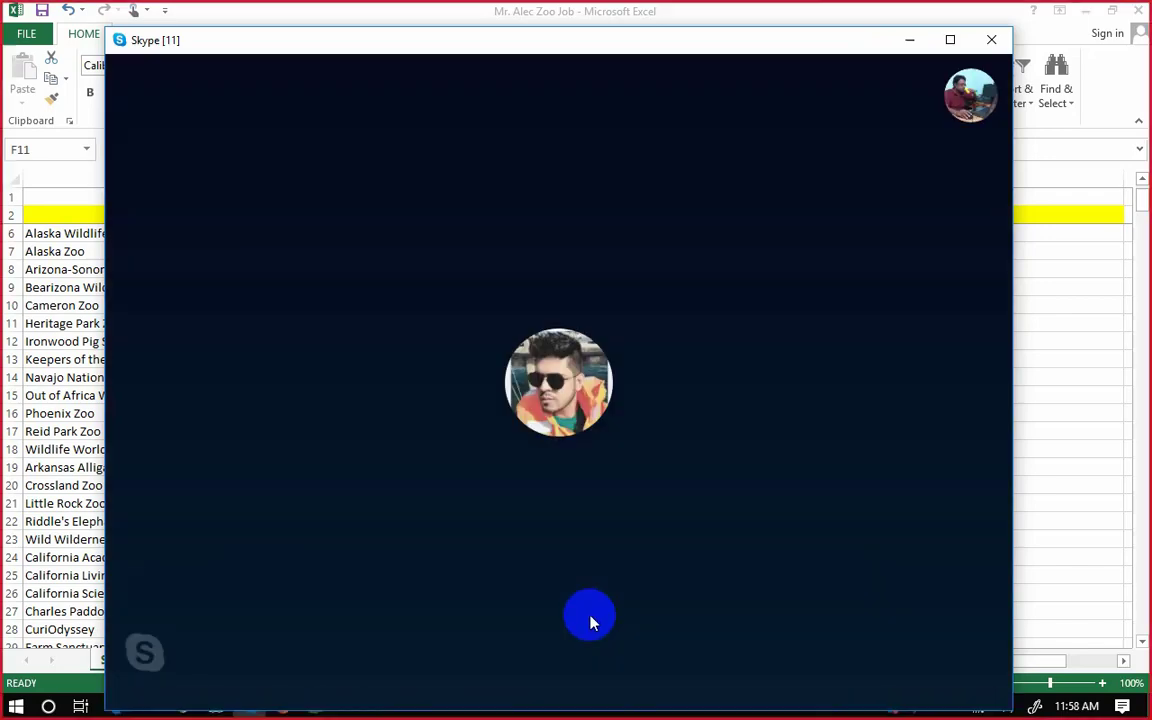
Minimize the Skype call to its mini window, revealing the Excel zoo sheet behind.
{"action": "left_click", "coordinate": [905, 41]}
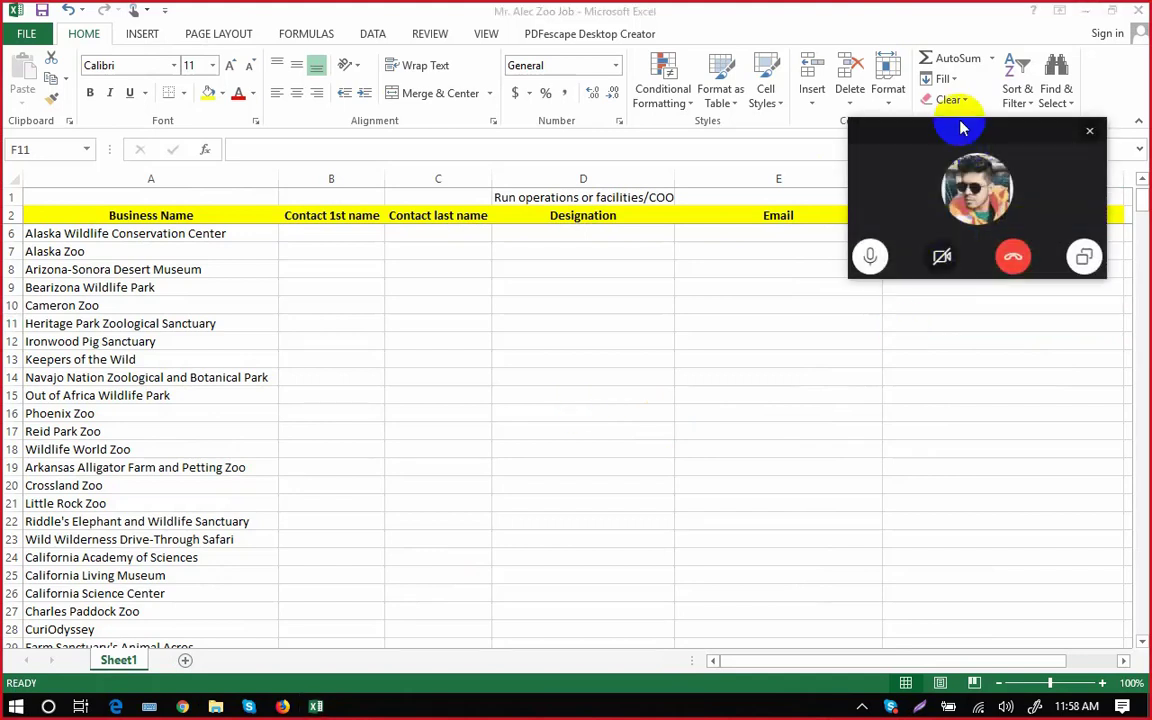
Drag the Skype mini call window down and left, clear of column headings A–F.
{"action": "left_click_drag", "start_coordinate": [959, 129], "coordinate": [514, 710]}
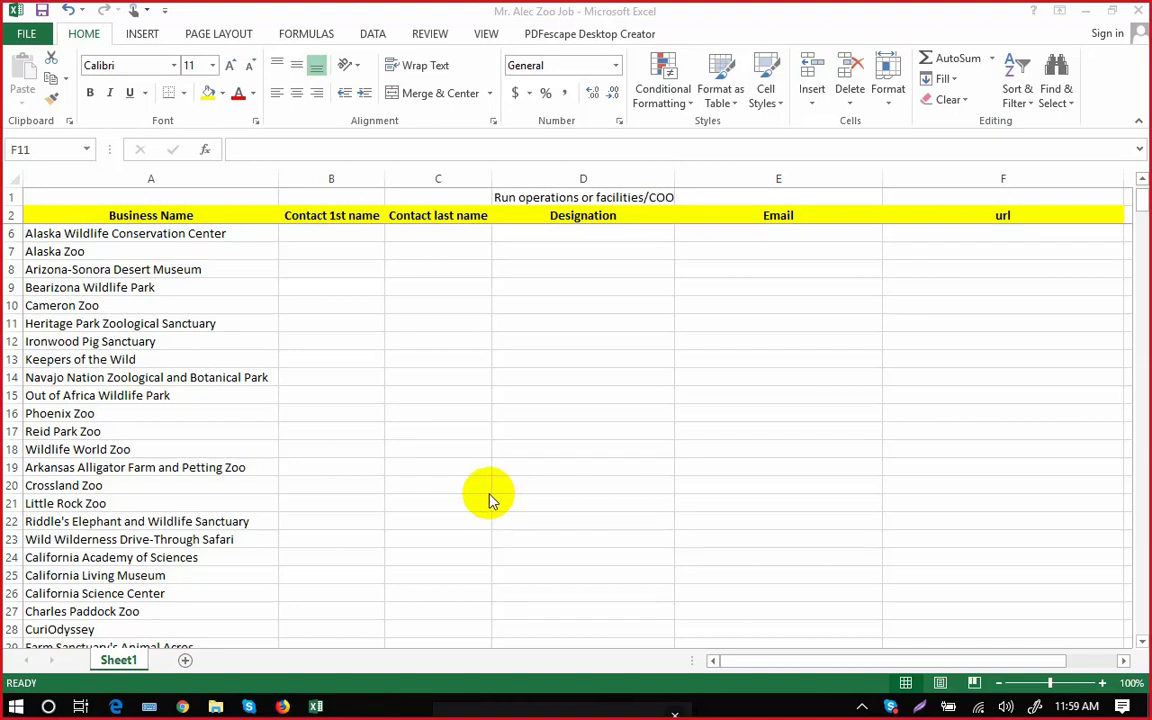
In Firefox, open the 'List of zoos in the United States' bookmark from the Library.
{"action": "left_click", "coordinate": [284, 706]}
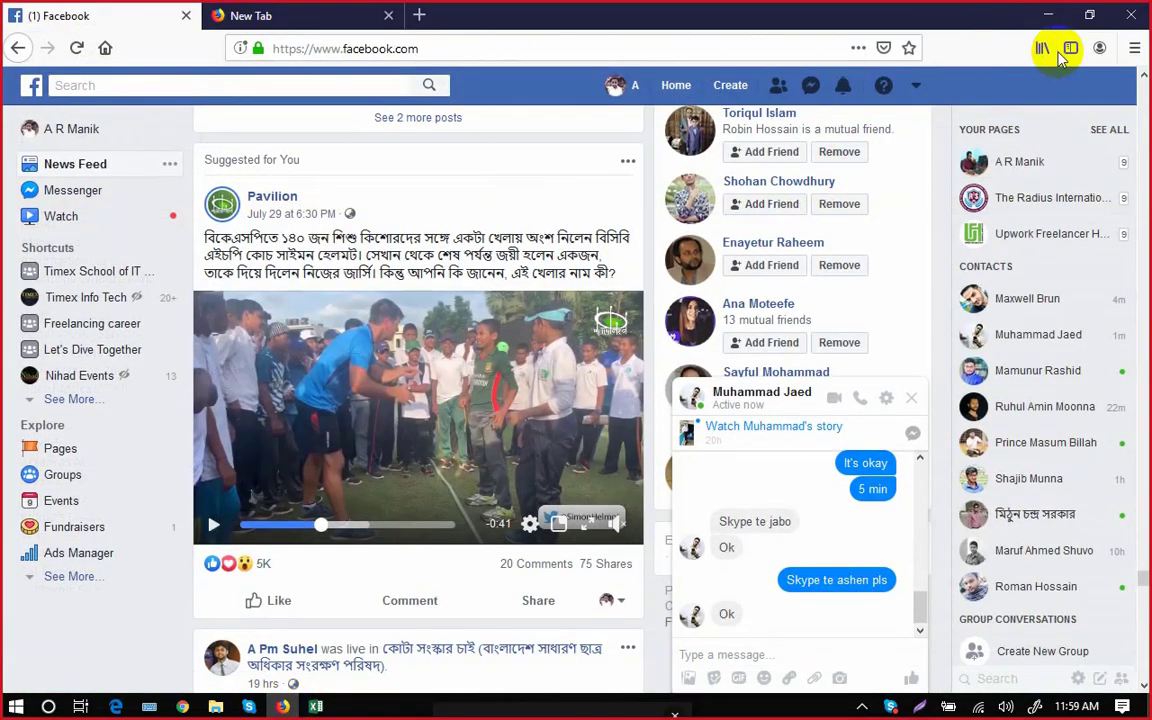
{"action": "left_click", "coordinate": [1041, 50]}
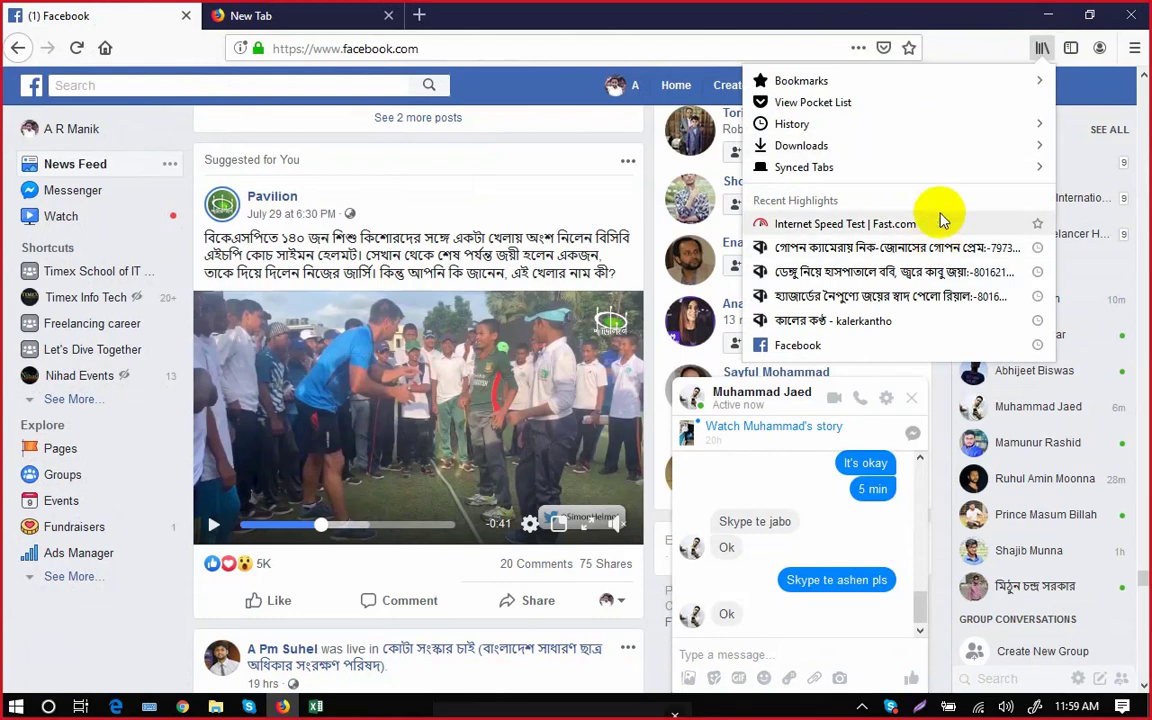
{"action": "left_click", "coordinate": [855, 84]}
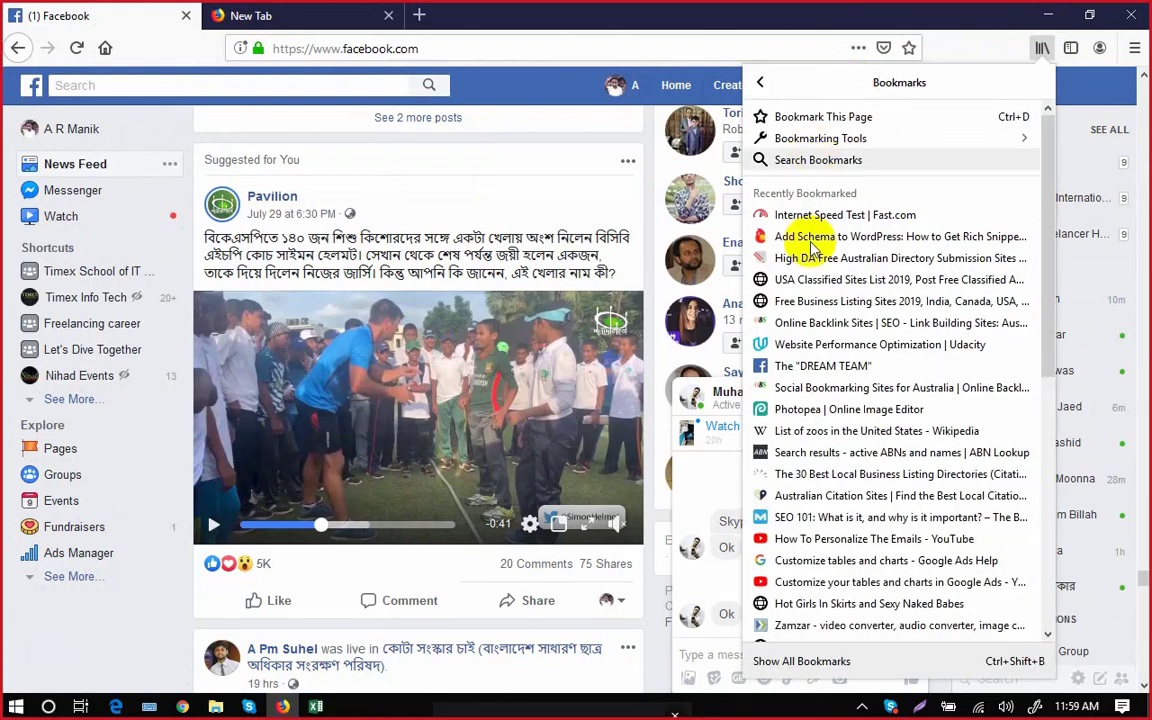
{"action": "left_click", "coordinate": [845, 431]}
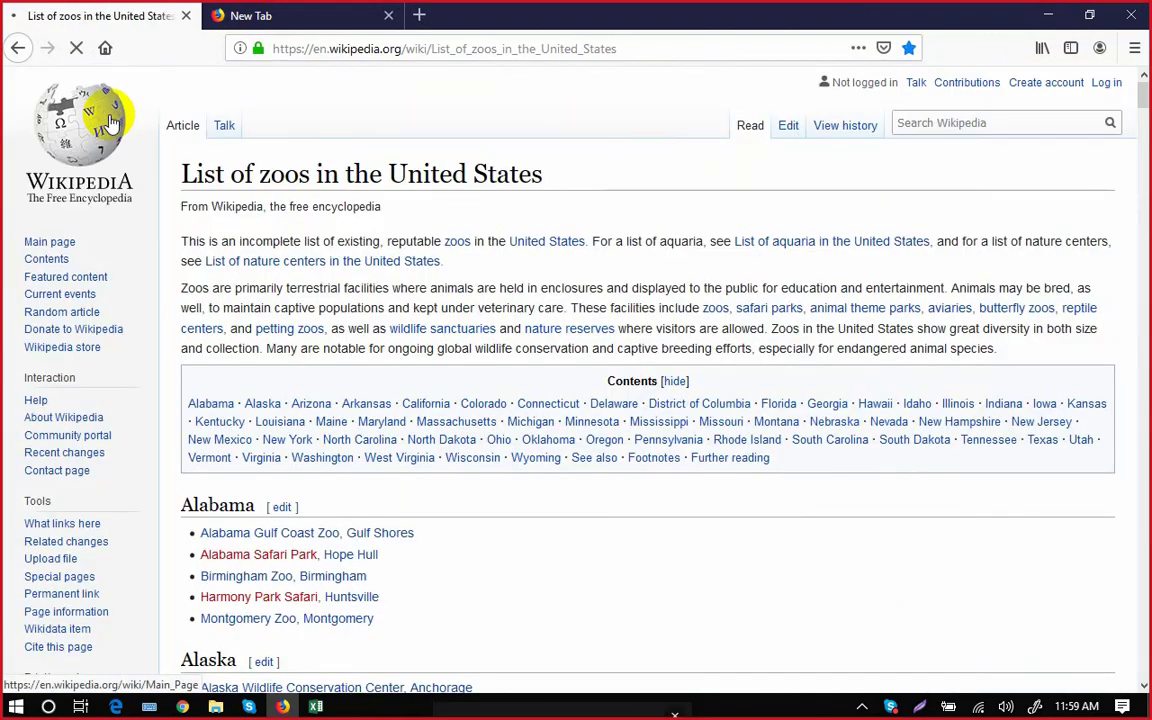
Restore Facebook in the first tab and load the zoo-list bookmark in the new tab instead.
{"action": "left_click", "coordinate": [16, 52]}
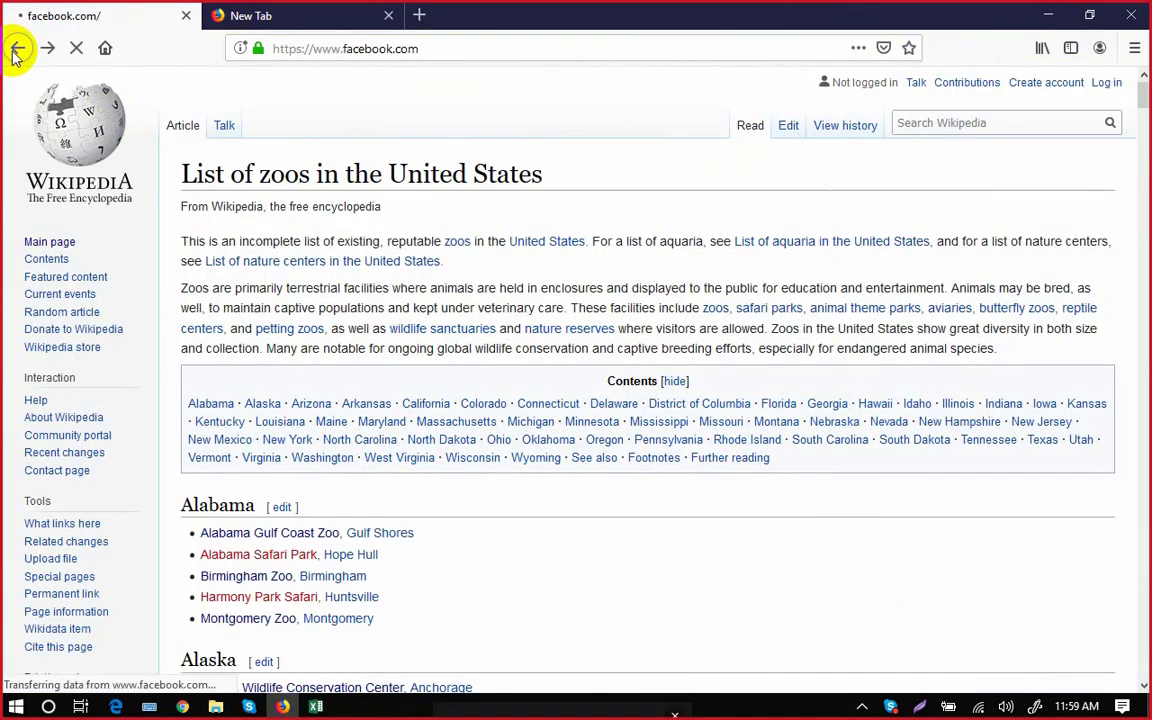
{"action": "left_click", "coordinate": [273, 22]}
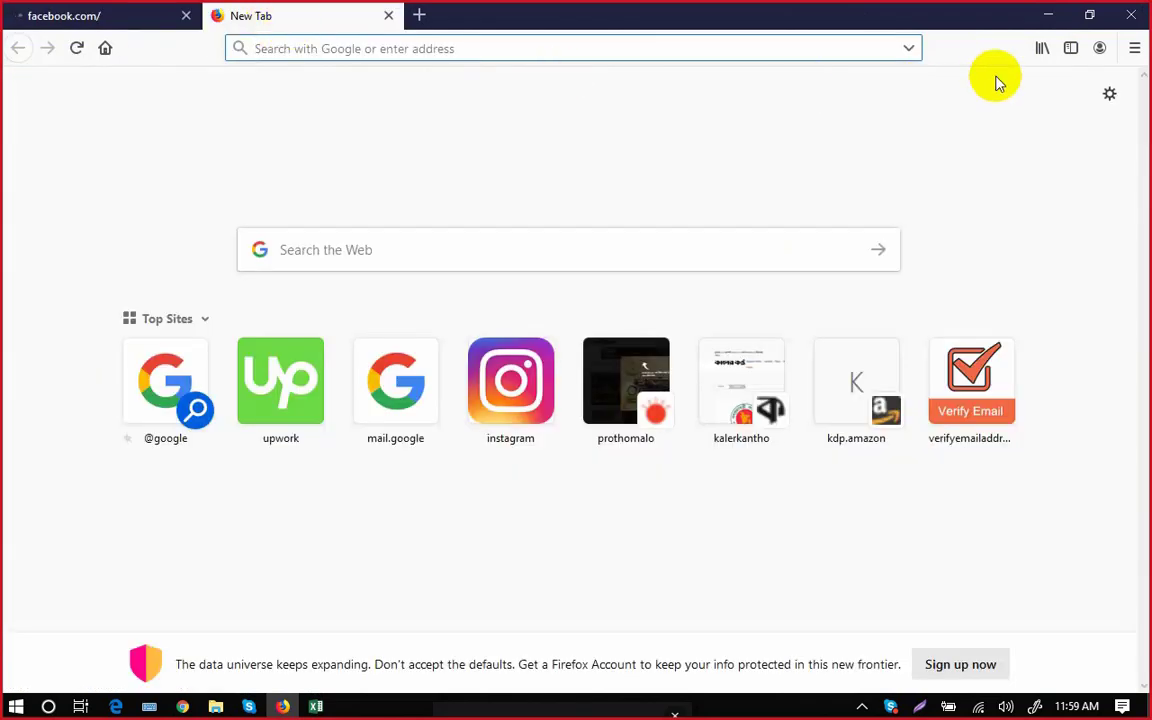
{"action": "left_click", "coordinate": [1043, 50]}
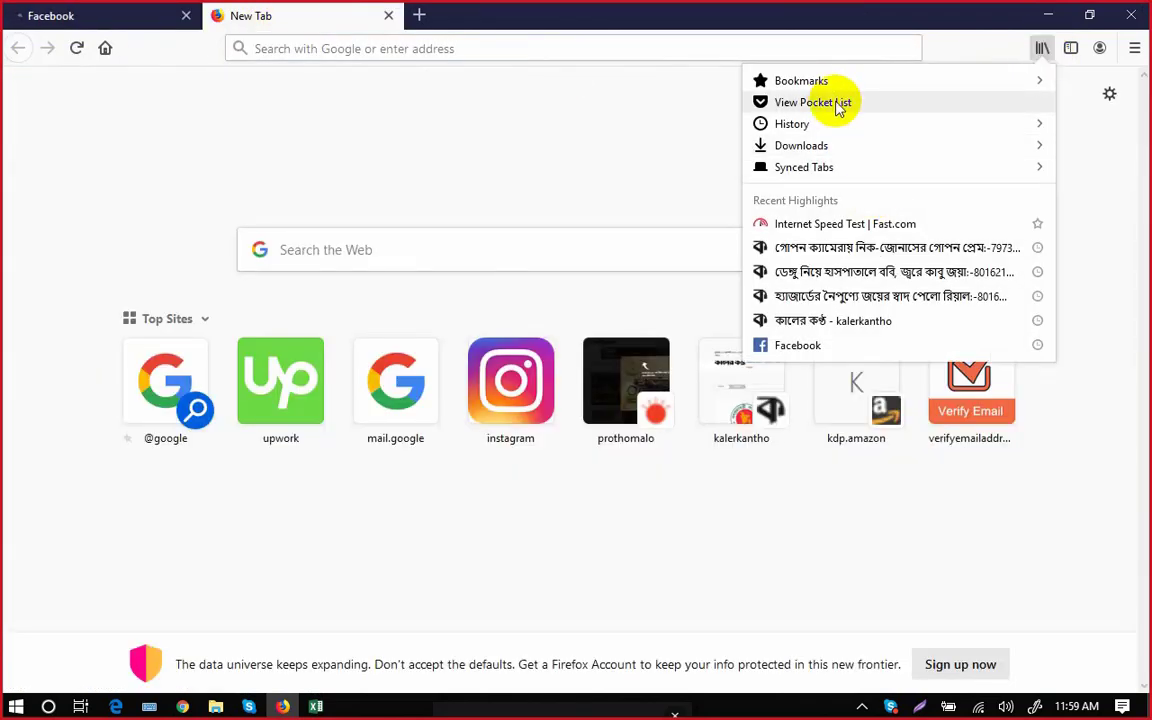
{"action": "left_click", "coordinate": [810, 81]}
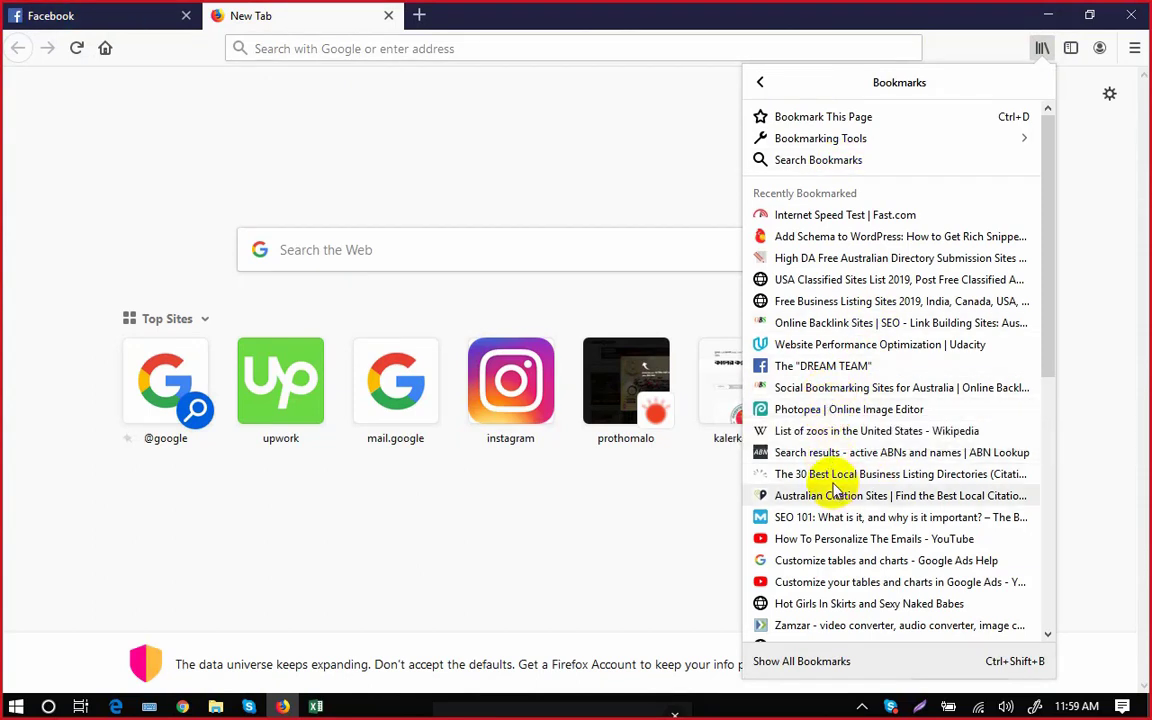
{"action": "left_click", "coordinate": [826, 441]}
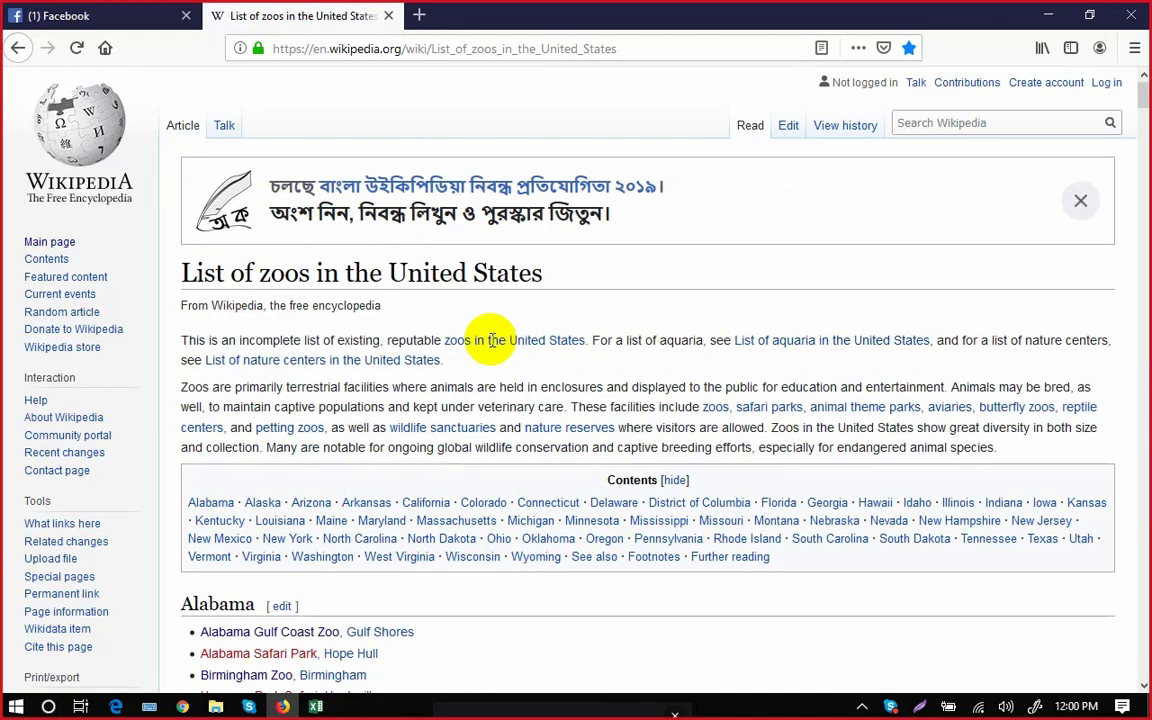
{"action": "scroll", "coordinate": [600, 507], "scroll_direction": "down", "scroll_amount": 2}
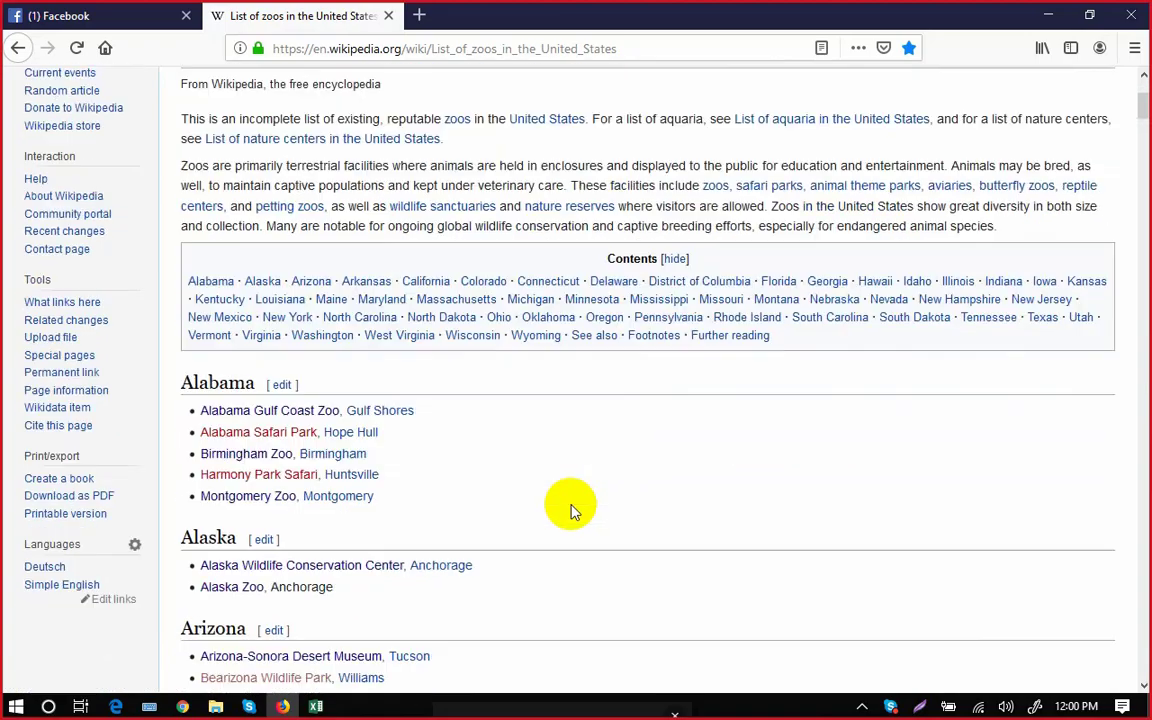
{"action": "scroll", "coordinate": [570, 507], "scroll_direction": "down", "scroll_amount": 4}
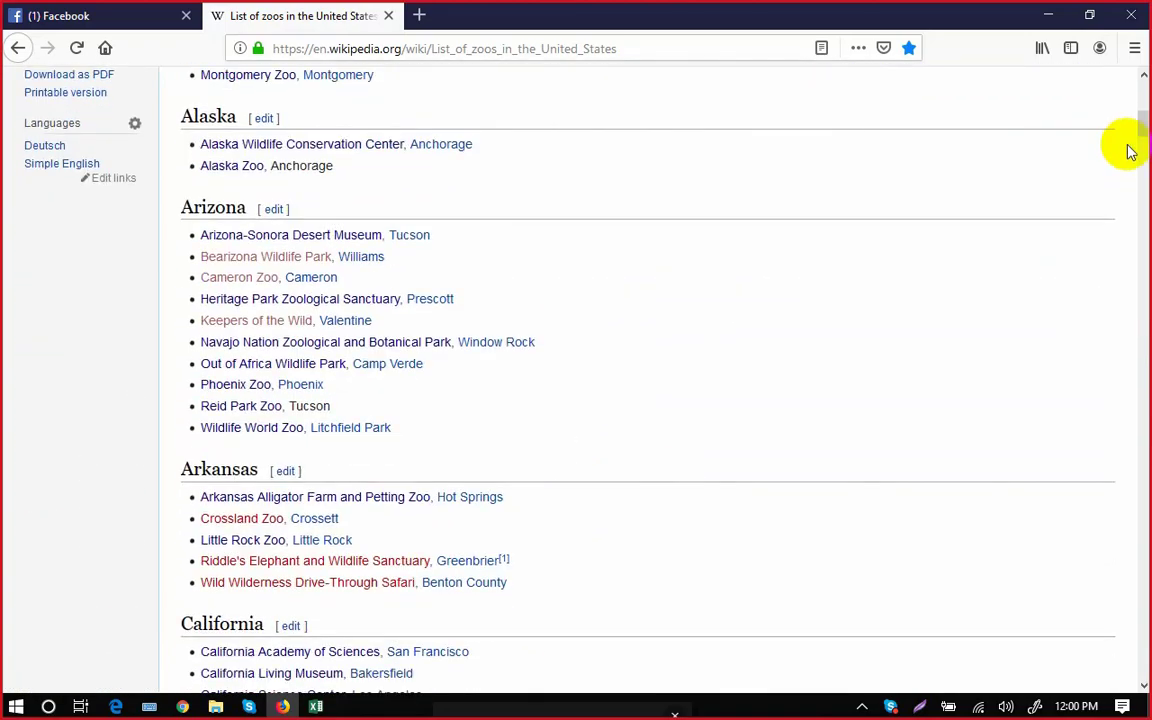
{"action": "left_click_drag", "start_coordinate": [1139, 121], "coordinate": [1090, 597]}
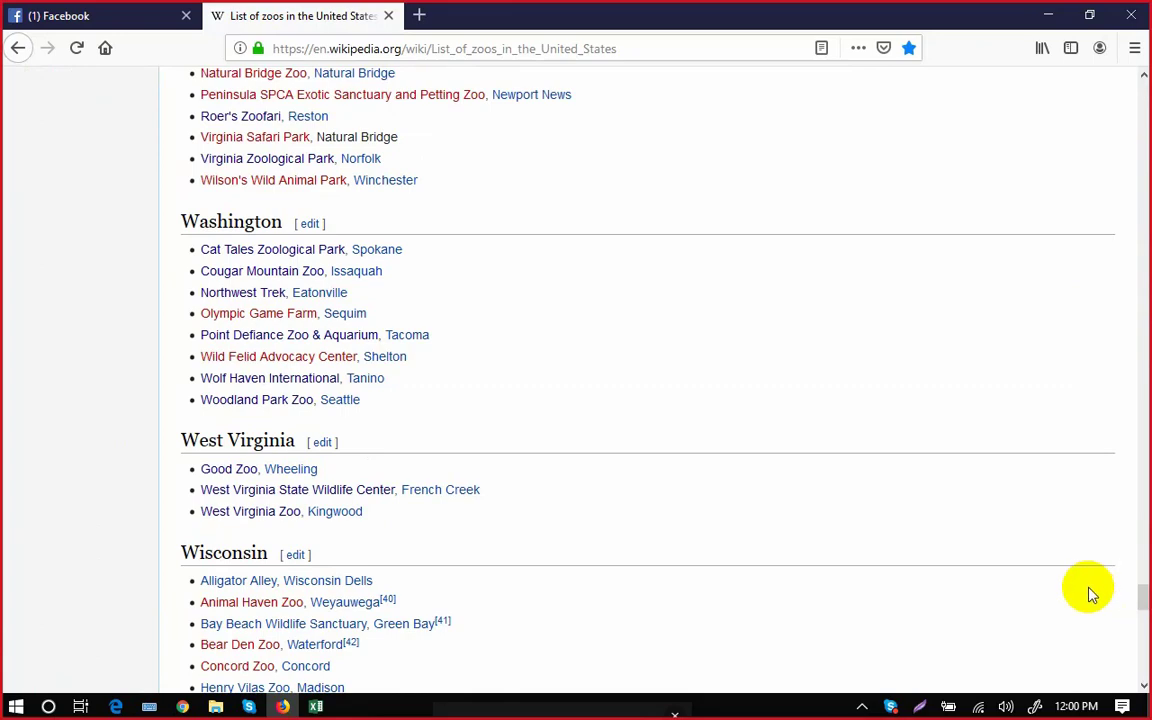
{"action": "left_click", "coordinate": [318, 707]}
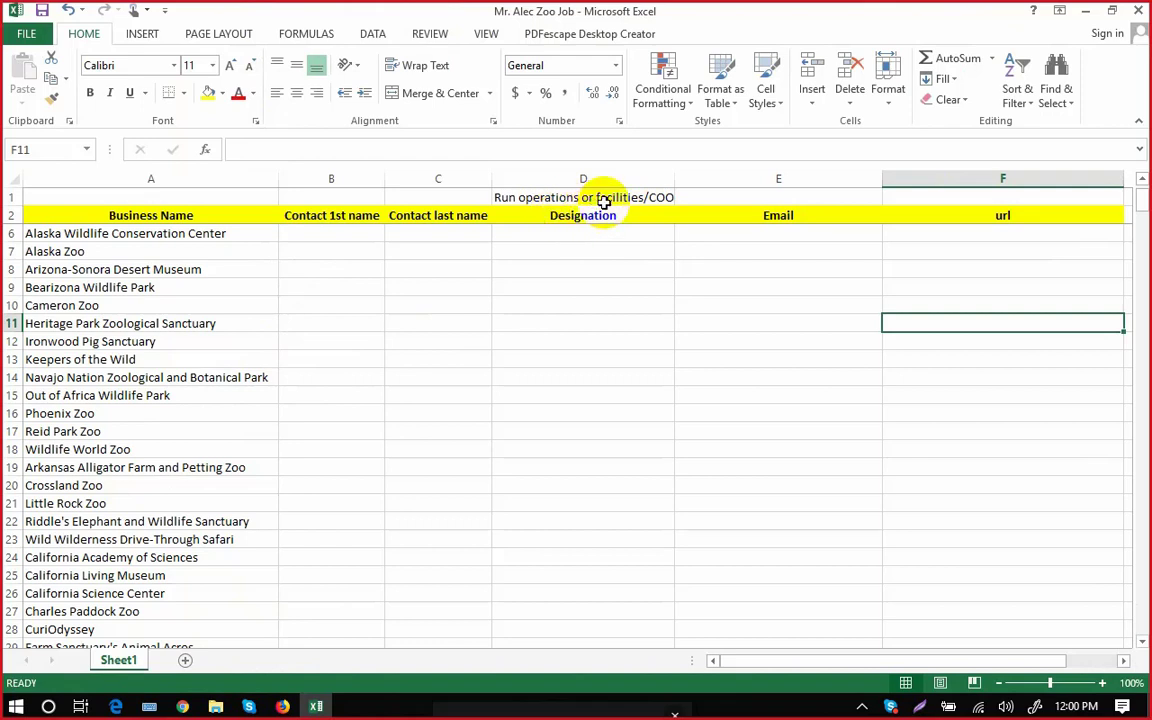
{"action": "left_click", "coordinate": [610, 275]}
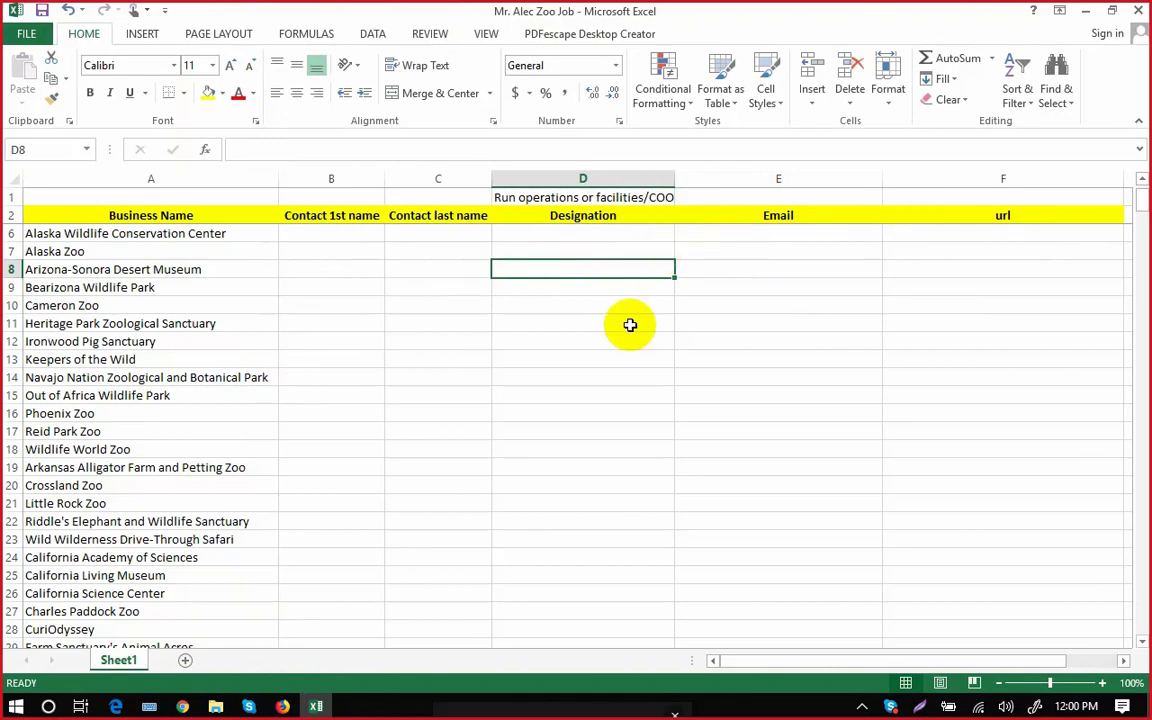
{"action": "left_click", "coordinate": [284, 705]}
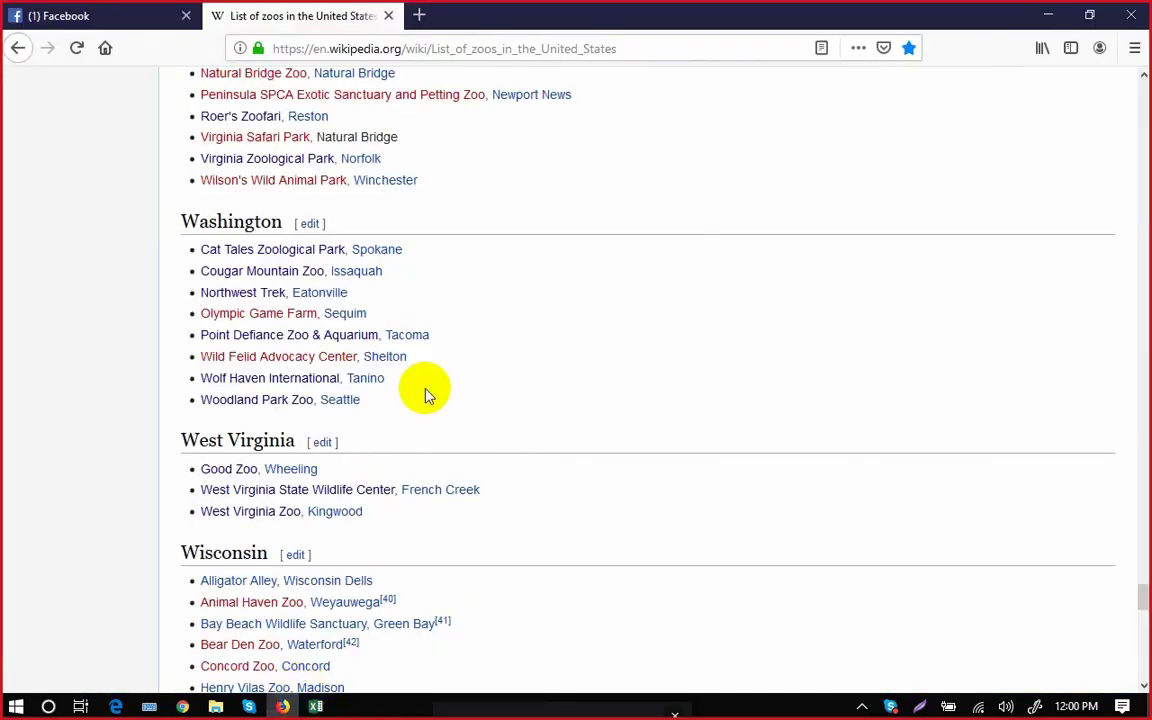
Open google.com and the VerifyEmailAddress.org verifier in new Firefox tabs.
{"action": "left_click", "coordinate": [116, 28]}
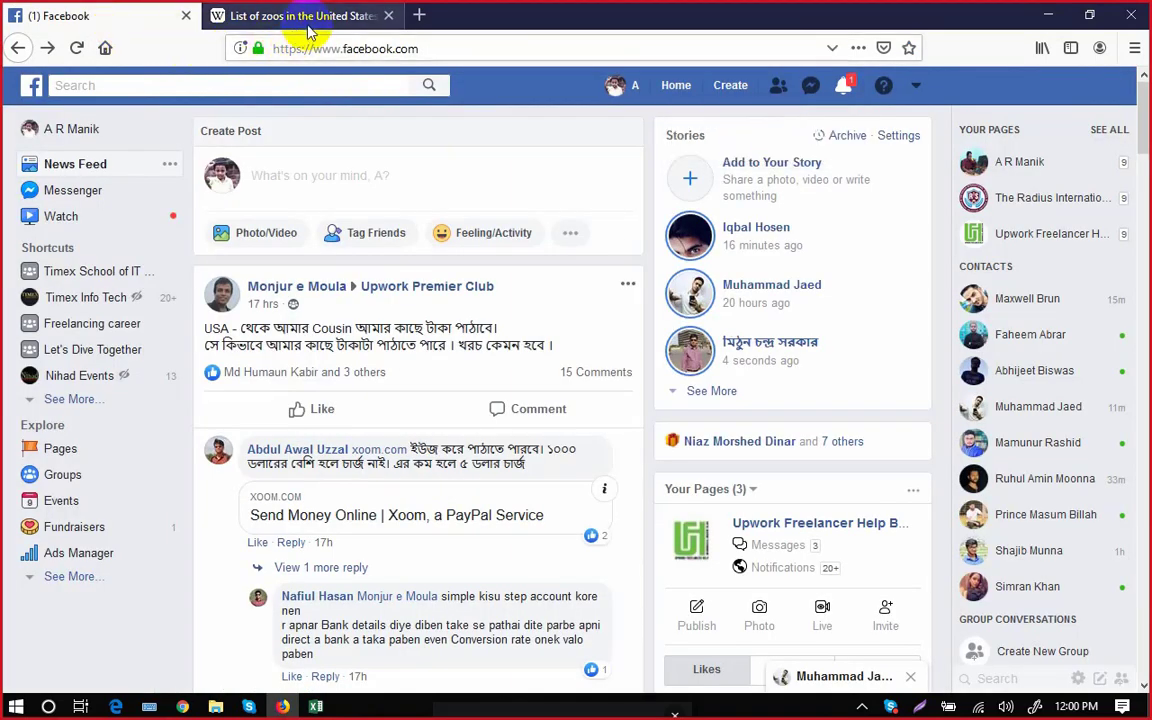
{"action": "left_click", "coordinate": [400, 28]}
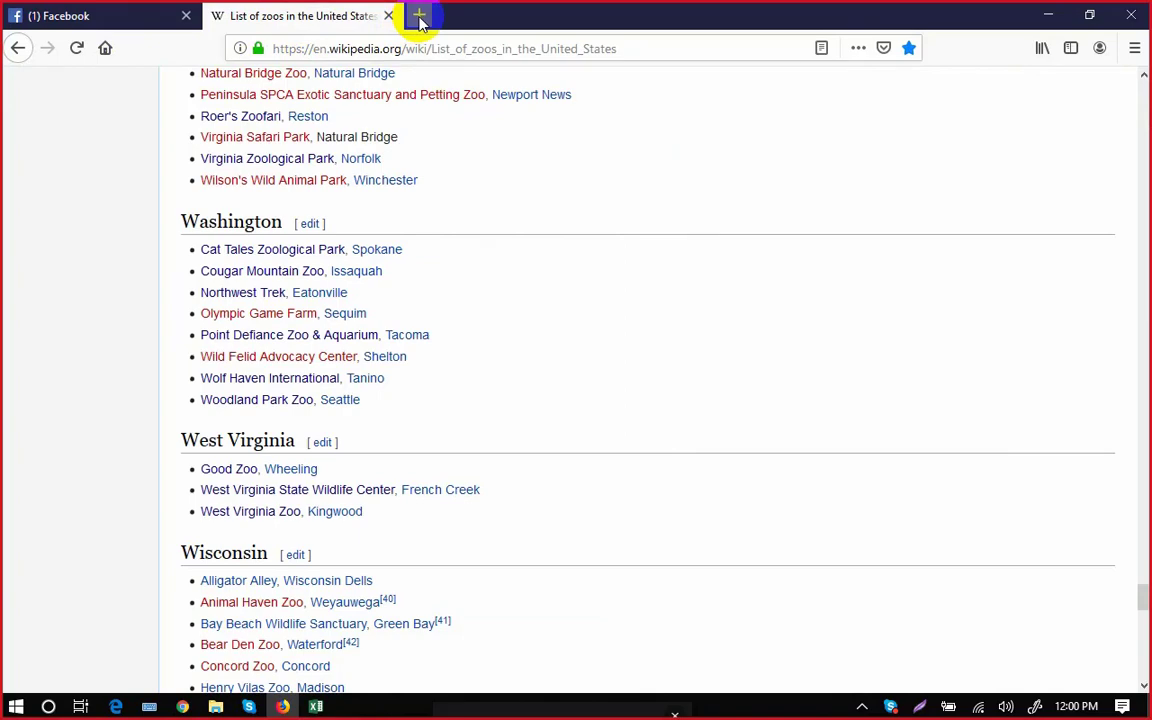
{"action": "left_click", "coordinate": [419, 17]}
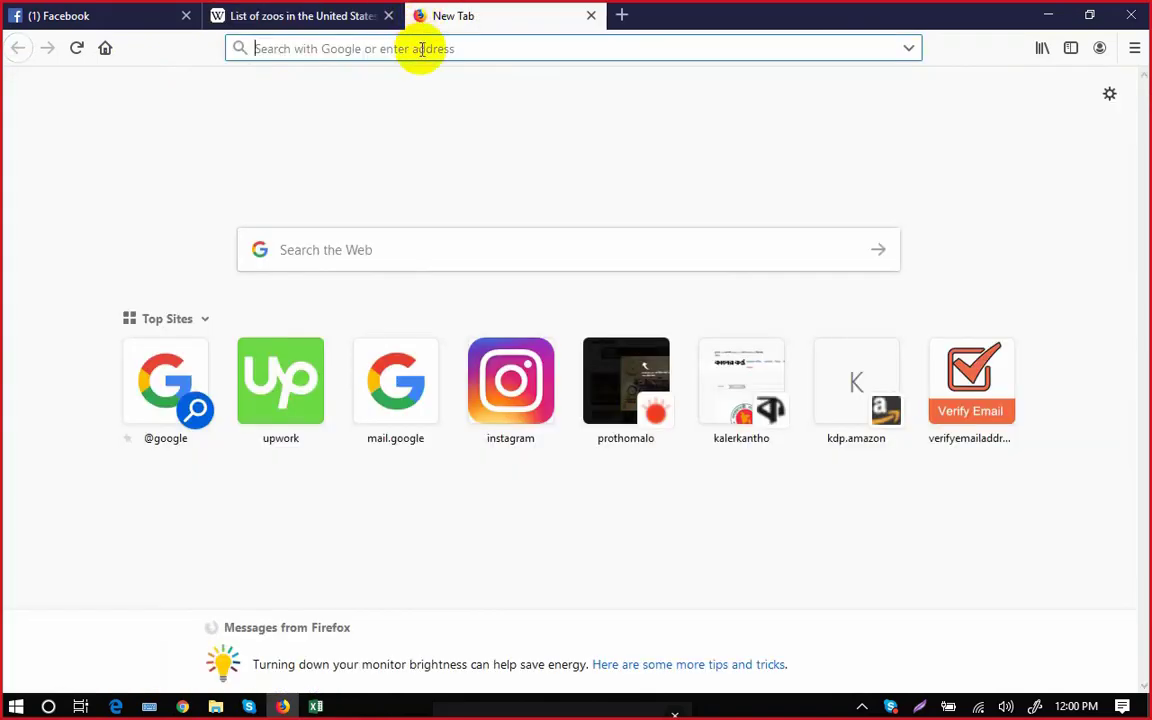
{"action": "type", "text": "google.com/"}
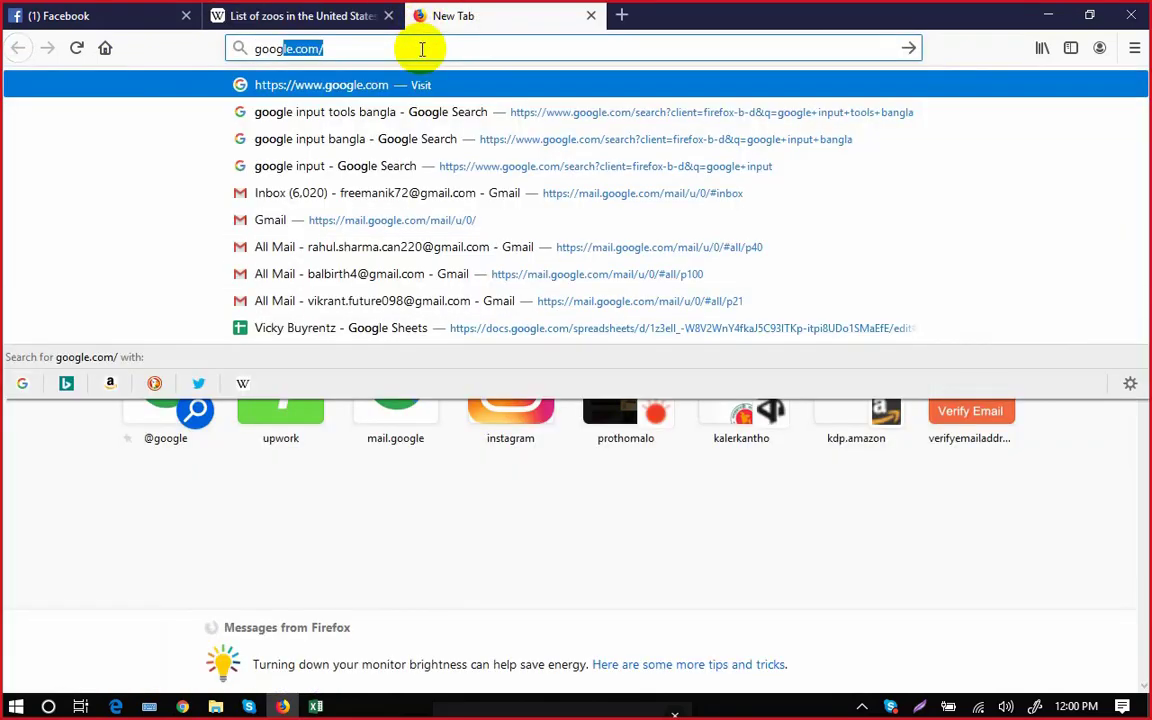
{"action": "key", "text": "Return"}
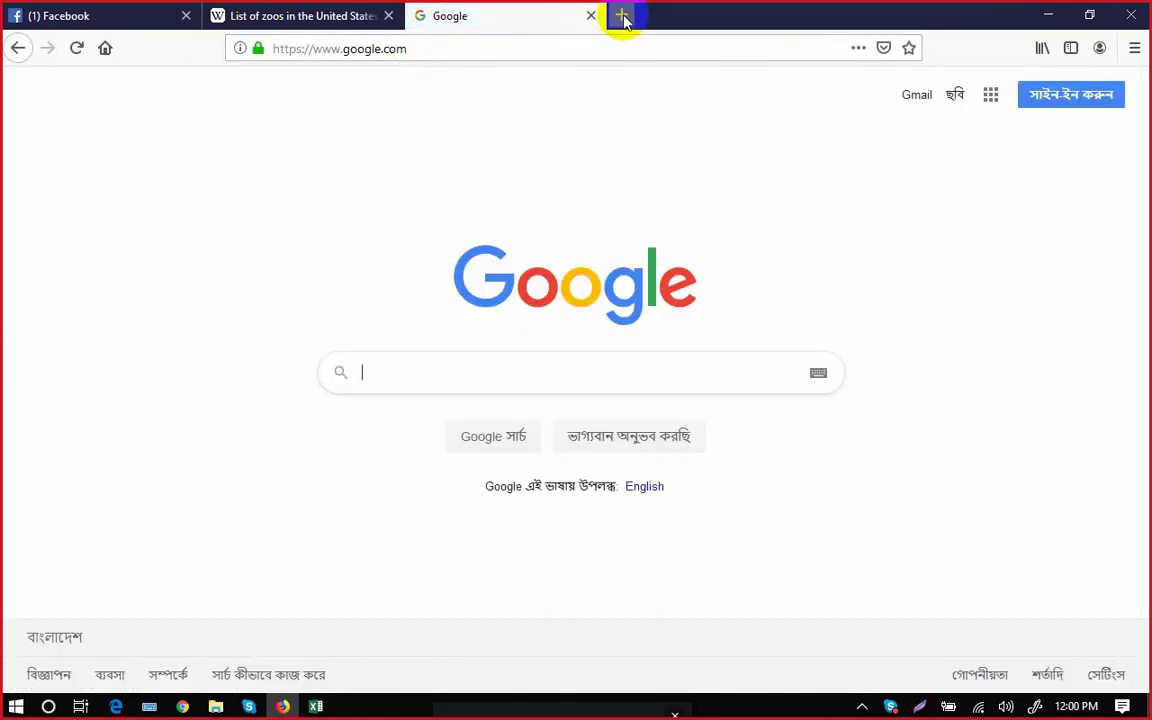
{"action": "left_click", "coordinate": [620, 18]}
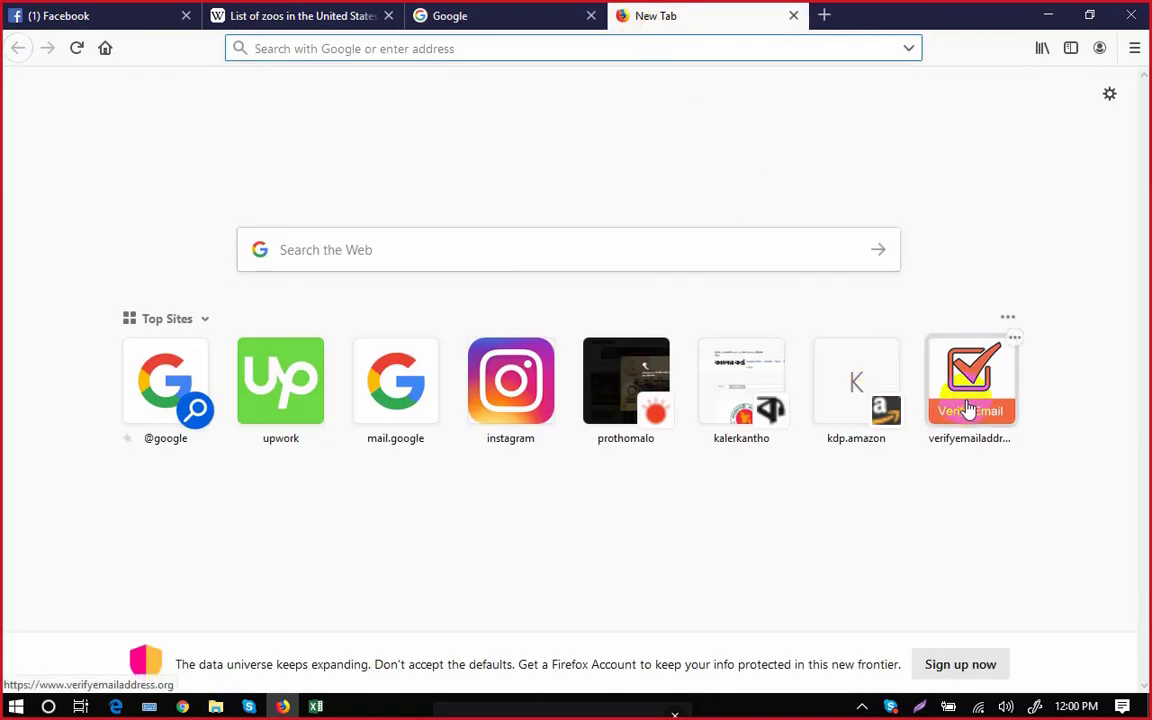
{"action": "left_click", "coordinate": [969, 406]}
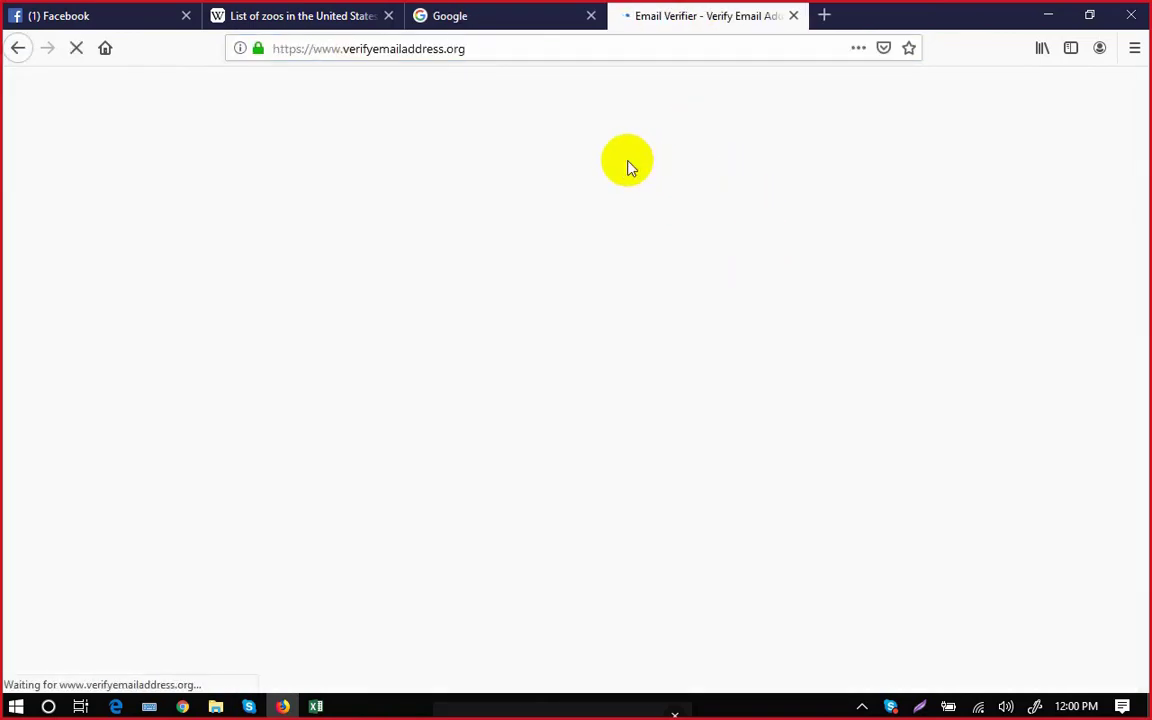
Load mailtester.com in another new tab.
{"action": "left_click", "coordinate": [824, 16]}
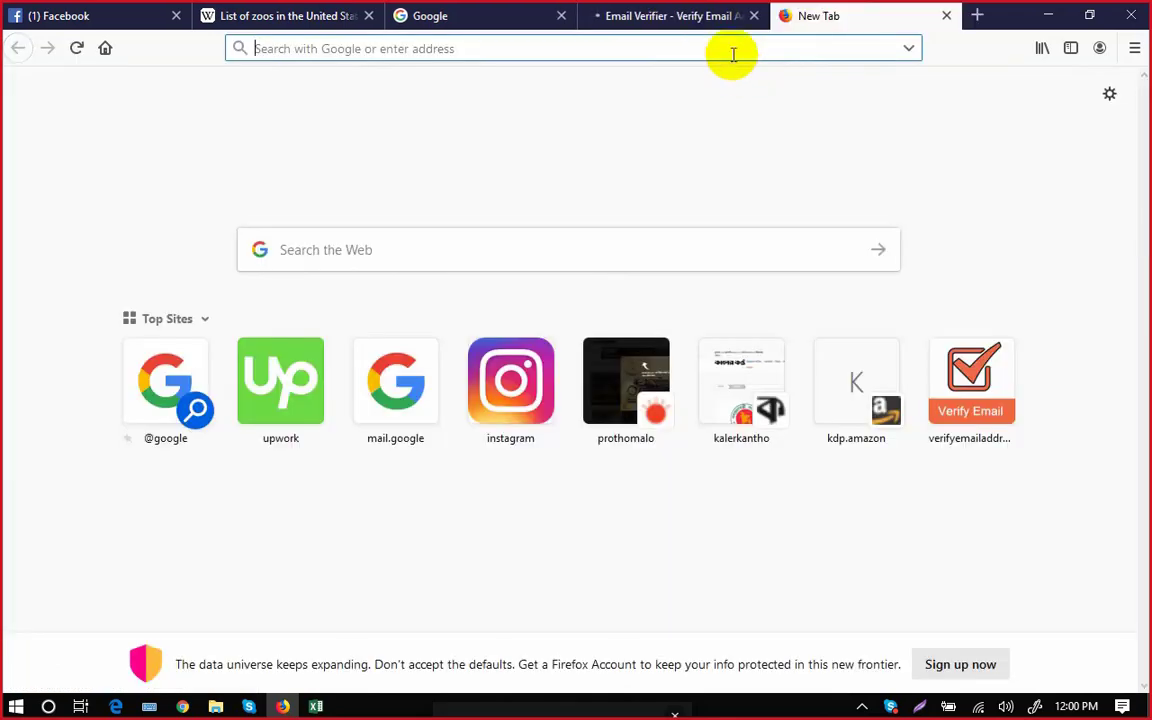
{"action": "type", "text": "mailteste"}
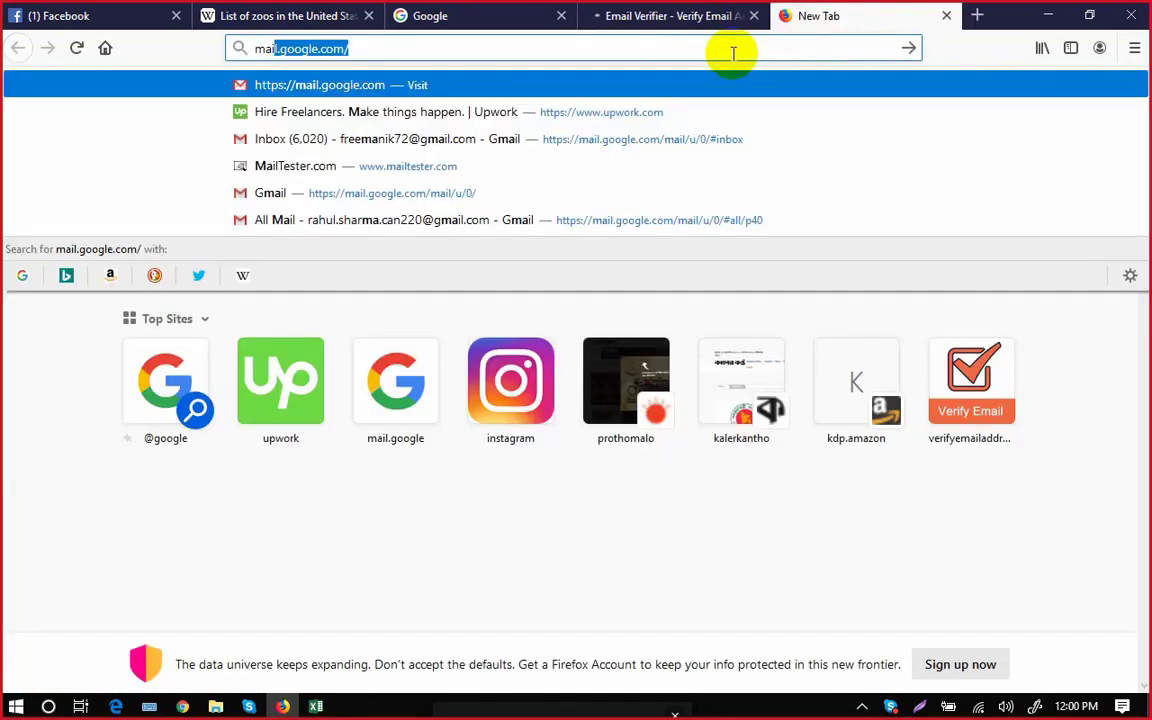
{"action": "type", "text": "r"}
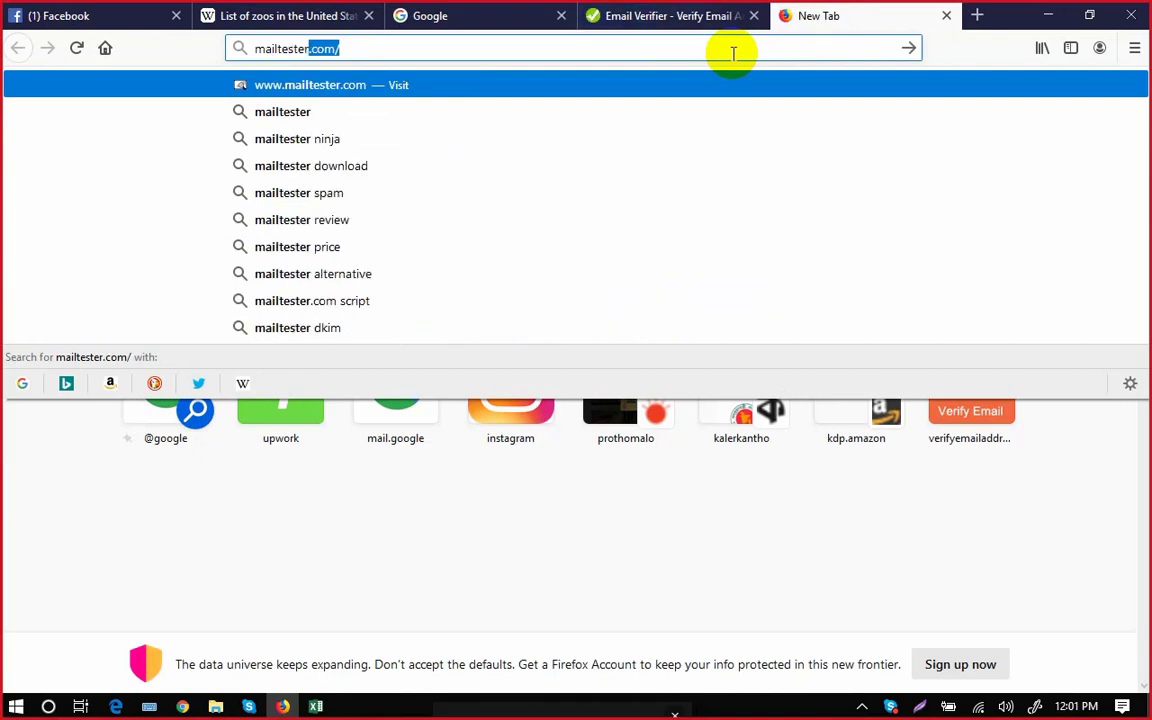
{"action": "key", "text": "Return"}
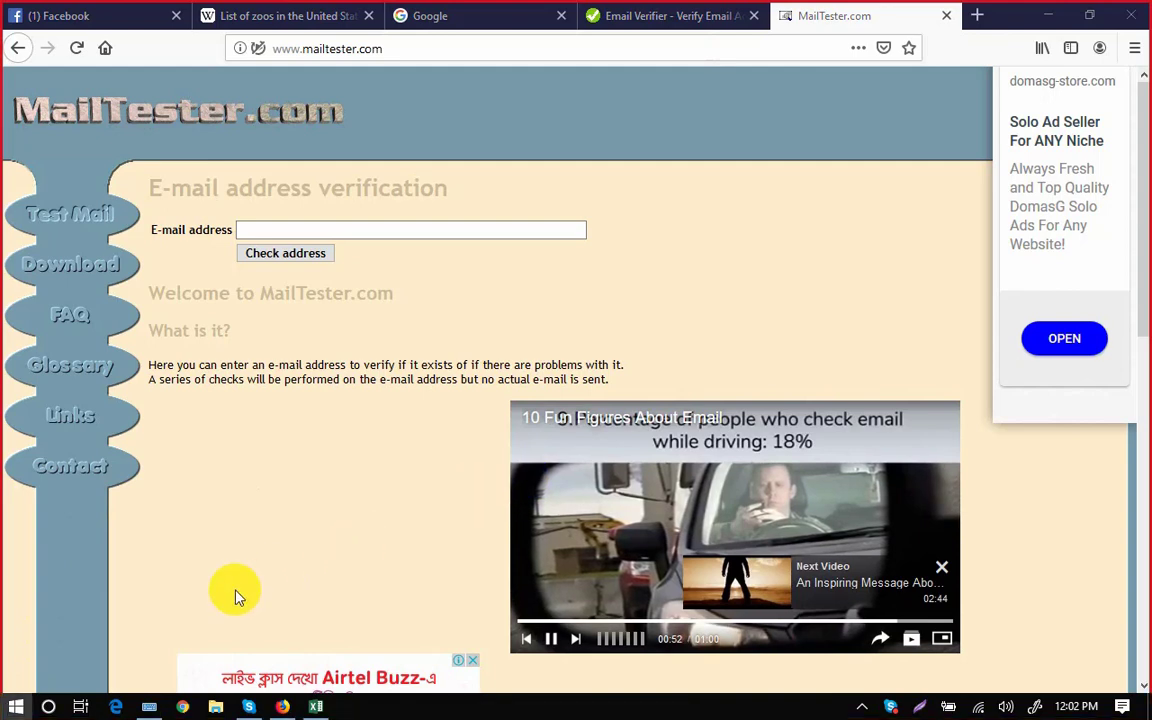
Start a blank Notepad from the Start menu and drag it toward the screen centre.
{"action": "left_click", "coordinate": [14, 707]}
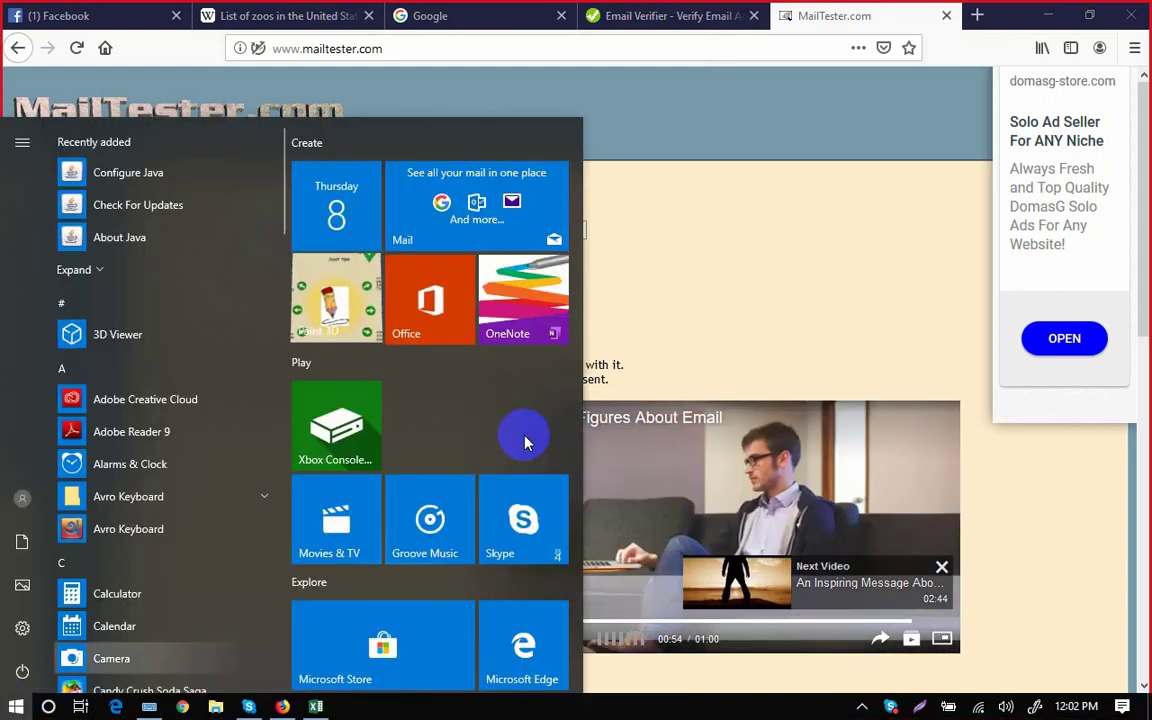
{"action": "scroll", "coordinate": [520, 424], "scroll_direction": "down", "scroll_amount": 3}
{"action": "left_click", "coordinate": [520, 424]}
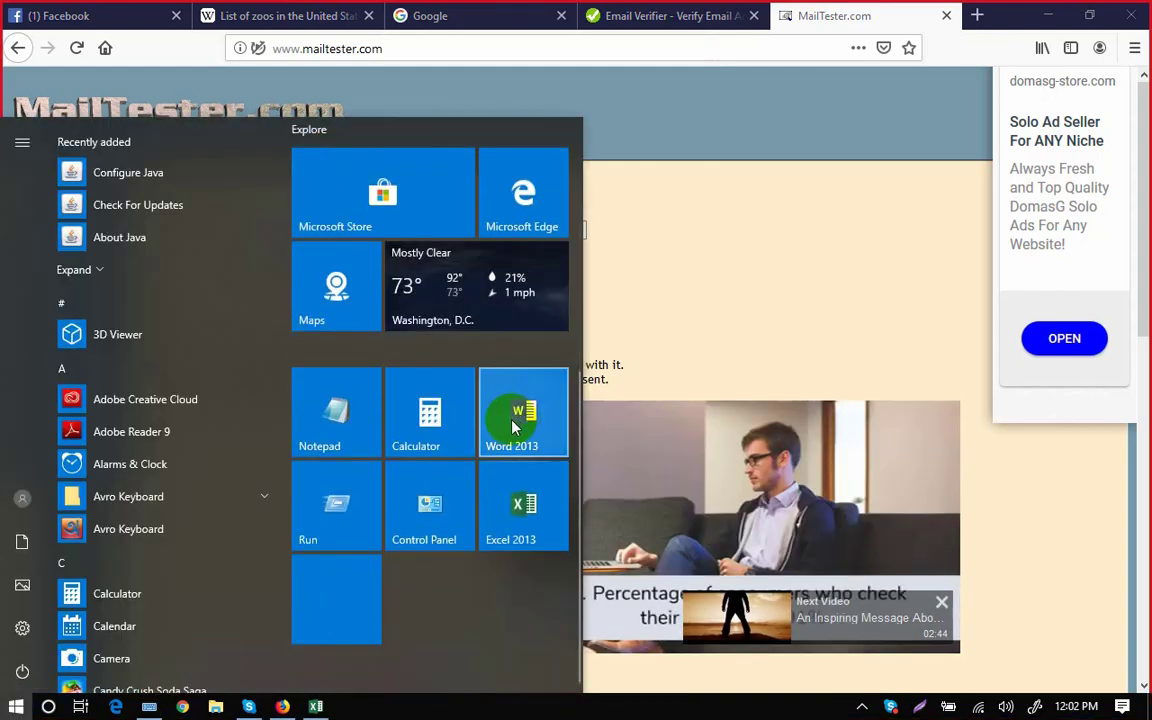
{"action": "left_click", "coordinate": [345, 420]}
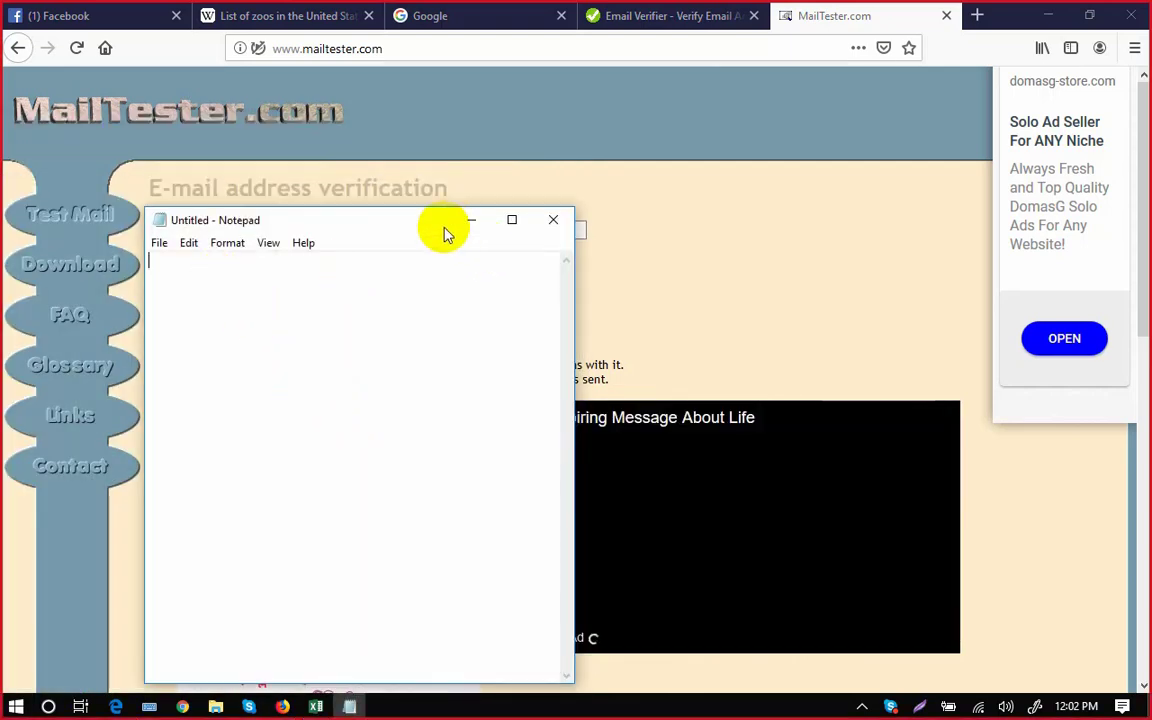
{"action": "left_click_drag", "start_coordinate": [437, 228], "coordinate": [683, 158]}
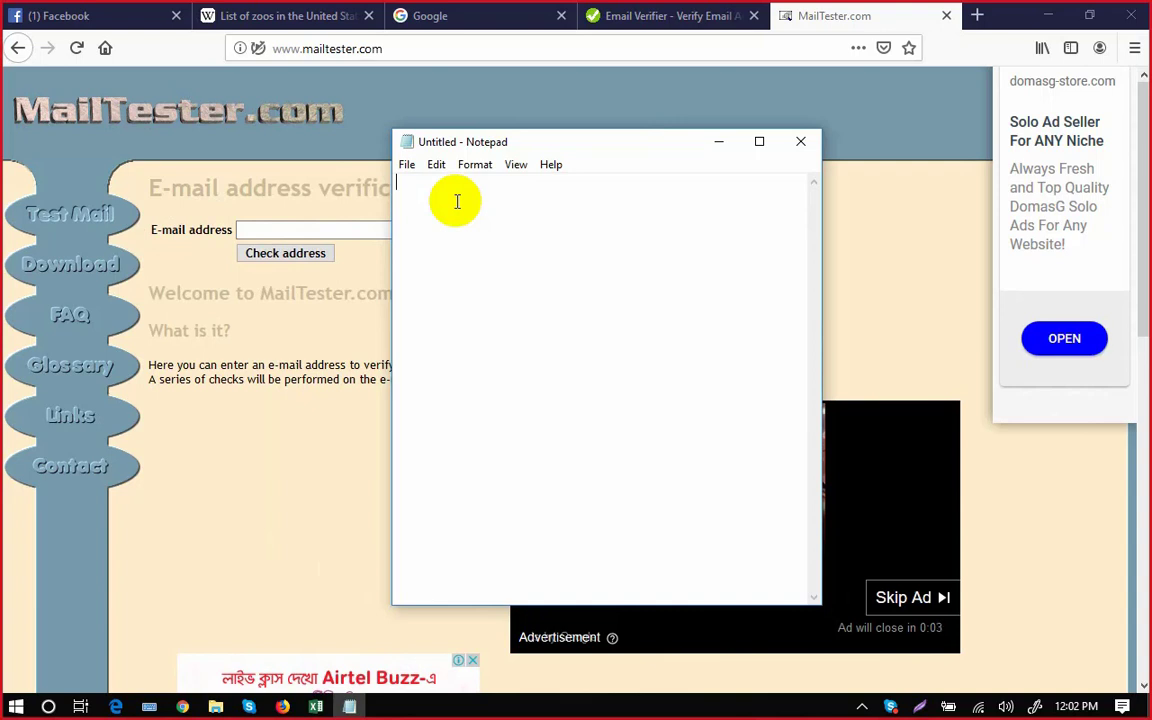
Write the 'First+Last Name' pattern with its example domain.com address, fixing typos.
{"action": "type", "text": "fiesrt"}
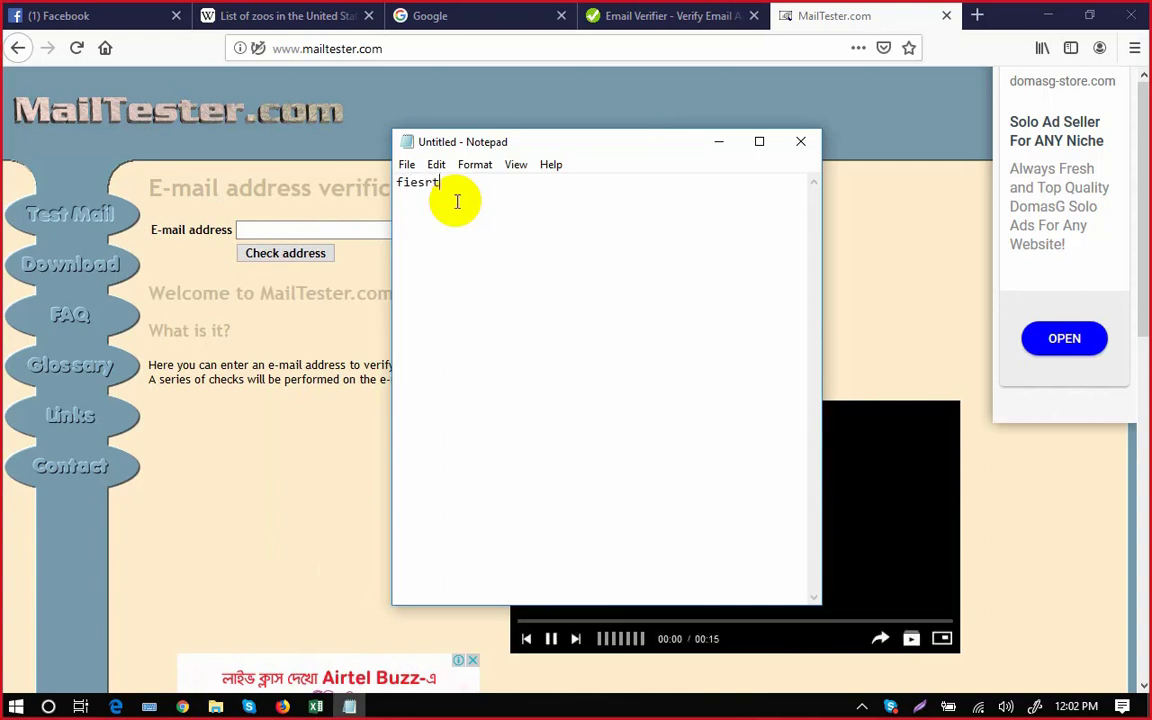
{"action": "type", "text": " name"}
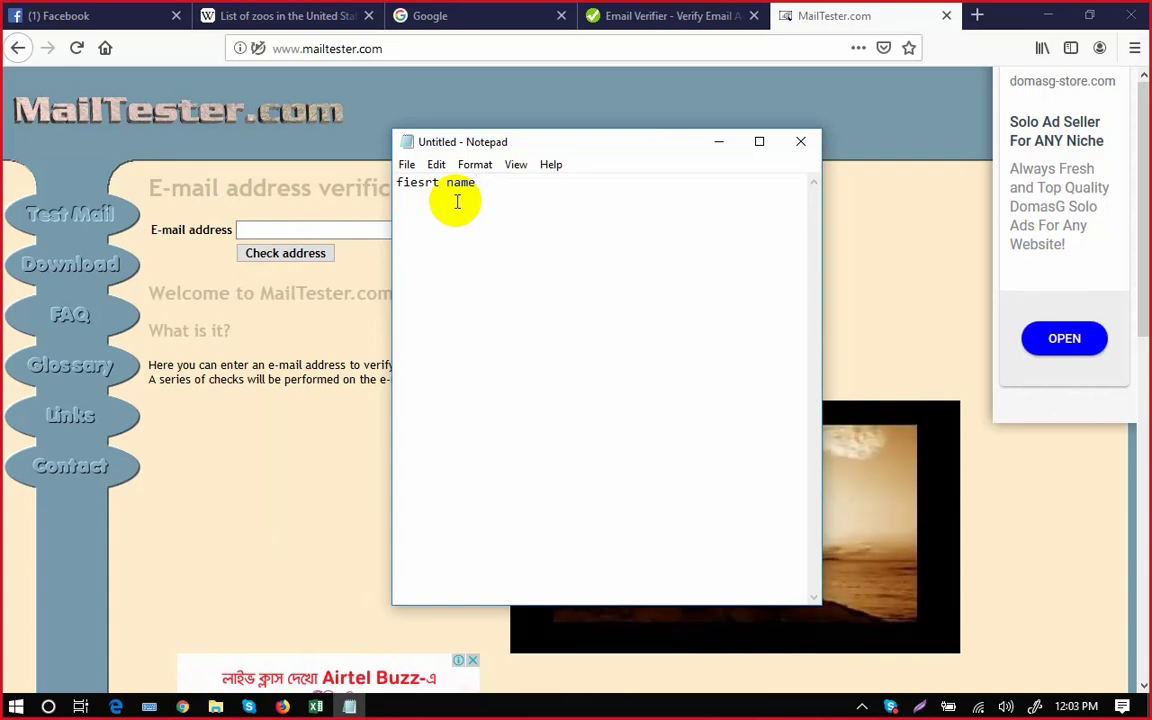
{"action": "type", "text": "Fi"}
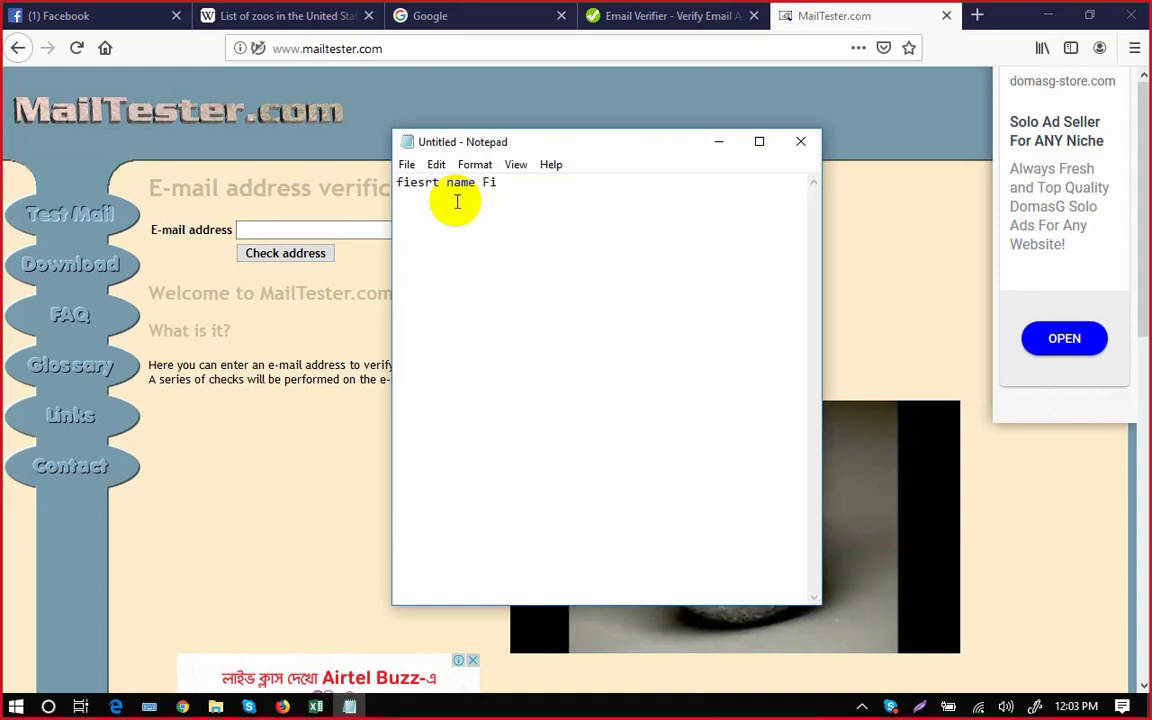
{"action": "type", "text": "rst+Last Name"}
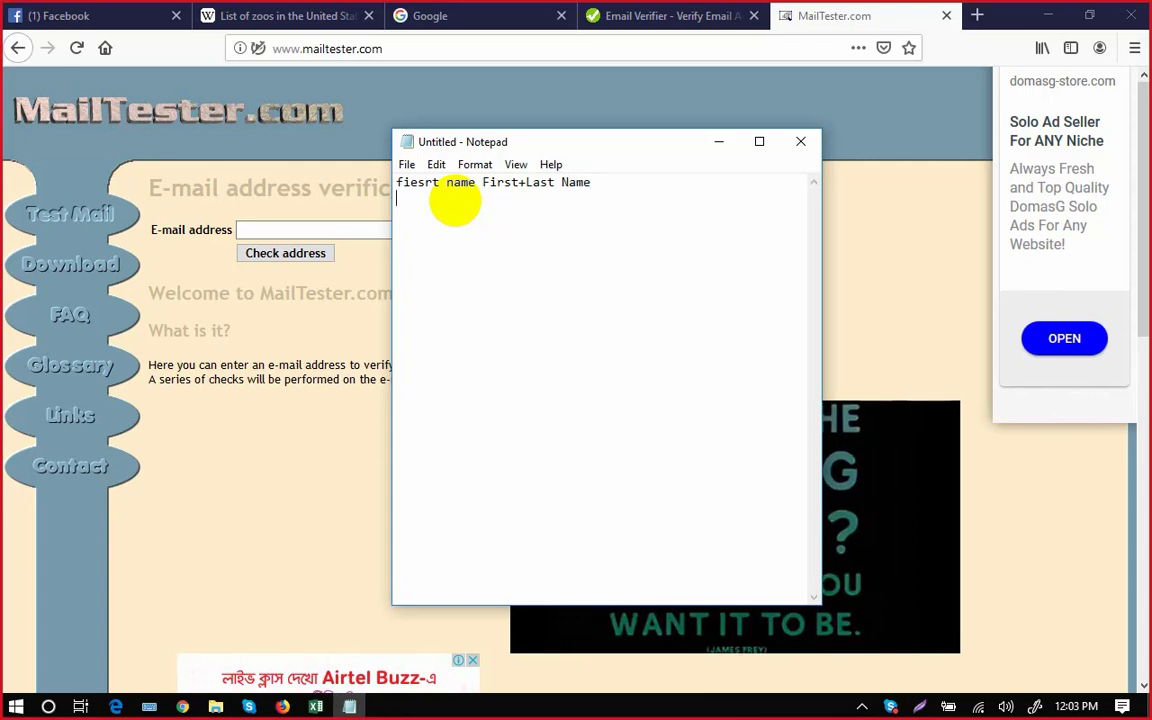
{"action": "left_click", "coordinate": [418, 182]}
{"action": "key", "text": "BackSpace"}
{"action": "type", "text": "r"}
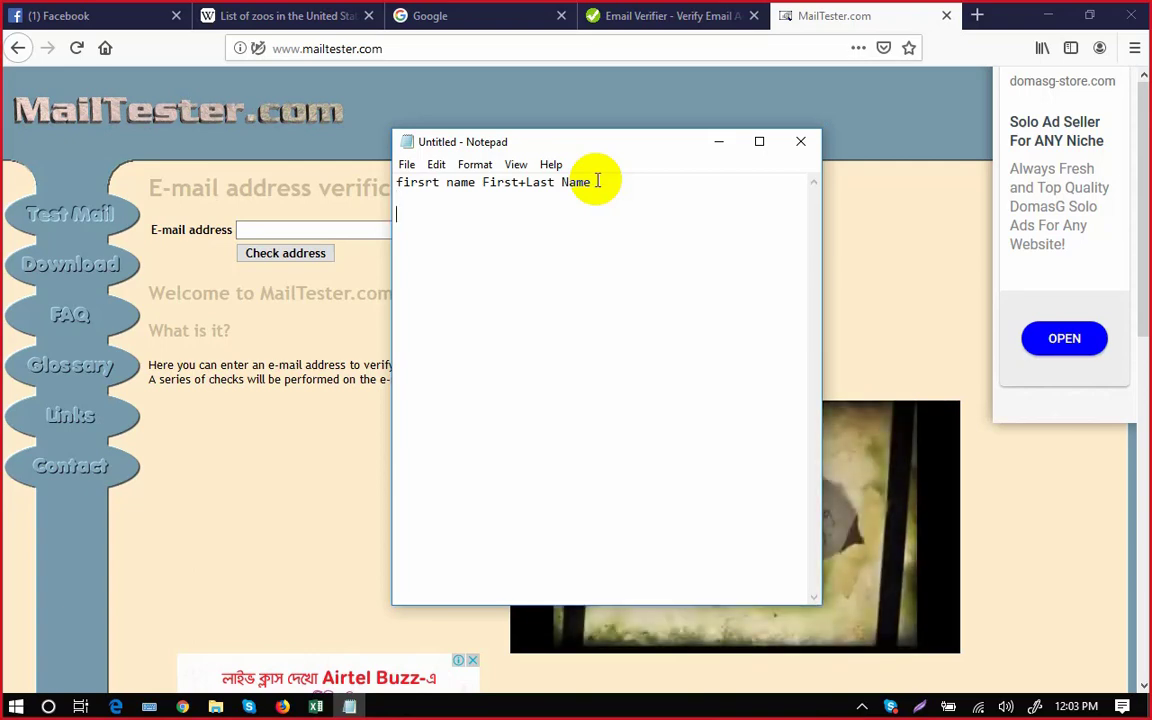
{"action": "type", "text": "zaed"}
{"action": "key", "text": "BackSpace"}
{"action": "key", "text": "BackSpace"}
{"action": "key", "text": "BackSpace"}
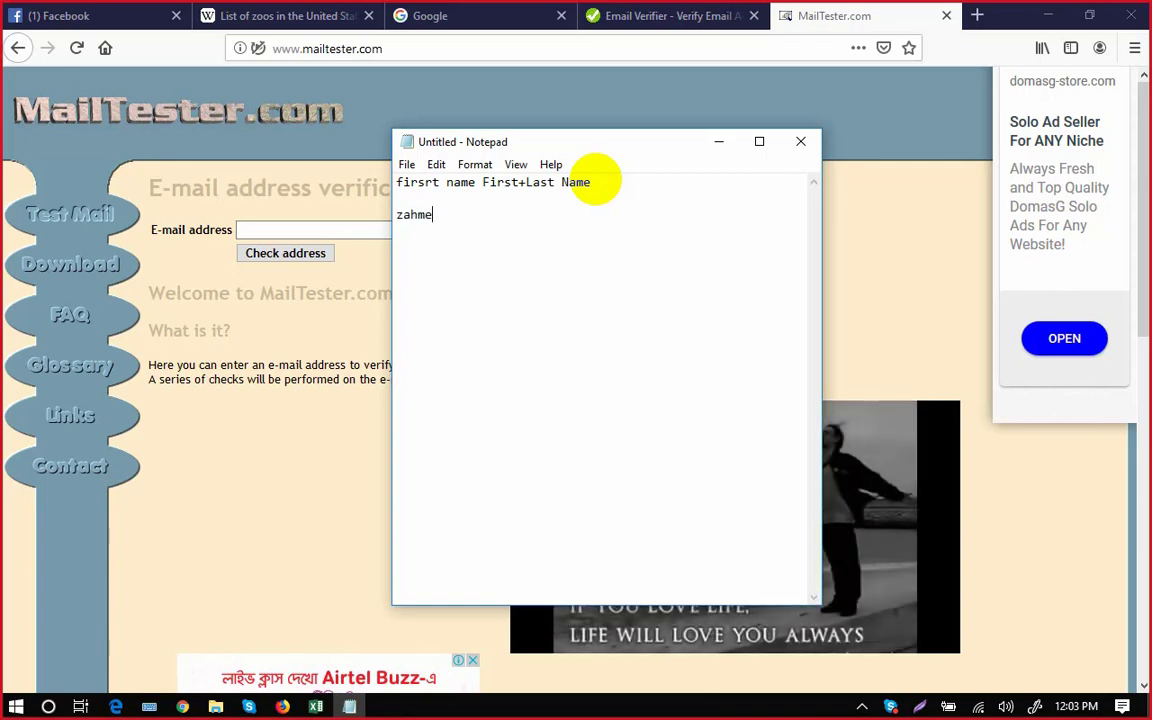
{"action": "type", "text": "ahmed@"}
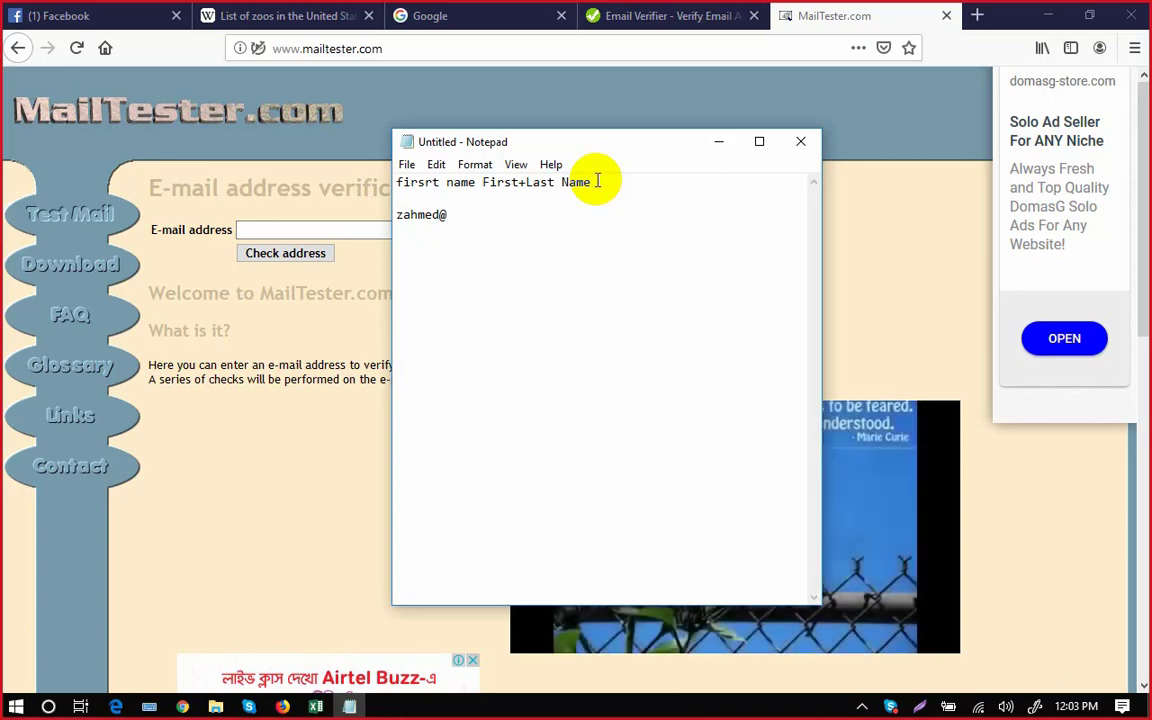
{"action": "type", "text": "domain.com"}
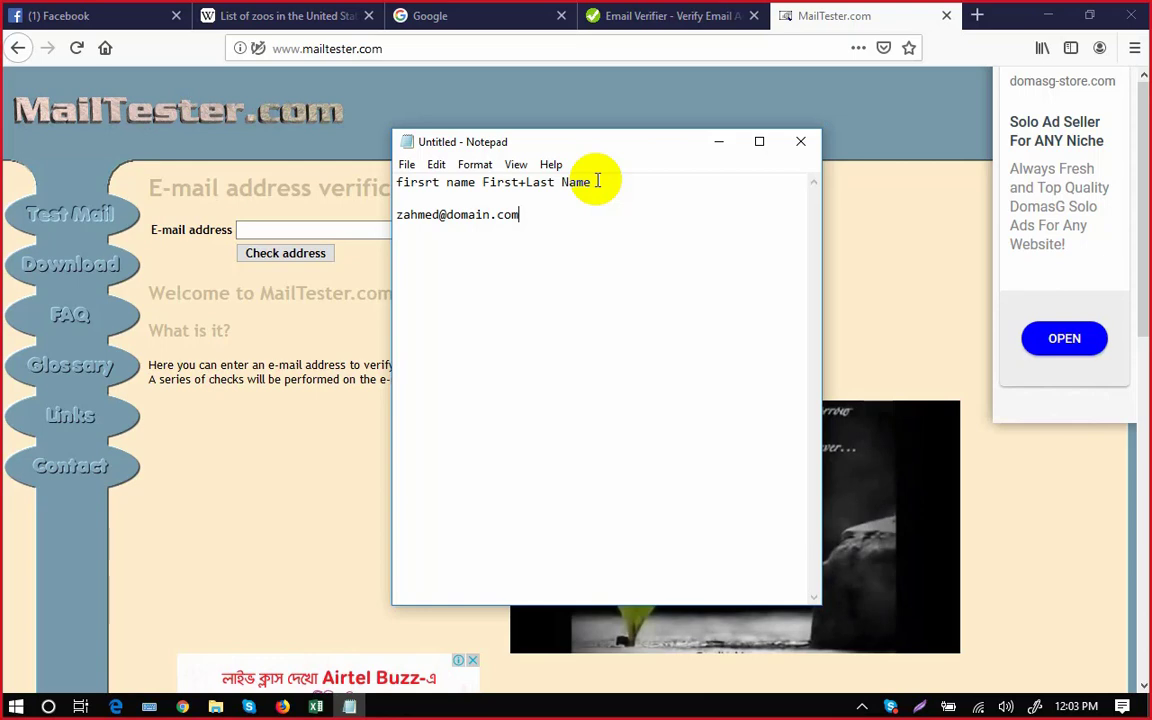
{"action": "key", "text": "Return"}
{"action": "key", "text": "Return"}
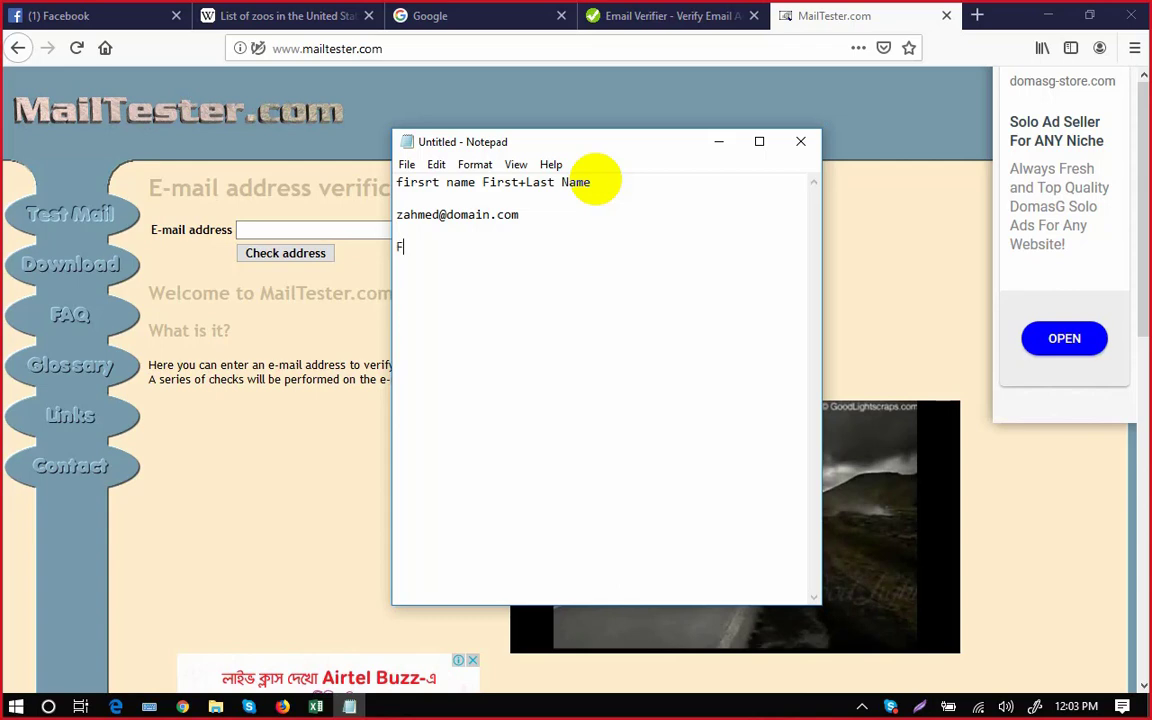
Add the 'First Name. Last Name' pattern with its matching example domain.com address.
{"action": "type", "text": "First Ma,"}
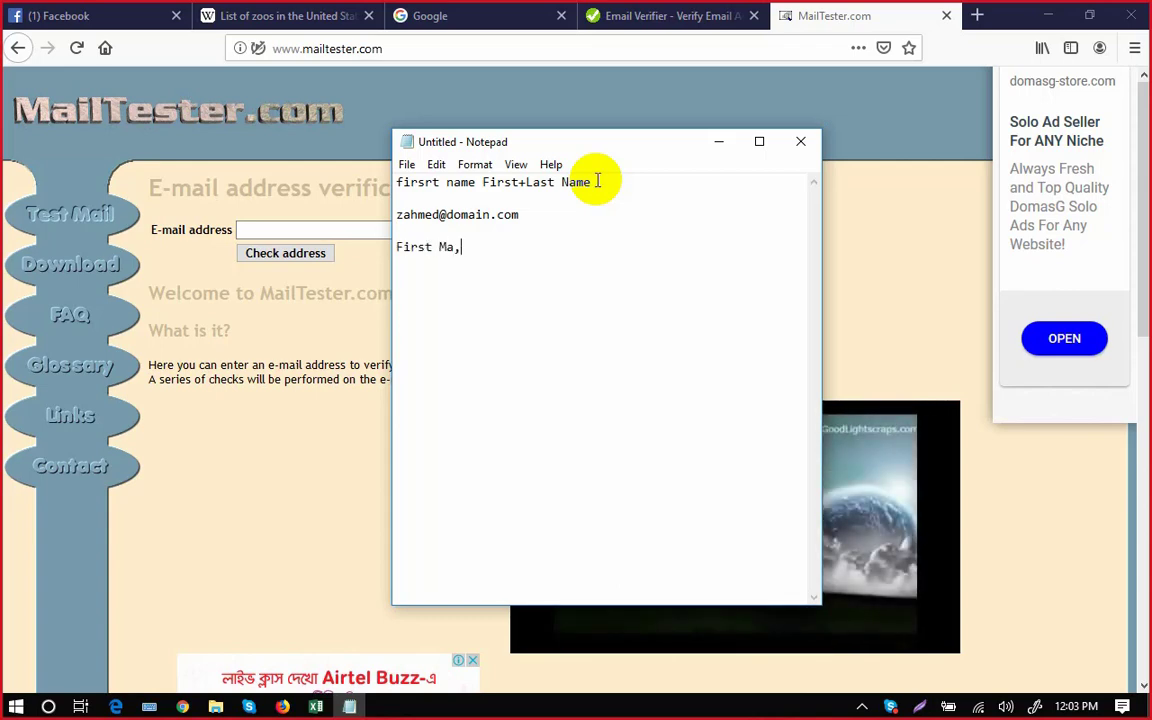
{"action": "key", "text": "BackSpace"}
{"action": "key", "text": "BackSpace"}
{"action": "key", "text": "BackSpace"}
{"action": "type", "text": "Name"}
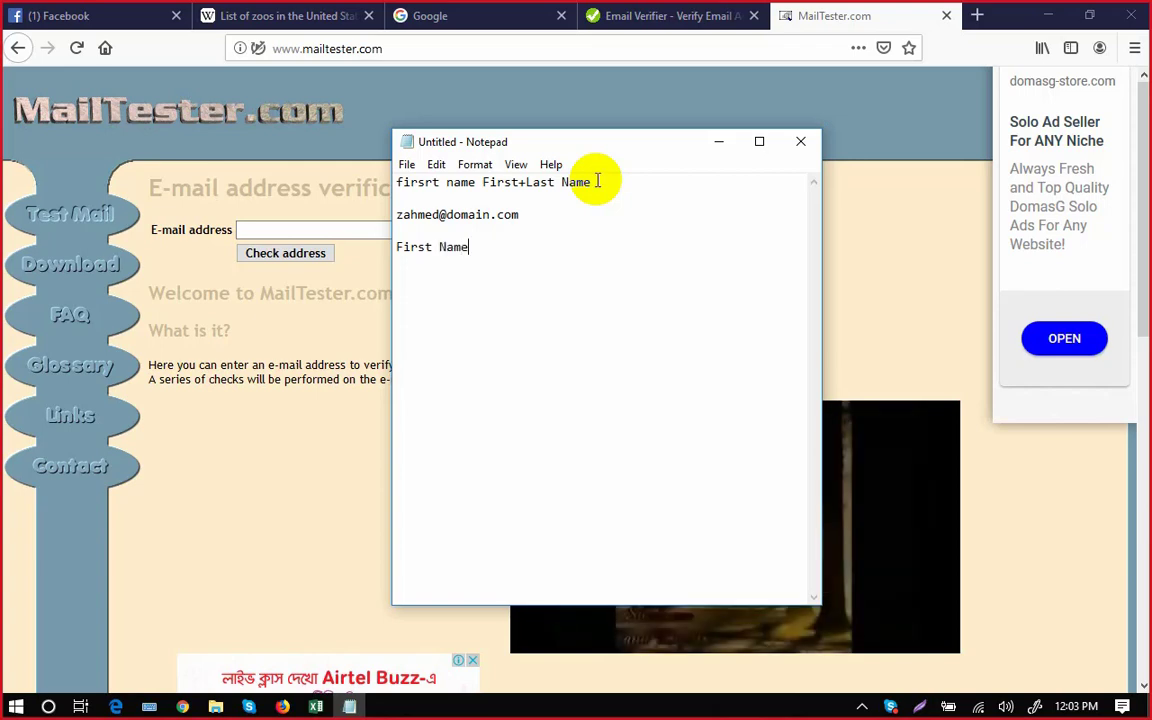
{"action": "type", "text": ". "}
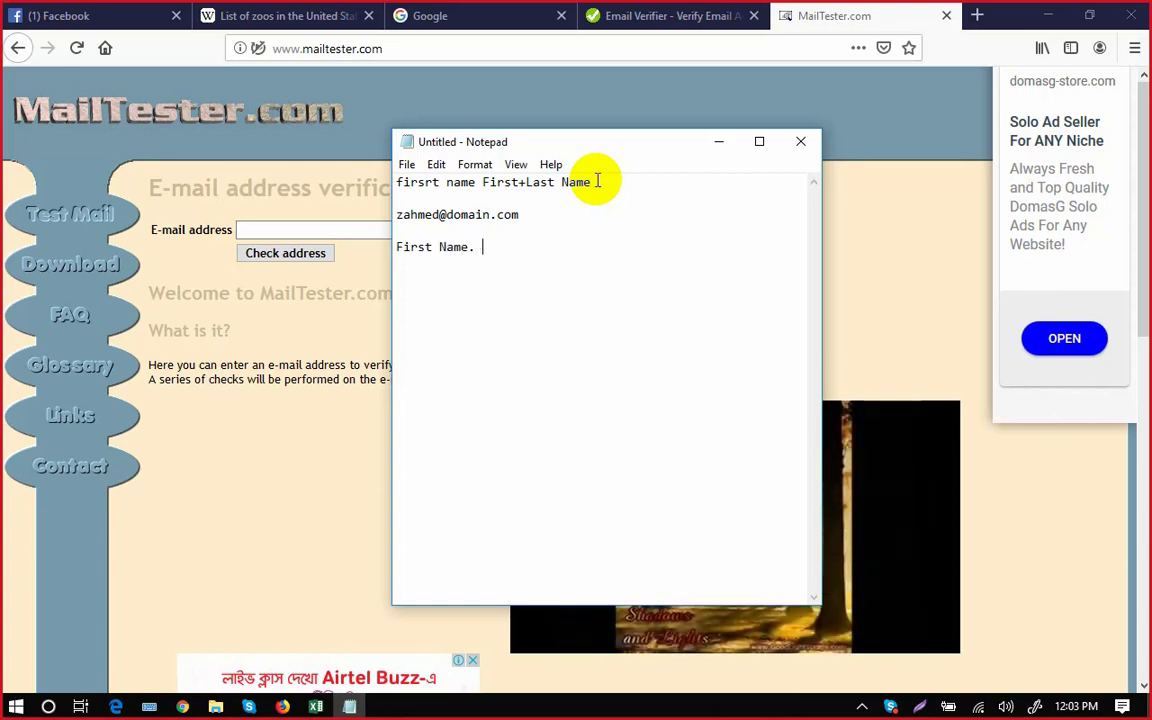
{"action": "type", "text": "Last Name"}
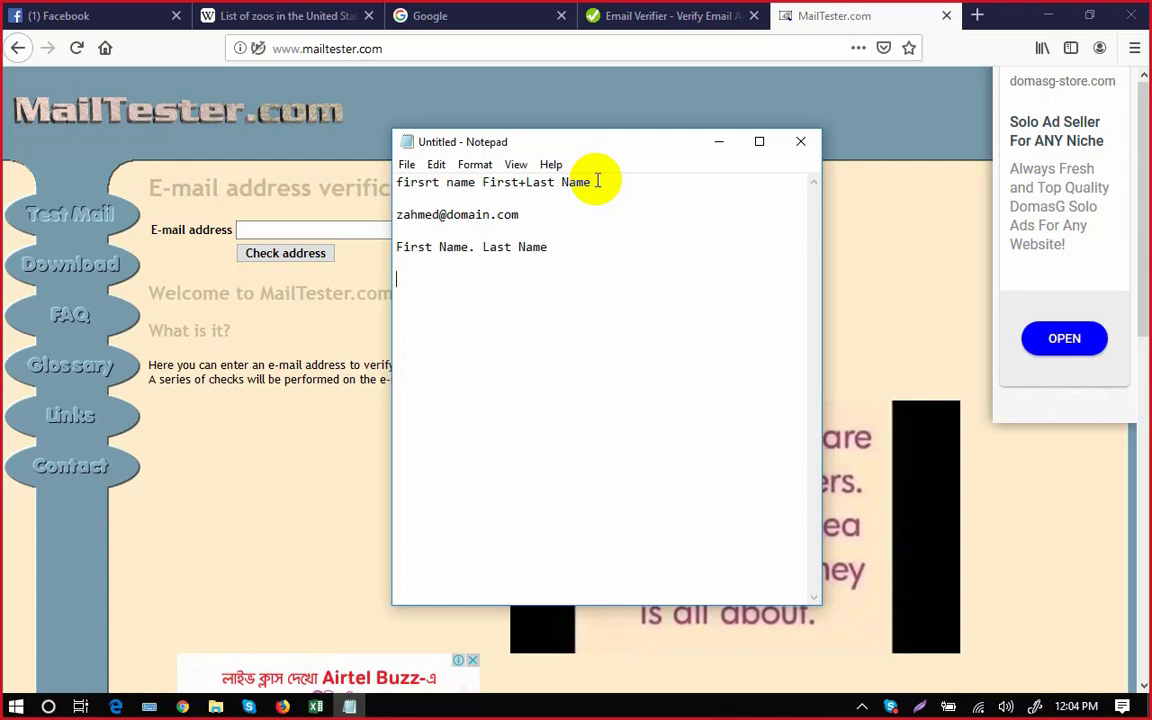
{"action": "type", "text": "Zaed"}
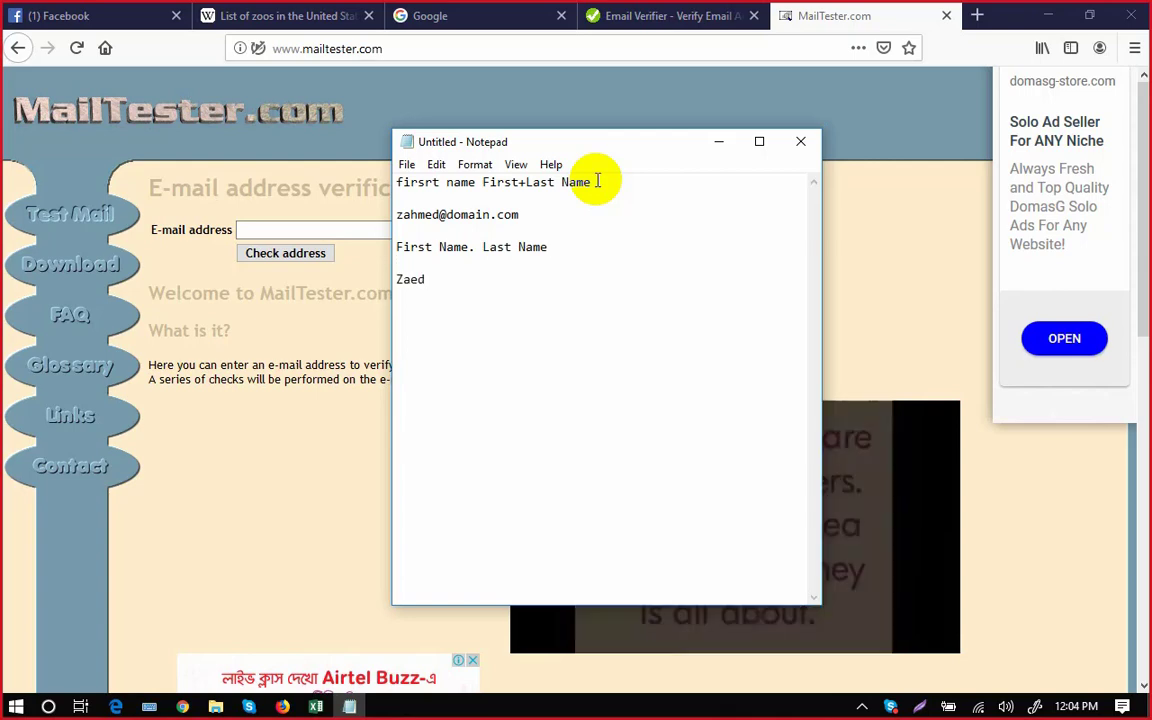
{"action": "type", "text": "."}
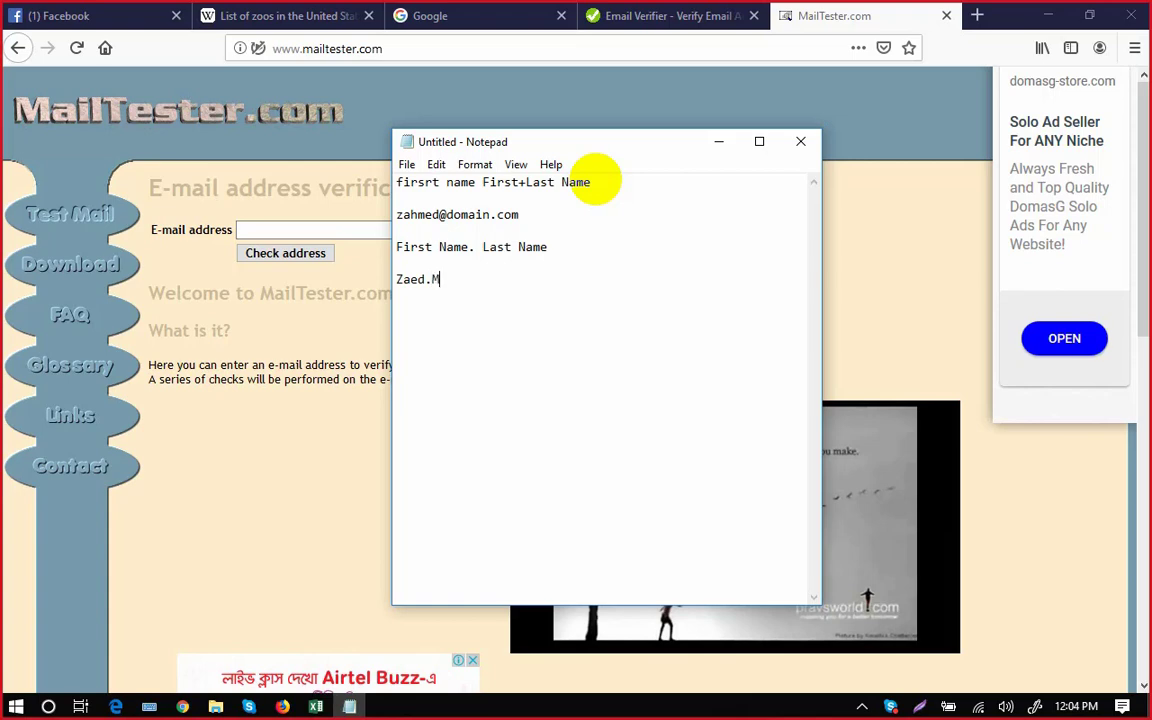
{"action": "type", "text": "Mohammad"}
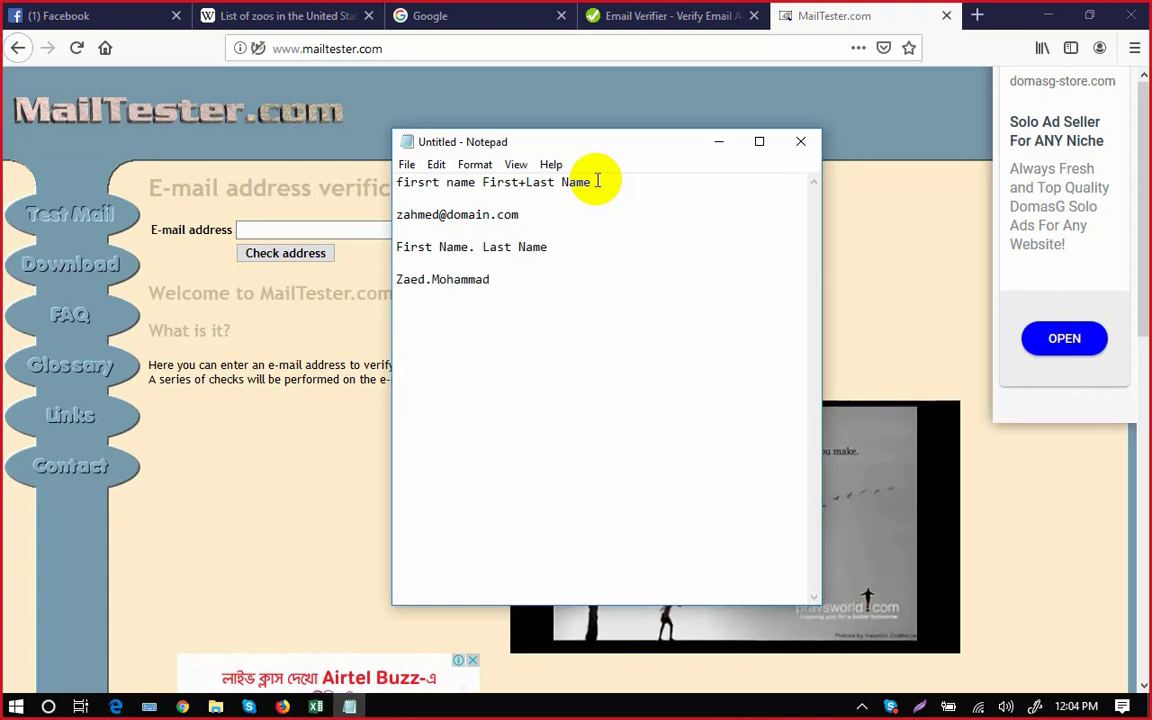
{"action": "type", "text": "@domain"}
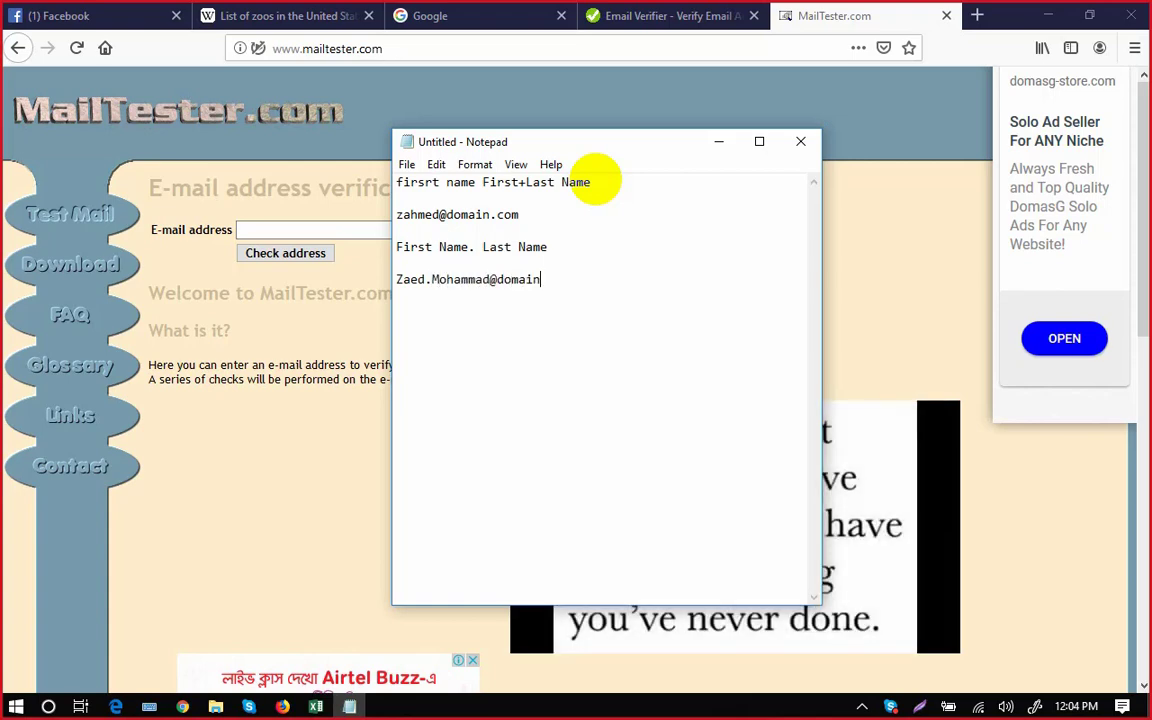
{"action": "type", "text": ".com"}
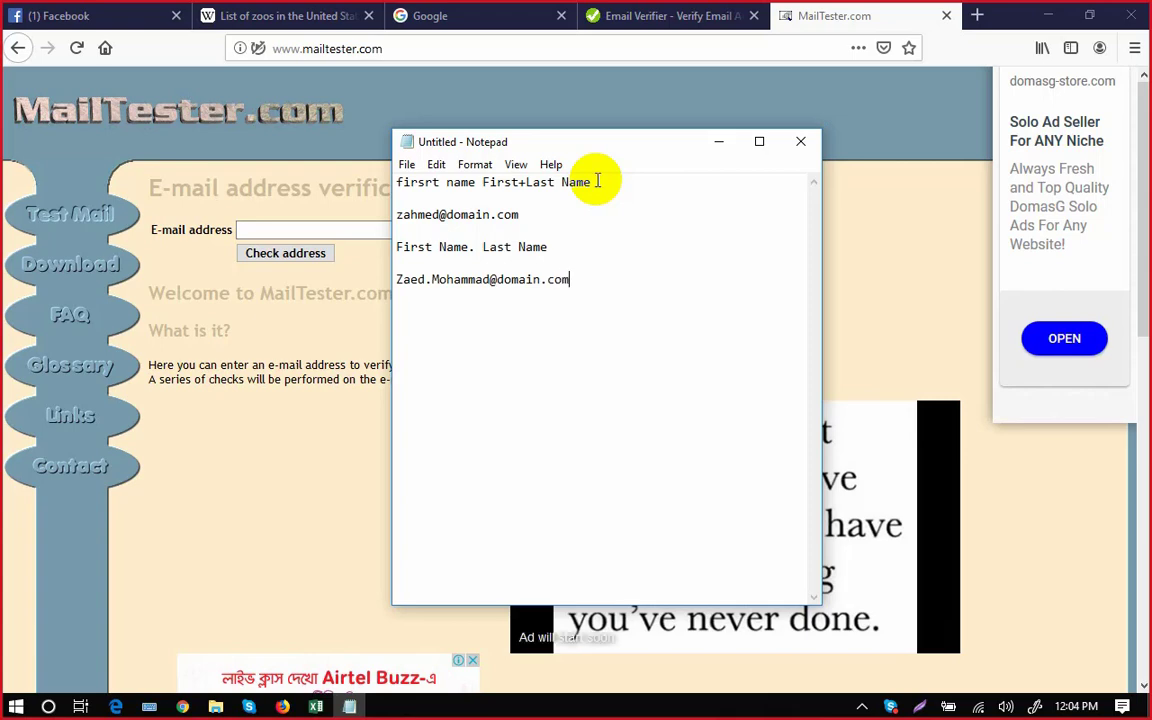
{"action": "key", "text": "Return"}
{"action": "key", "text": "Return"}
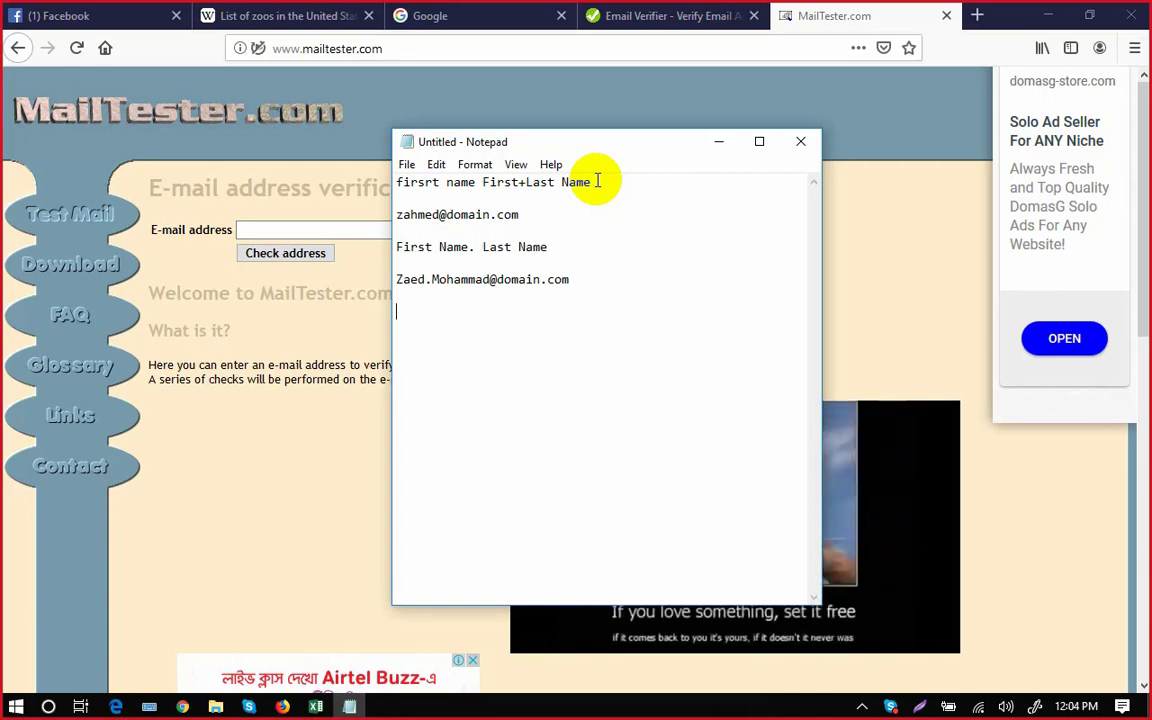
Open the Alabama Gulf Coast Zoo article from the US zoo list in a new tab.
{"action": "left_click", "coordinate": [302, 17]}
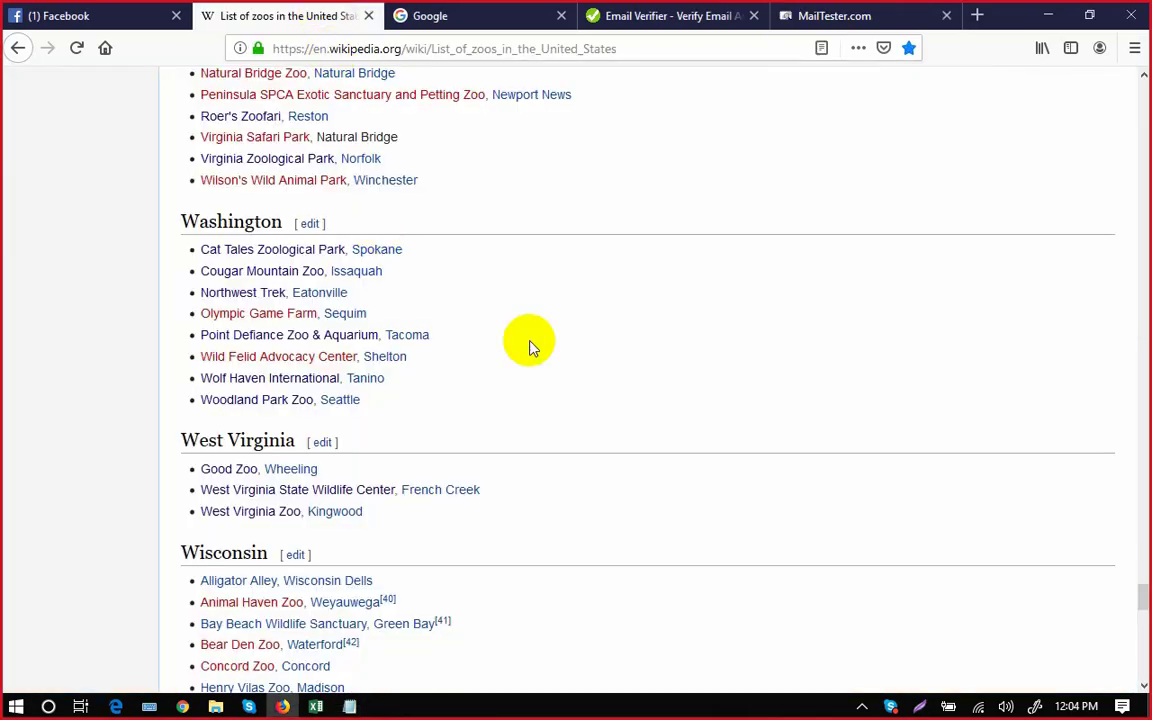
{"action": "scroll", "coordinate": [530, 345], "scroll_direction": "up", "scroll_amount": 5}
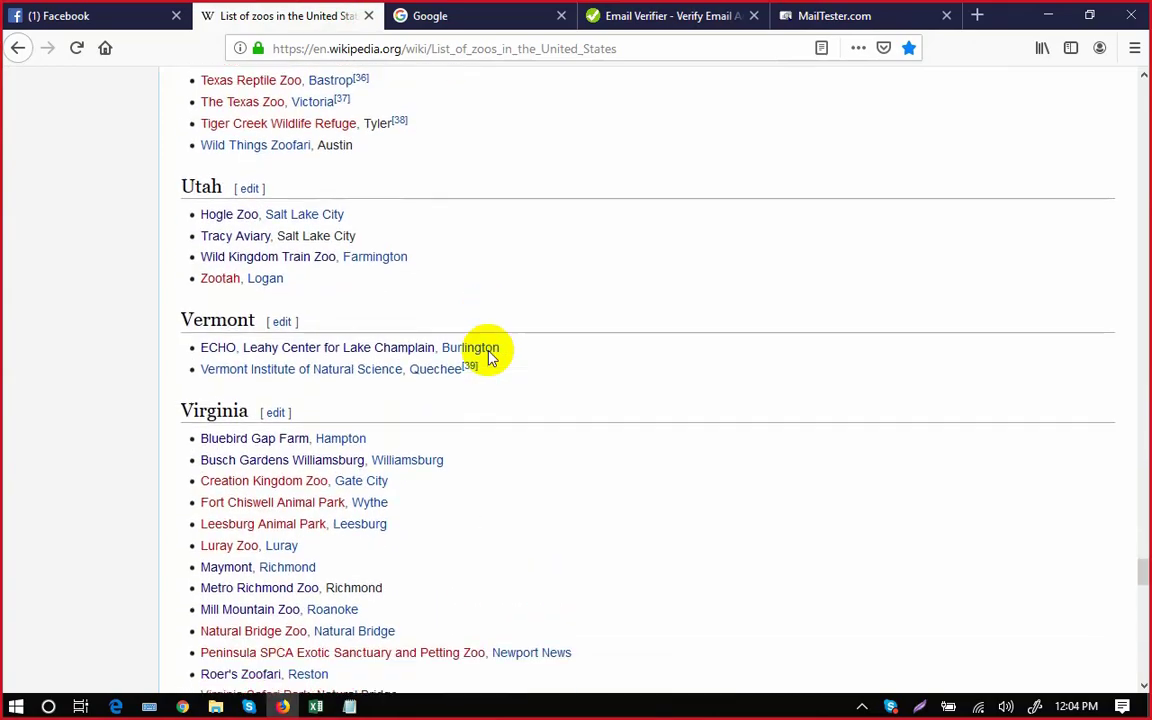
{"action": "scroll", "coordinate": [490, 358], "scroll_direction": "up", "scroll_amount": 5}
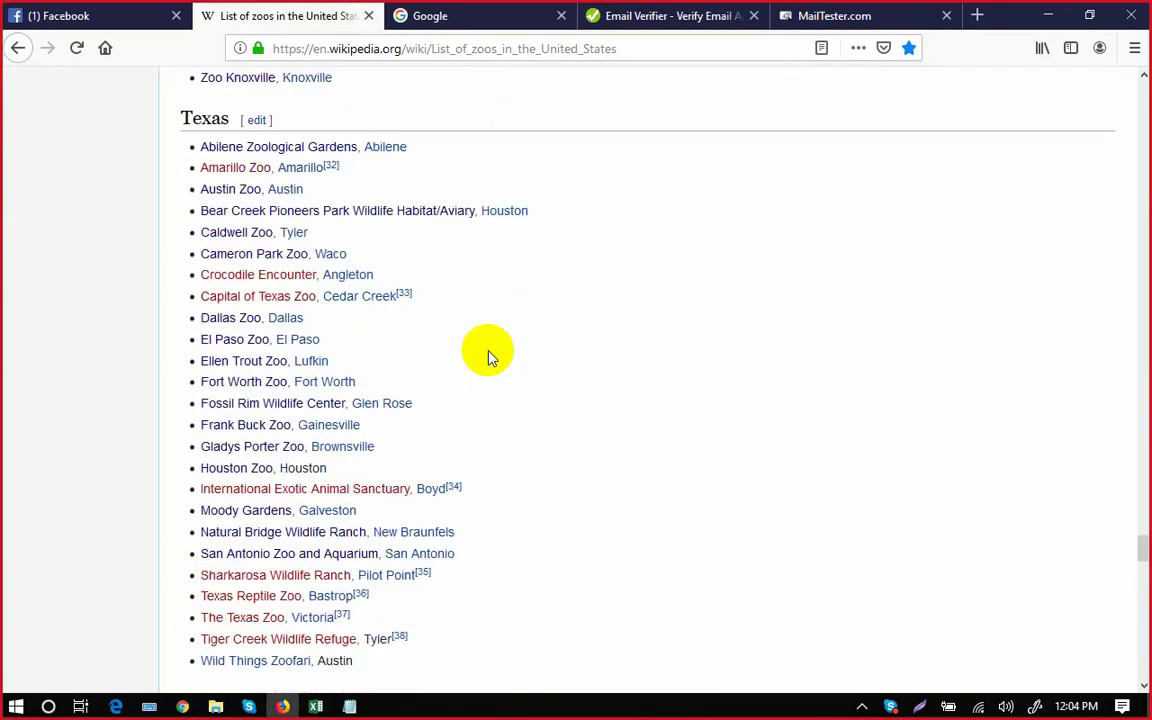
{"action": "scroll", "coordinate": [490, 358], "scroll_direction": "down", "scroll_amount": 1}
{"action": "left_click_drag", "start_coordinate": [1143, 550], "coordinate": [1138, 80]}
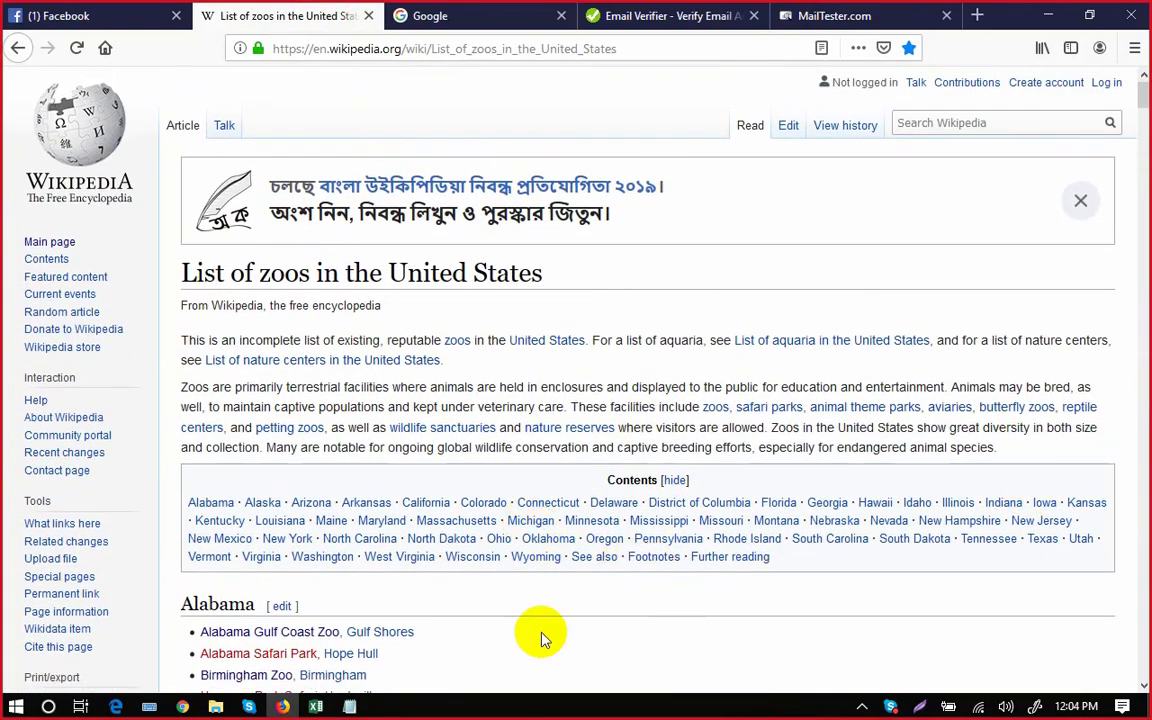
{"action": "left_click", "coordinate": [503, 651]}
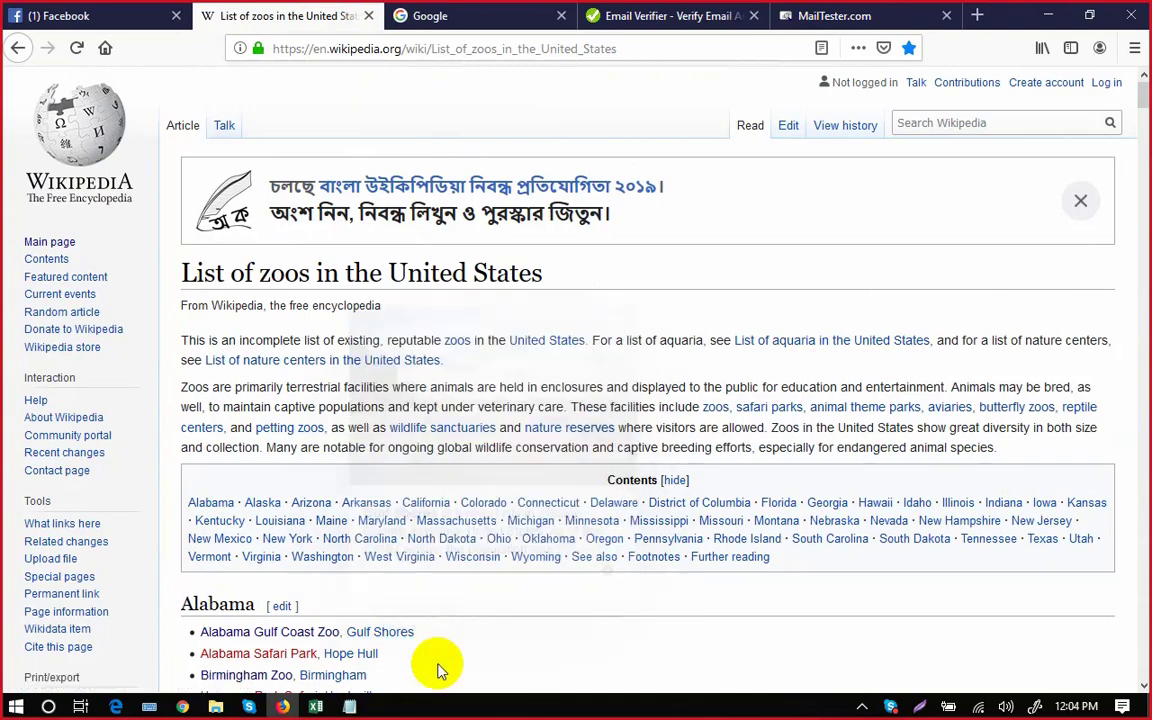
{"action": "right_click", "coordinate": [334, 630]}
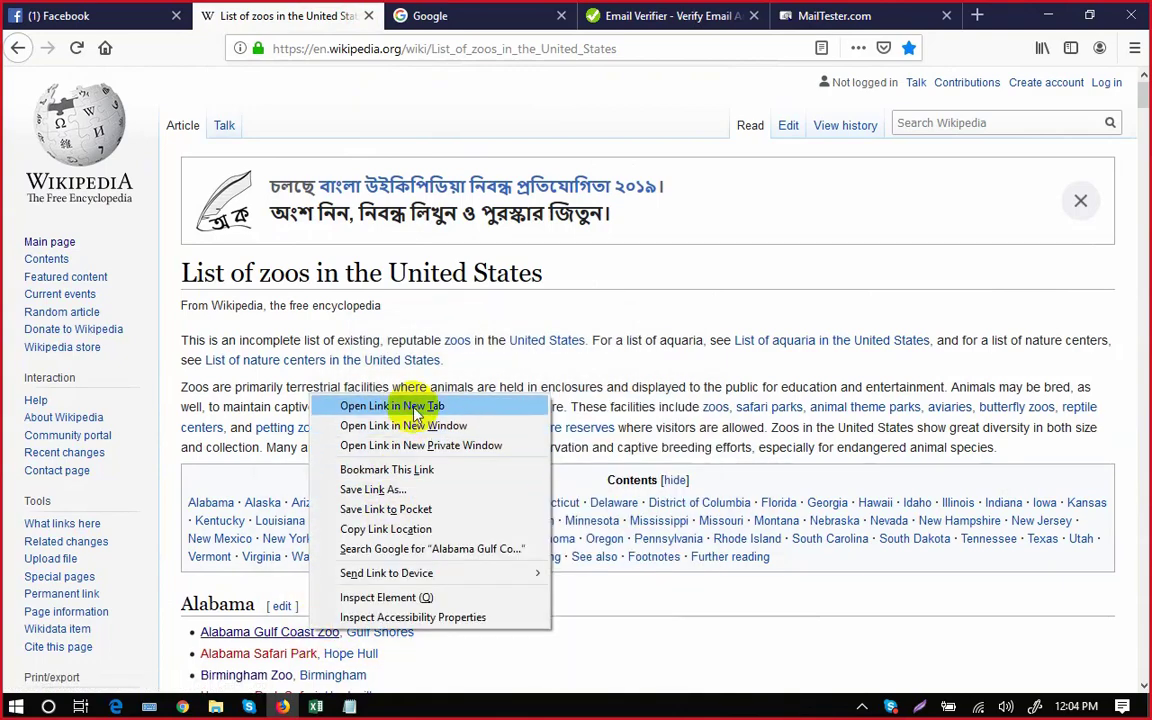
{"action": "left_click", "coordinate": [405, 405]}
{"action": "left_click", "coordinate": [420, 30]}
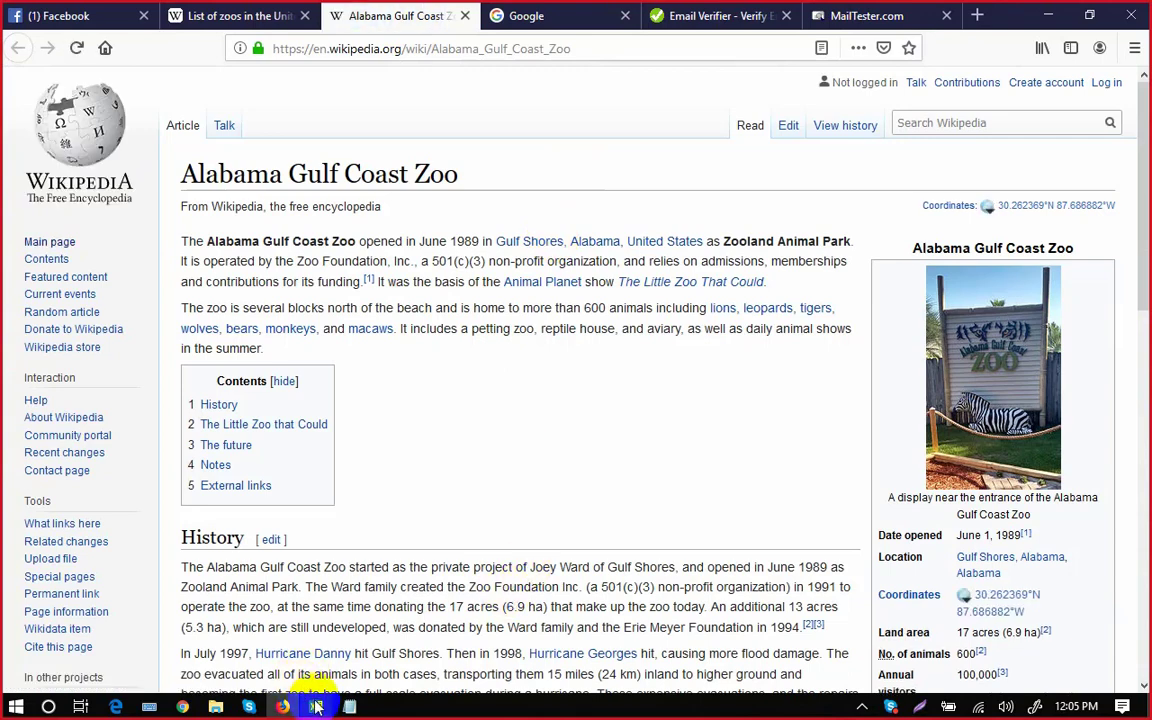
Select Designation cell D15 in the zoo workbook, then go to the Notepad notes.
{"action": "left_click", "coordinate": [316, 706]}
{"action": "left_click", "coordinate": [529, 389]}
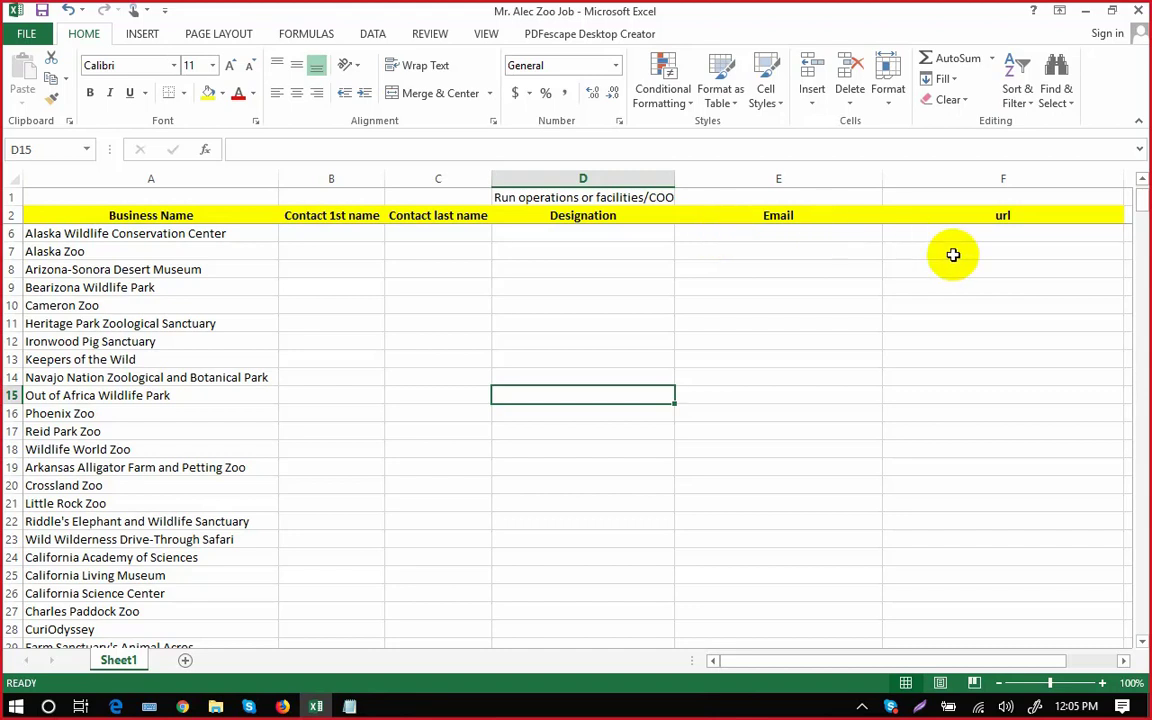
{"action": "left_click", "coordinate": [362, 707]}
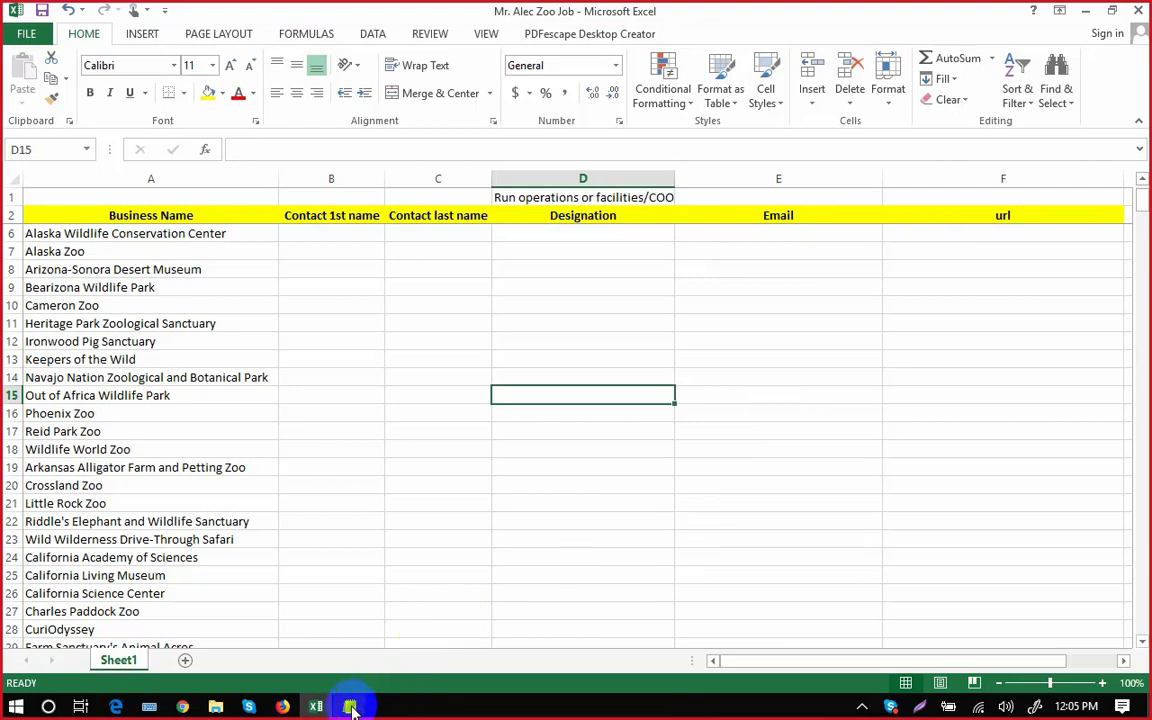
Load alabamagulfcoastzoo.com via the article's Website link and copy its address.
{"action": "left_click", "coordinate": [281, 707]}
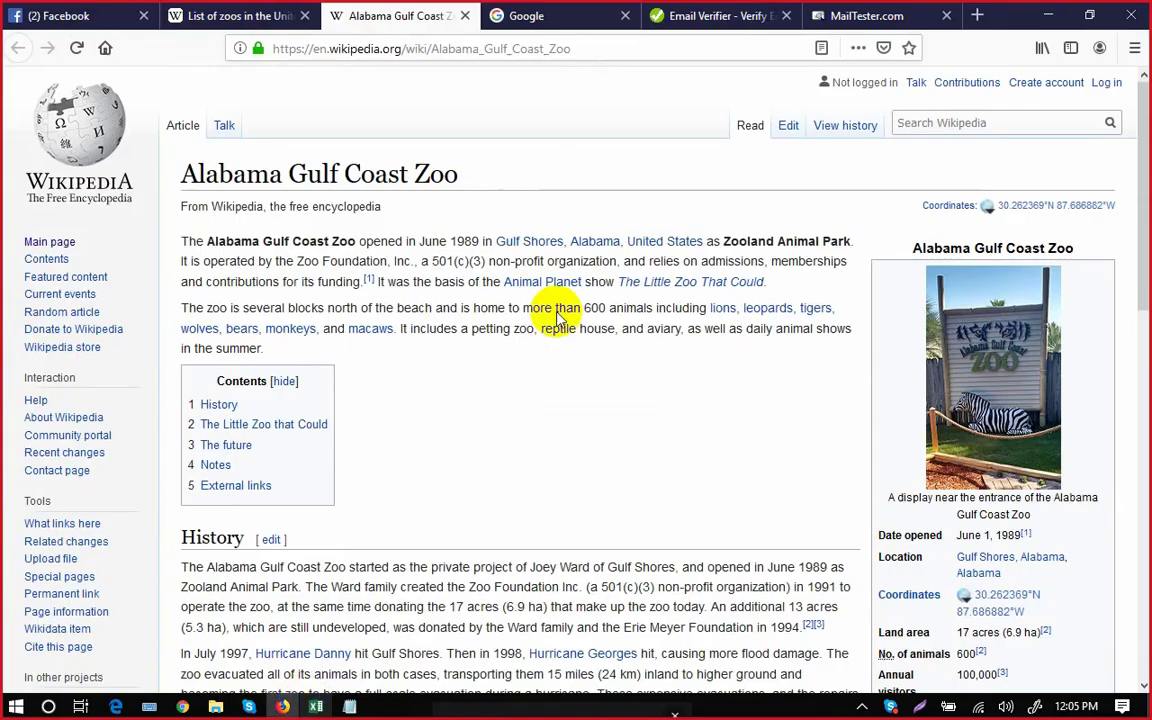
{"action": "scroll", "coordinate": [695, 494], "scroll_direction": "down", "scroll_amount": 2}
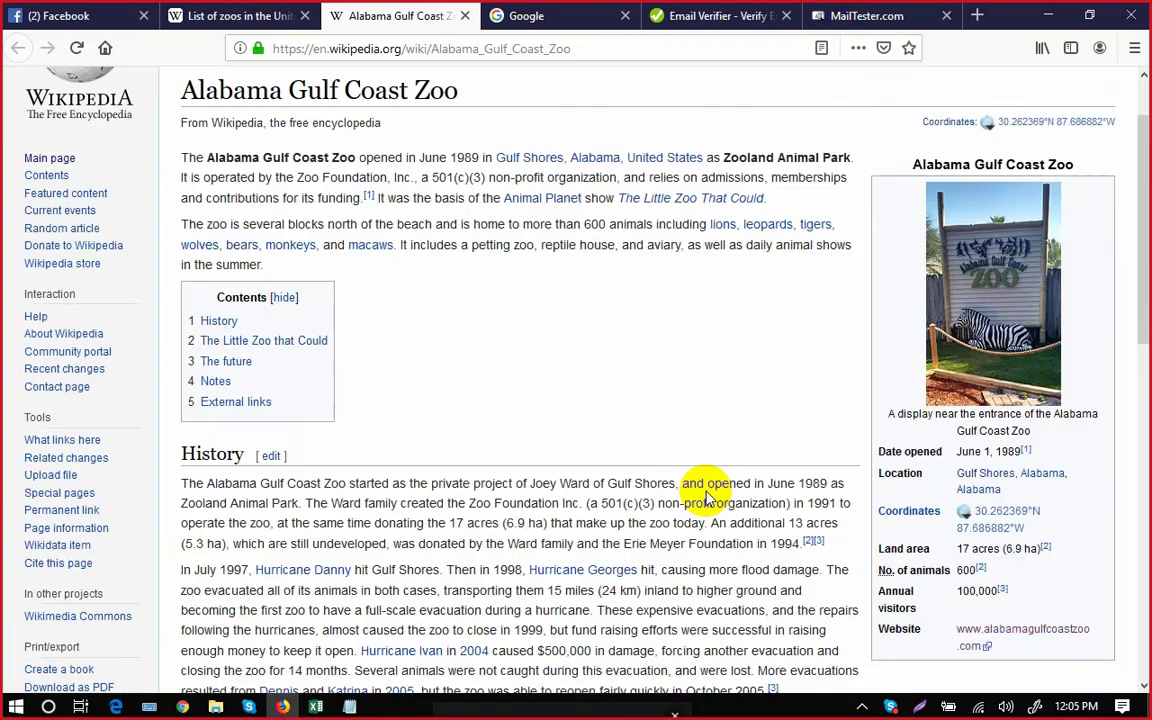
{"action": "scroll", "coordinate": [705, 494], "scroll_direction": "down", "scroll_amount": 6}
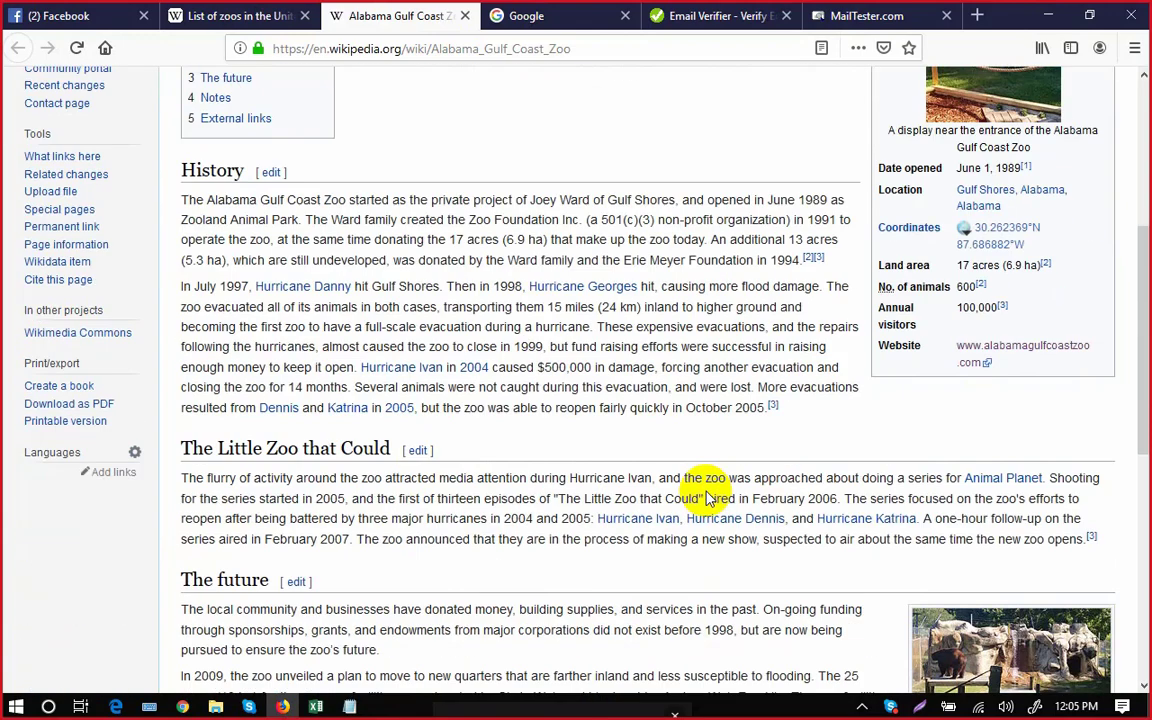
{"action": "left_click", "coordinate": [1033, 352]}
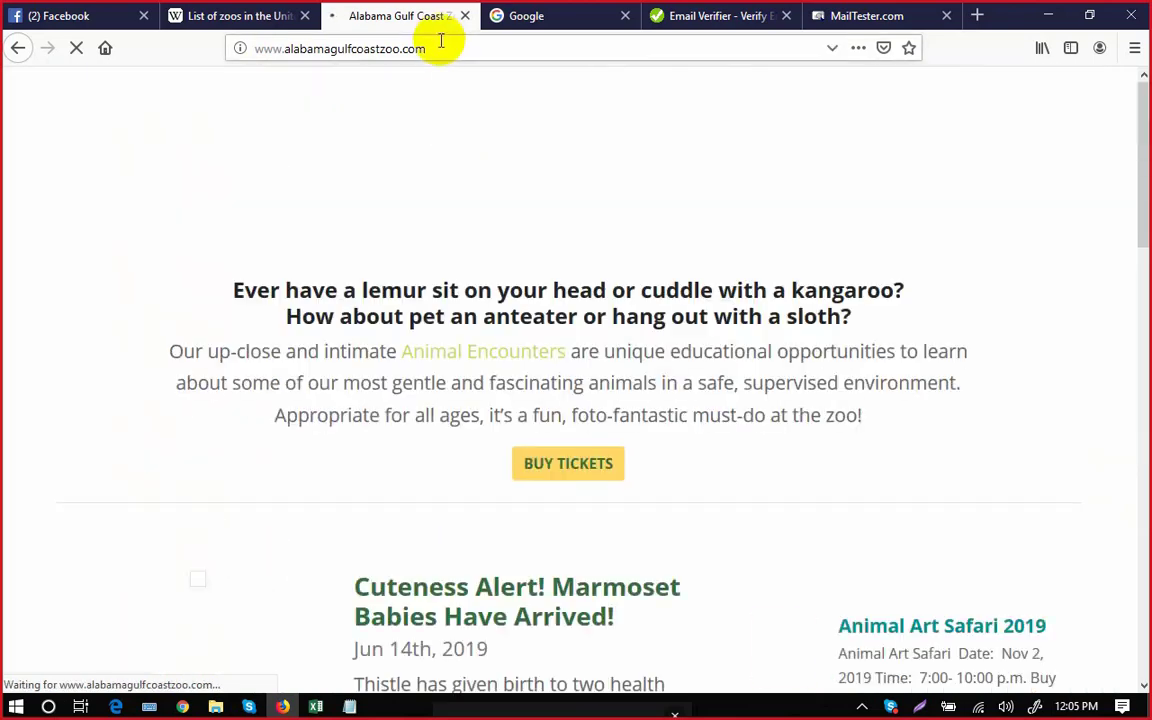
{"action": "left_click", "coordinate": [440, 46]}
{"action": "key", "text": "ctrl+c"}
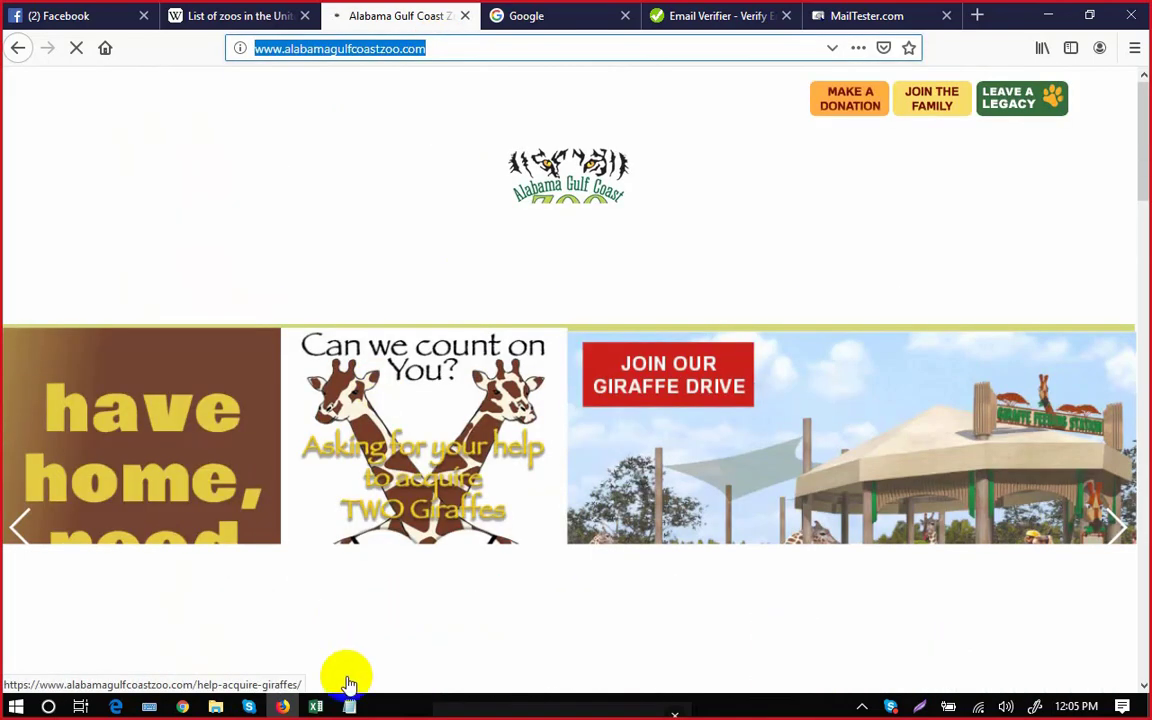
{"action": "left_click", "coordinate": [316, 707]}
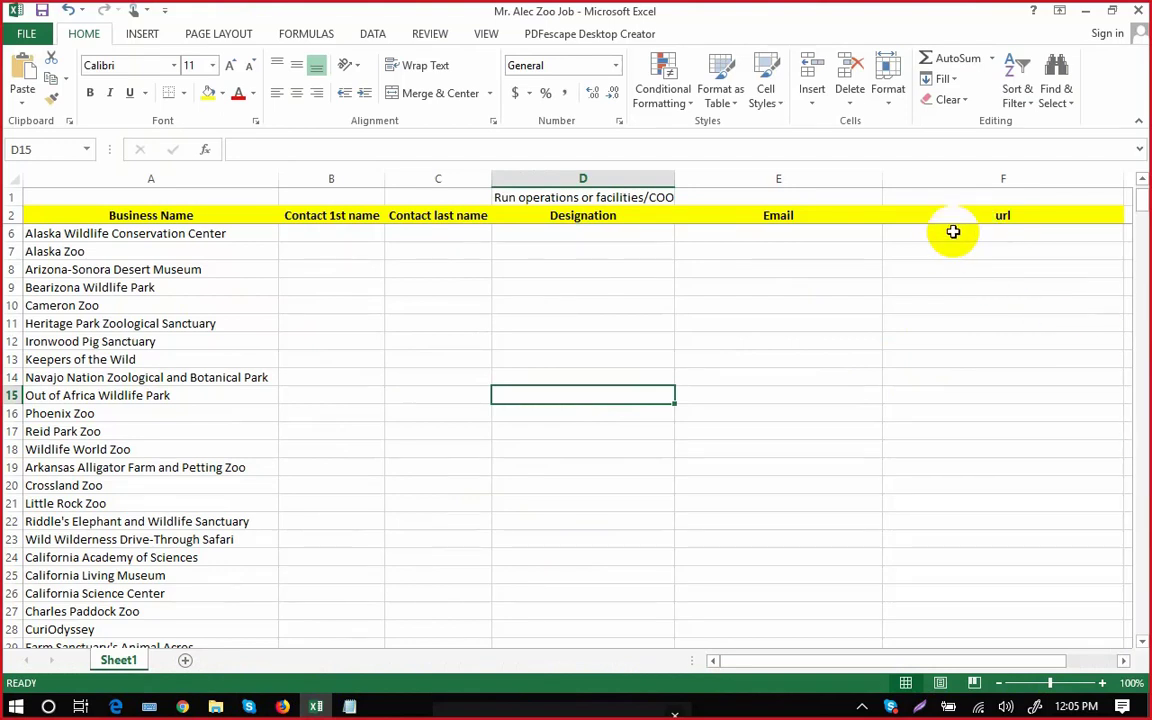
Paste the zoo's web address into cell F6.
{"action": "double_click", "coordinate": [955, 232]}
{"action": "key", "text": "ctrl+v"}
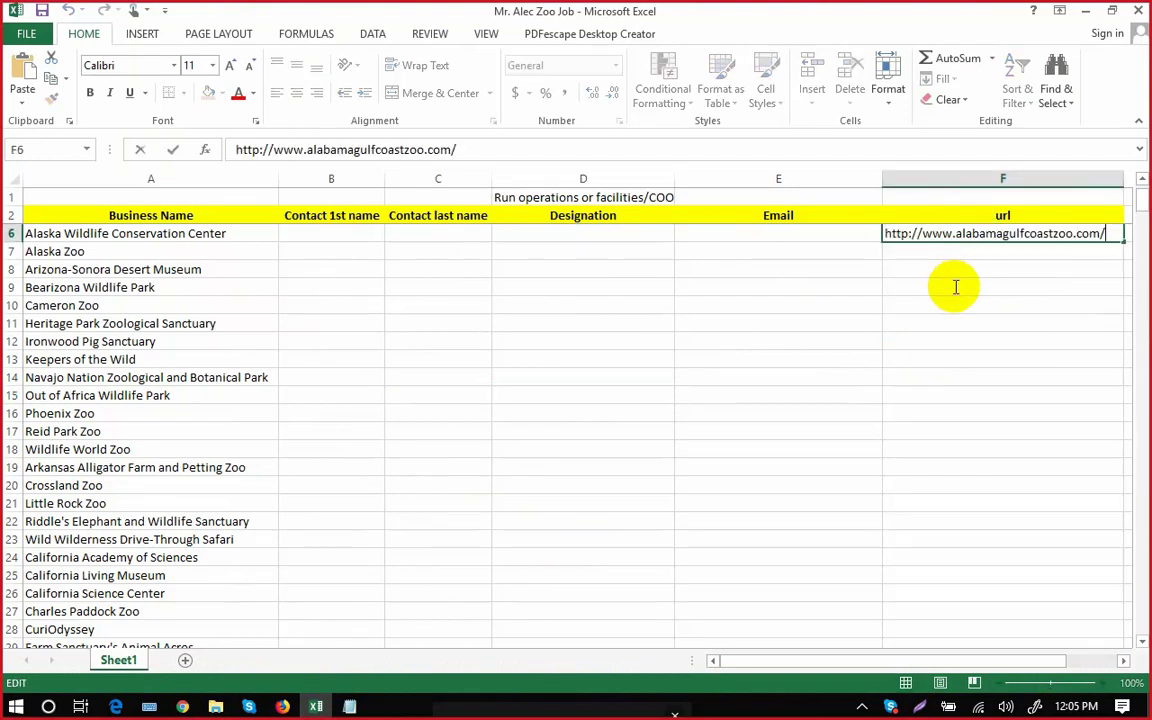
{"action": "left_click", "coordinate": [954, 291]}
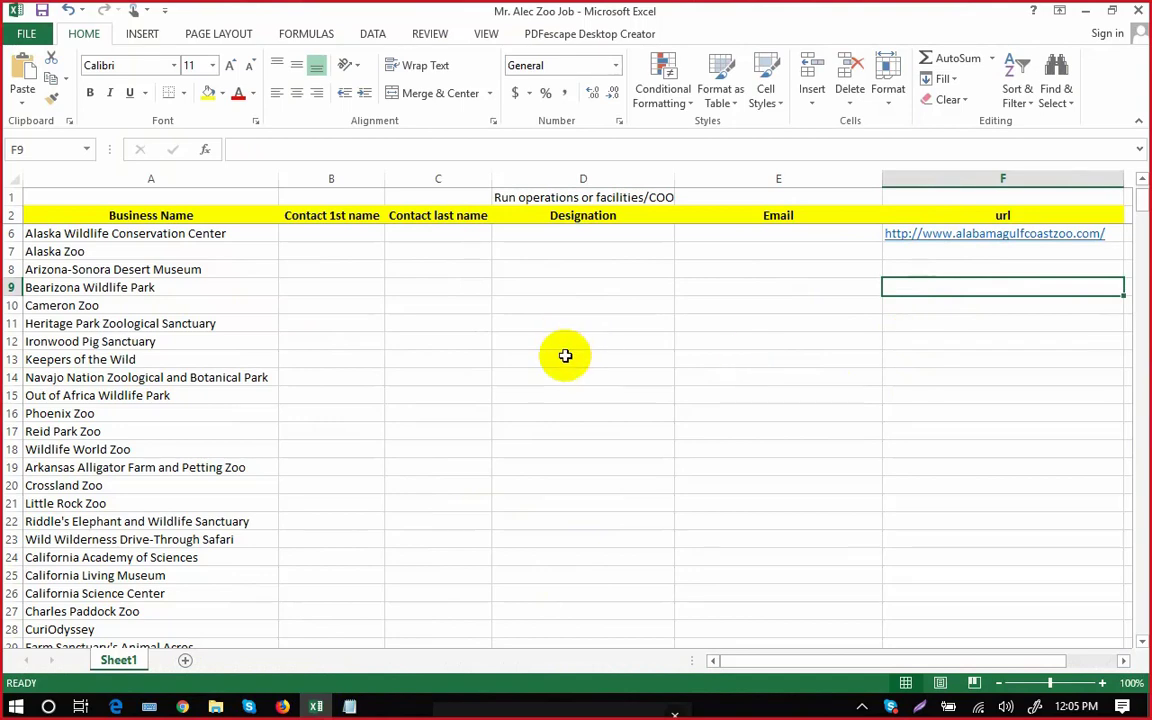
{"action": "scroll", "coordinate": [490, 353], "scroll_direction": "down", "scroll_amount": 2}
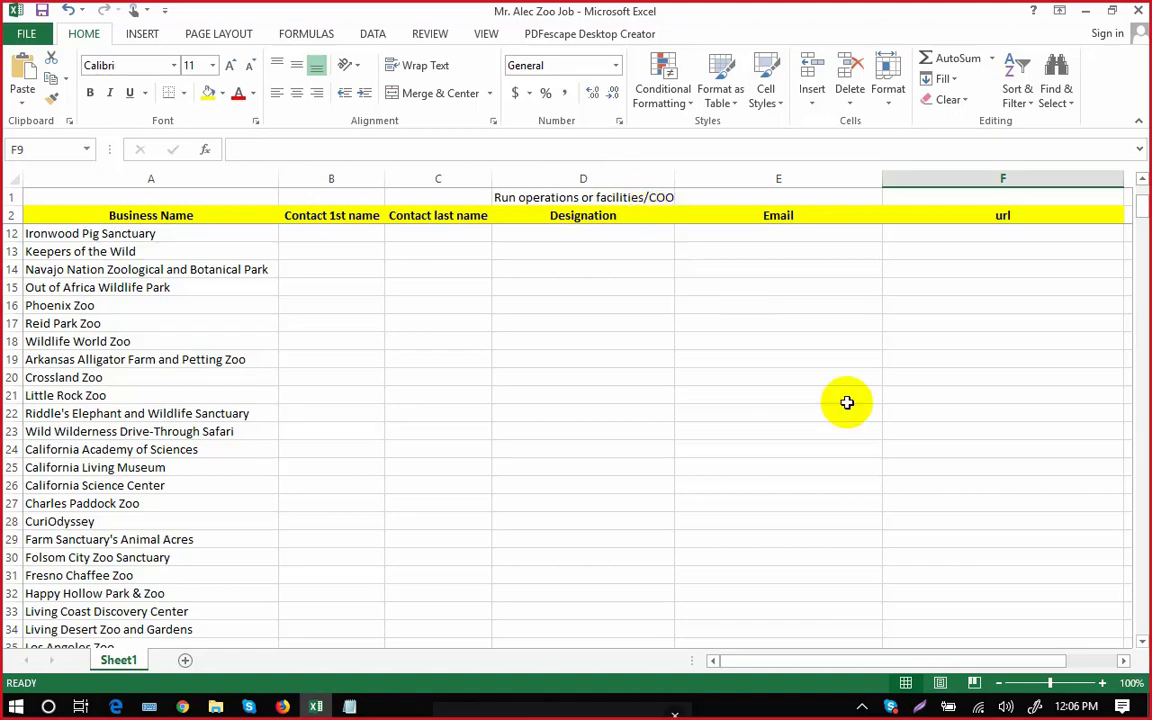
{"action": "scroll", "coordinate": [843, 404], "scroll_direction": "up", "scroll_amount": 2}
{"action": "scroll", "coordinate": [836, 406], "scroll_direction": "up", "scroll_amount": 1}
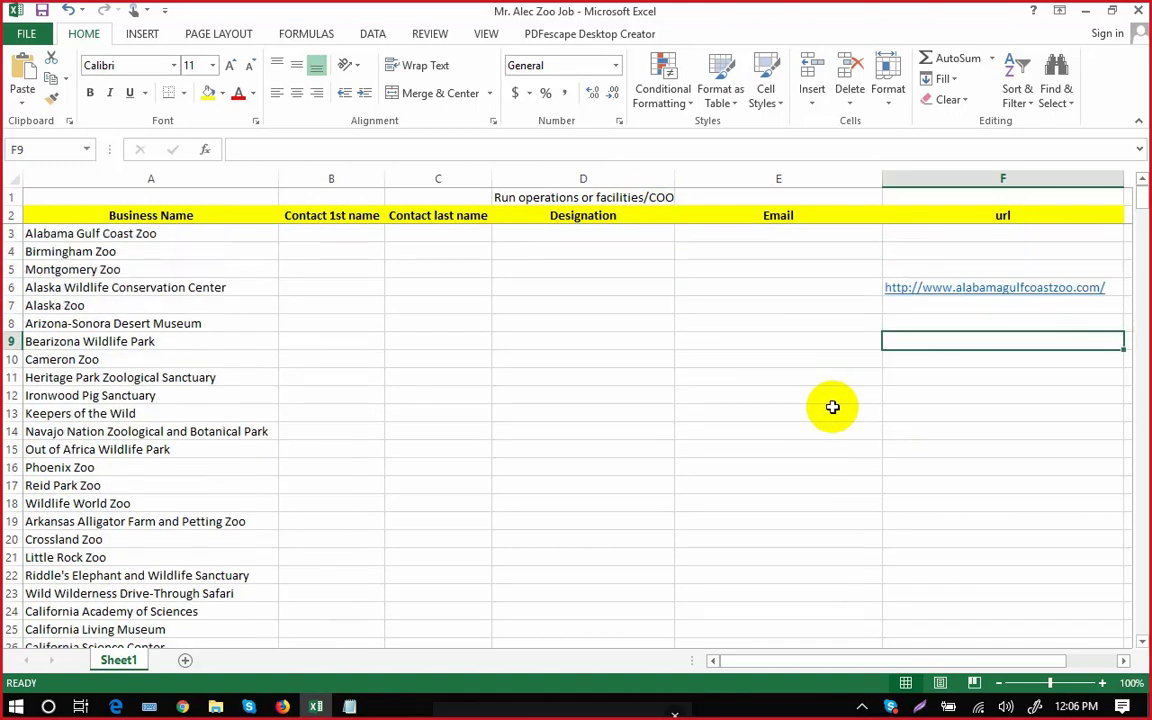
{"action": "scroll", "coordinate": [830, 411], "scroll_direction": "down", "scroll_amount": 6}
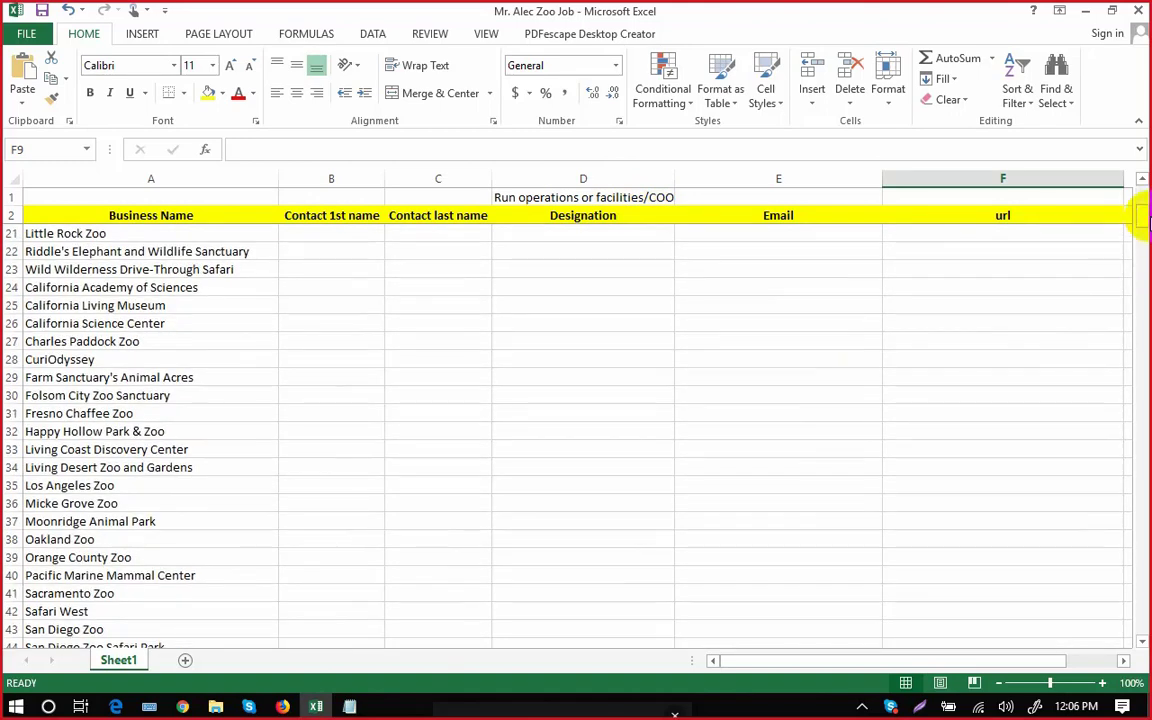
{"action": "left_click", "coordinate": [1142, 182]}
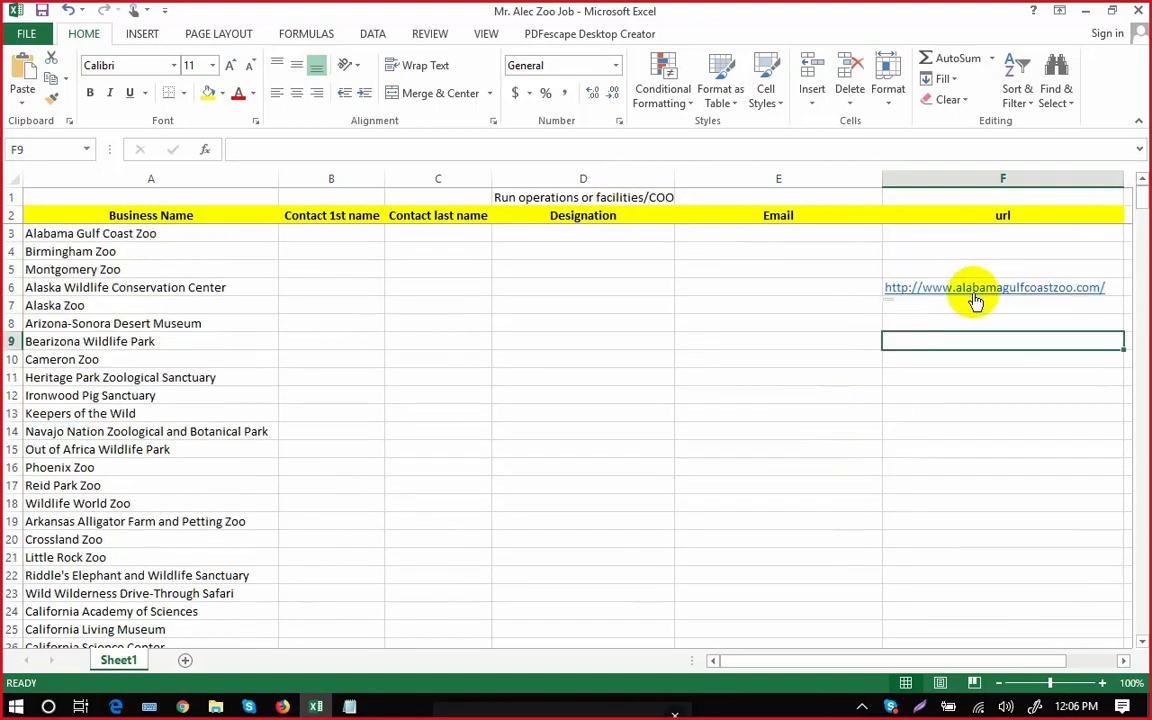
{"action": "left_click", "coordinate": [966, 310]}
{"action": "key", "text": "Up"}
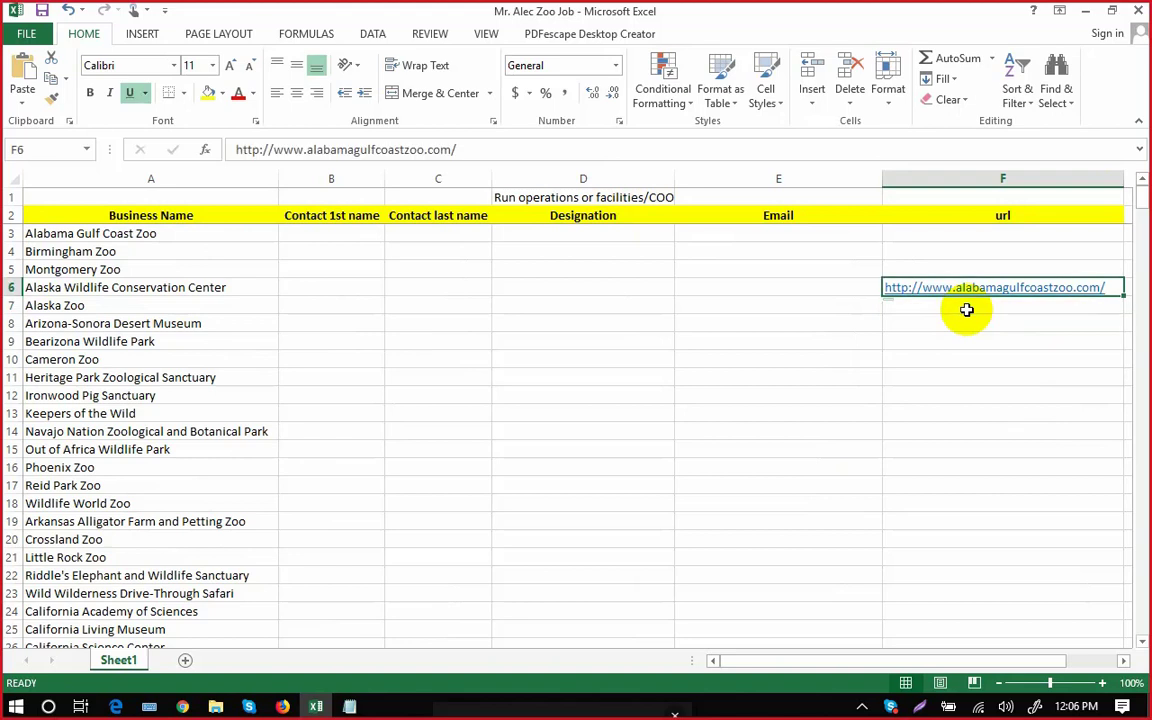
{"action": "key", "text": "ctrl+c"}
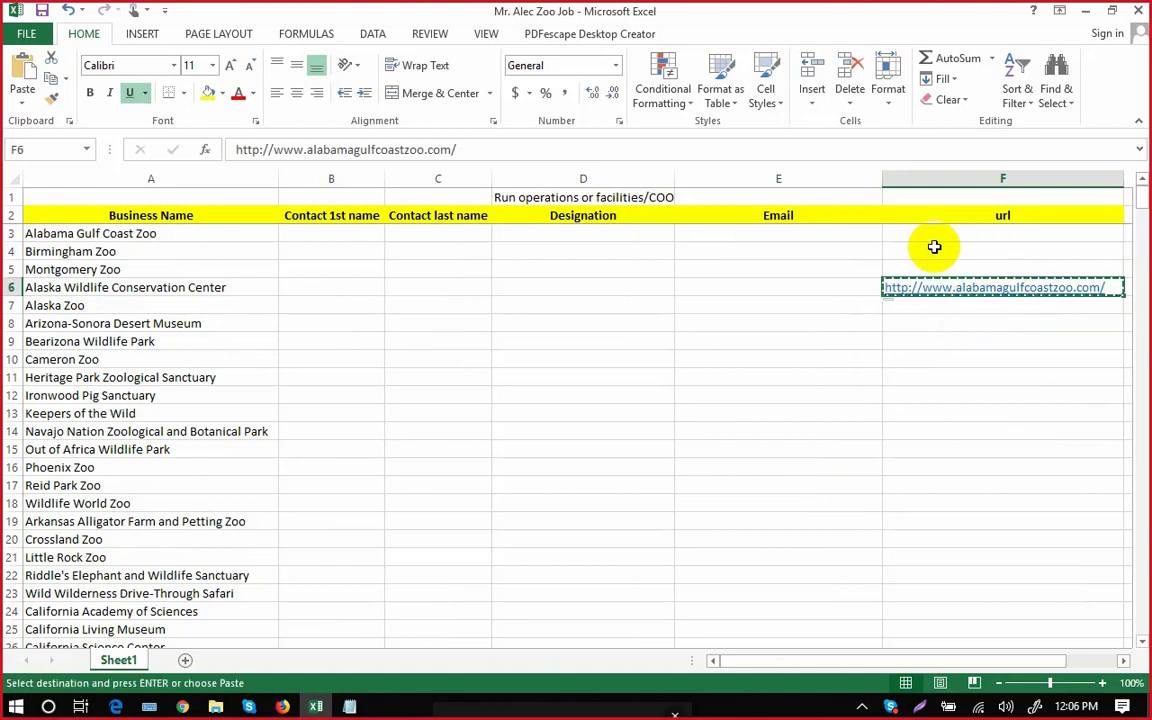
{"action": "left_click", "coordinate": [934, 233]}
{"action": "key", "text": "ctrl+v"}
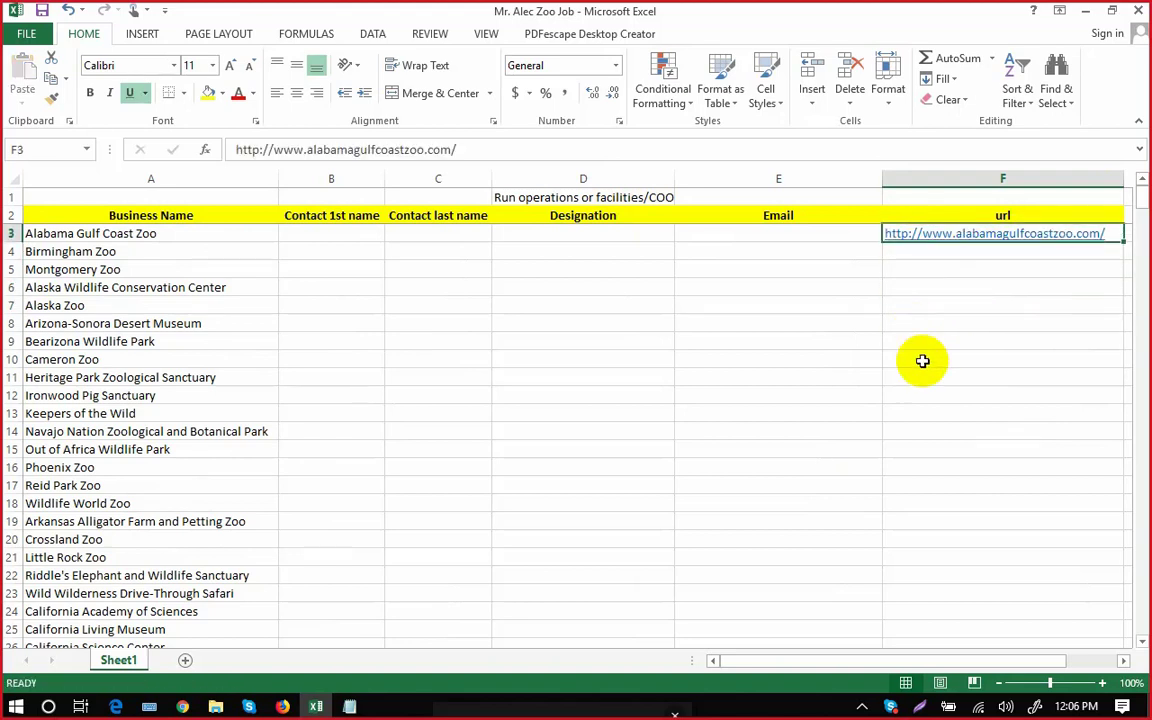
{"action": "left_click", "coordinate": [950, 377]}
{"action": "left_click", "coordinate": [283, 707]}
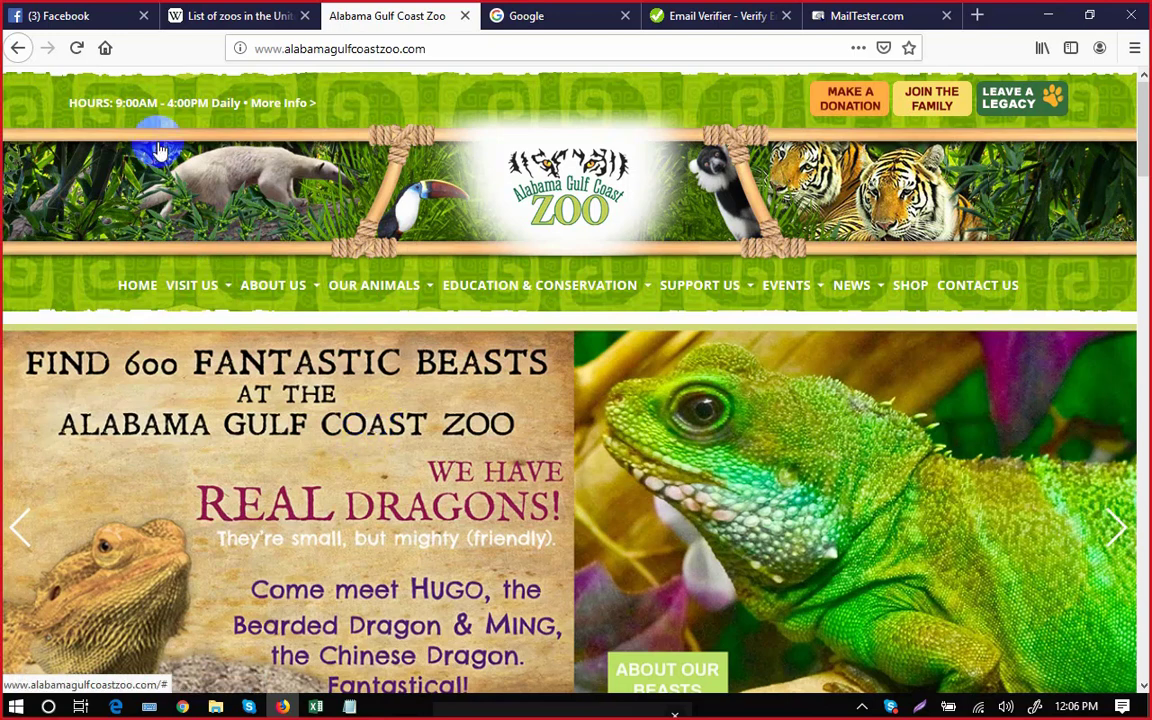
Glance at the Facebook recent messages, then return to the zoo website tab.
{"action": "left_click", "coordinate": [98, 16]}
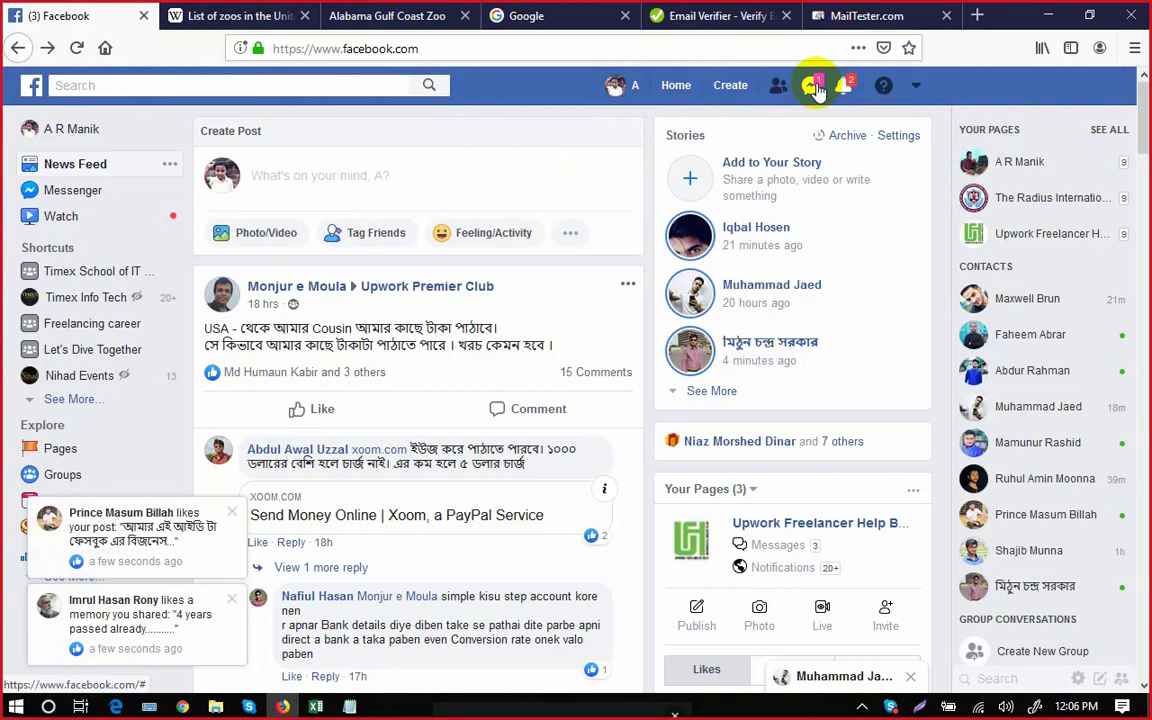
{"action": "left_click", "coordinate": [812, 86]}
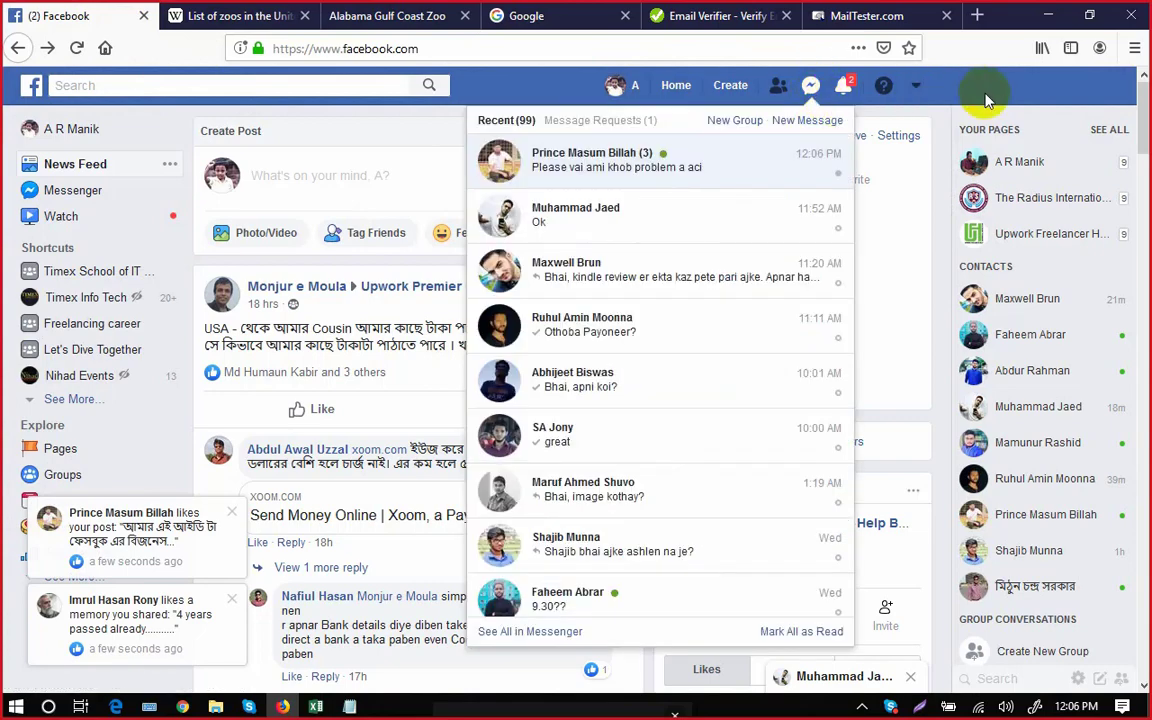
{"action": "left_click", "coordinate": [808, 86]}
{"action": "left_click", "coordinate": [423, 28]}
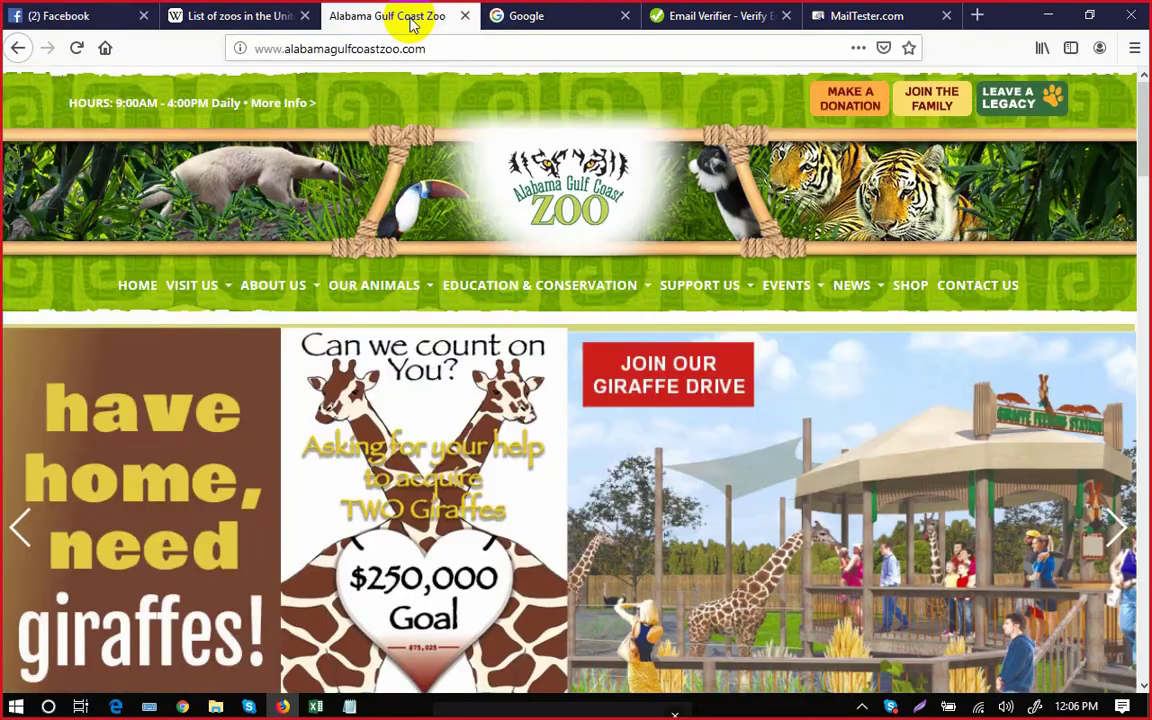
Open the Our Team page under About Us and scroll to the staff list.
{"action": "left_click", "coordinate": [312, 290]}
{"action": "left_click", "coordinate": [307, 381]}
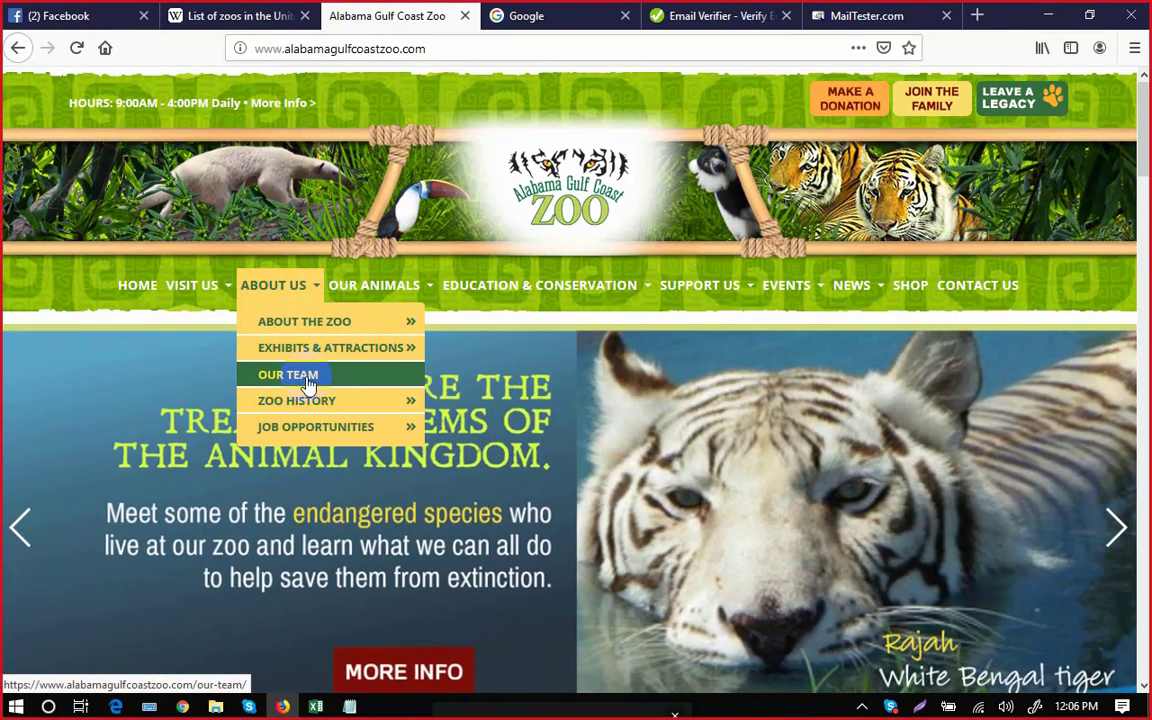
{"action": "left_click", "coordinate": [306, 380]}
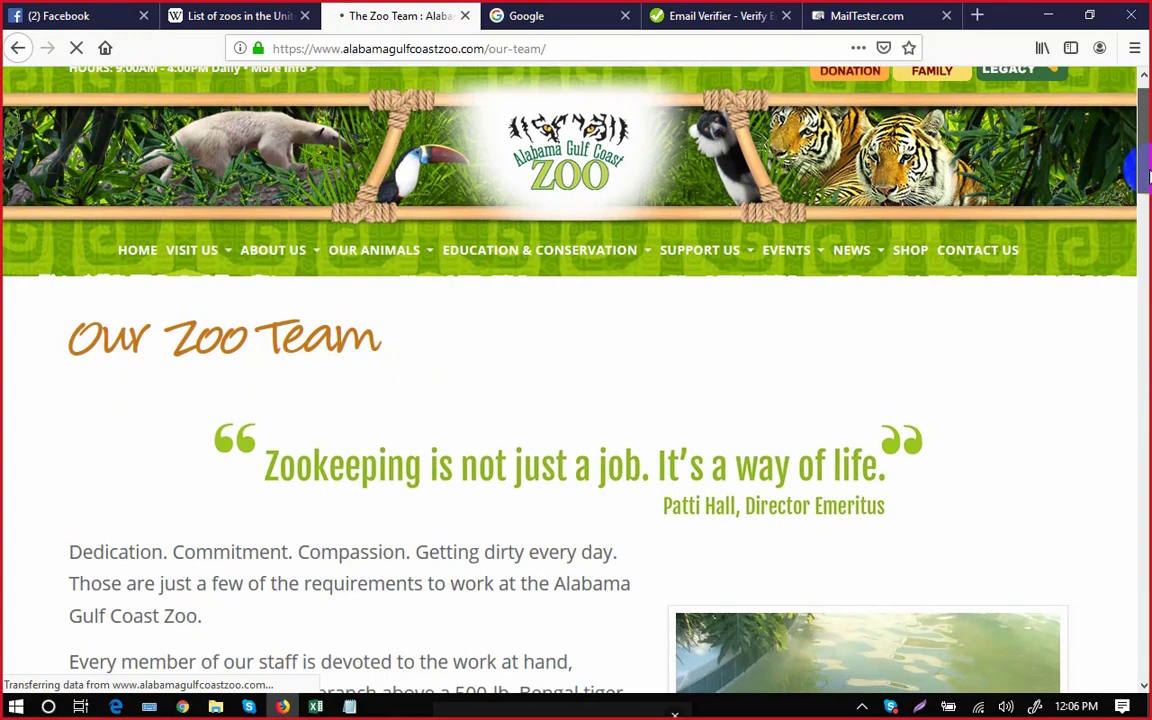
{"action": "left_click_drag", "start_coordinate": [1143, 178], "coordinate": [1145, 212]}
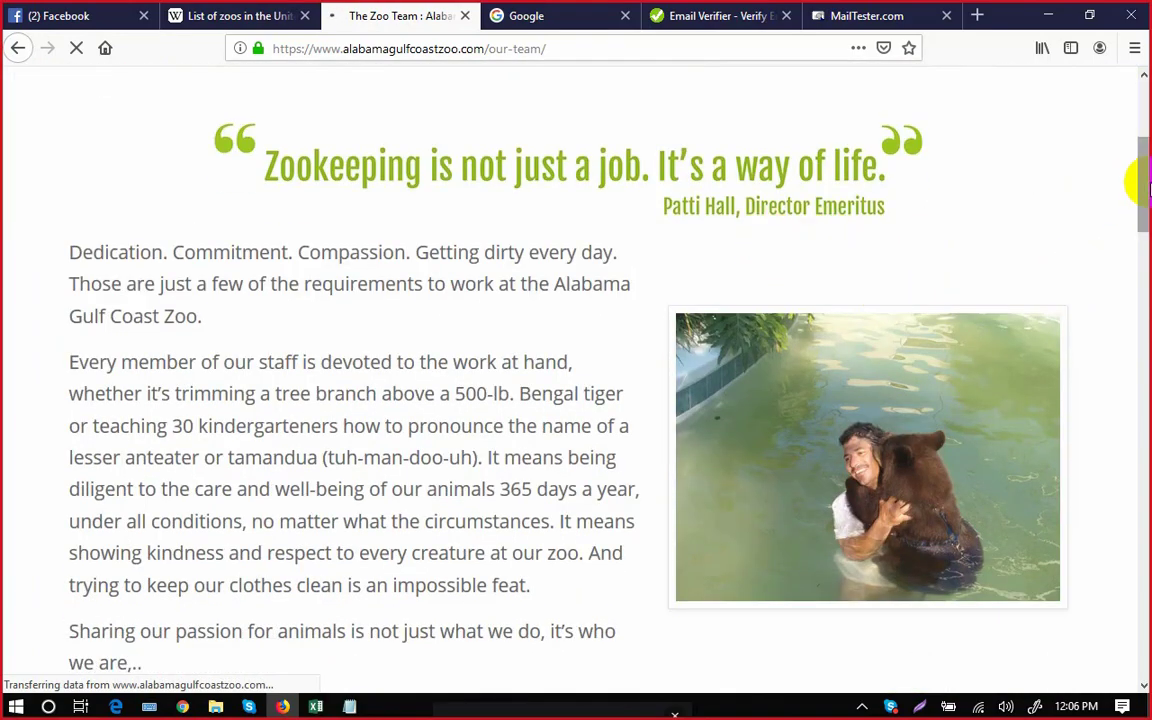
{"action": "left_click_drag", "start_coordinate": [1143, 183], "coordinate": [1142, 268]}
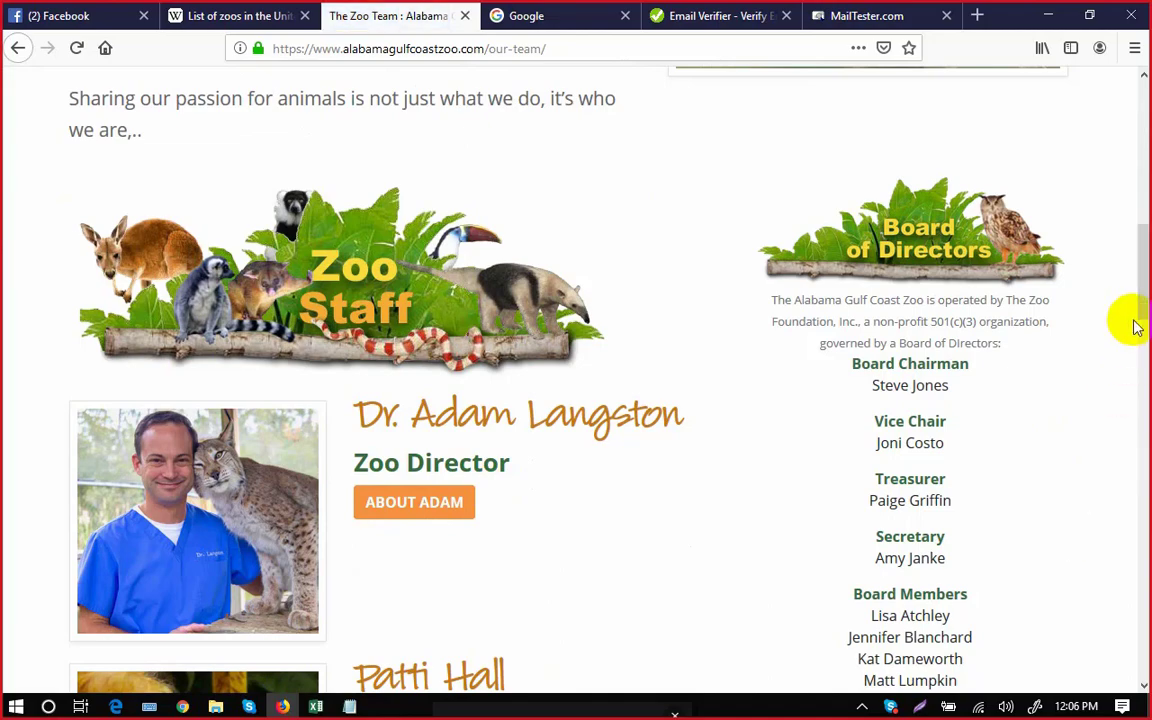
{"action": "scroll", "coordinate": [1145, 300], "scroll_direction": "down", "scroll_amount": 2}
{"action": "scroll", "coordinate": [1145, 313], "scroll_direction": "down", "scroll_amount": 3}
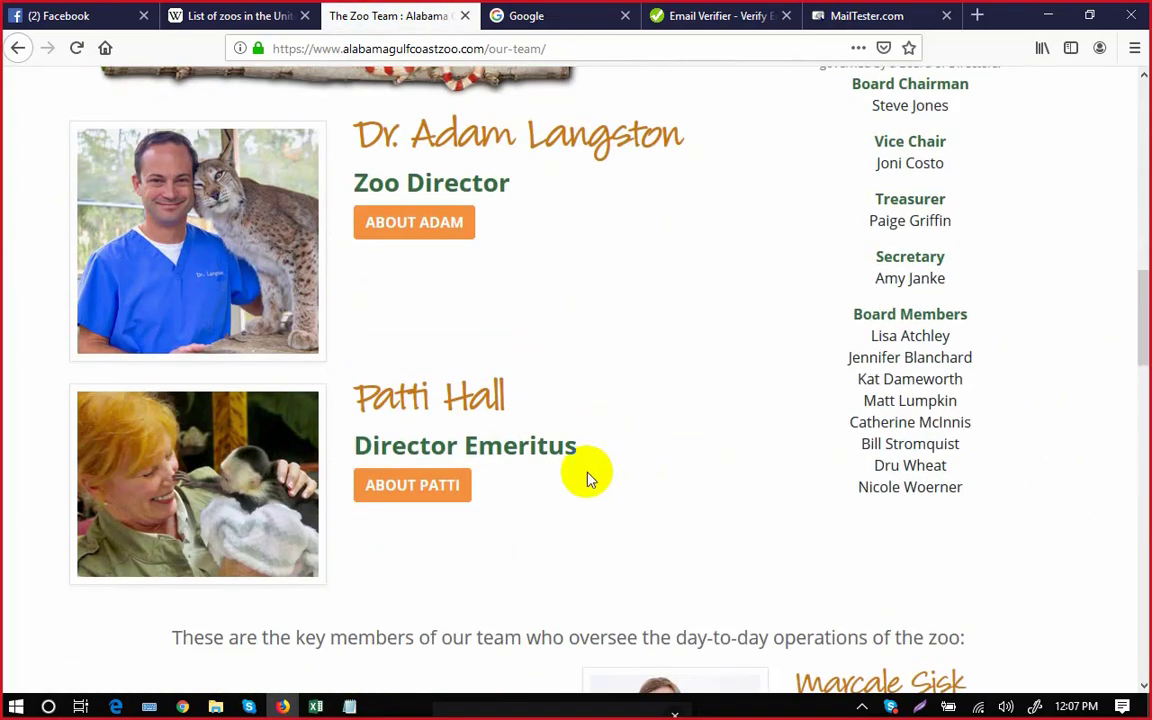
{"action": "left_click_drag", "start_coordinate": [1147, 338], "coordinate": [1145, 415]}
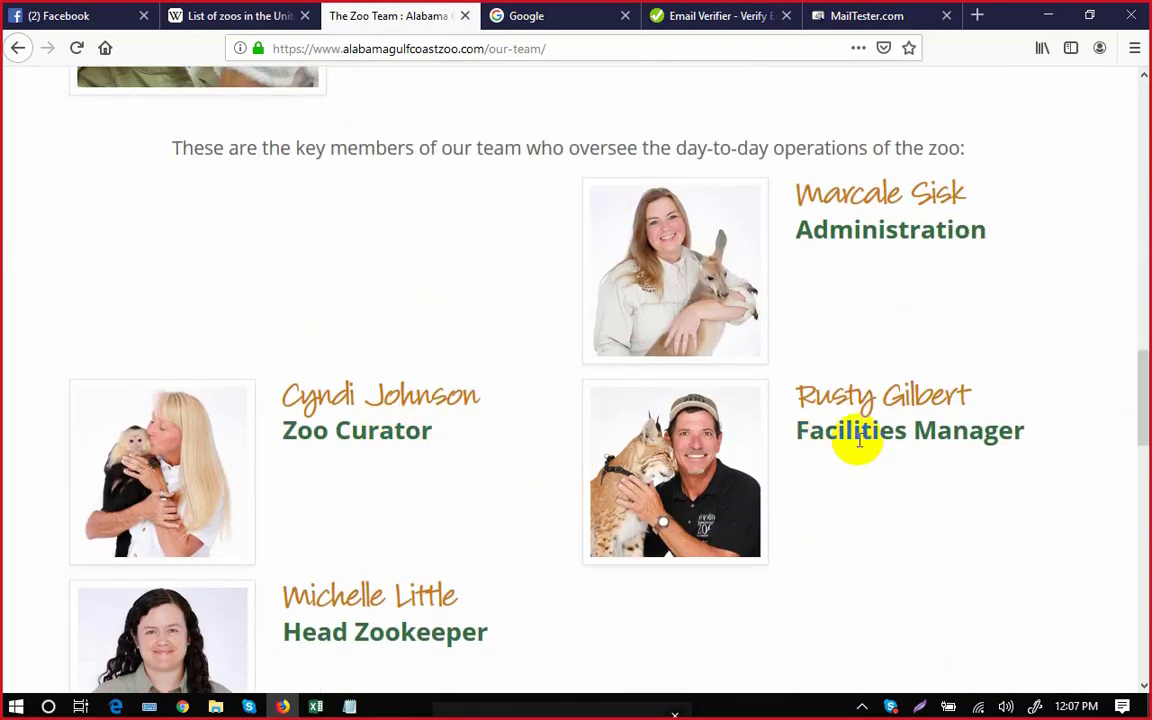
Select the Facilities Manager's full name on the Our Team page for the spreadsheet.
{"action": "left_click", "coordinate": [316, 706]}
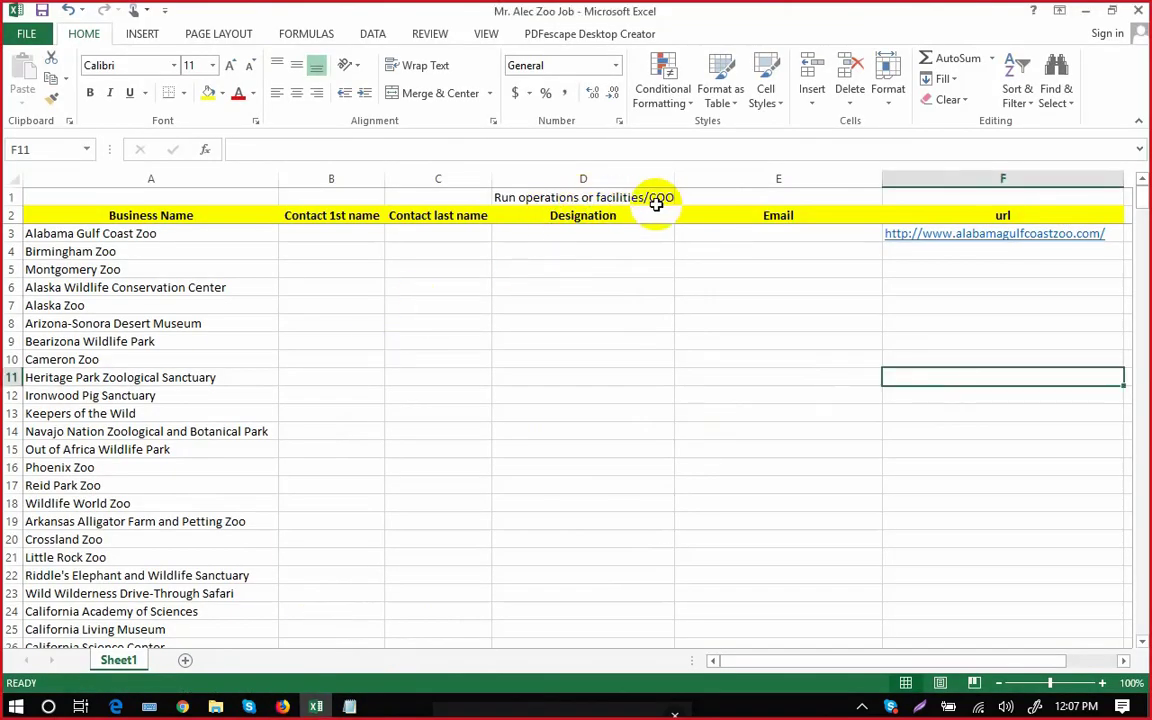
{"action": "left_click", "coordinate": [315, 704]}
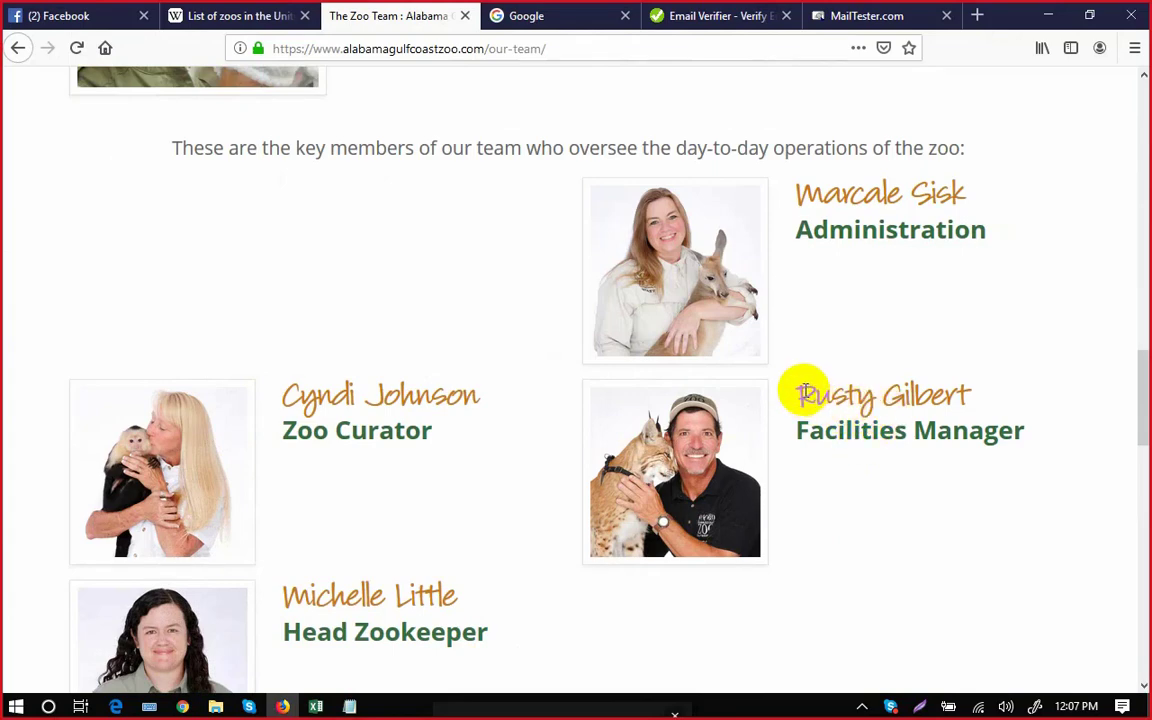
{"action": "double_click", "coordinate": [908, 395]}
{"action": "key", "text": "ctrl+c"}
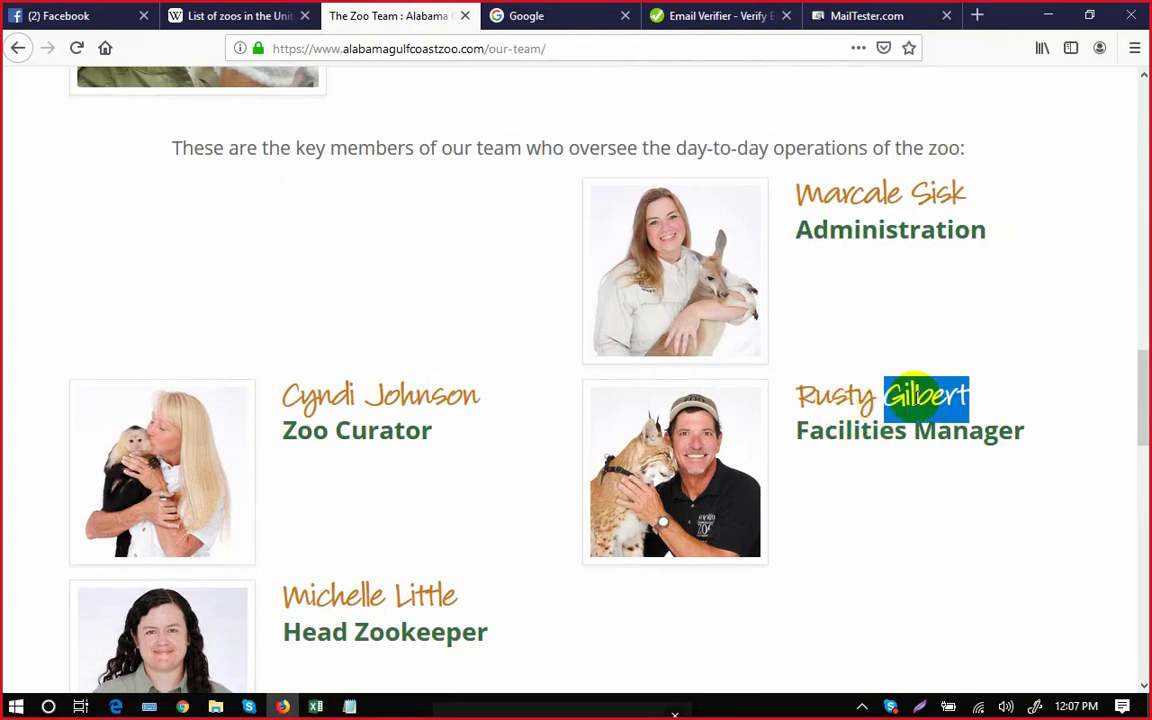
{"action": "triple_click", "coordinate": [916, 397]}
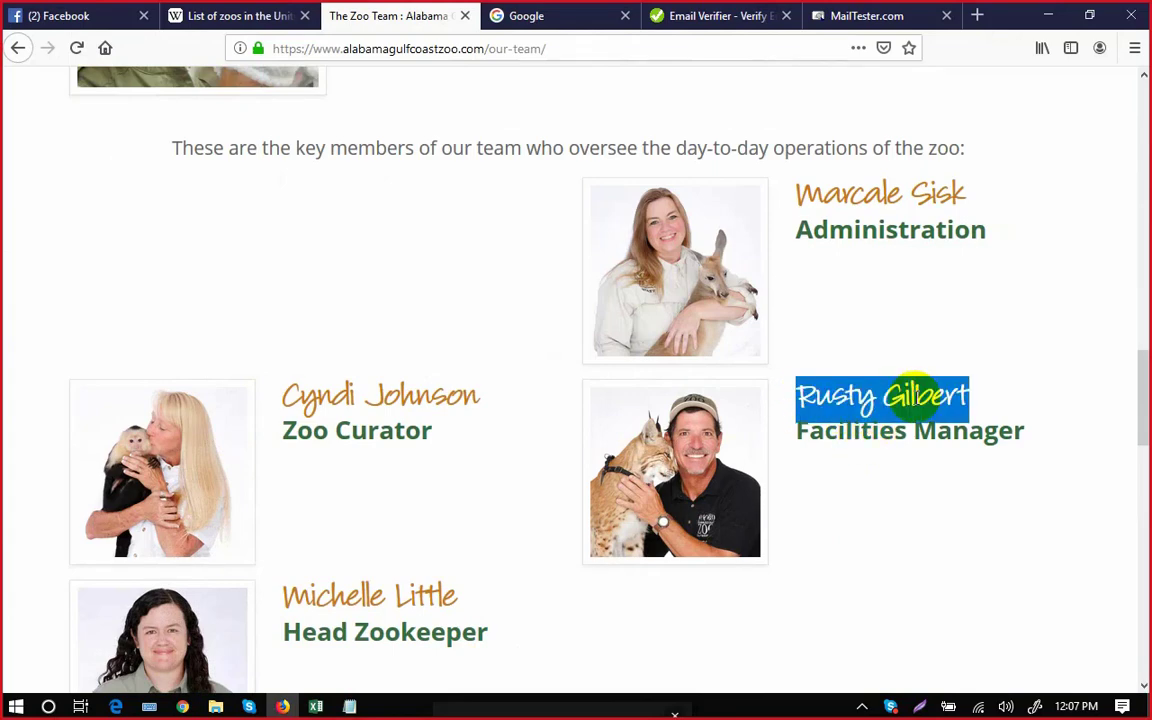
{"action": "left_click", "coordinate": [318, 706]}
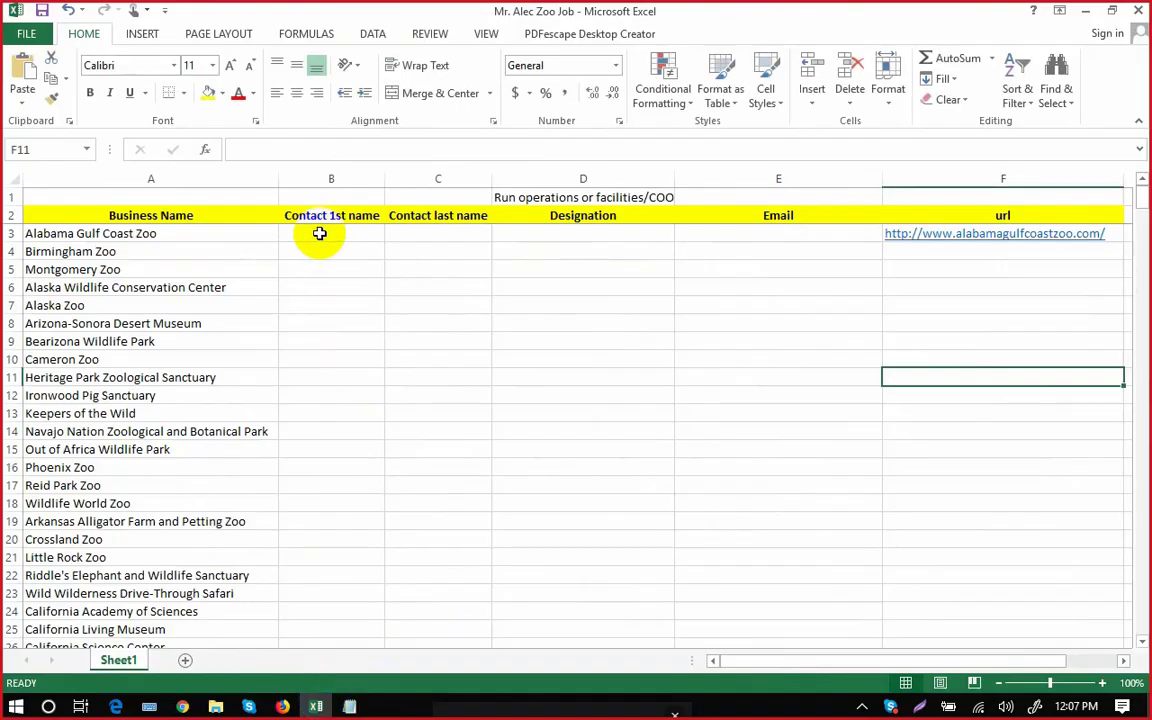
Paste the contact's first name into cell B3, dropping the surname.
{"action": "double_click", "coordinate": [321, 233]}
{"action": "key", "text": "ctrl+v"}
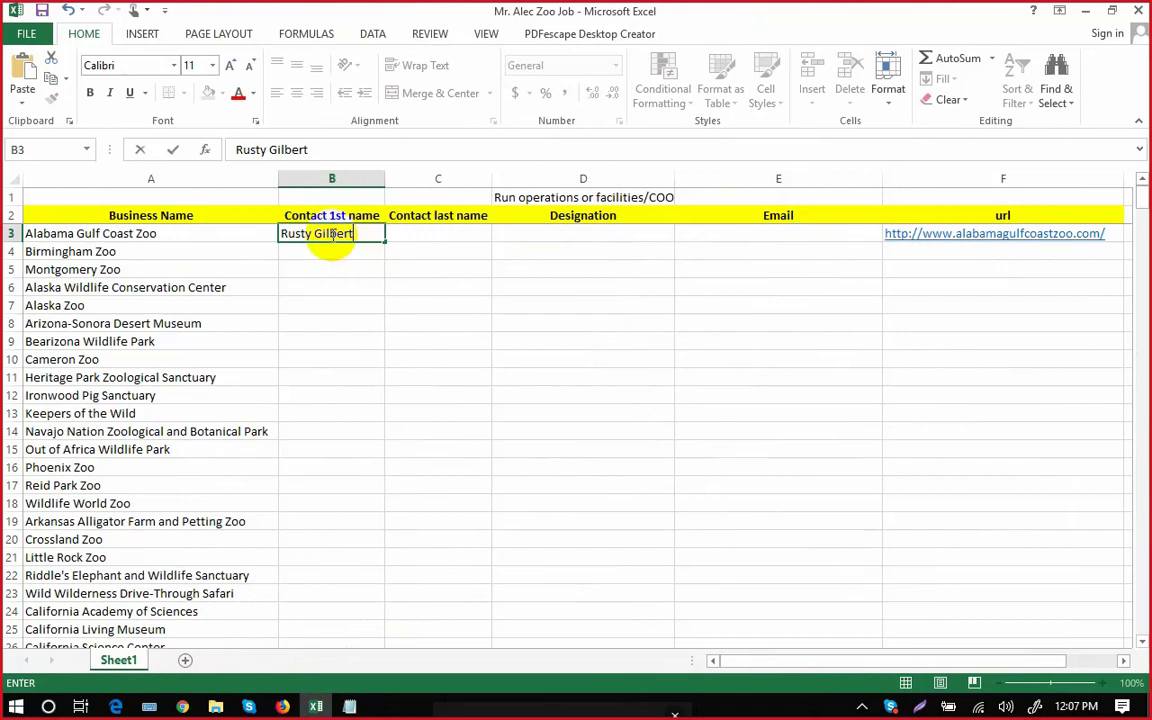
{"action": "key", "text": "BackSpace"}
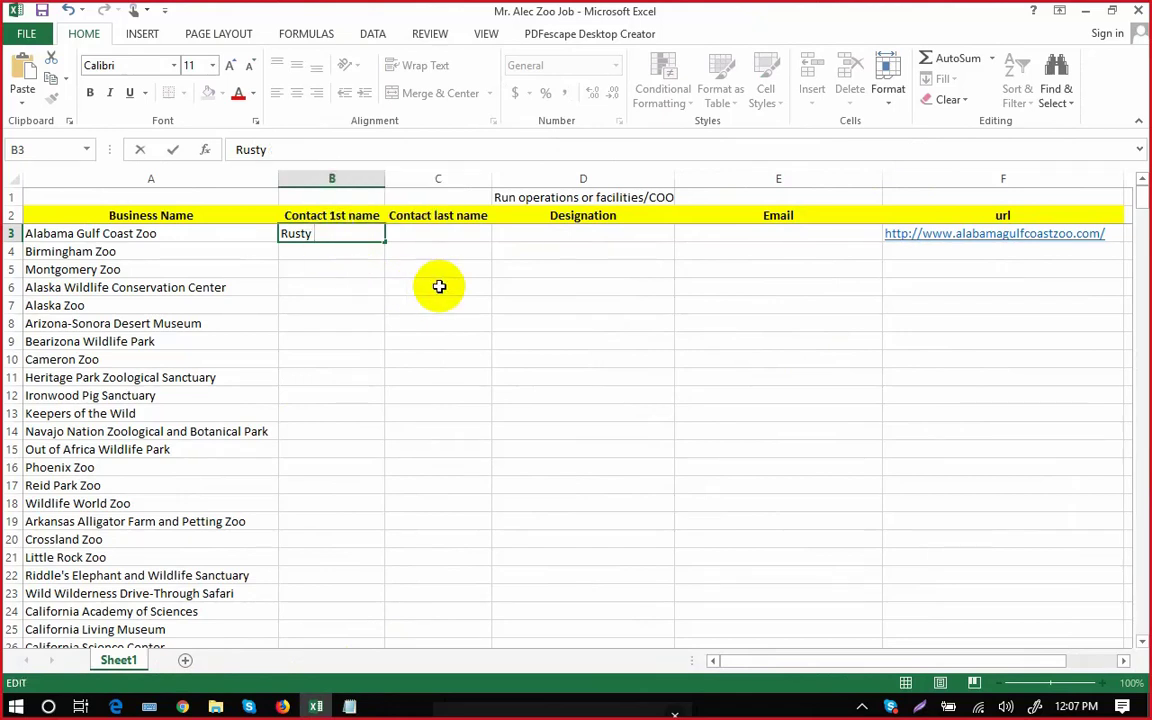
{"action": "left_click", "coordinate": [437, 285]}
Paste the contact's last name into cell C3.
{"action": "left_click", "coordinate": [404, 237]}
{"action": "double_click", "coordinate": [406, 233]}
{"action": "key", "text": "ctrl+v"}
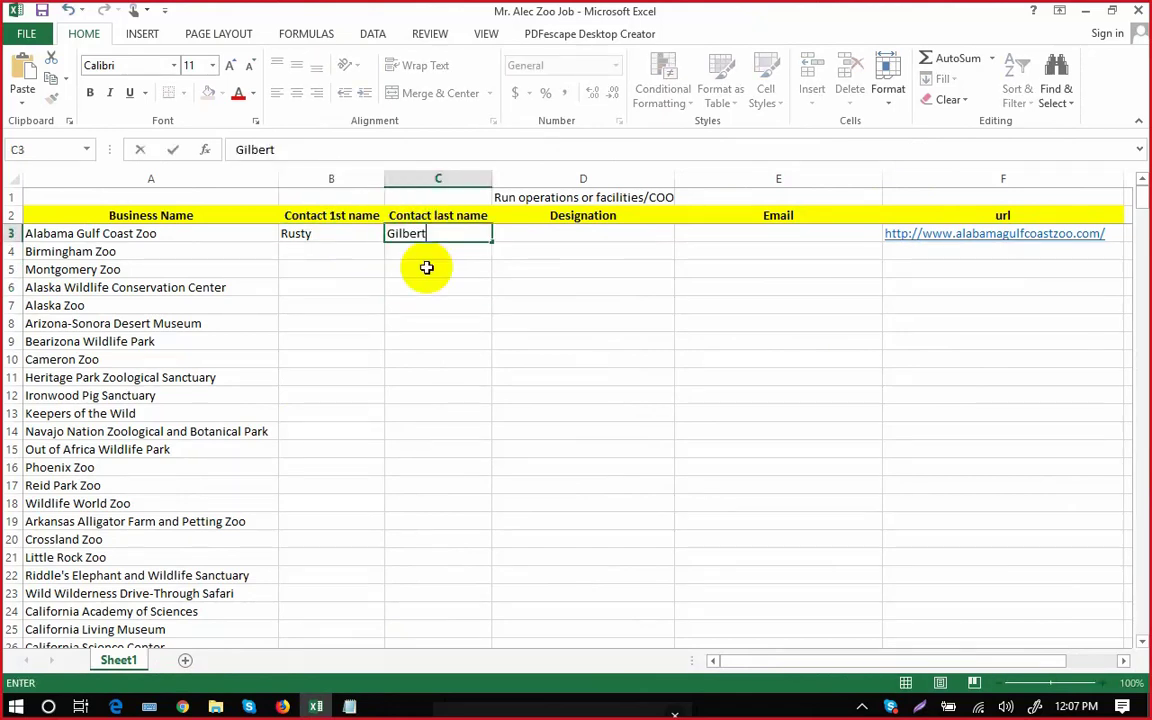
{"action": "left_click", "coordinate": [445, 287]}
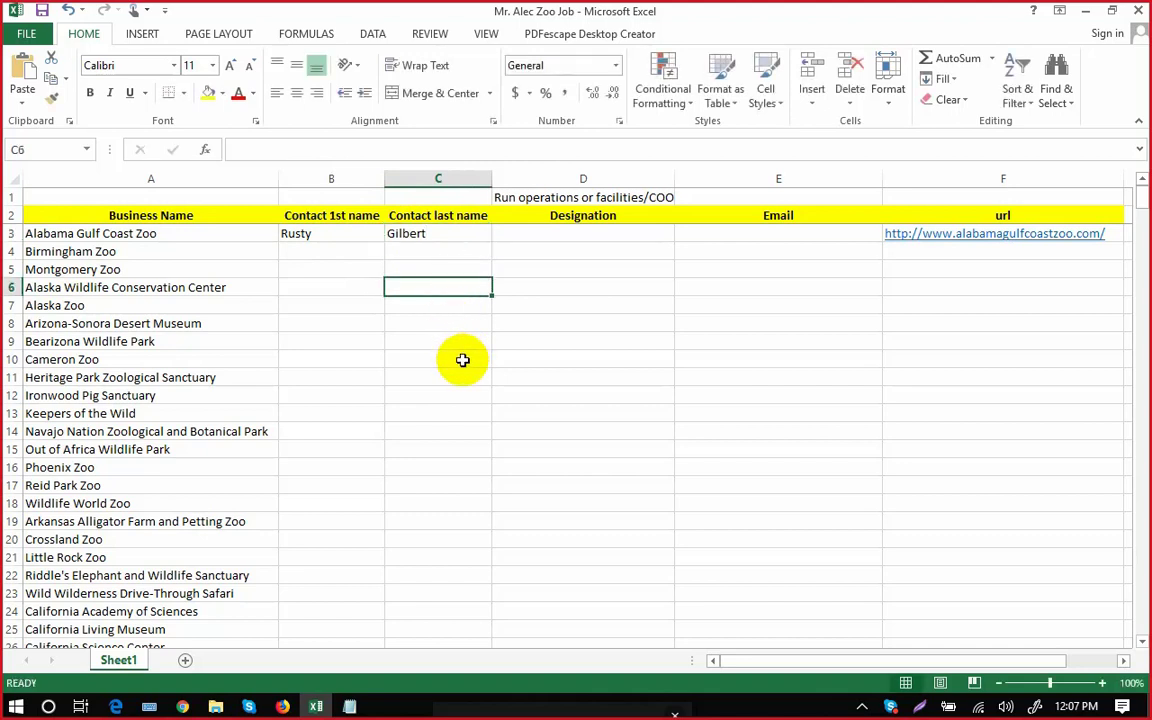
Enter the designation Facilities Manager in cell D3.
{"action": "left_click", "coordinate": [534, 233]}
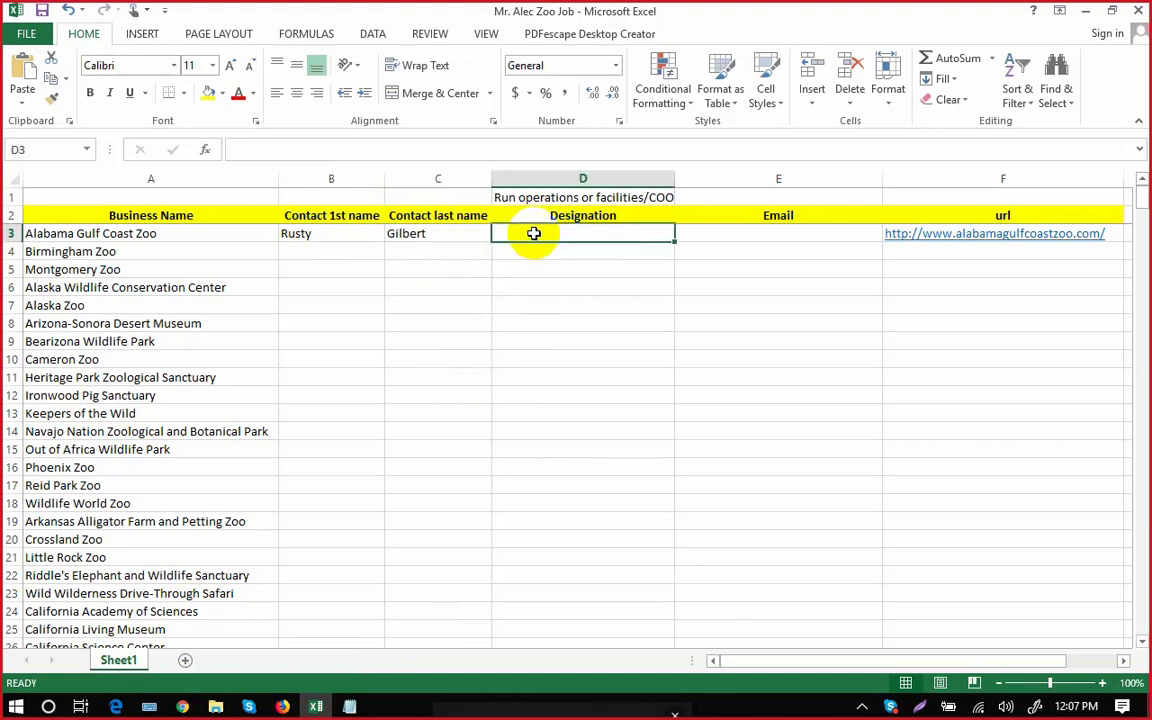
{"action": "type", "text": "Facilities Manager"}
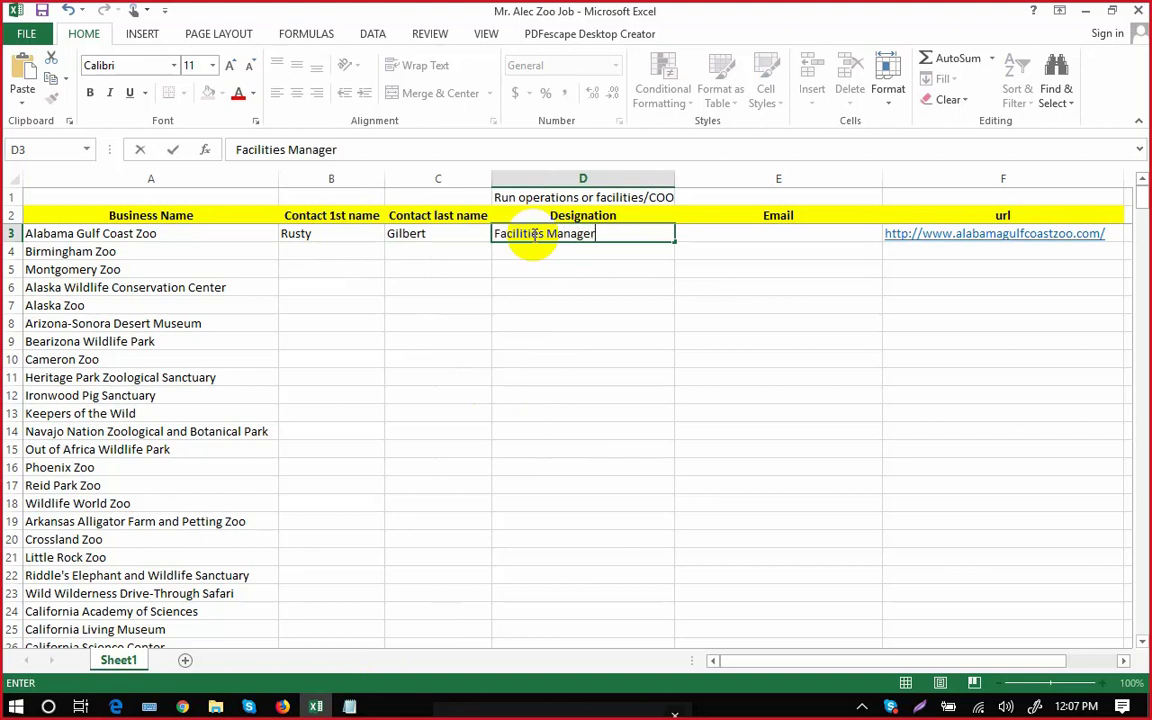
{"action": "left_click", "coordinate": [602, 412]}
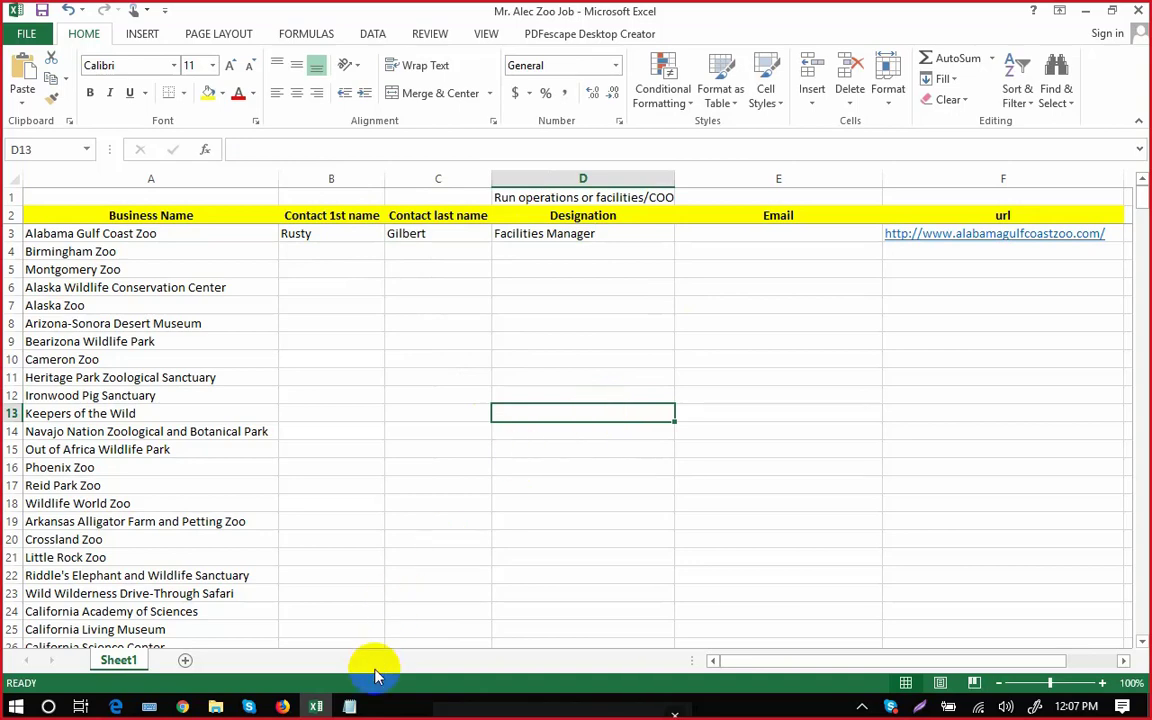
{"action": "left_click", "coordinate": [364, 707]}
{"action": "left_click", "coordinate": [316, 707]}
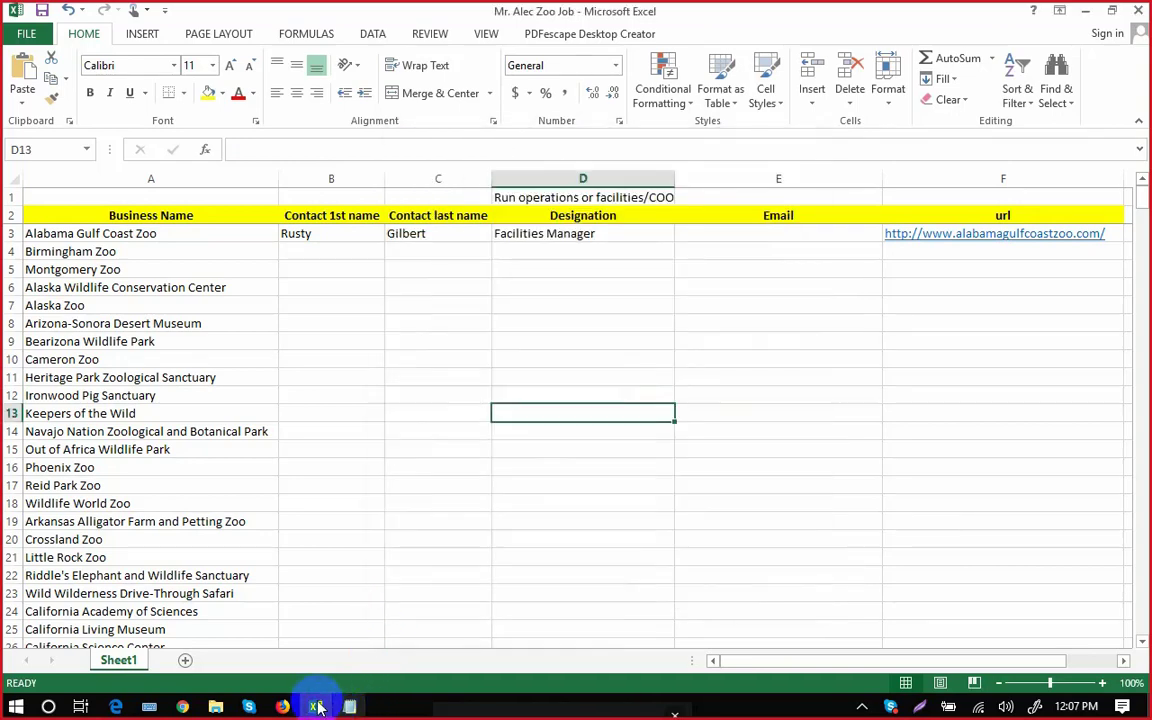
Open the Alabama Gulf Coast Zoo's Contact Us page from the site footer.
{"action": "left_click", "coordinate": [316, 707]}
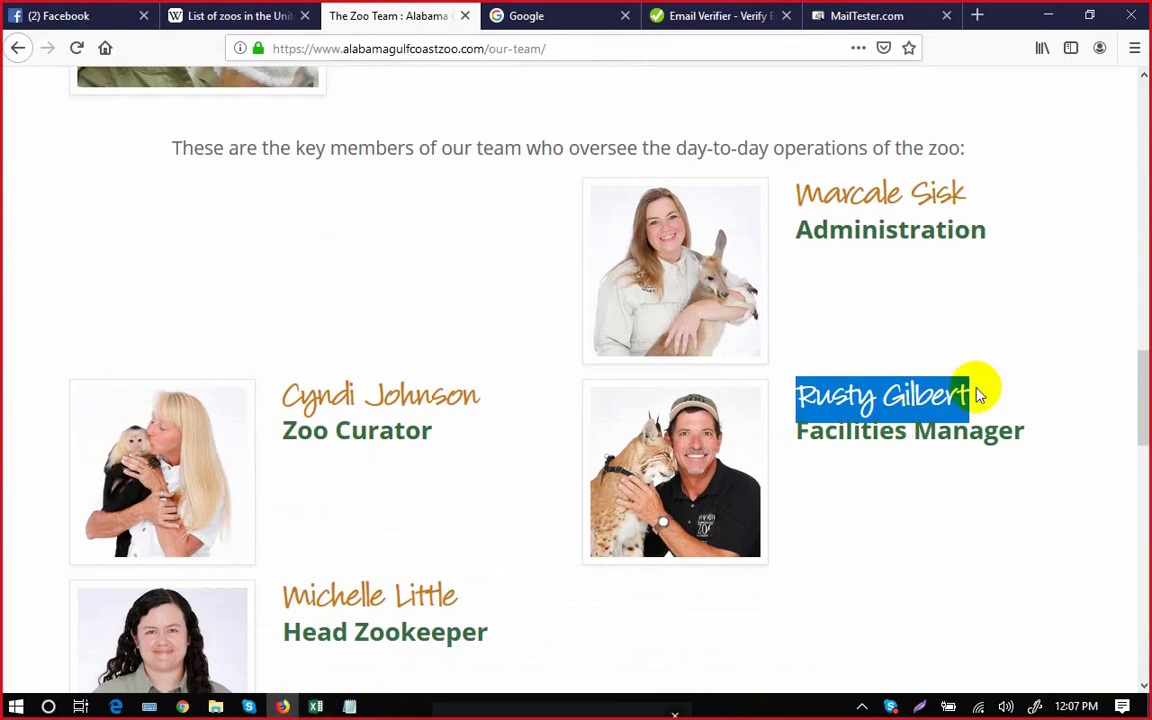
{"action": "scroll", "coordinate": [1143, 420], "scroll_direction": "down", "scroll_amount": 1}
{"action": "left_click_drag", "start_coordinate": [1143, 420], "coordinate": [1143, 580]}
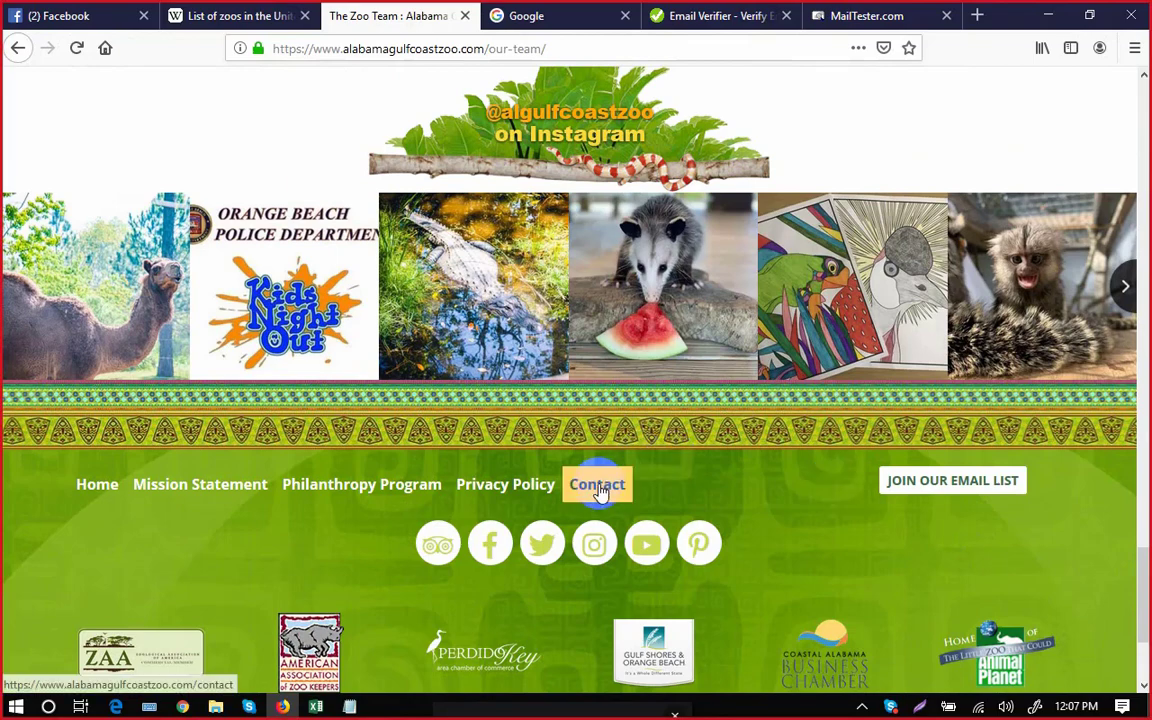
{"action": "left_click", "coordinate": [606, 485]}
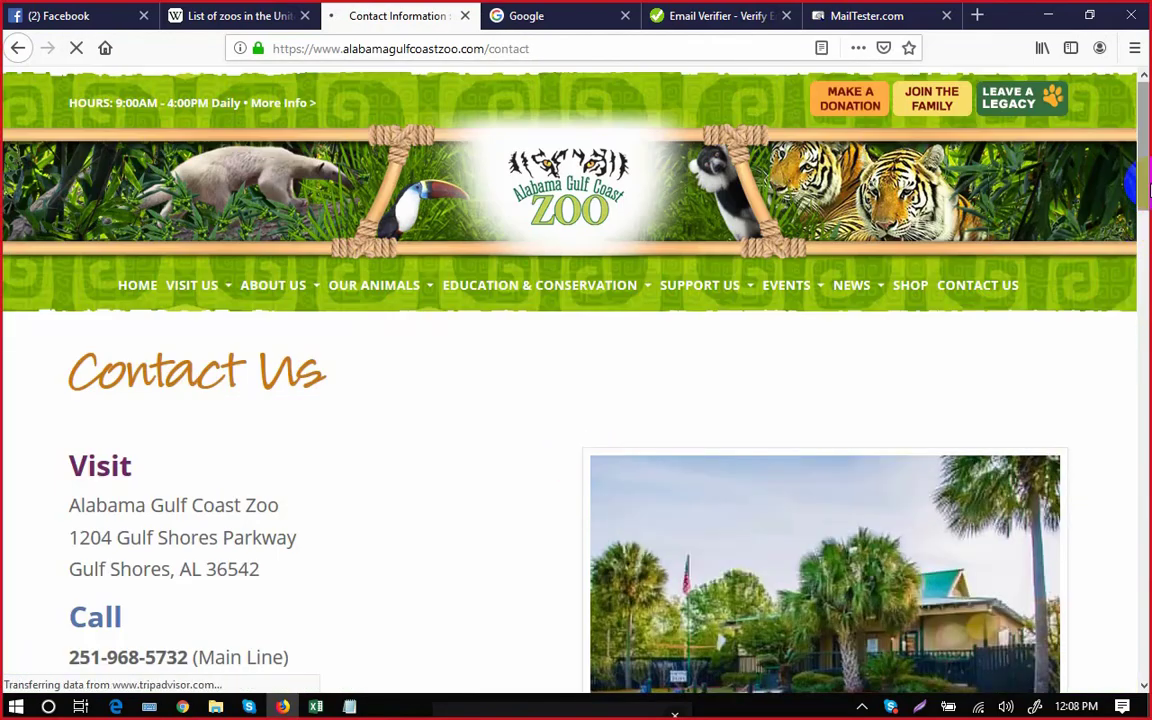
Select the domain alabamagulfcoastzoo.com in the address bar.
{"action": "left_click_drag", "start_coordinate": [1141, 186], "coordinate": [1140, 340]}
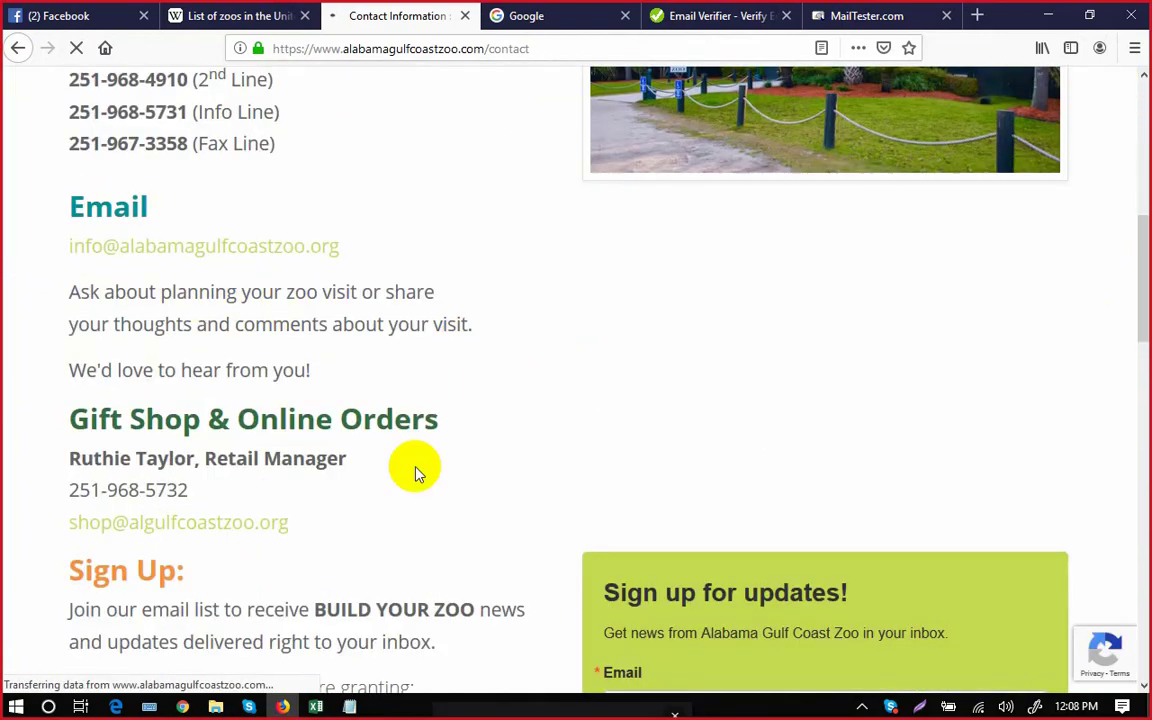
{"action": "left_click_drag", "start_coordinate": [1147, 258], "coordinate": [1140, 90]}
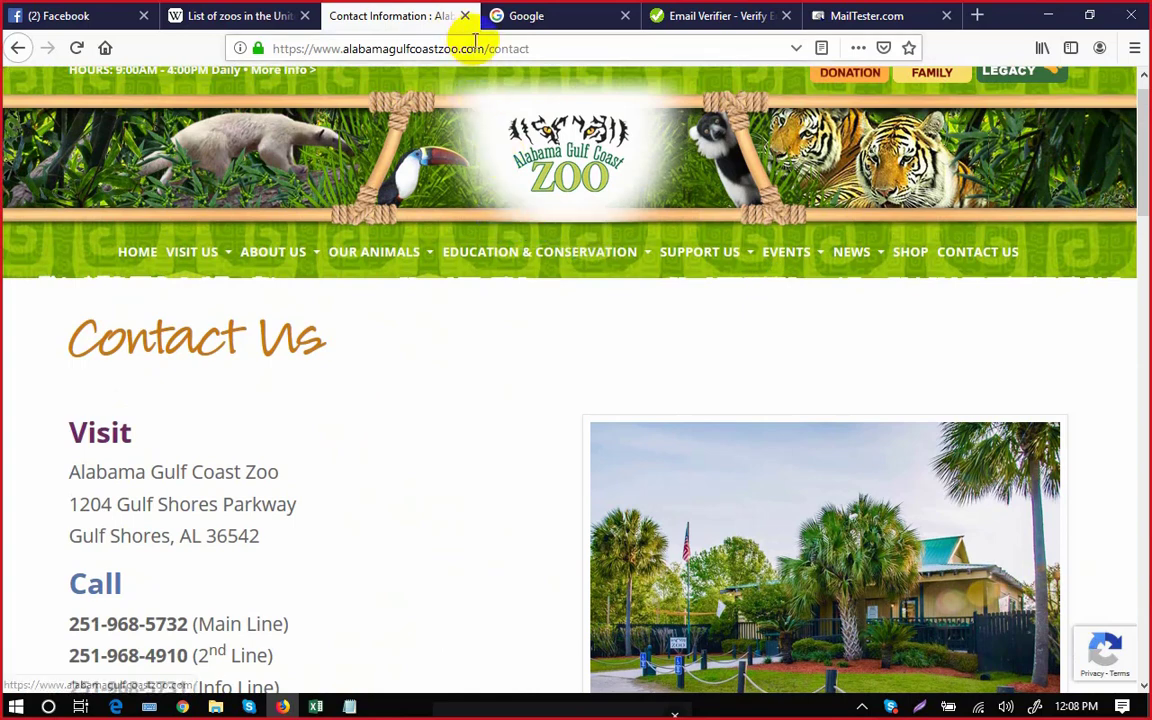
{"action": "left_click_drag", "start_coordinate": [405, 48], "coordinate": [358, 46]}
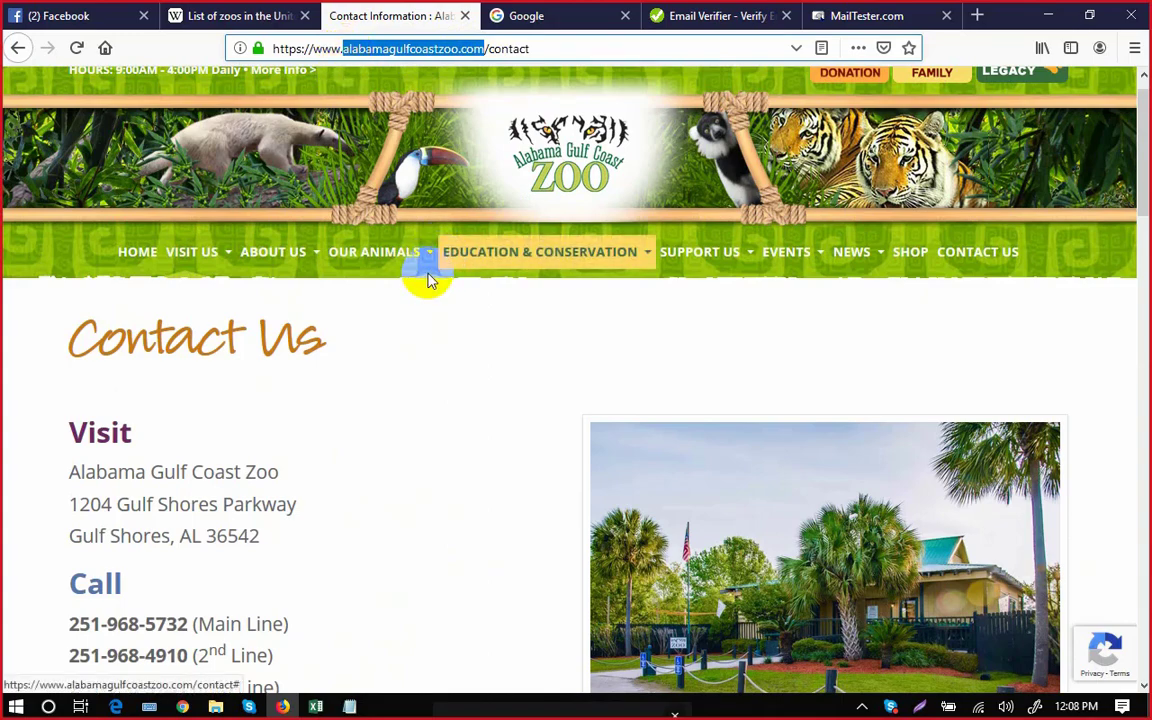
Google the query "email * * alabamagulfcoastzoo.com".
{"action": "left_click", "coordinate": [566, 18]}
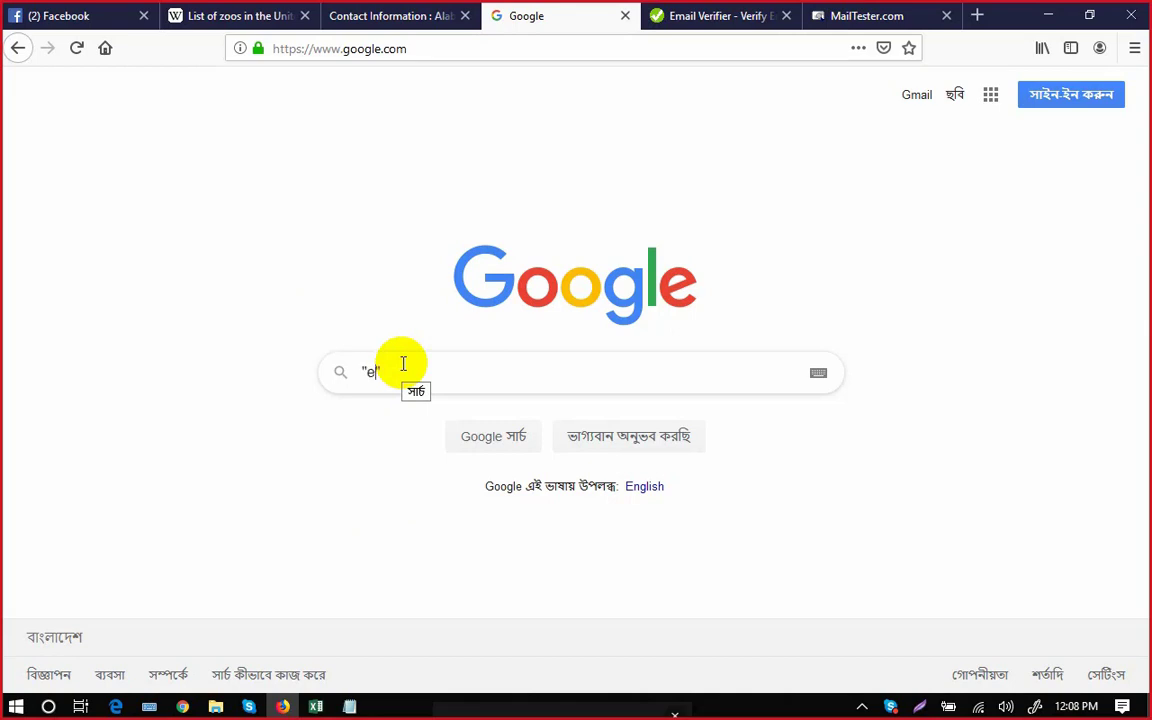
{"action": "type", "text": "mail\" "}
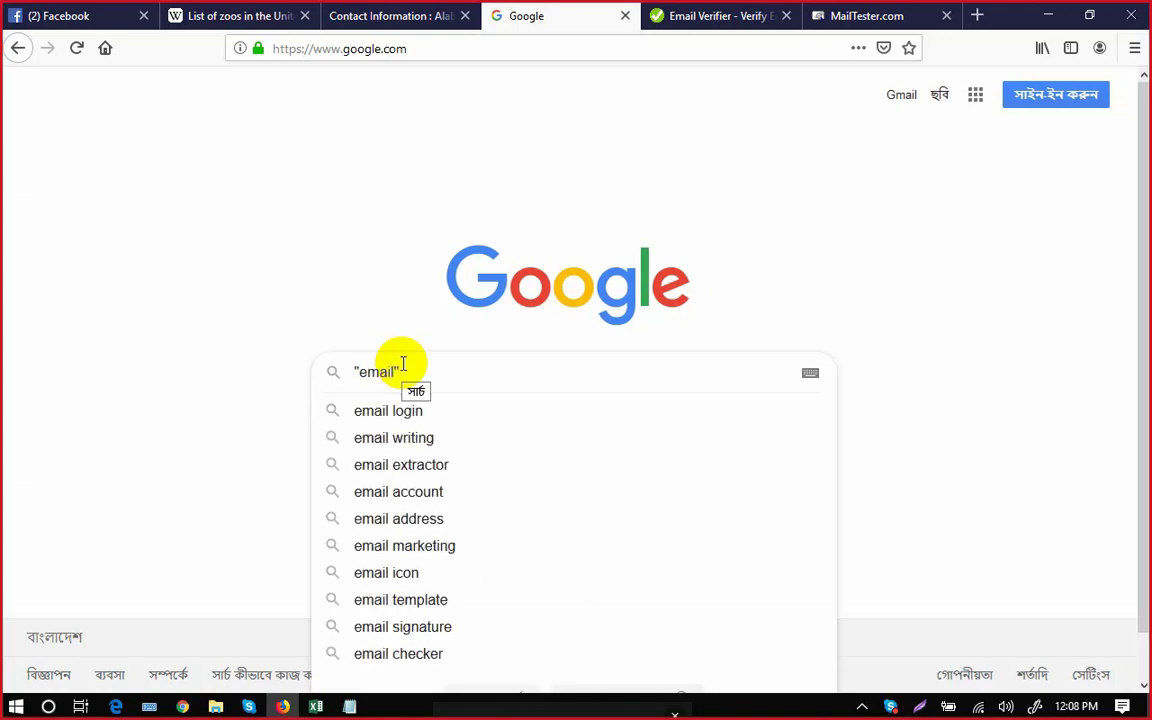
{"action": "type", "text": "*"}
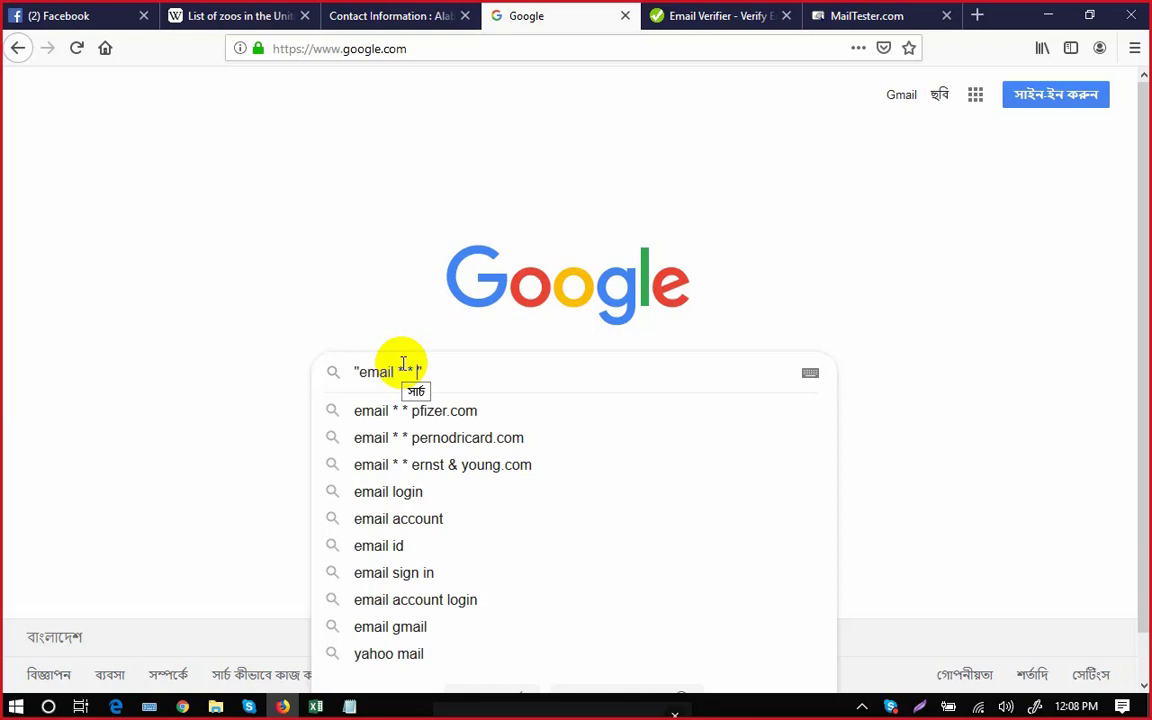
{"action": "type", "text": "alabamagulfcoastzoo.com"}
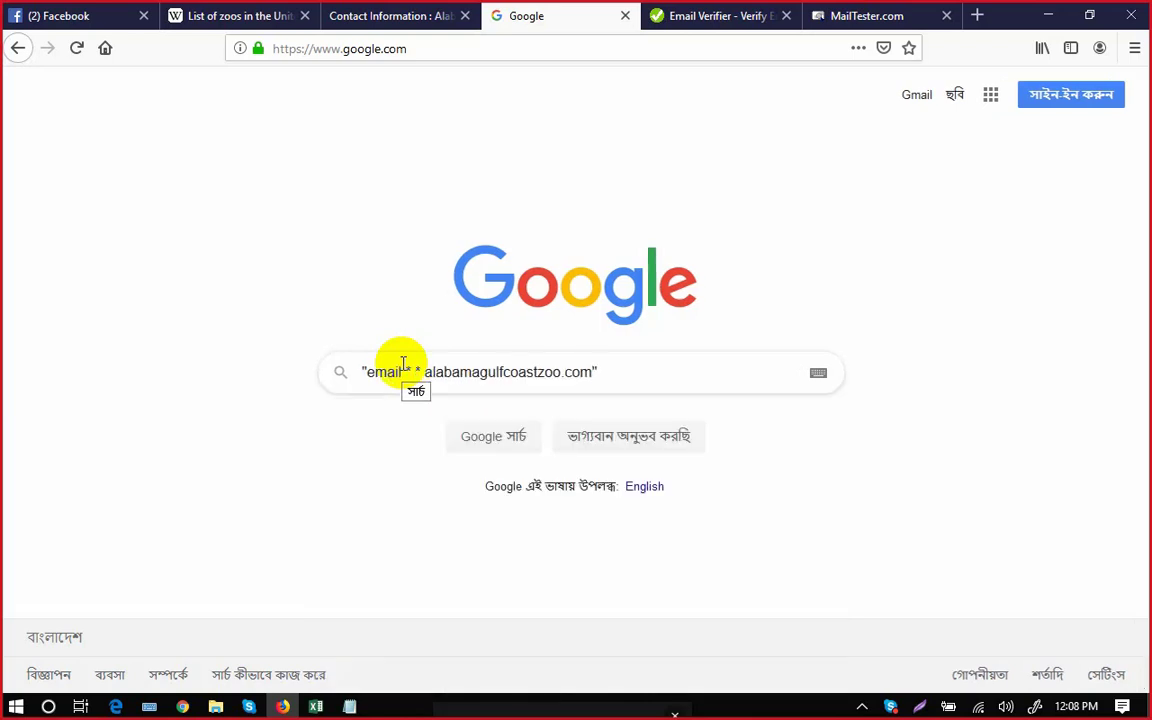
{"action": "key", "text": "Return"}
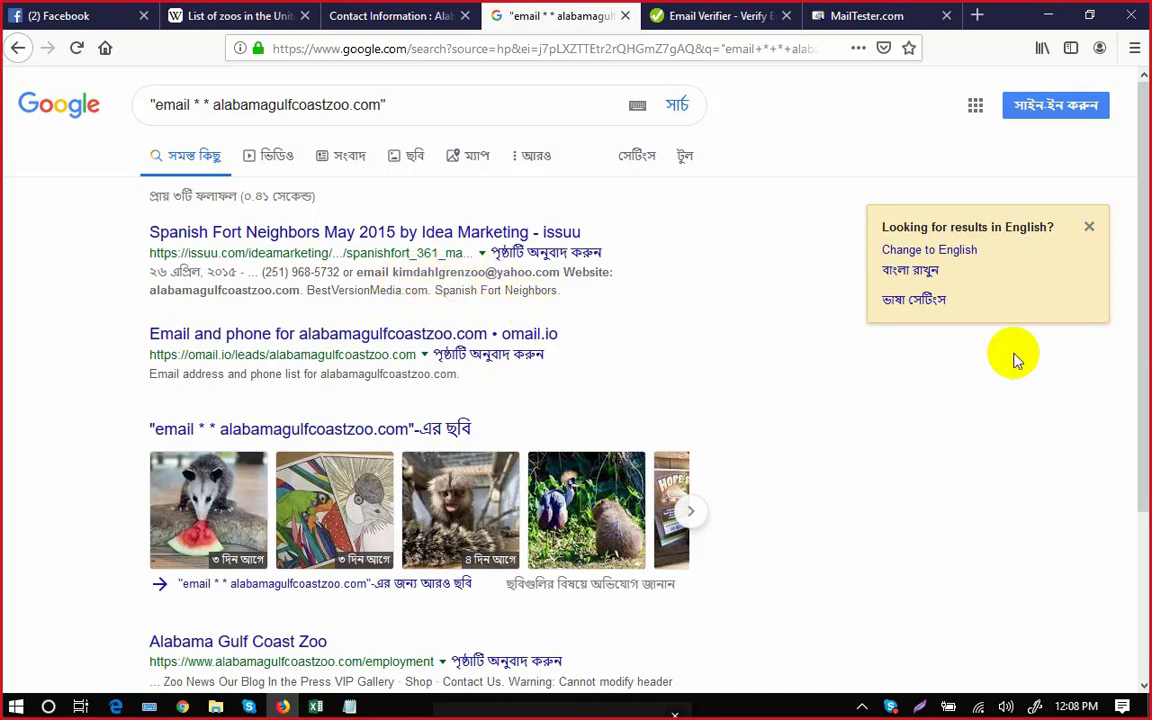
{"action": "left_click_drag", "start_coordinate": [1143, 252], "coordinate": [1134, 238]}
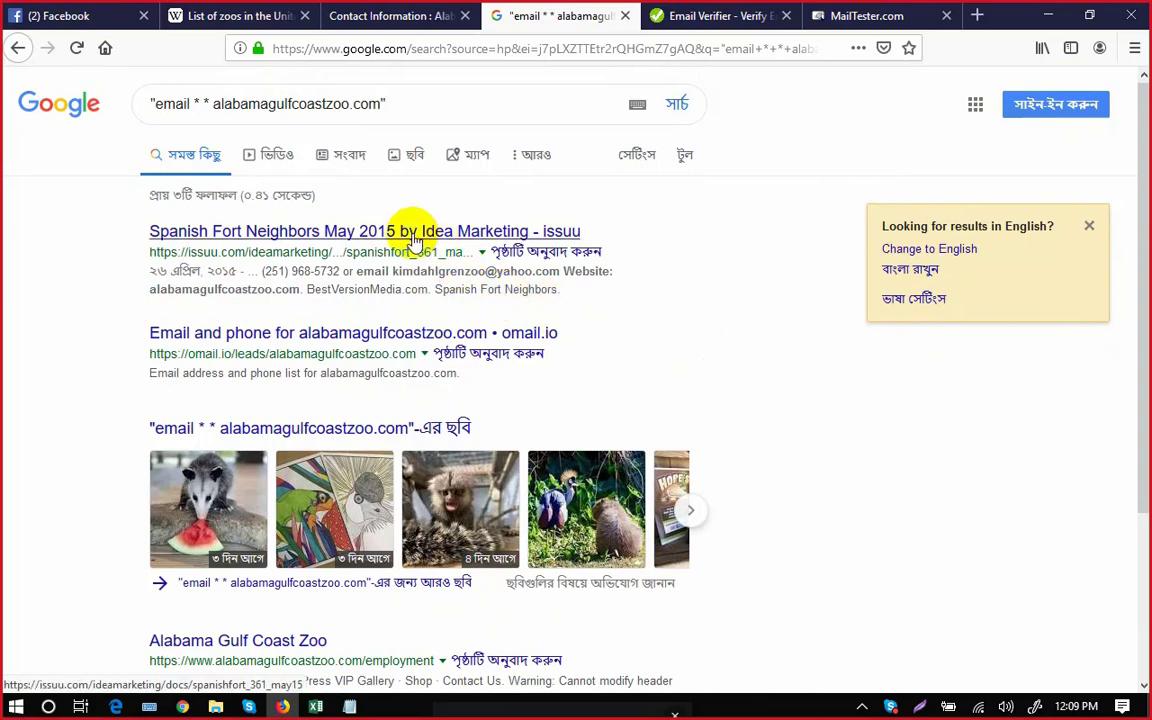
Reselect the alabamagulfcoastzoo.com domain in the search query, undoing an accidental text move.
{"action": "left_click", "coordinate": [318, 707]}
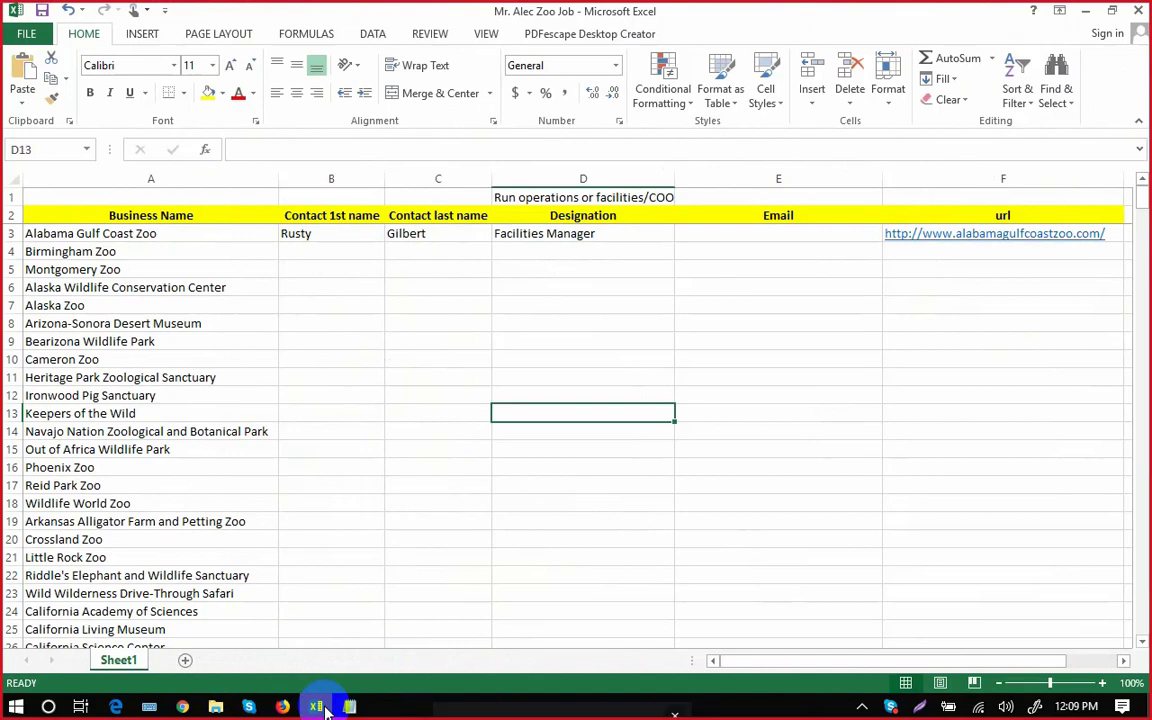
{"action": "left_click", "coordinate": [318, 707]}
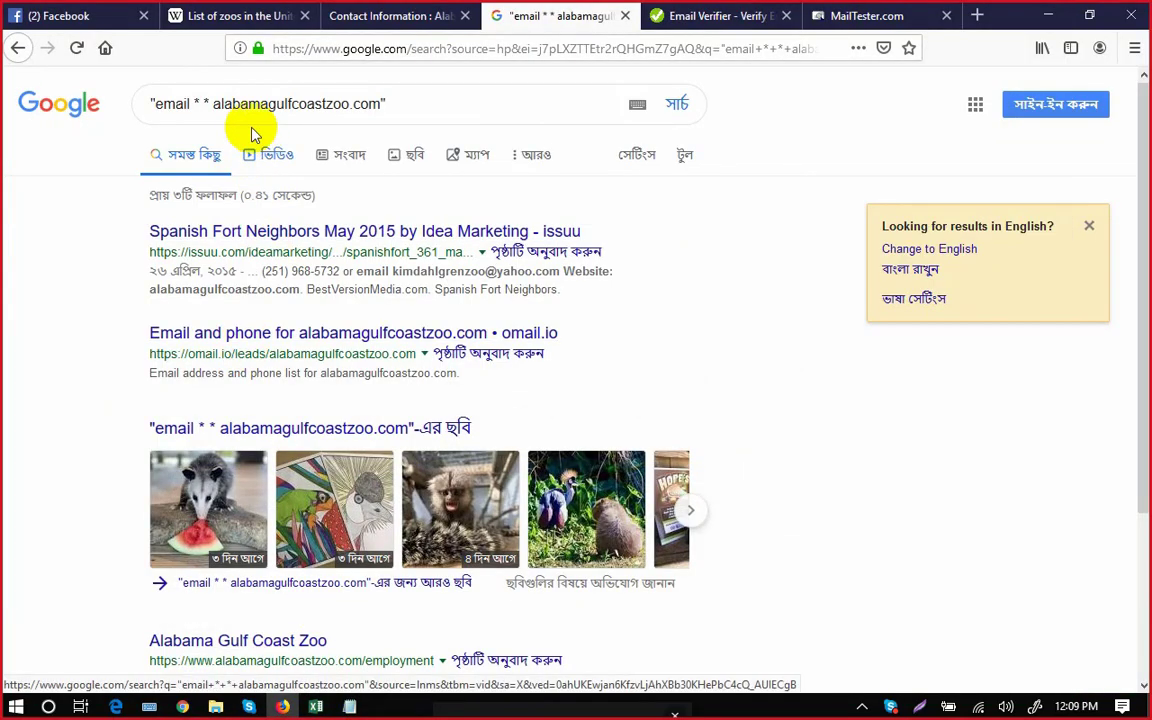
{"action": "left_click_drag", "start_coordinate": [232, 104], "coordinate": [335, 107]}
{"action": "key", "text": "ctrl+z"}
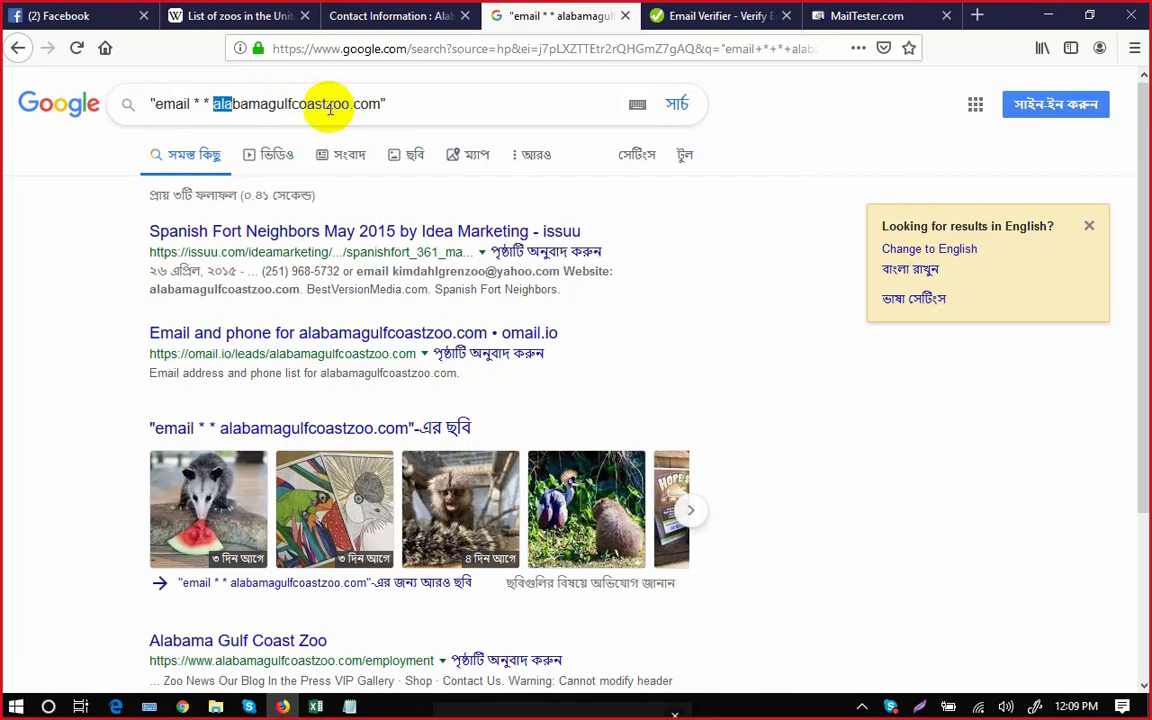
{"action": "left_click", "coordinate": [364, 105]}
{"action": "left_click_drag", "start_coordinate": [374, 104], "coordinate": [217, 100]}
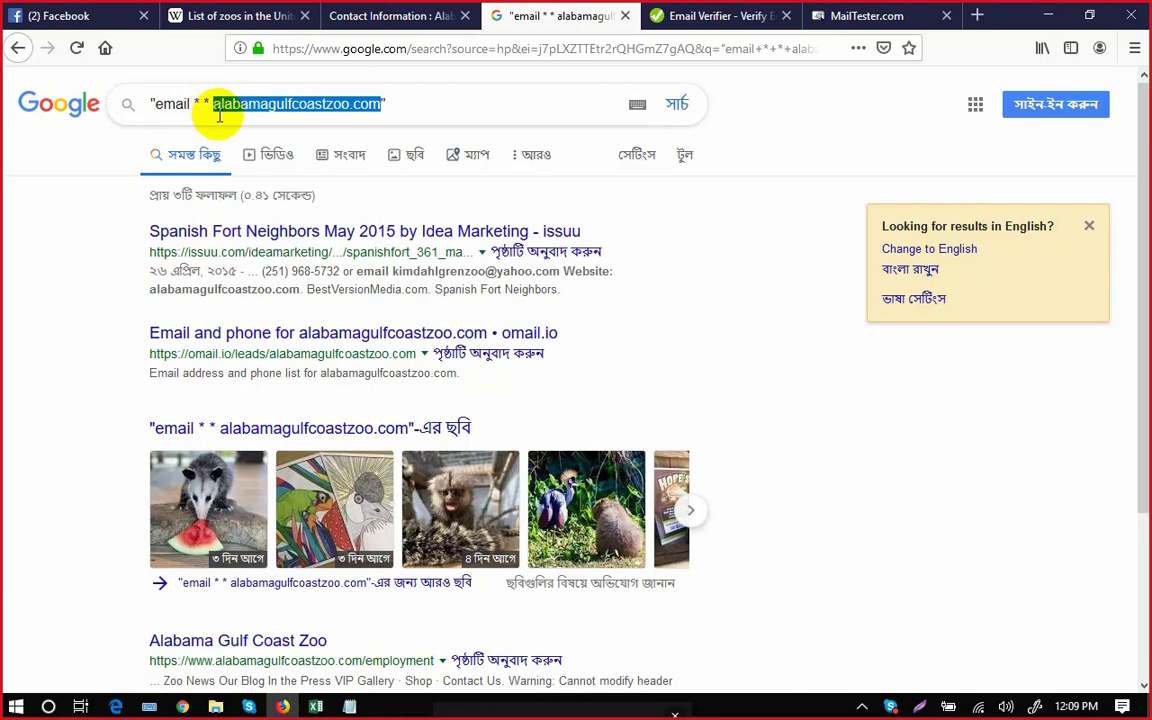
{"action": "left_click", "coordinate": [315, 707]}
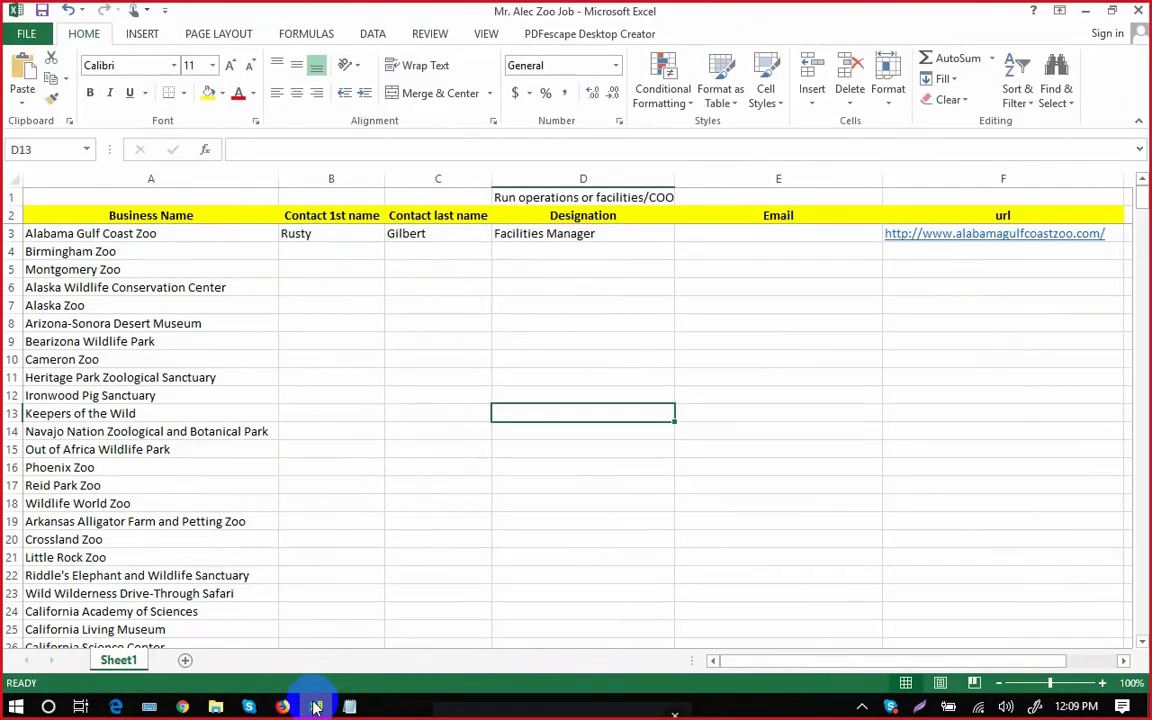
{"action": "left_click", "coordinate": [315, 707]}
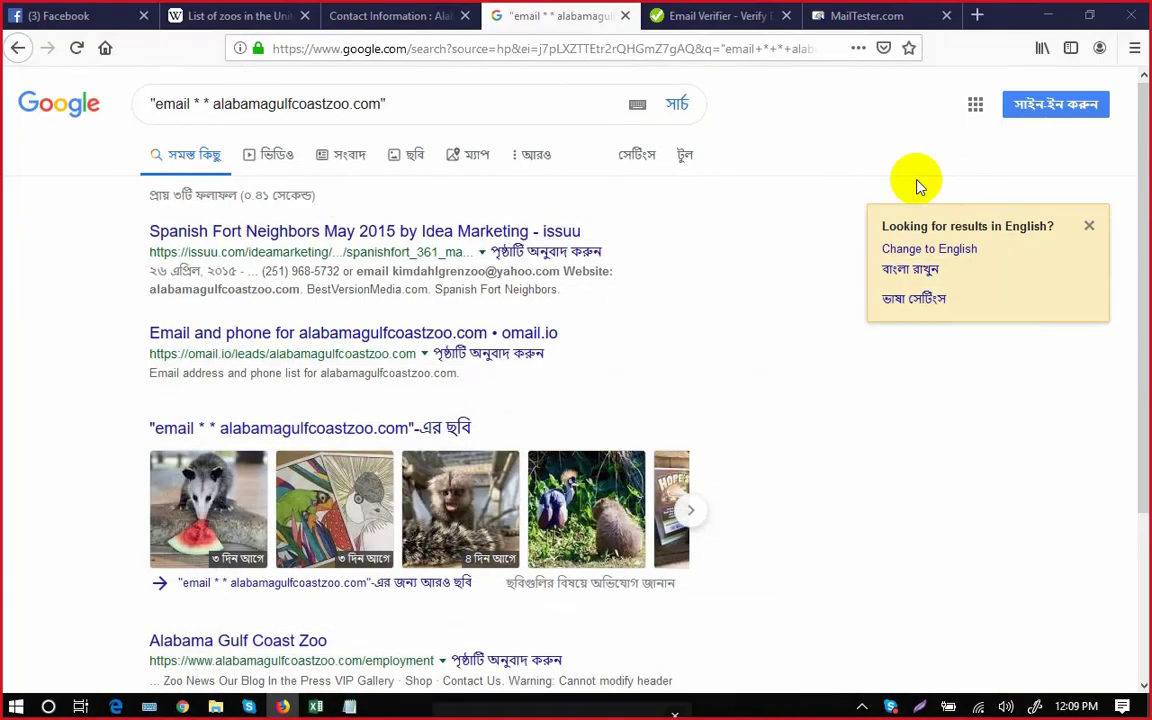
Enter the facilities manager's alabamagulfcoastzoo.com email address in VerifyEmailAddress.org.
{"action": "left_click", "coordinate": [706, 17]}
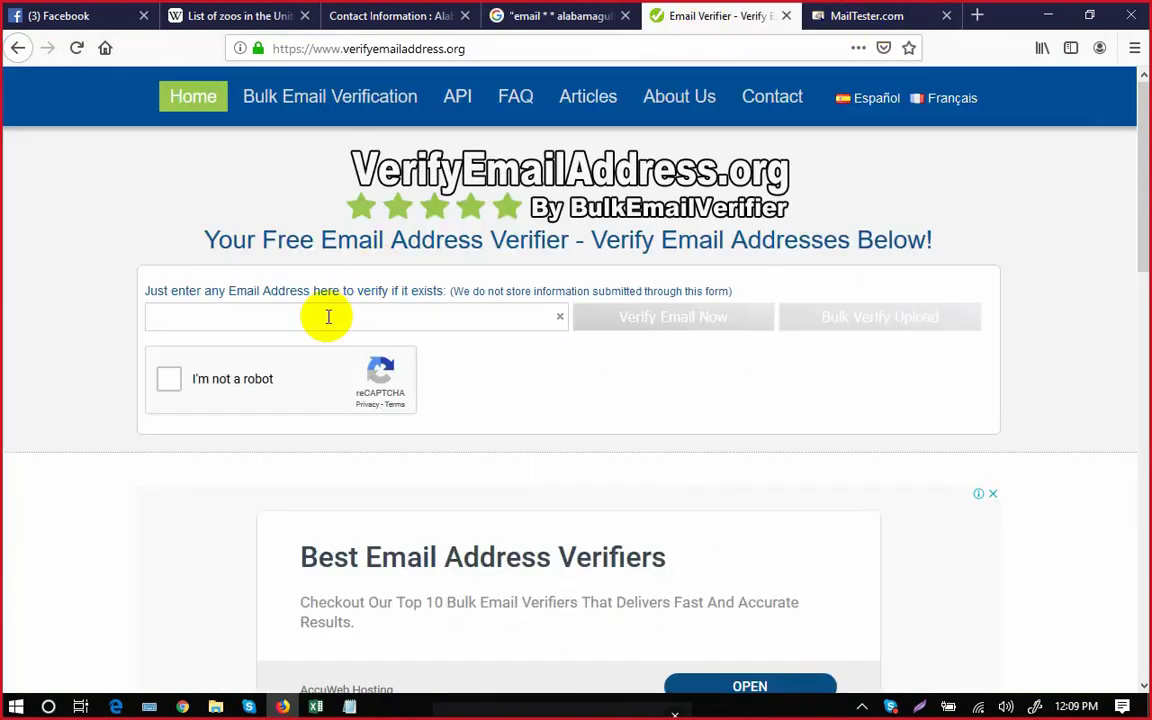
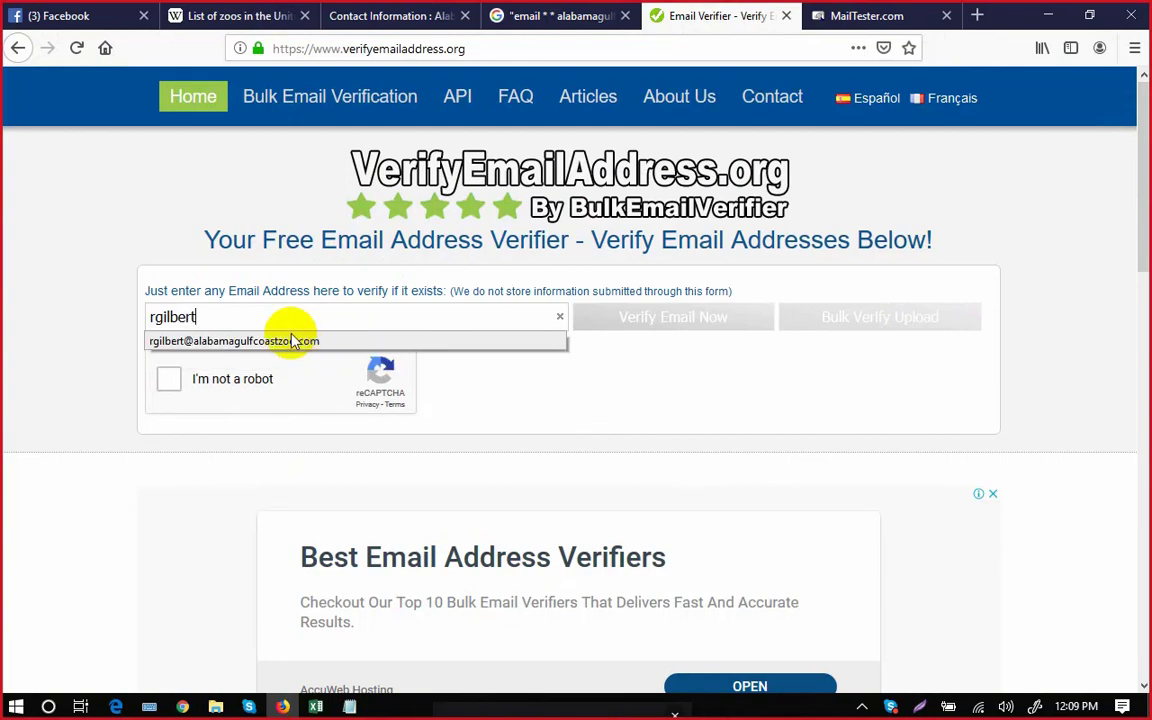
{"action": "left_click", "coordinate": [288, 342]}
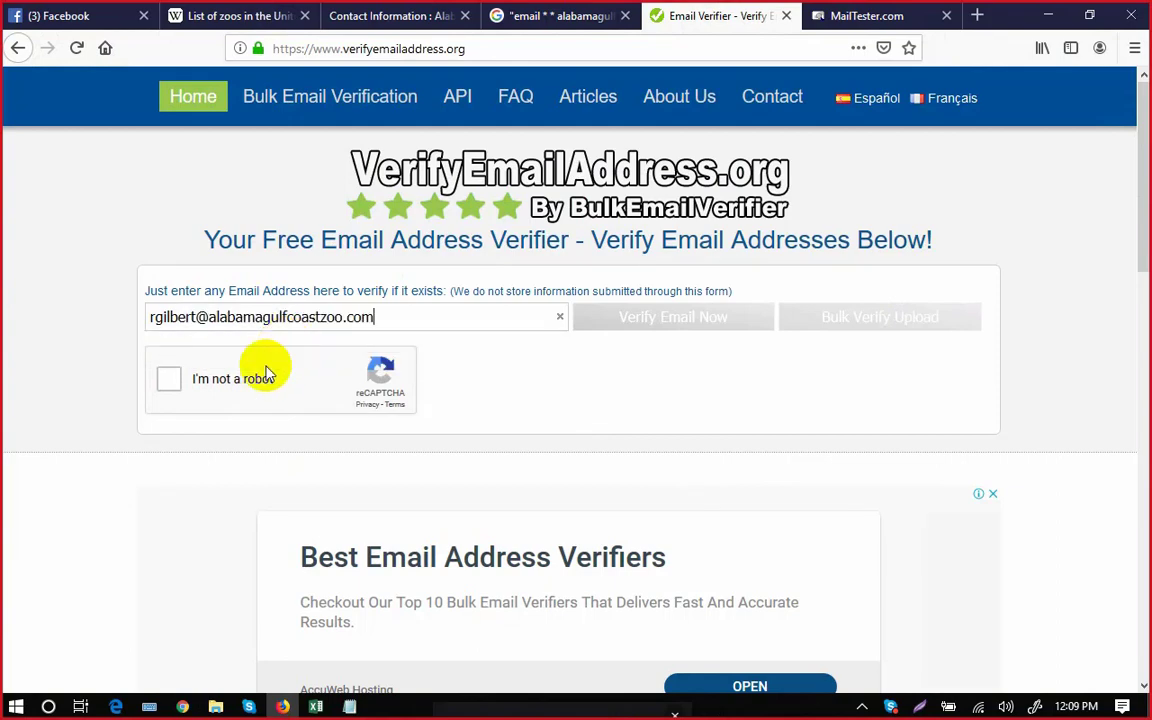
Pass the reCAPTCHA by marking the images containing cars.
{"action": "left_click", "coordinate": [167, 380]}
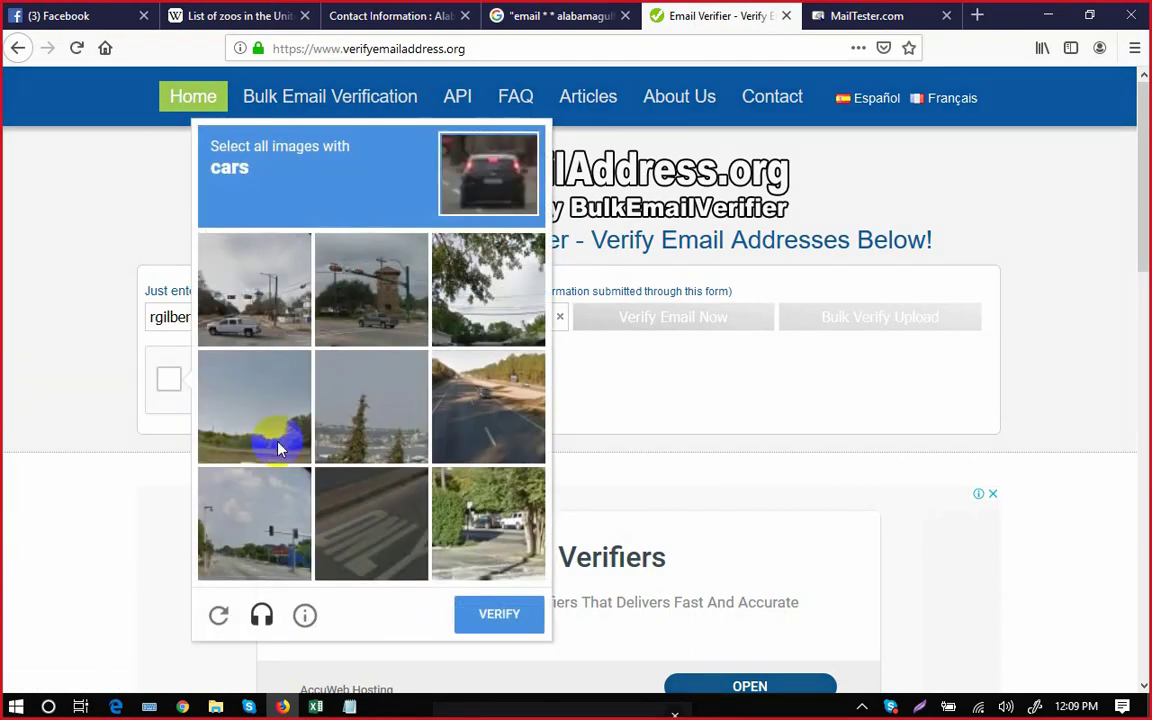
{"action": "left_click", "coordinate": [221, 319]}
{"action": "left_click", "coordinate": [360, 309]}
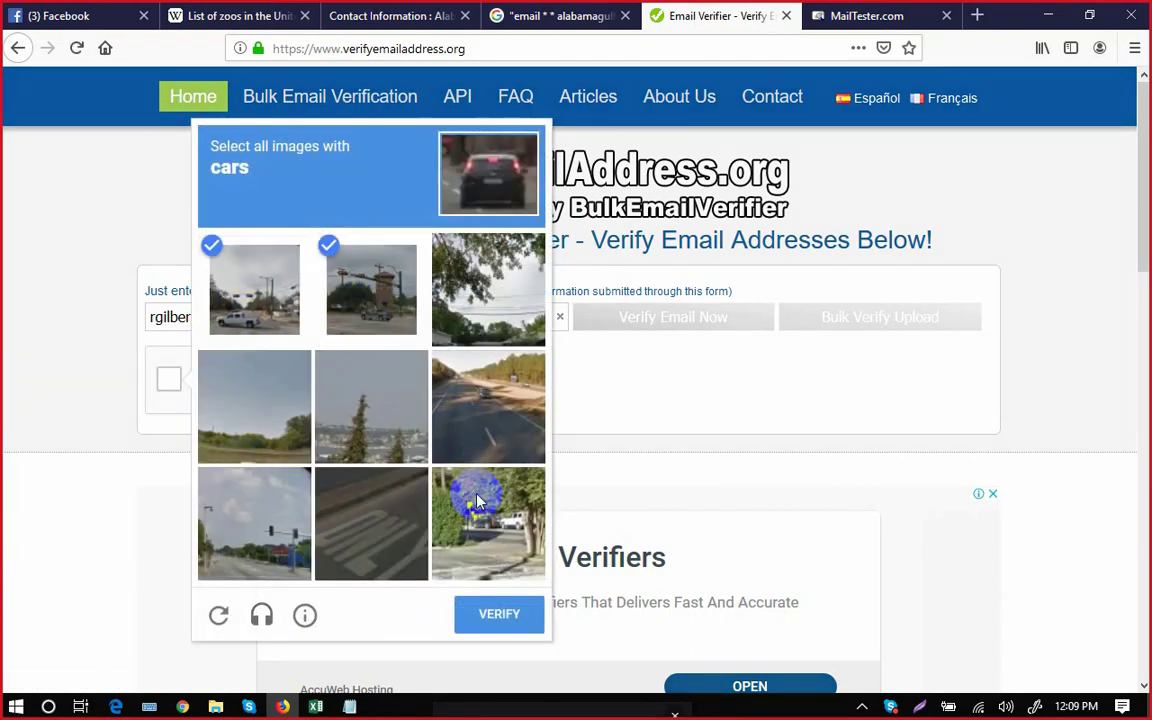
{"action": "left_click", "coordinate": [472, 430]}
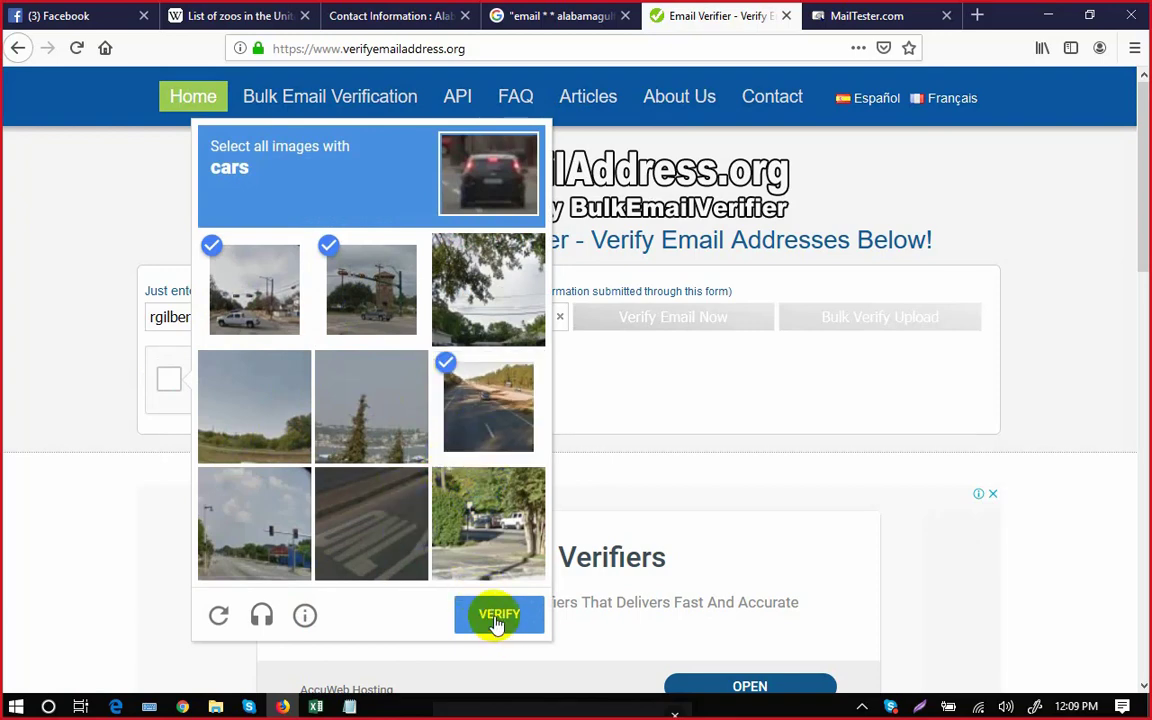
{"action": "left_click", "coordinate": [460, 510]}
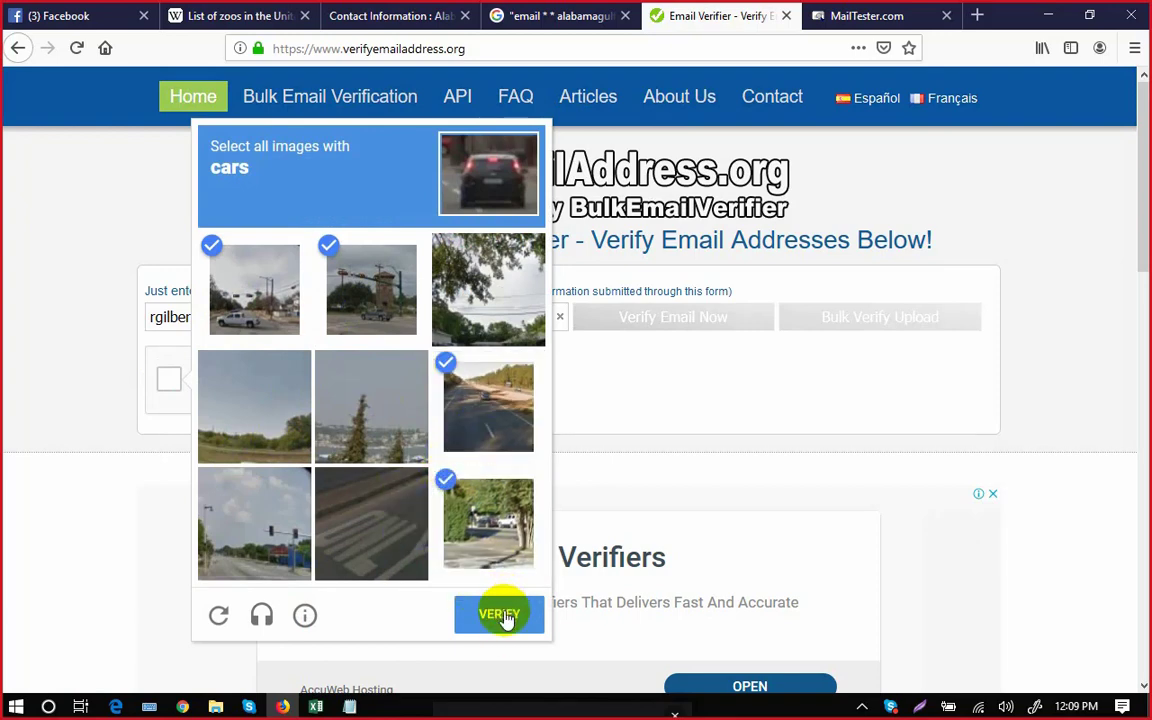
{"action": "left_click", "coordinate": [505, 613]}
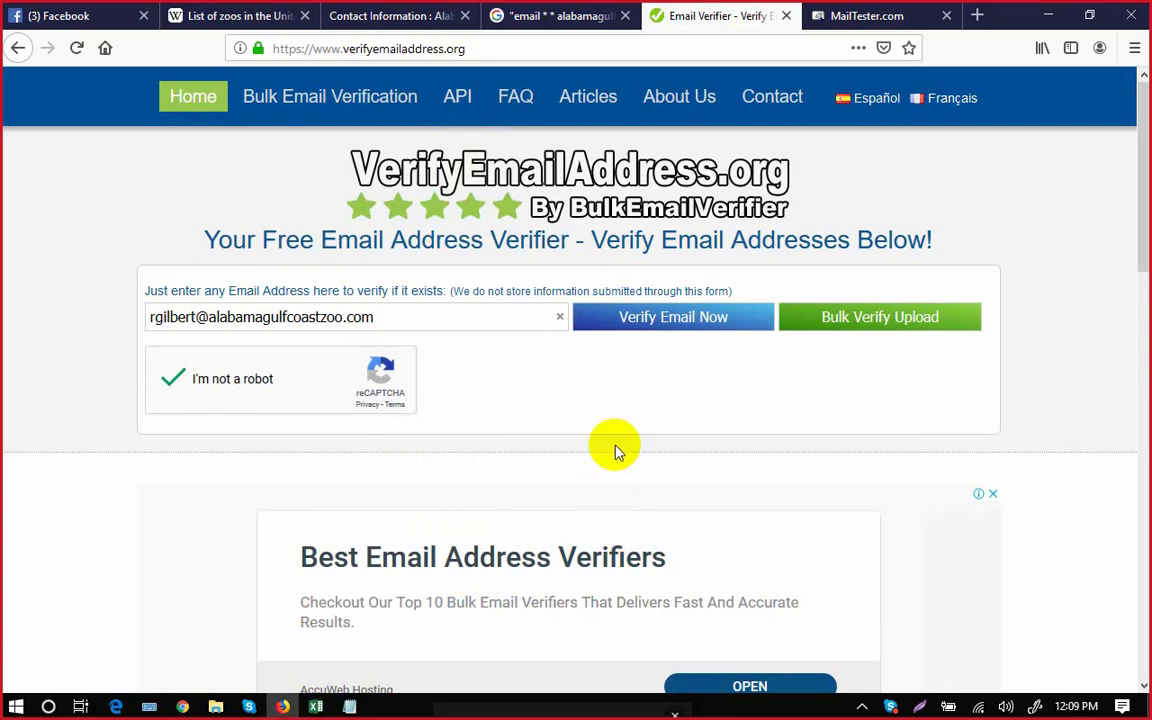
Verify the address as valid and select the whole address in the field.
{"action": "left_click", "coordinate": [675, 320]}
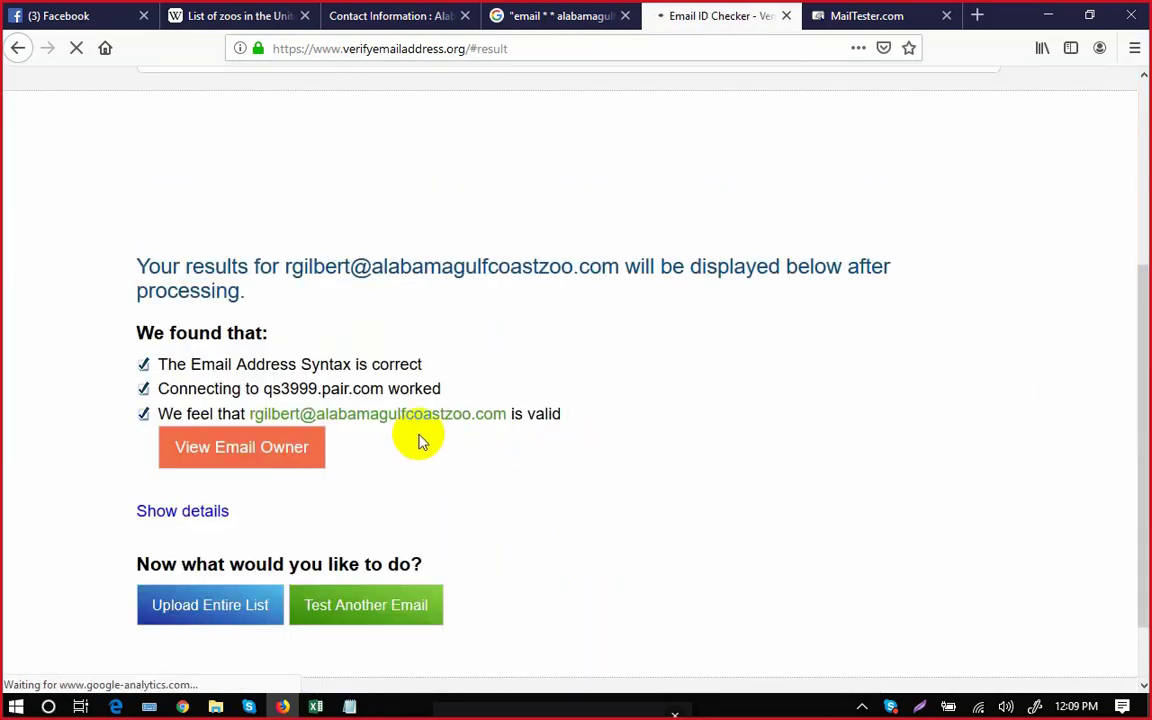
{"action": "scroll", "coordinate": [380, 475], "scroll_direction": "down", "scroll_amount": 2}
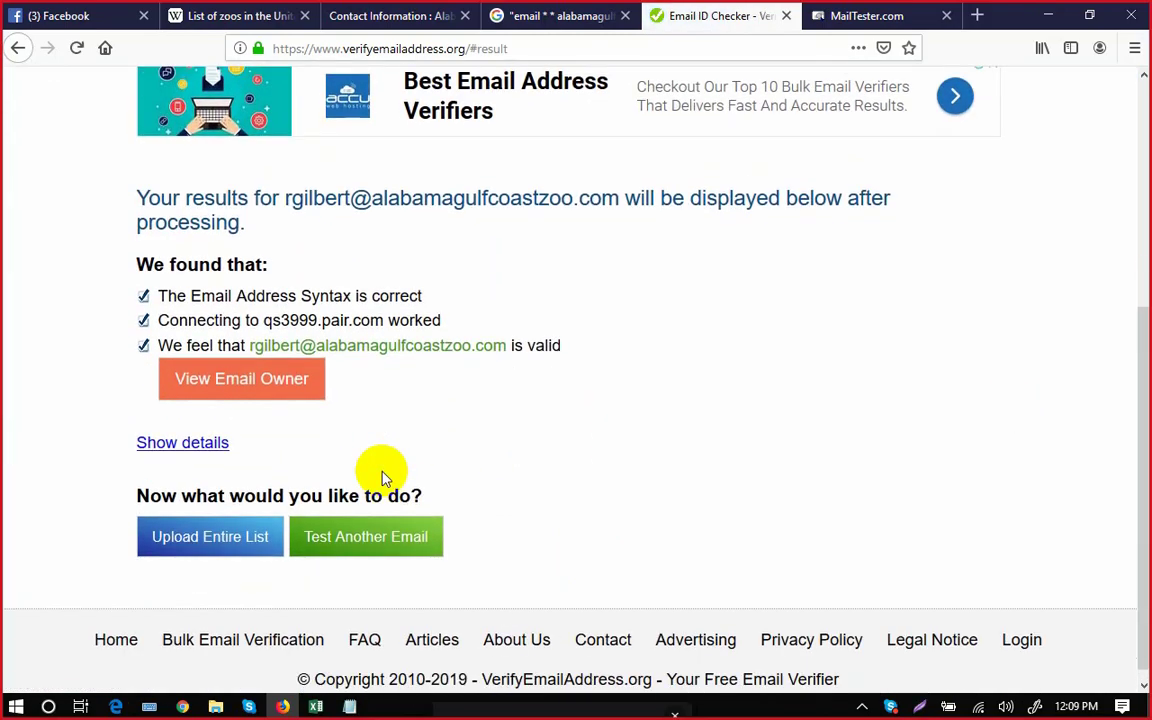
{"action": "scroll", "coordinate": [380, 475], "scroll_direction": "up", "scroll_amount": 3}
{"action": "scroll", "coordinate": [380, 472], "scroll_direction": "down", "scroll_amount": 1}
{"action": "scroll", "coordinate": [950, 405], "scroll_direction": "up", "scroll_amount": 5}
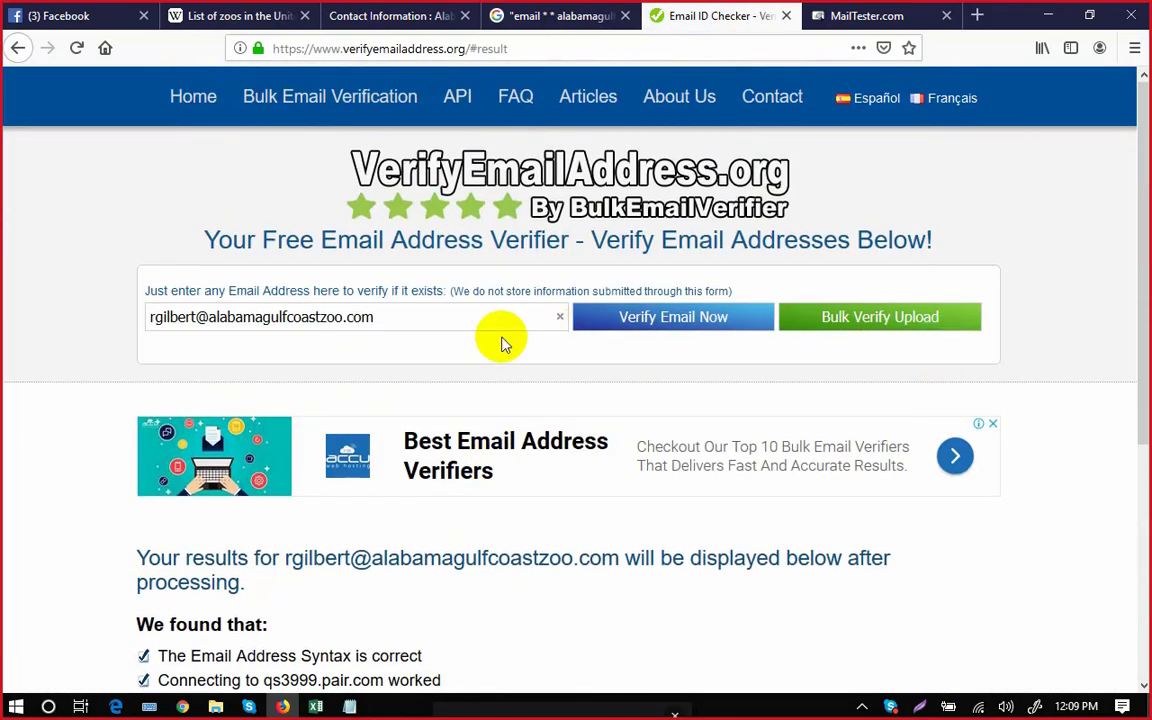
{"action": "left_click", "coordinate": [390, 316]}
{"action": "triple_click", "coordinate": [390, 316]}
{"action": "key", "text": "ctrl+c"}
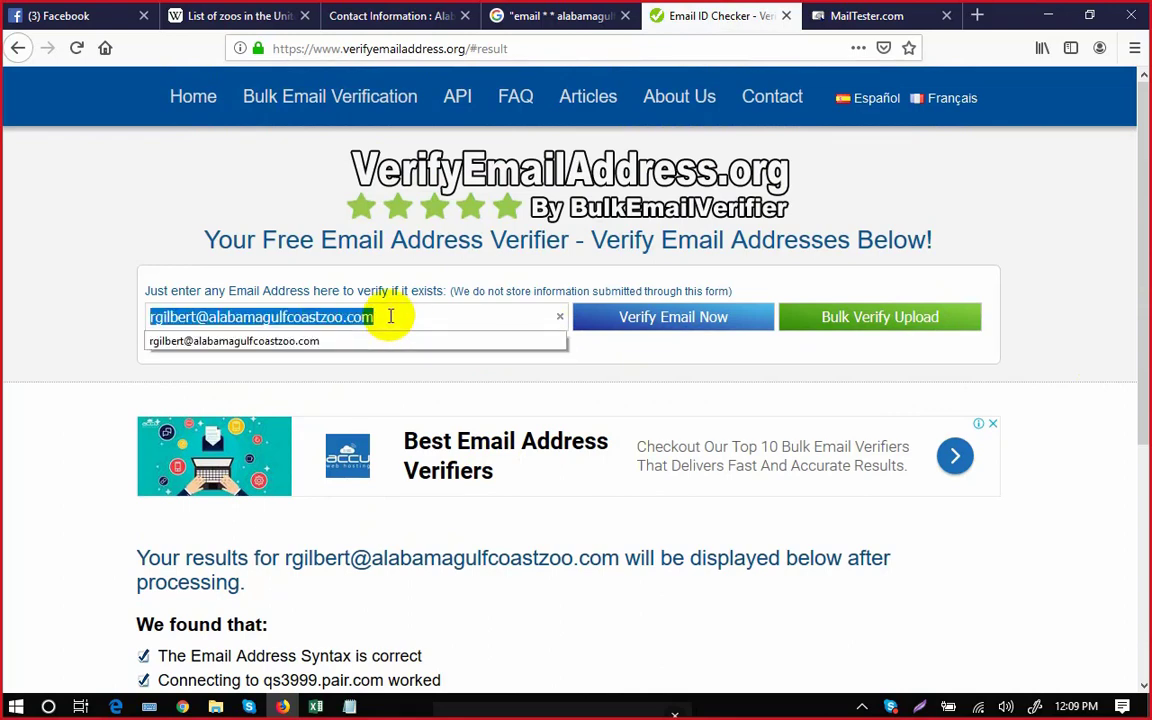
{"action": "left_click", "coordinate": [316, 706]}
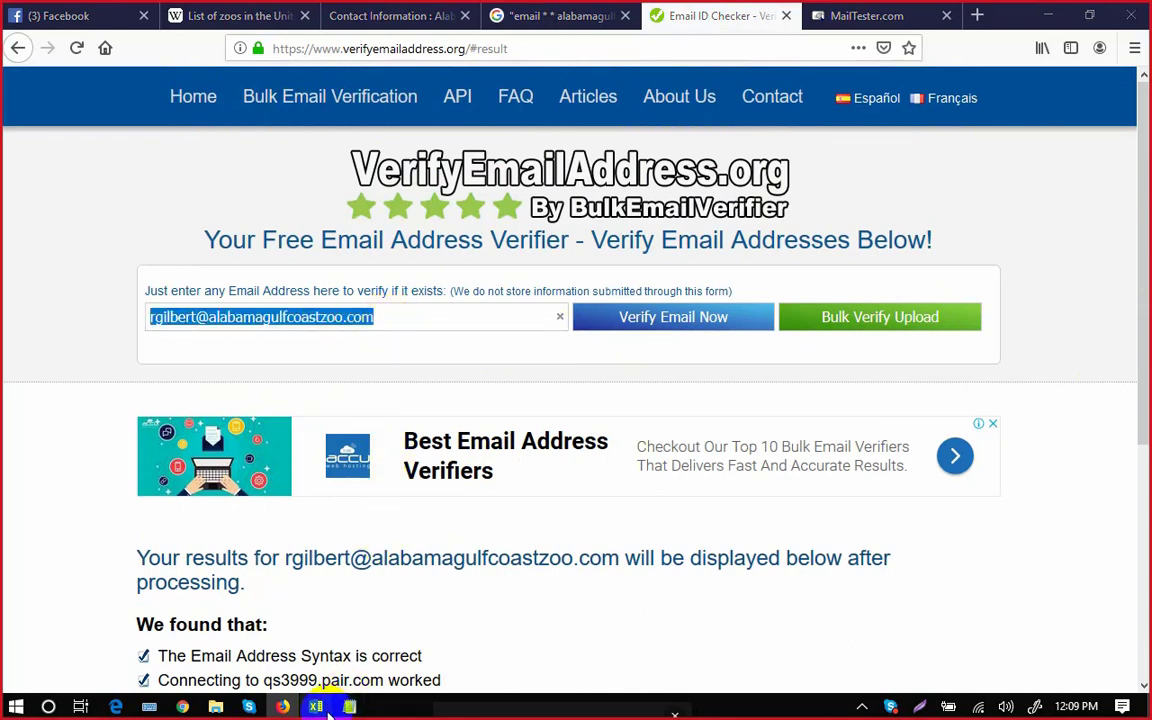
Paste the verified email address into cell E3 of the Alabama Gulf Coast Zoo row.
{"action": "double_click", "coordinate": [730, 233]}
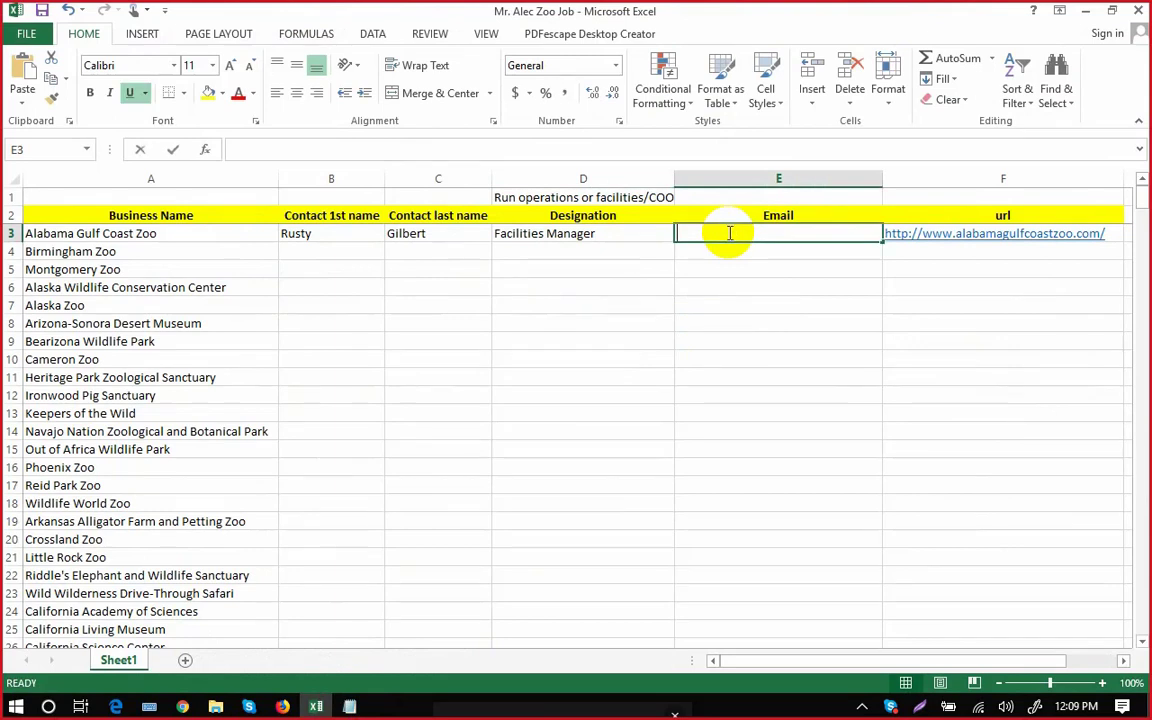
{"action": "key", "text": "ctrl+v"}
{"action": "left_click", "coordinate": [736, 323]}
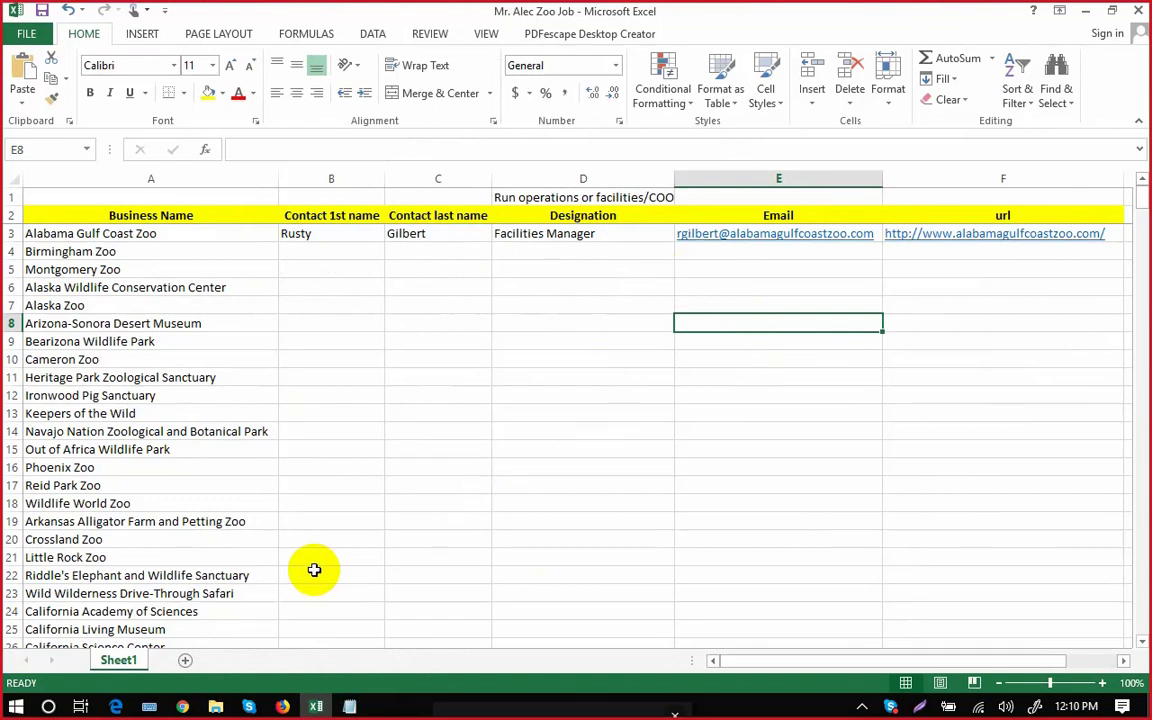
{"action": "left_click", "coordinate": [283, 706]}
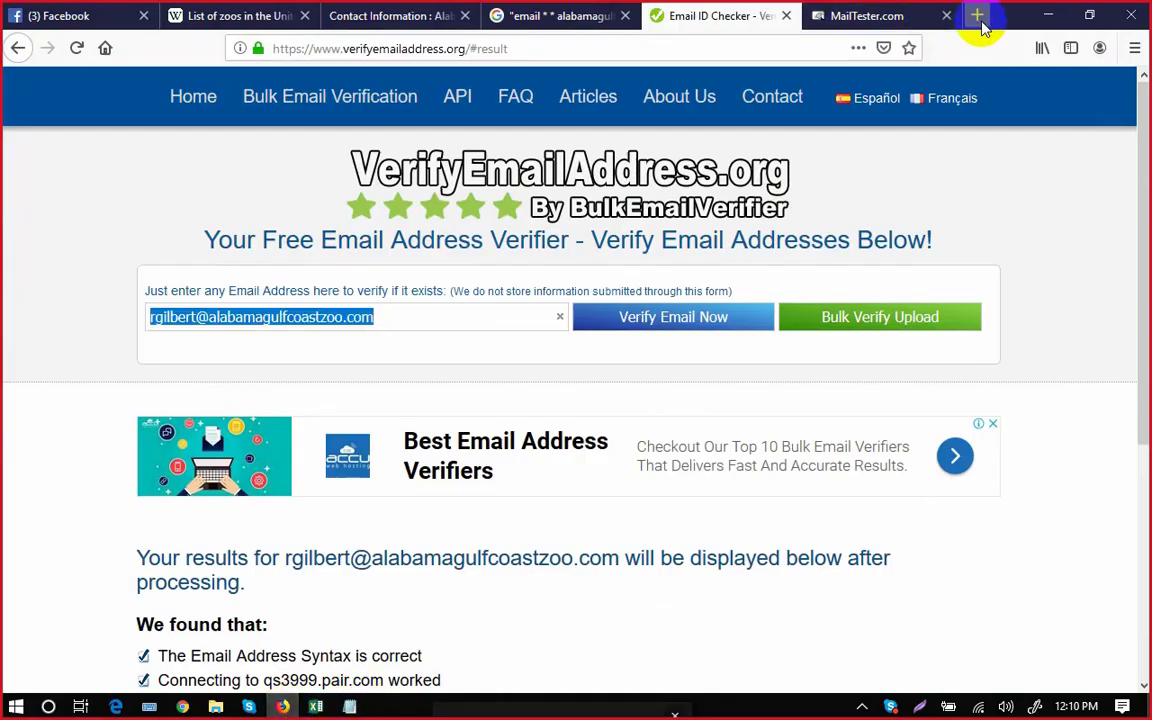
Open hunter.io in a new tab and choose Sign in with Google.
{"action": "left_click", "coordinate": [977, 15]}
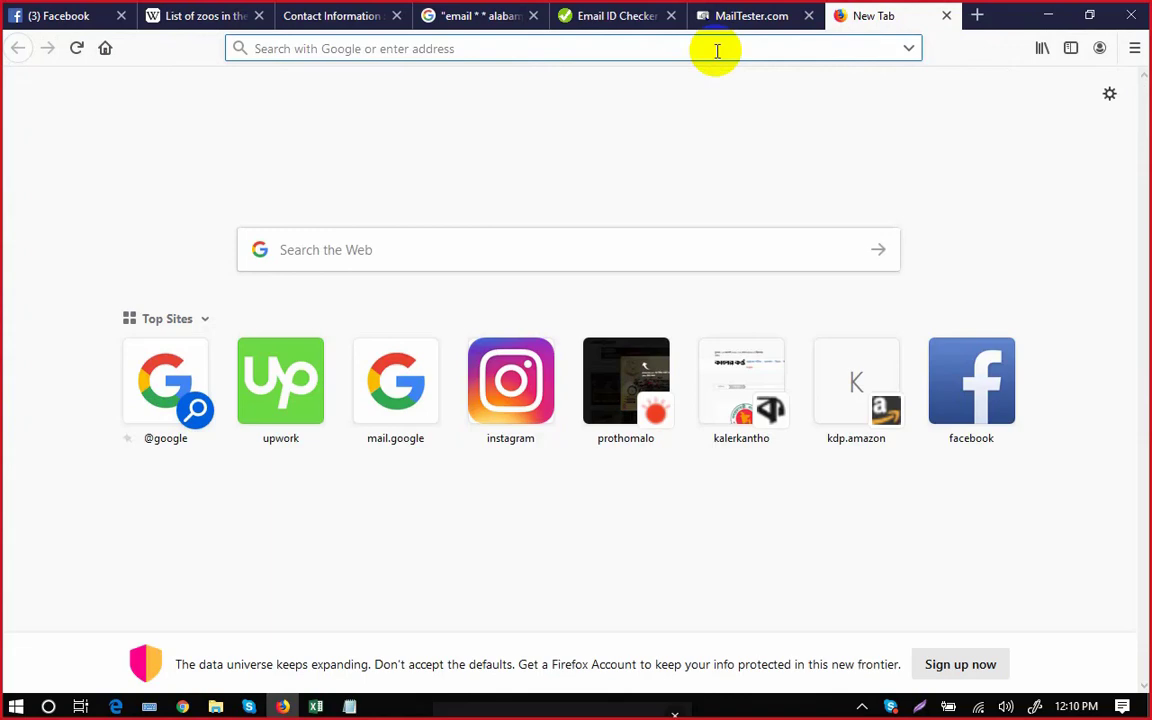
{"action": "type", "text": "hunte"}
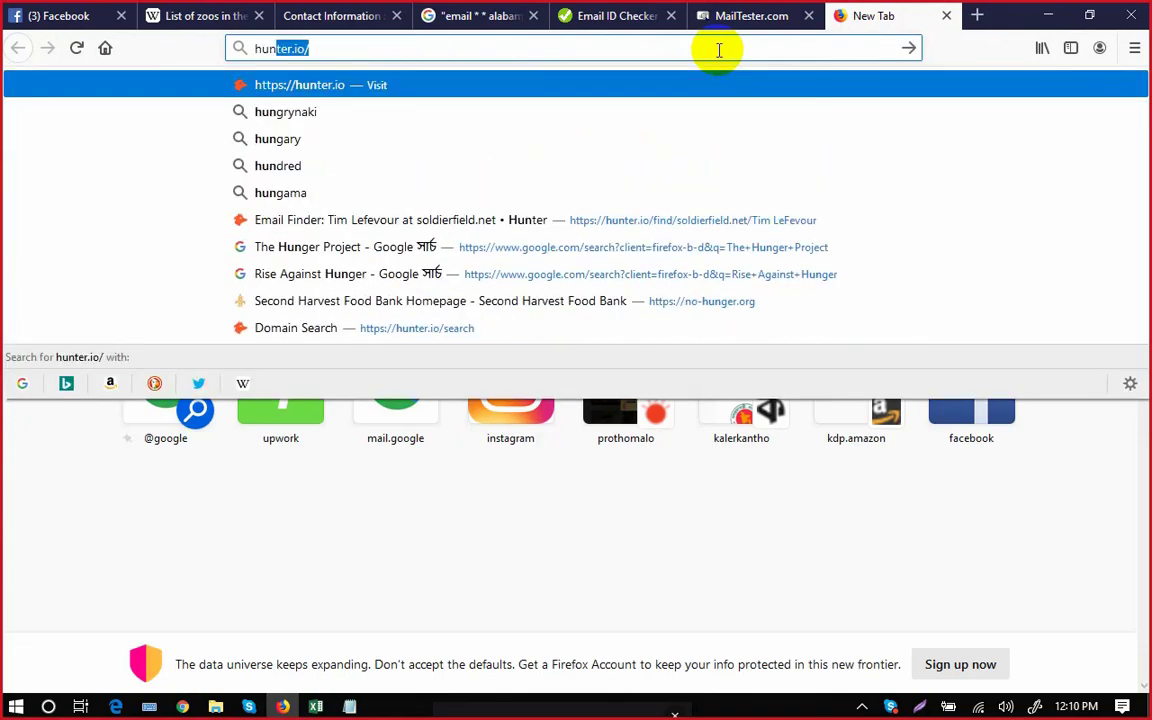
{"action": "type", "text": "r"}
{"action": "key", "text": "Return"}
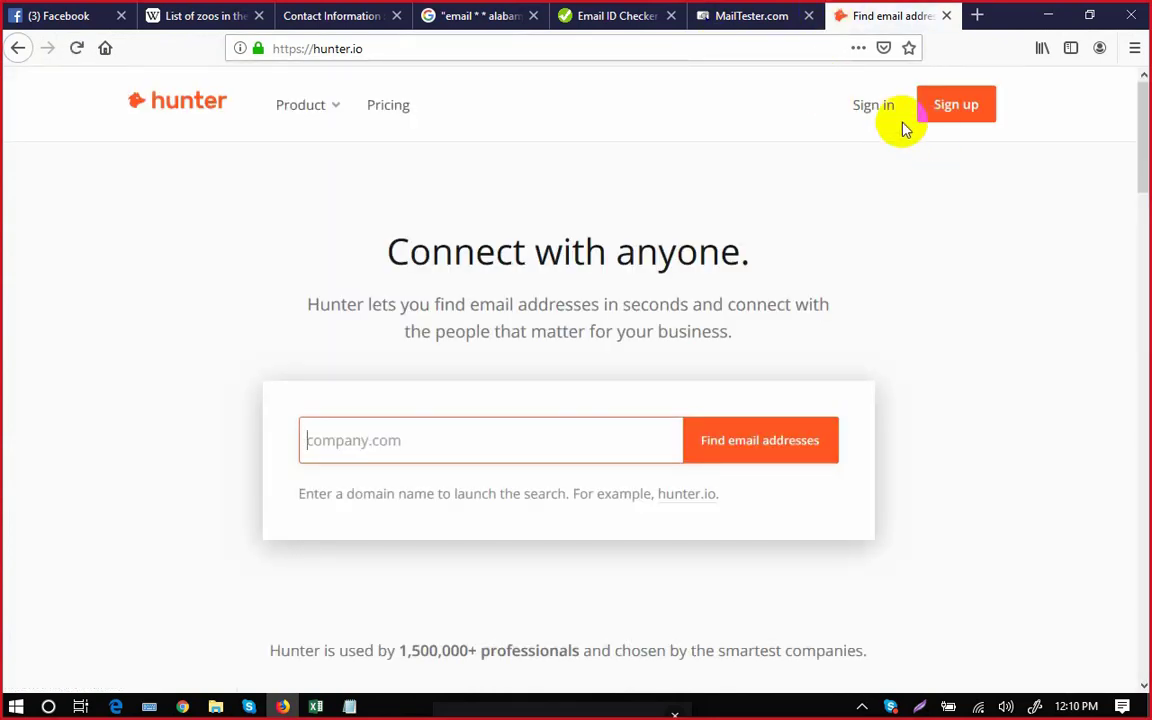
{"action": "left_click", "coordinate": [873, 108]}
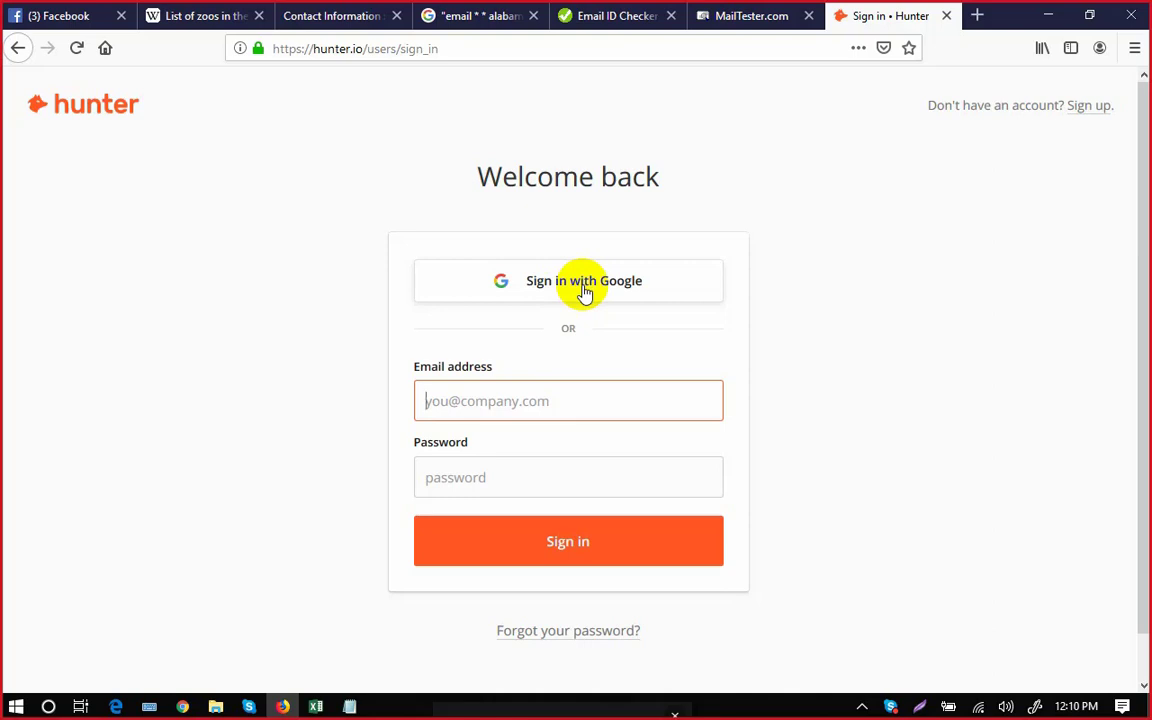
{"action": "left_click", "coordinate": [585, 290]}
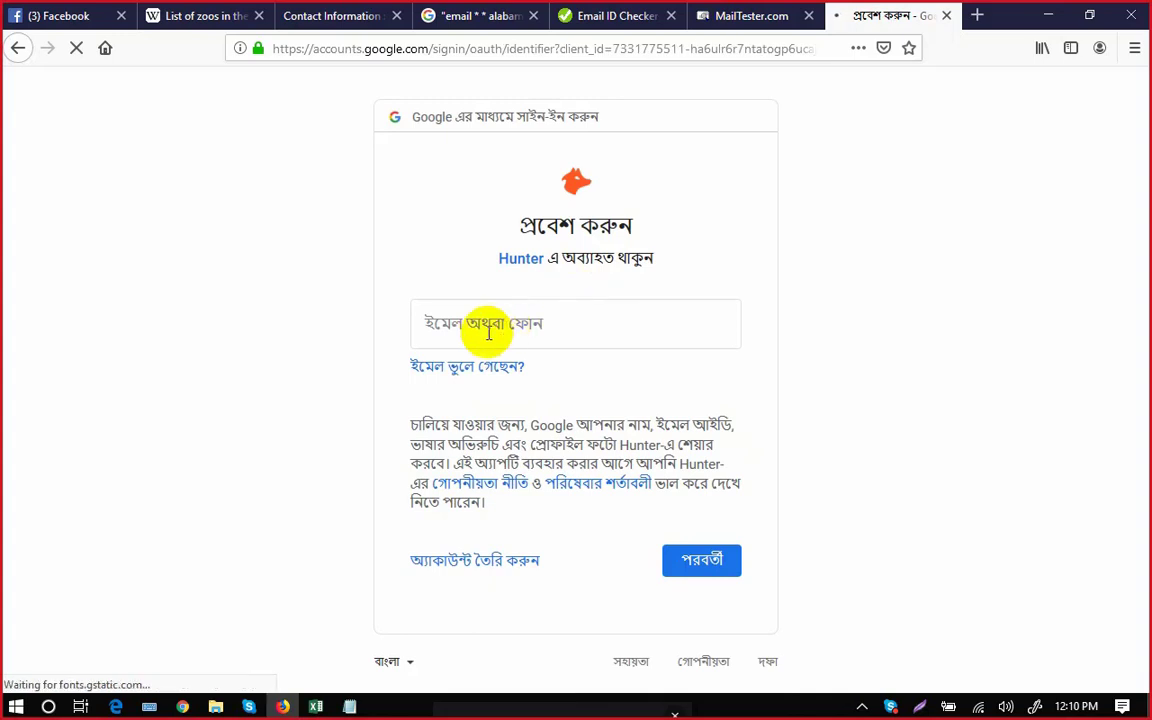
Sign in with the Google account's email and password, declining Firefox's login save.
{"action": "left_click", "coordinate": [489, 329]}
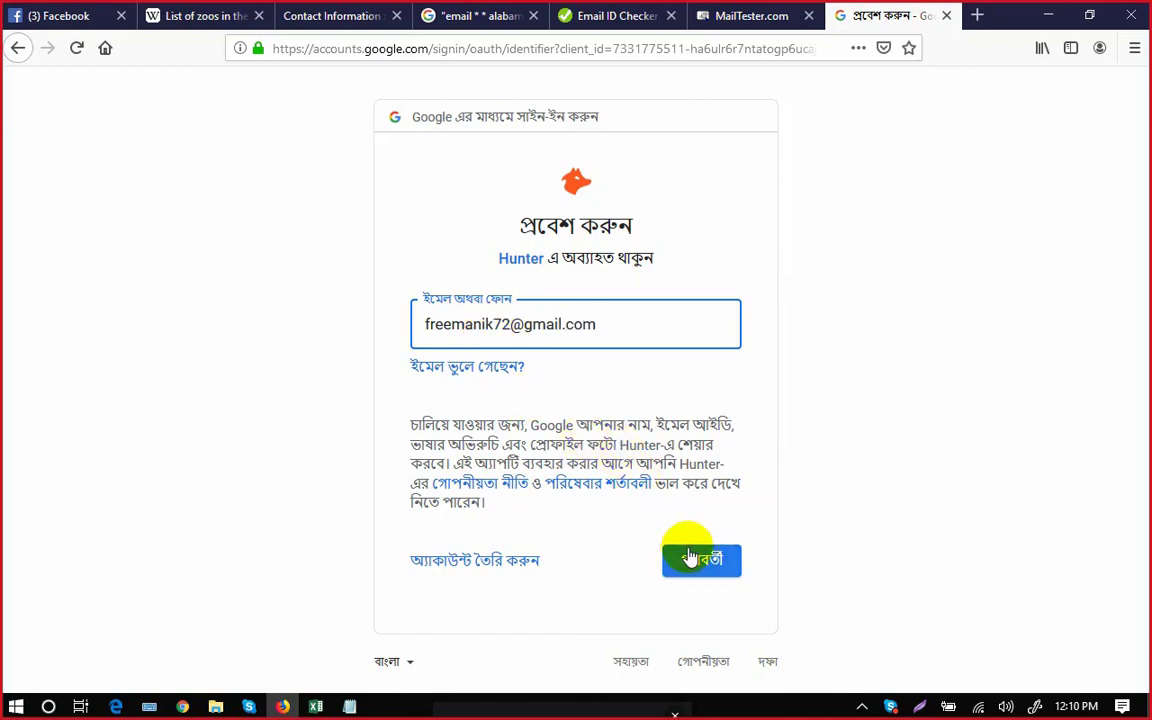
{"action": "left_click", "coordinate": [689, 558]}
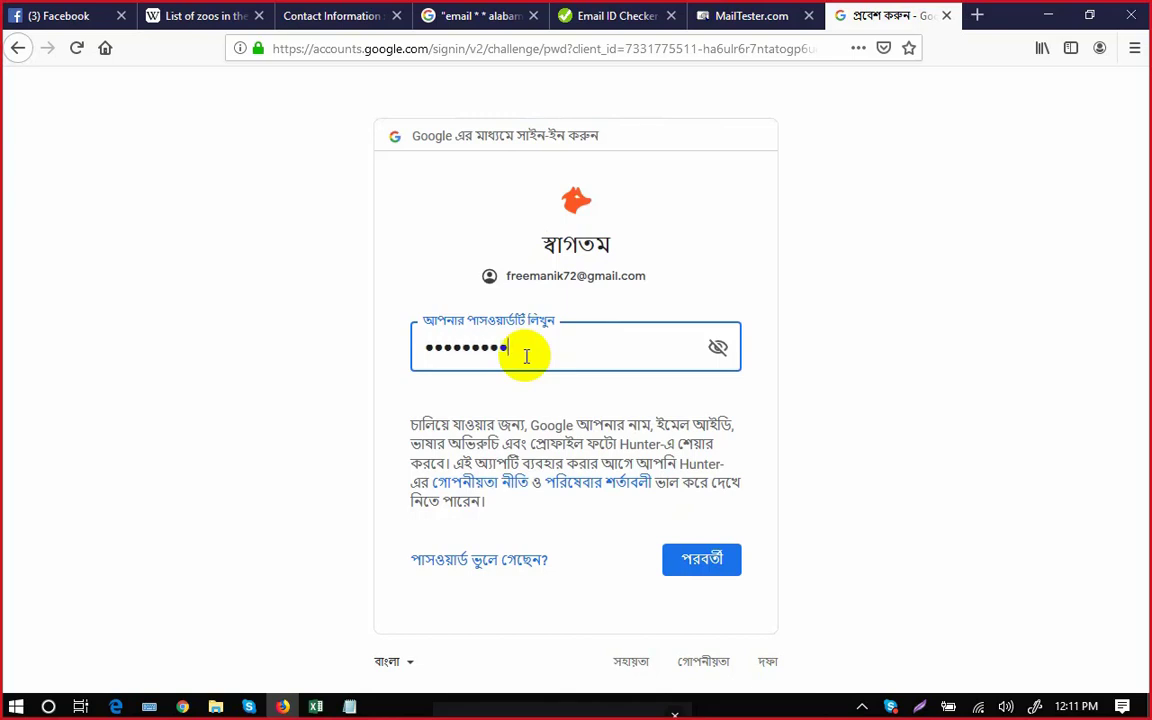
{"action": "left_click", "coordinate": [717, 563]}
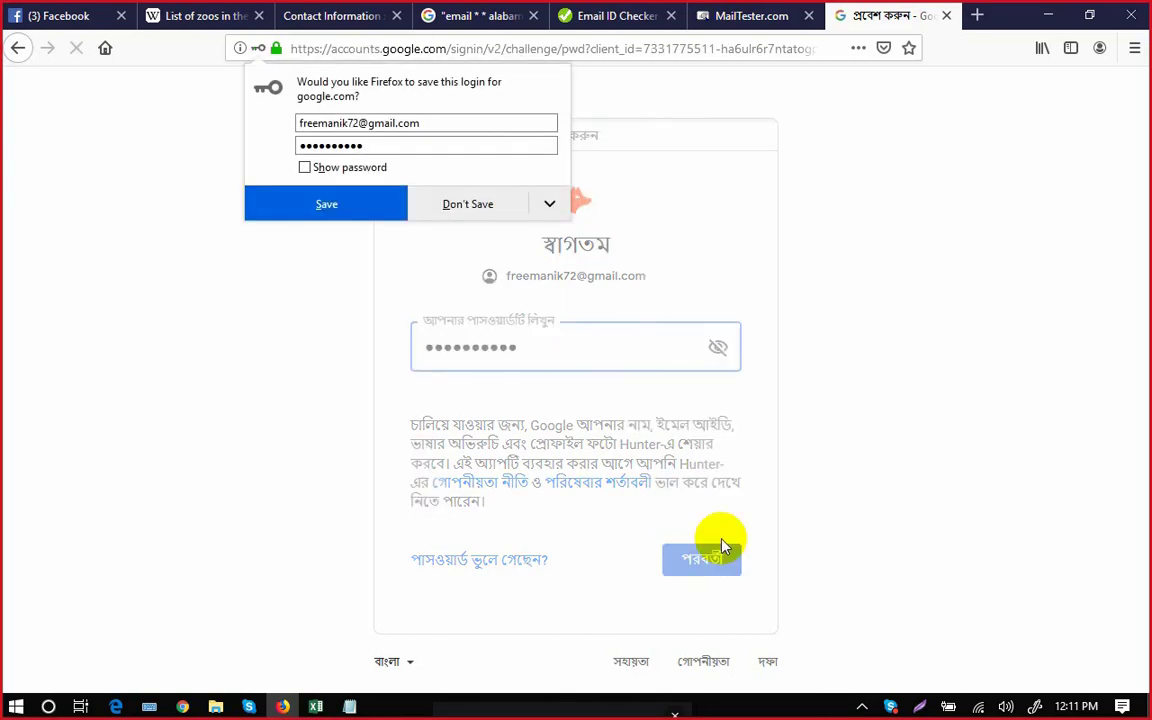
{"action": "left_click", "coordinate": [452, 211]}
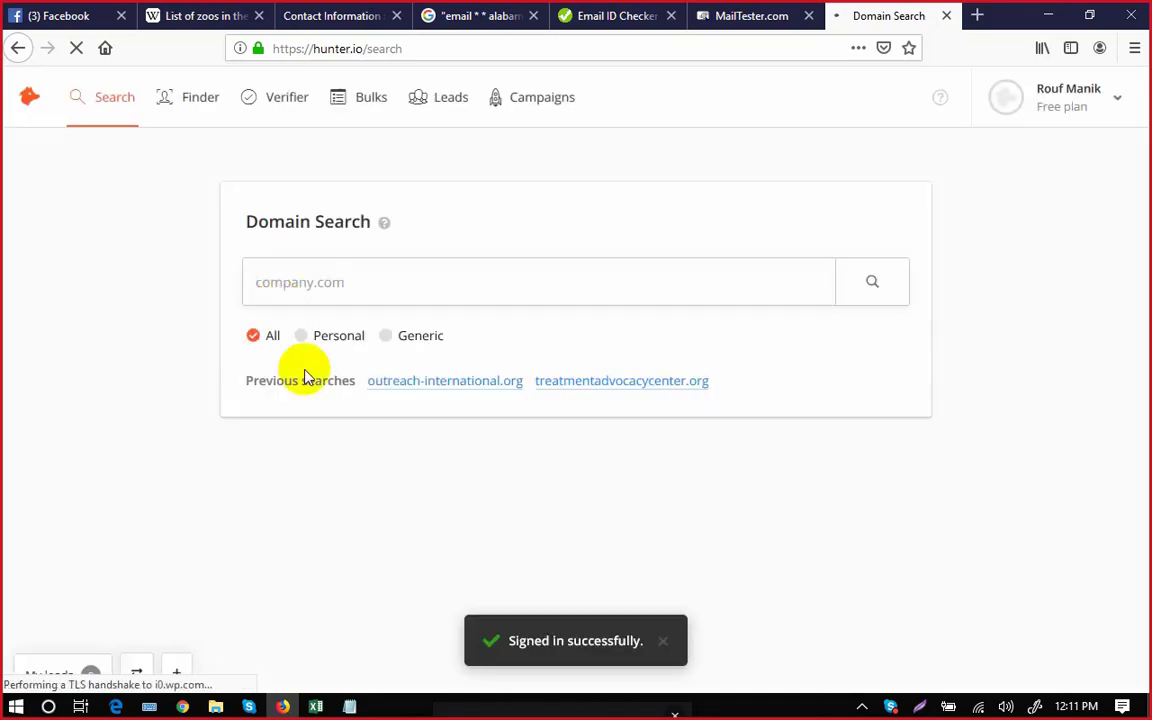
Run a Hunter Domain Search for alabamagulfcoastzoo.com (2 results) and check plan usage.
{"action": "left_click", "coordinate": [333, 17]}
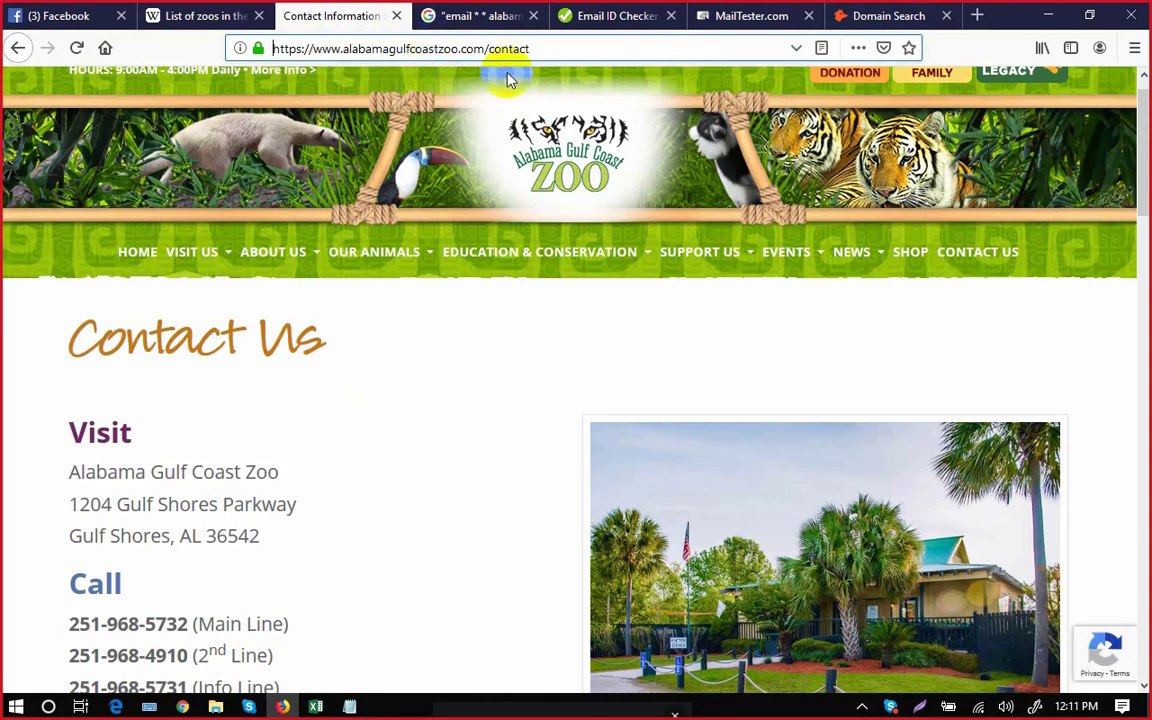
{"action": "left_click_drag", "start_coordinate": [483, 48], "coordinate": [345, 48]}
{"action": "key", "text": "ctrl+c"}
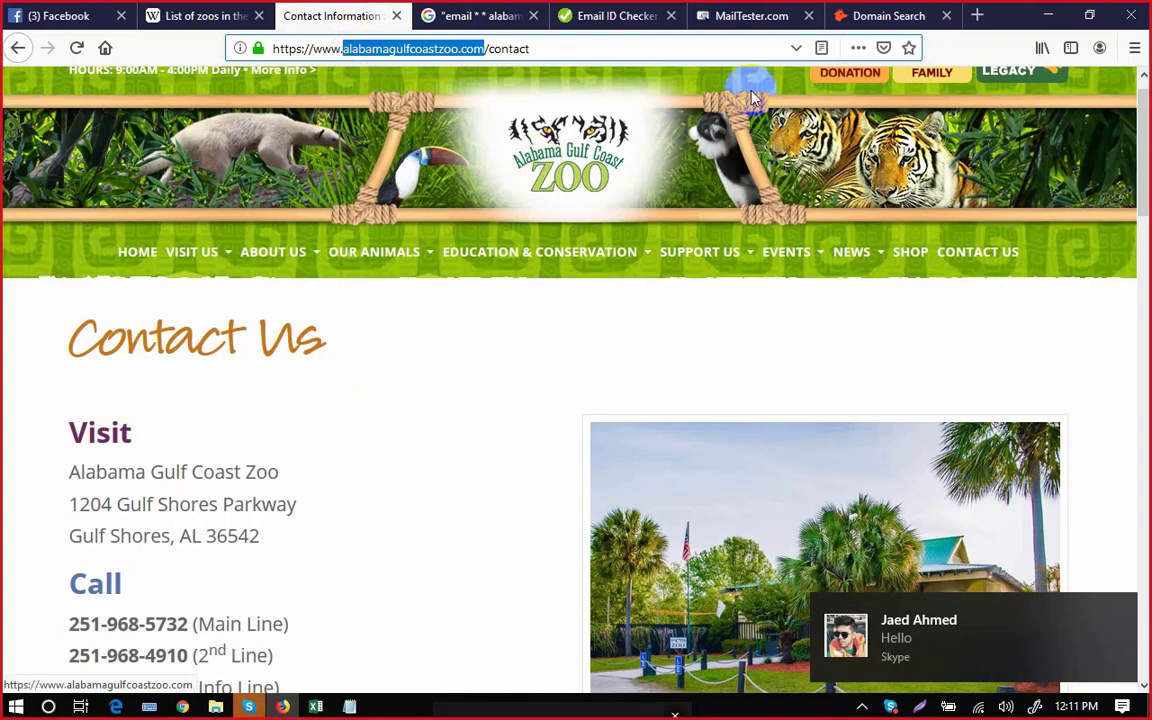
{"action": "left_click", "coordinate": [735, 18]}
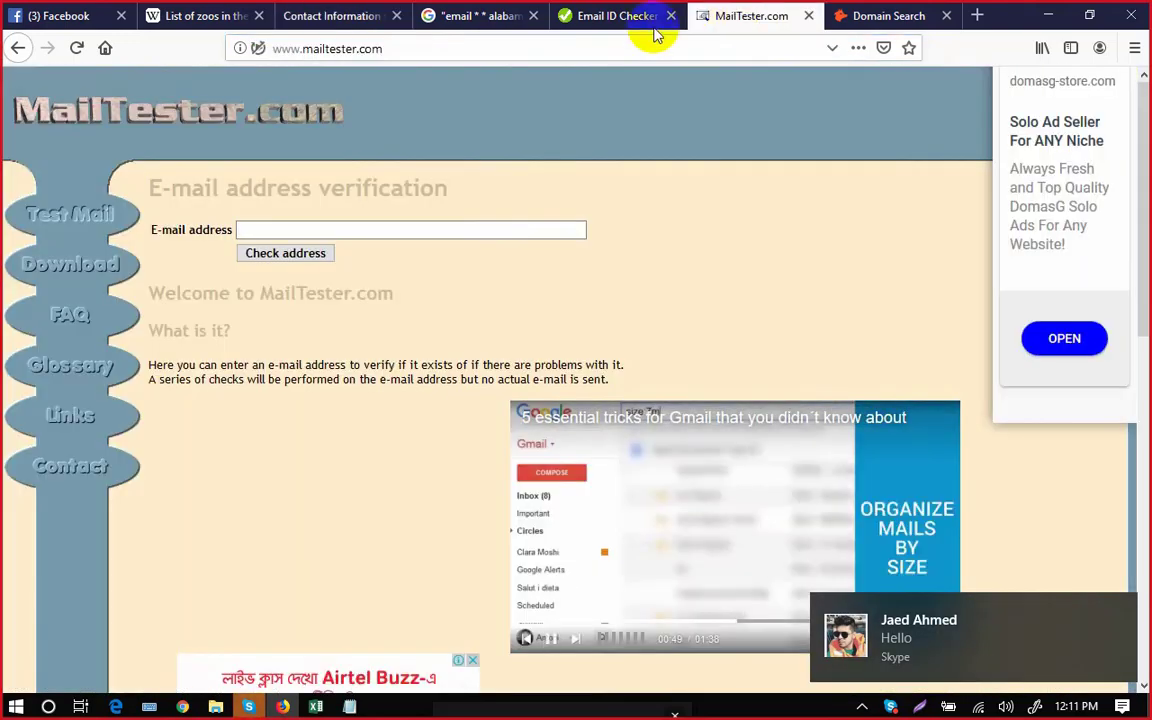
{"action": "left_click", "coordinate": [884, 18]}
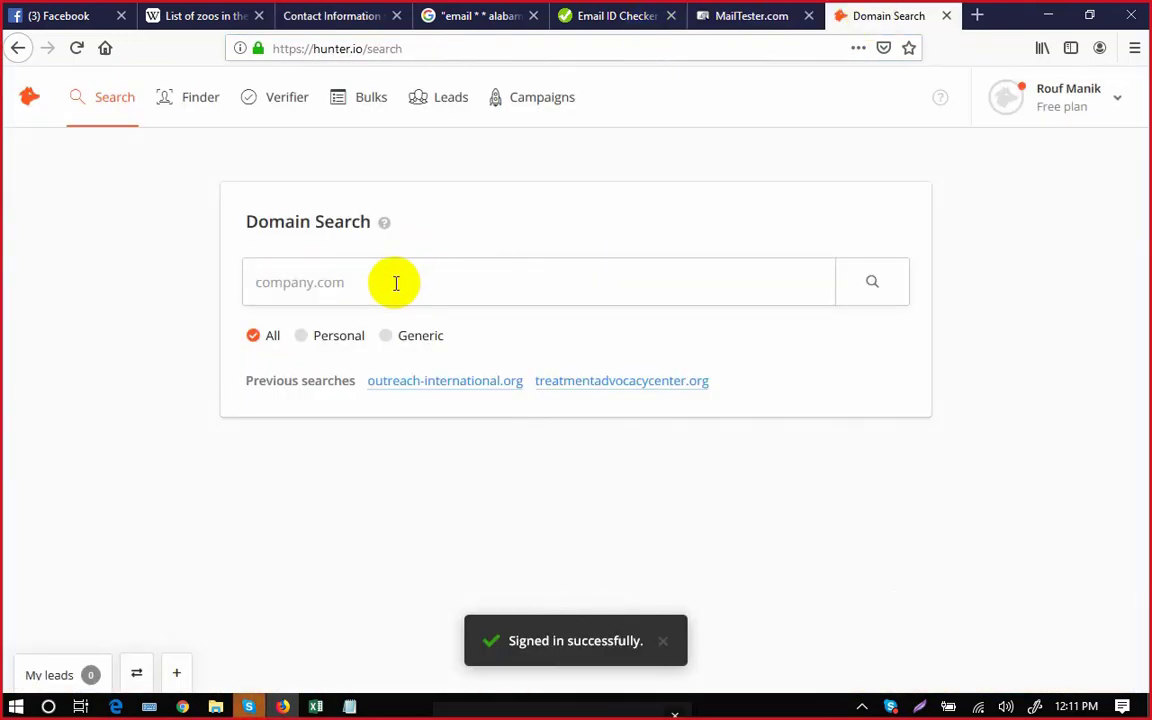
{"action": "key", "text": "ctrl+v"}
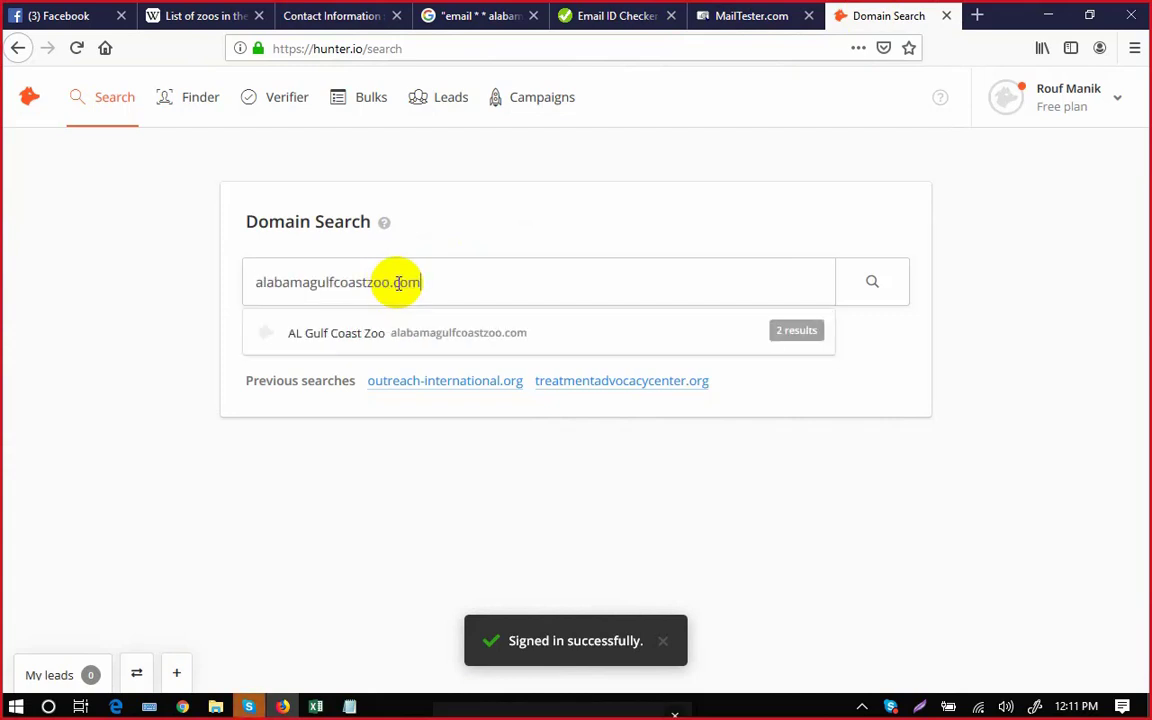
{"action": "left_click", "coordinate": [866, 288]}
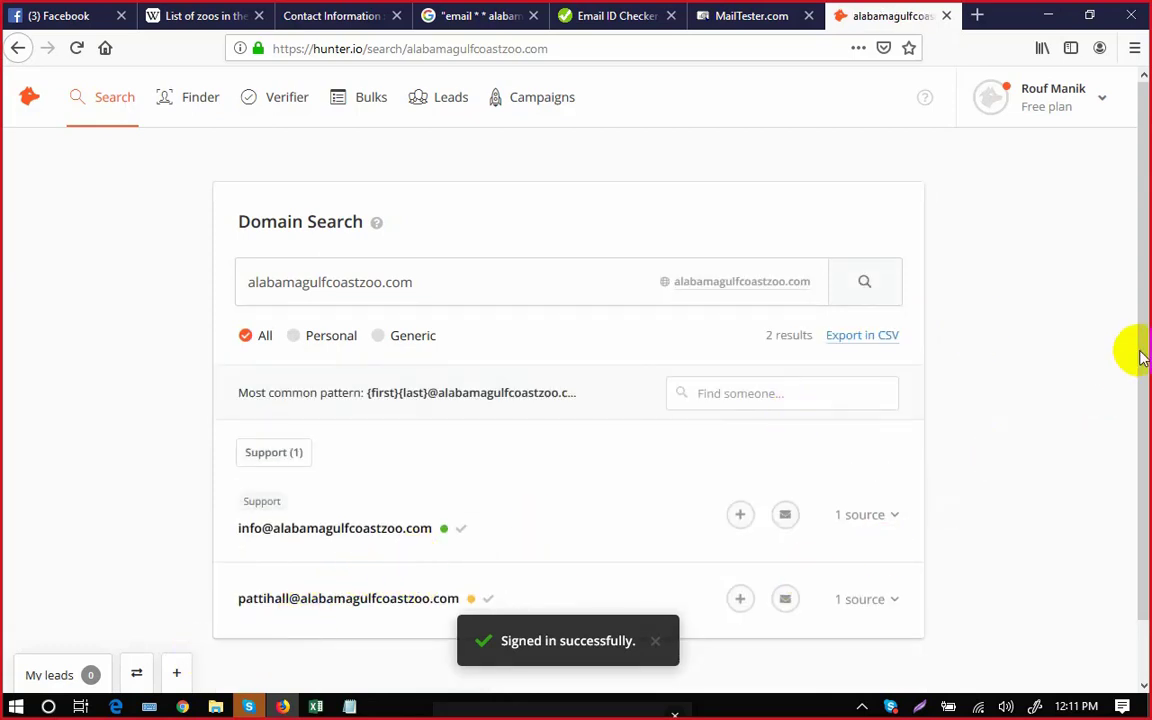
{"action": "scroll", "coordinate": [1136, 360], "scroll_direction": "down", "scroll_amount": 1}
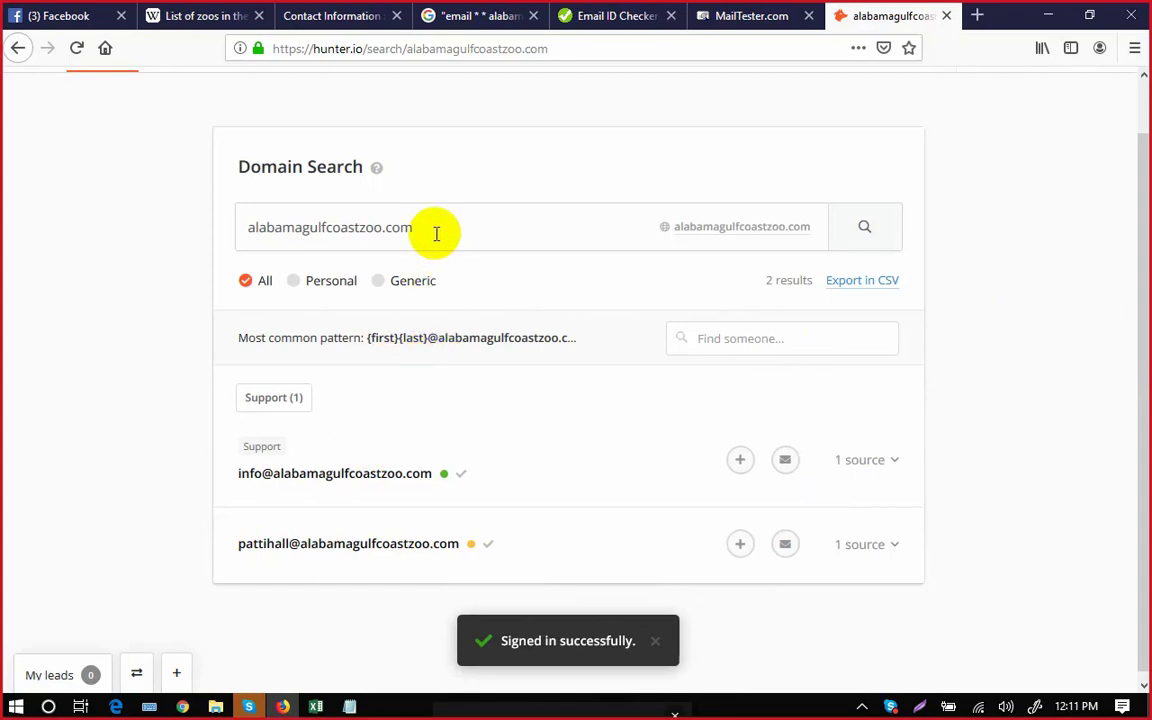
{"action": "scroll", "coordinate": [1134, 213], "scroll_direction": "up", "scroll_amount": 1}
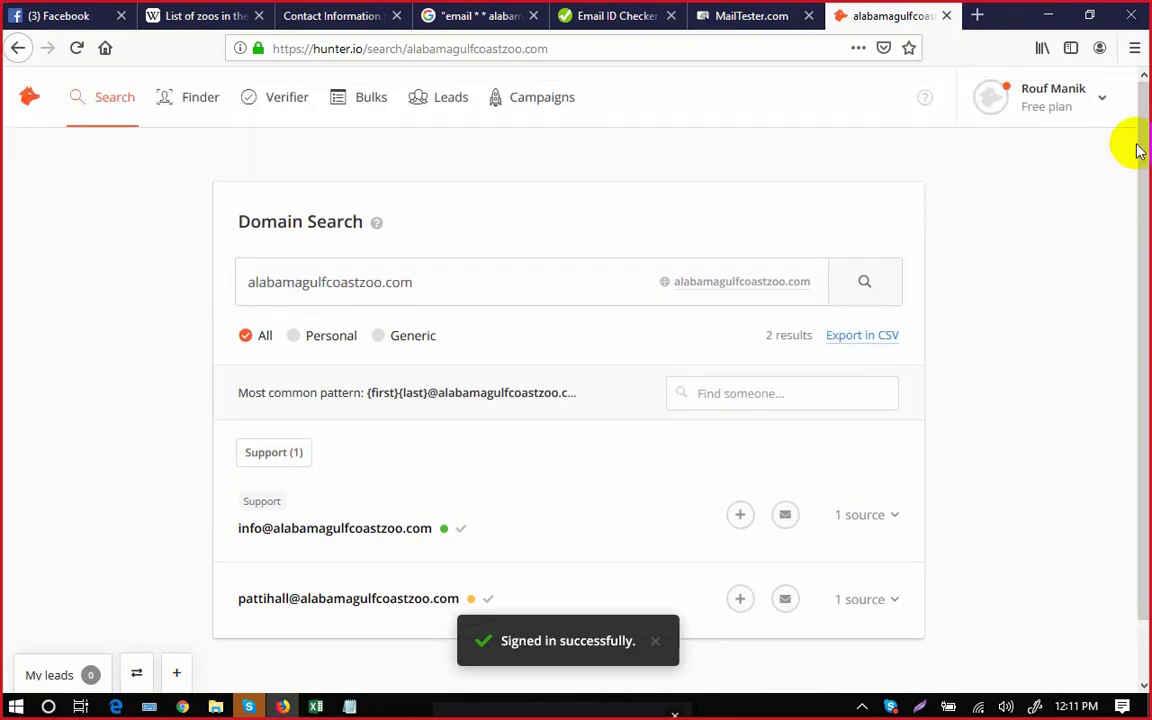
{"action": "left_click", "coordinate": [1103, 106]}
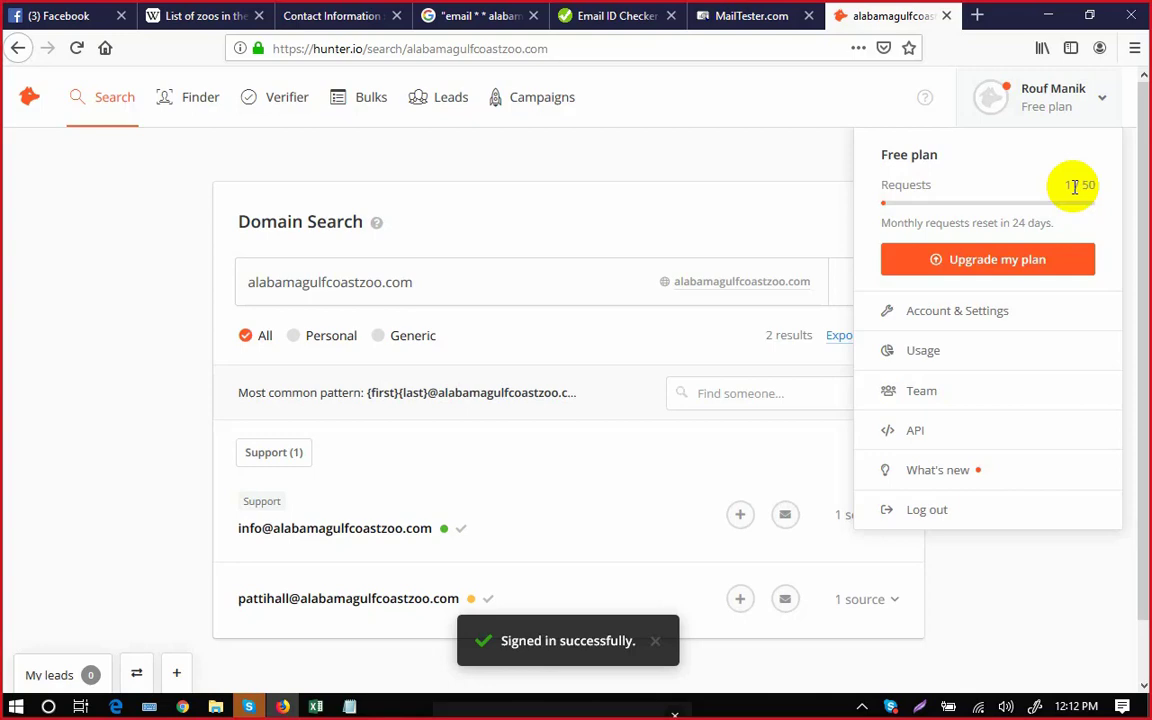
Select the verified address on VerifyEmailAddress.org and focus MailTester.com's e-mail field.
{"action": "left_click", "coordinate": [632, 24]}
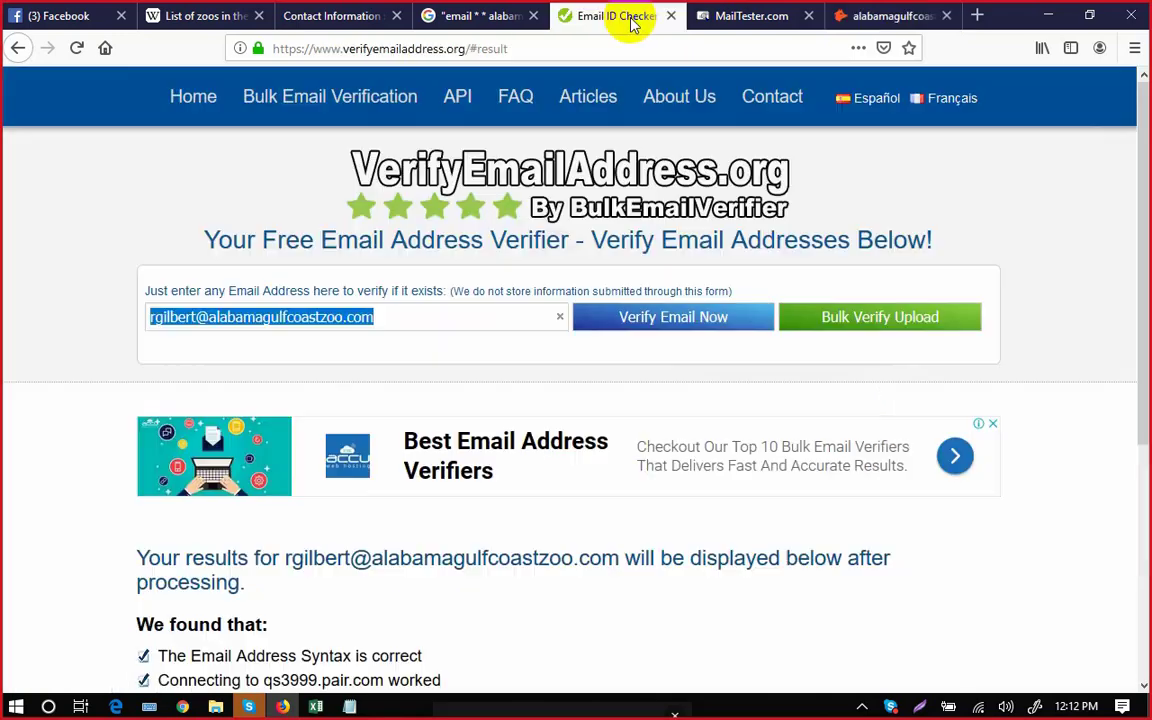
{"action": "left_click", "coordinate": [745, 15]}
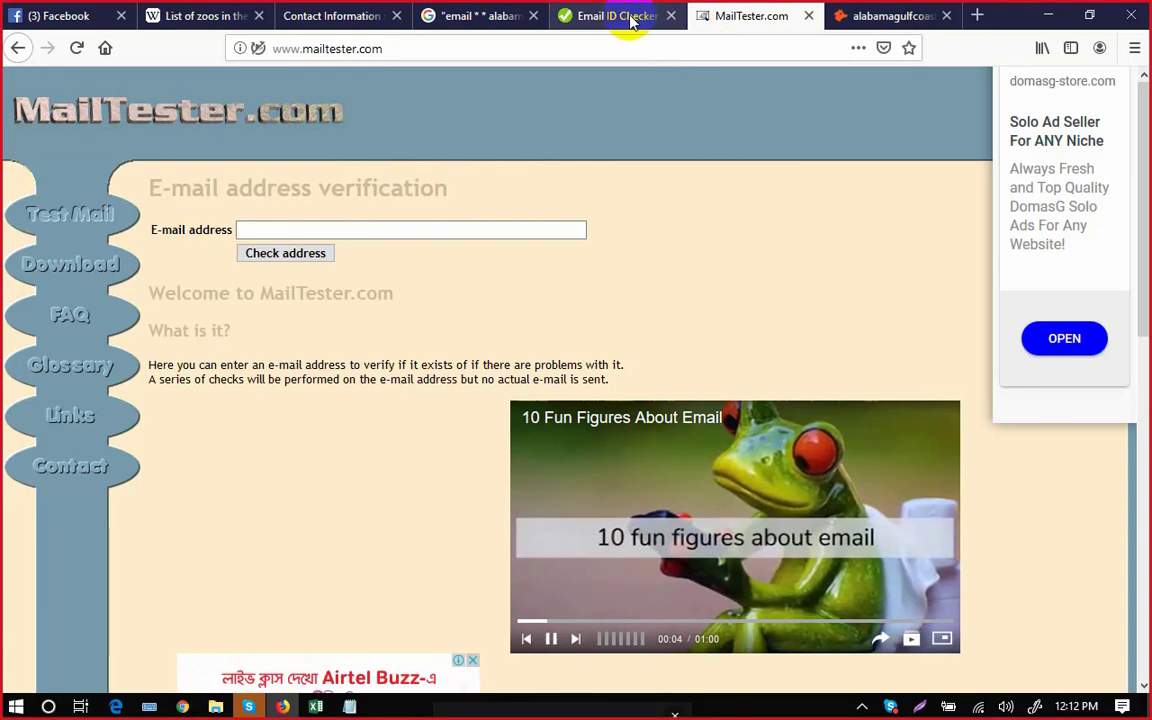
{"action": "left_click", "coordinate": [632, 22]}
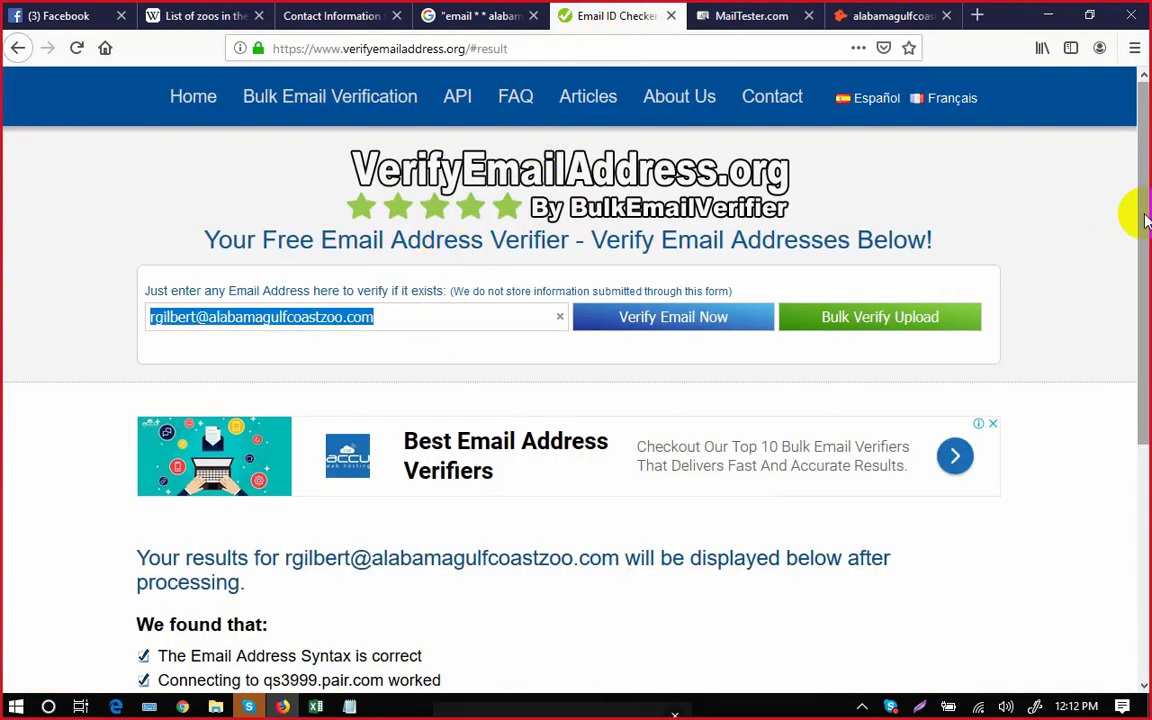
{"action": "left_click_drag", "start_coordinate": [1145, 220], "coordinate": [1131, 270]}
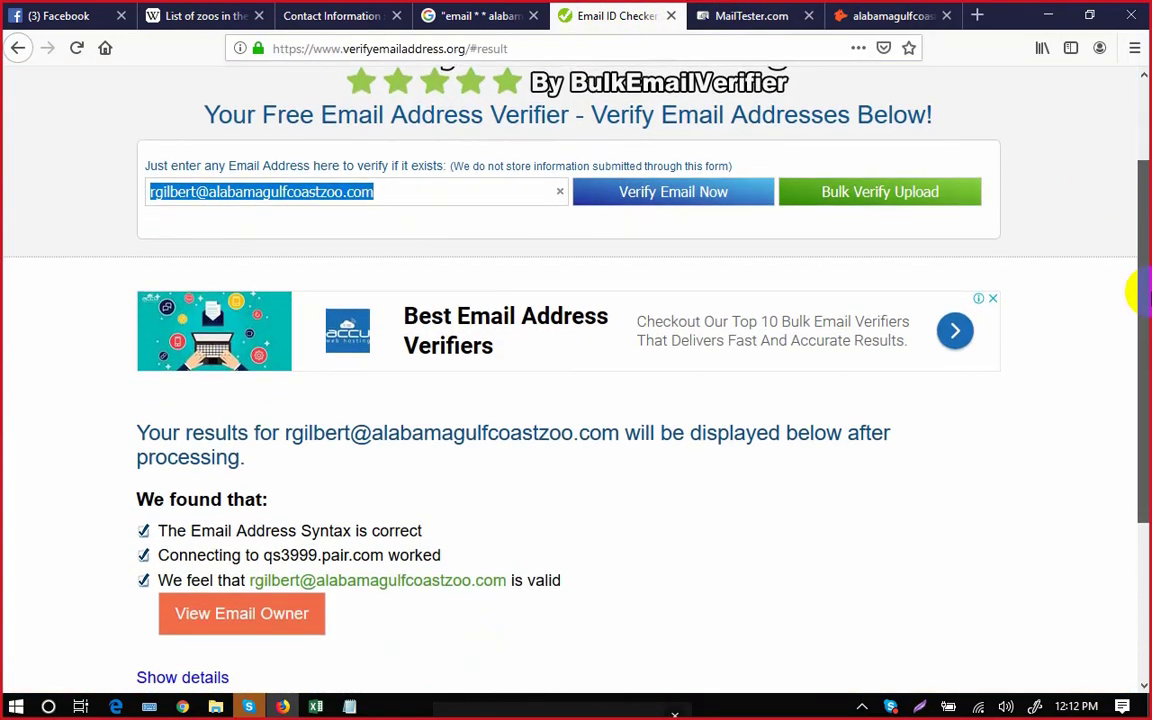
{"action": "left_click", "coordinate": [367, 239]}
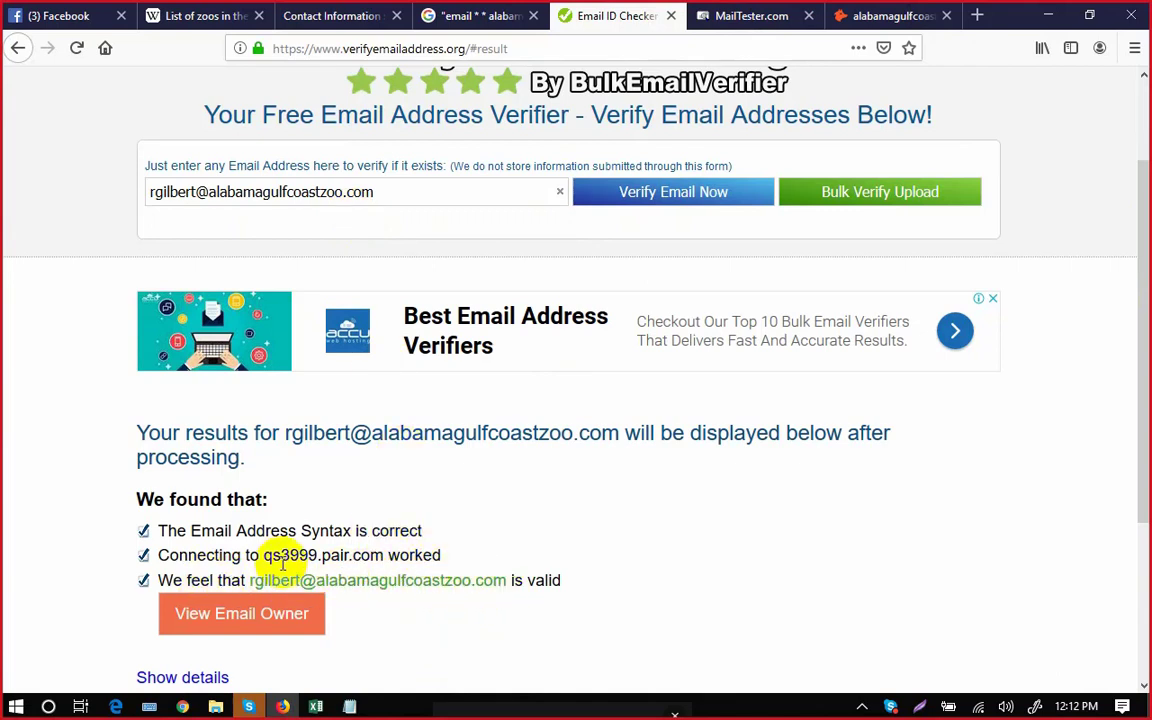
{"action": "triple_click", "coordinate": [380, 190]}
{"action": "key", "text": "ctrl+c"}
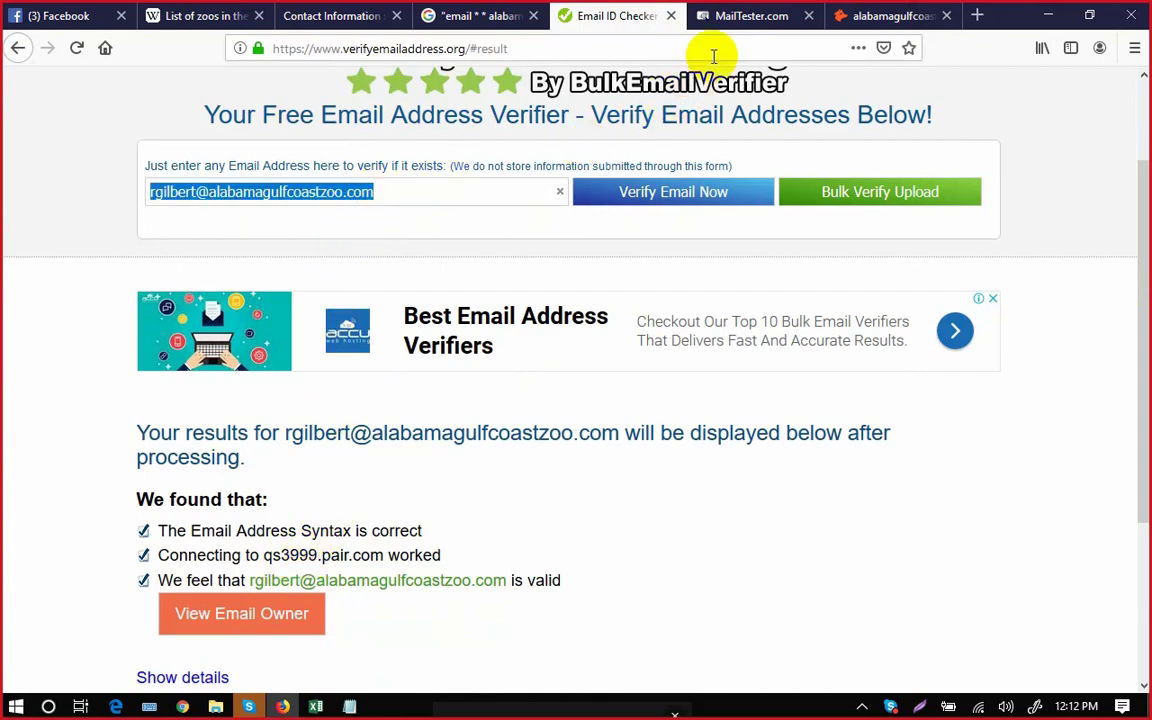
{"action": "left_click", "coordinate": [735, 16]}
{"action": "left_click", "coordinate": [375, 231]}
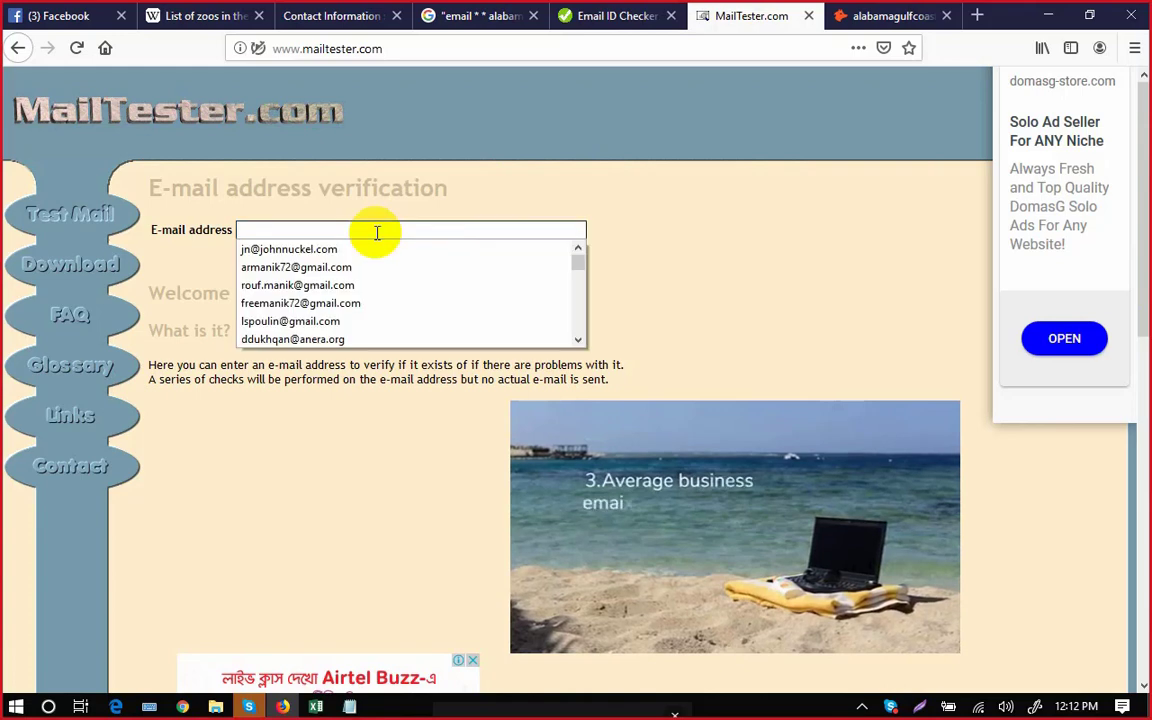
Check the pasted address on MailTester.com: qs3999.pair.com found, verification not allowed.
{"action": "key", "text": "ctrl+v"}
{"action": "left_click", "coordinate": [300, 257]}
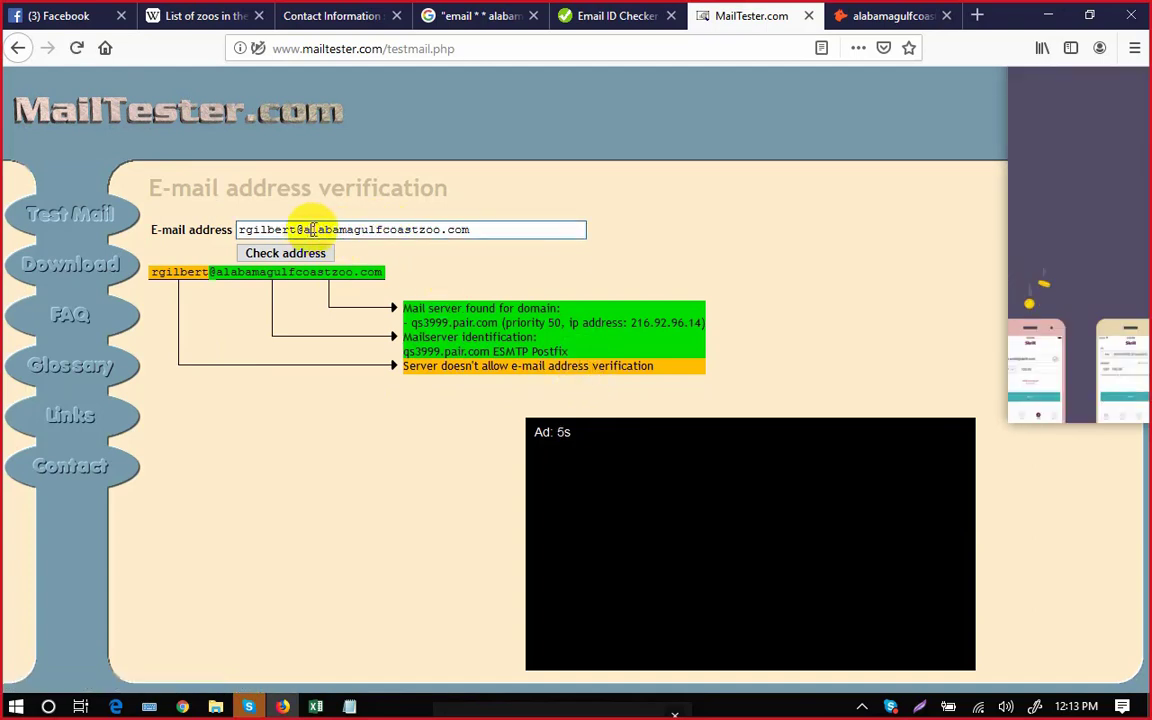
{"action": "left_click_drag", "start_coordinate": [309, 229], "coordinate": [334, 229]}
{"action": "left_click", "coordinate": [347, 229]}
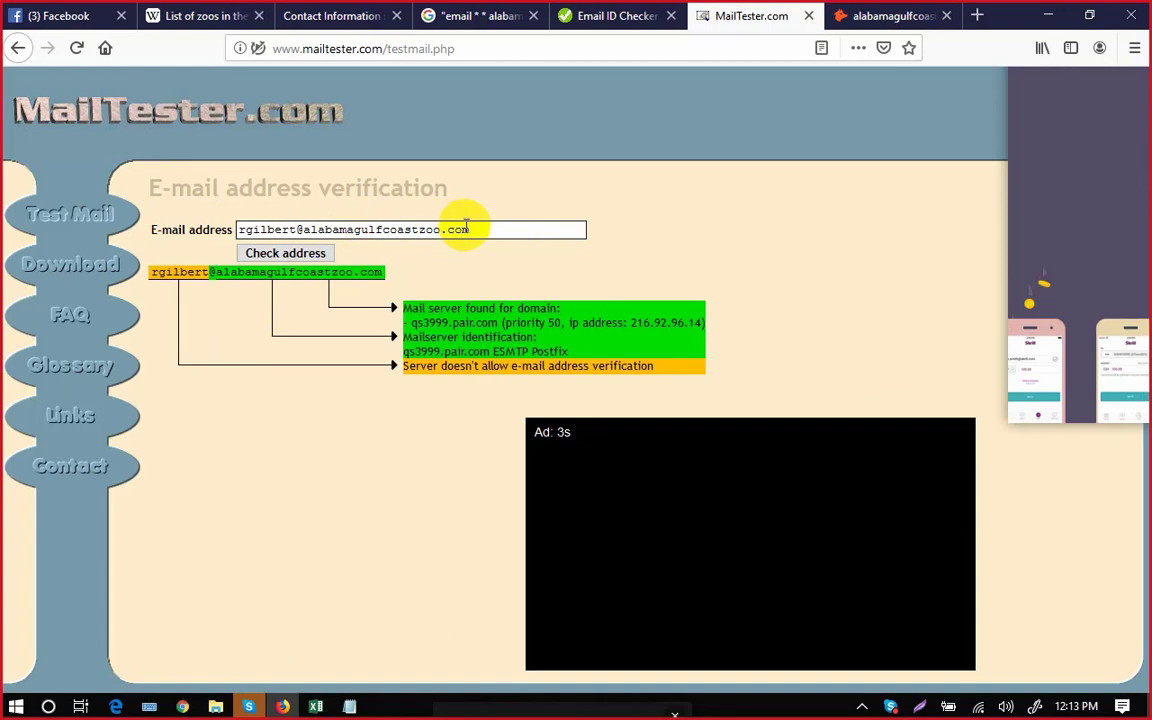
{"action": "left_click", "coordinate": [472, 229]}
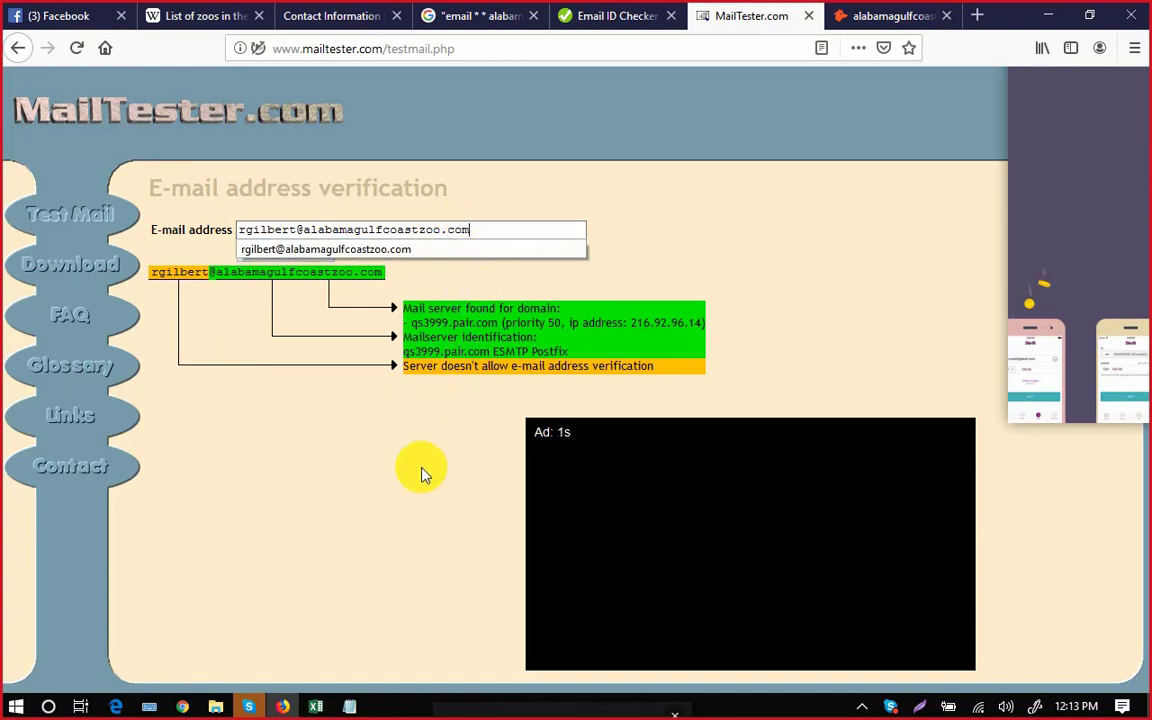
{"action": "left_click", "coordinate": [390, 450]}
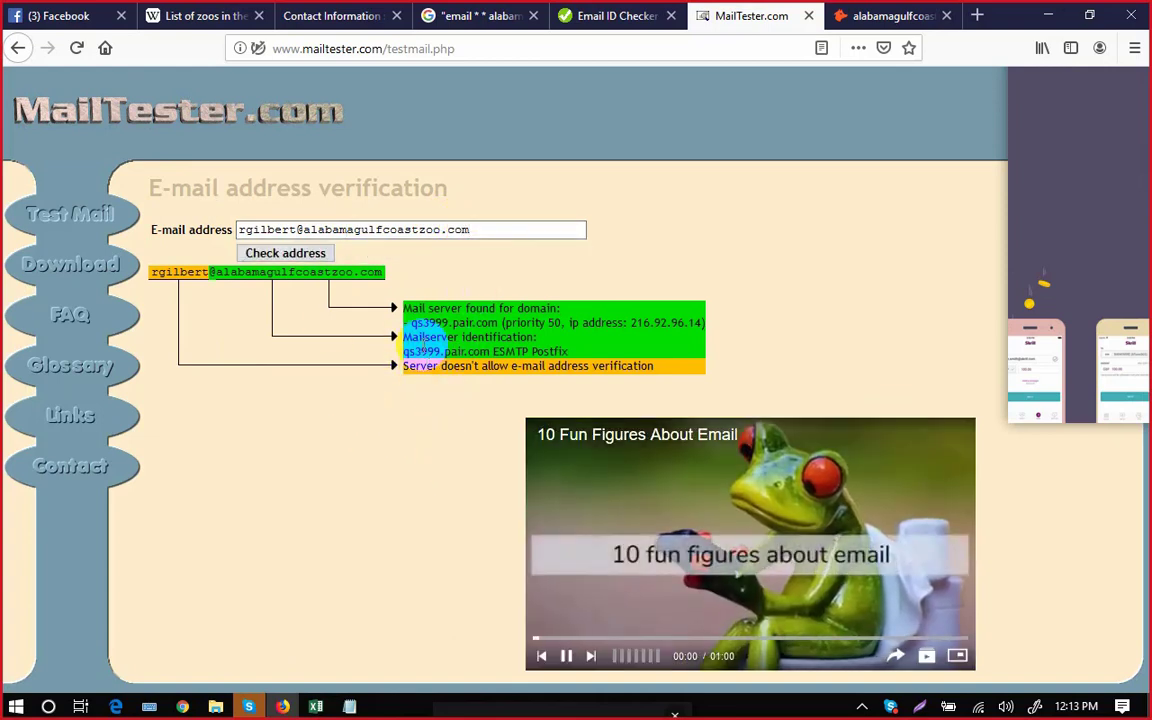
{"action": "left_click_drag", "start_coordinate": [403, 308], "coordinate": [436, 309]}
{"action": "left_click", "coordinate": [425, 312]}
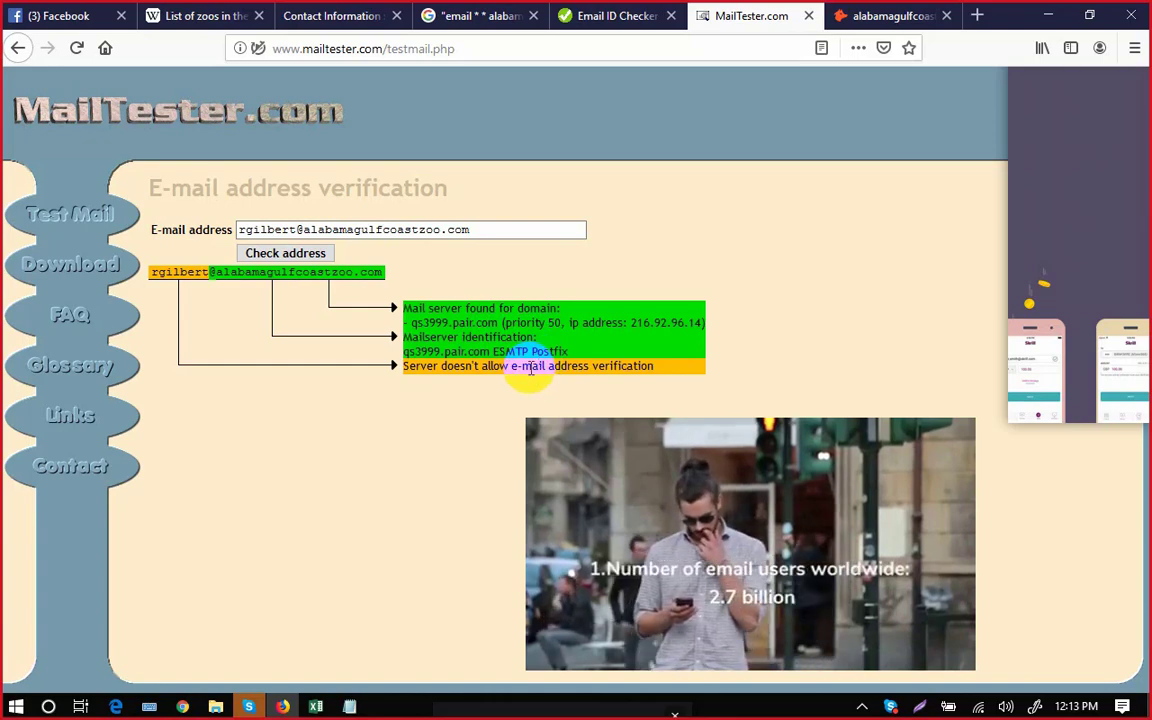
{"action": "left_click", "coordinate": [600, 16]}
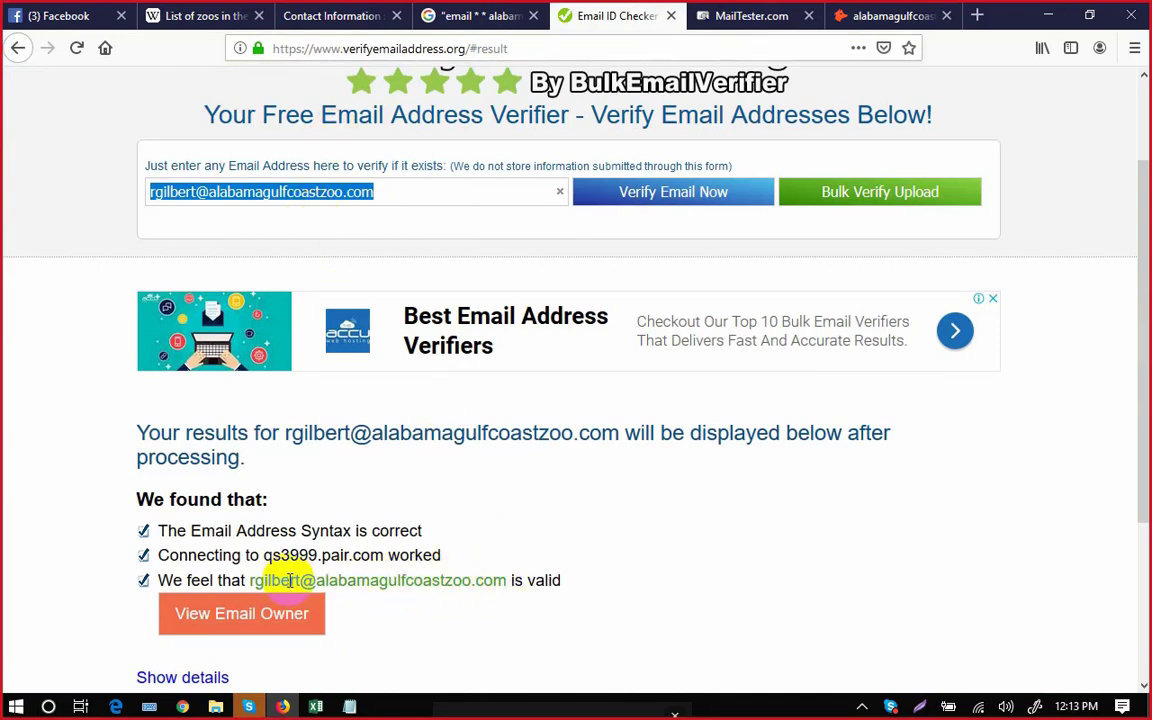
Close the Alabama Gulf Coast Zoo contact tab and return to Wikipedia's list of US zoos.
{"action": "left_click", "coordinate": [584, 540]}
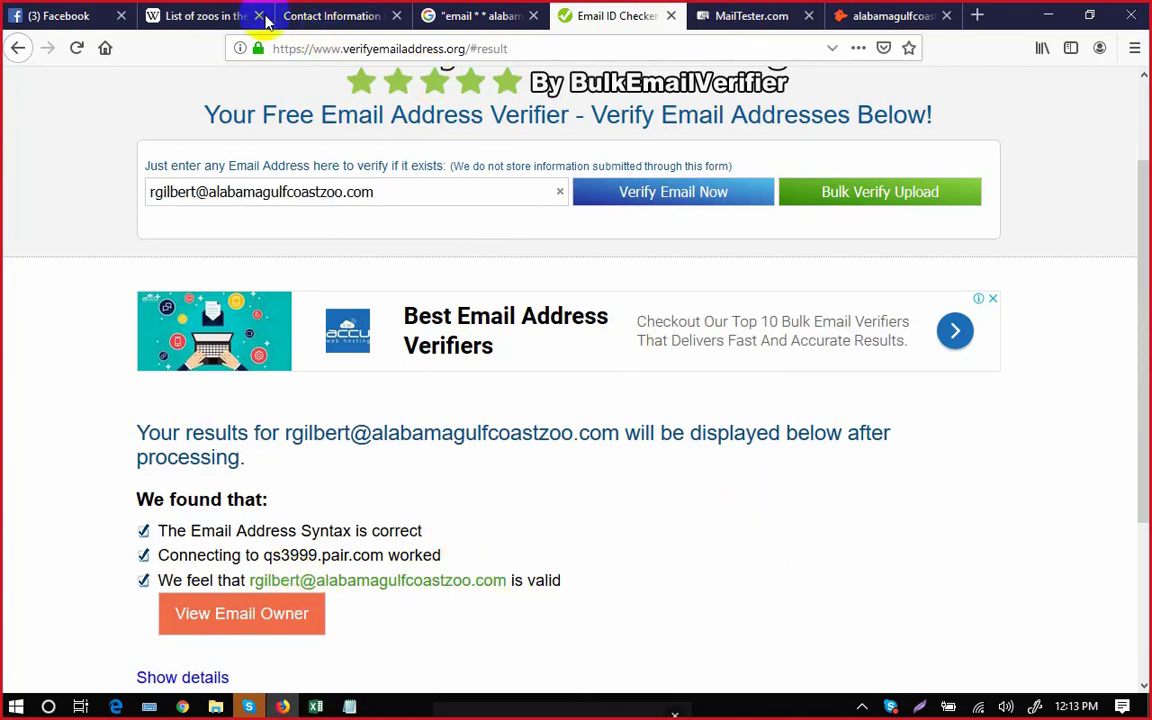
{"action": "left_click", "coordinate": [345, 22]}
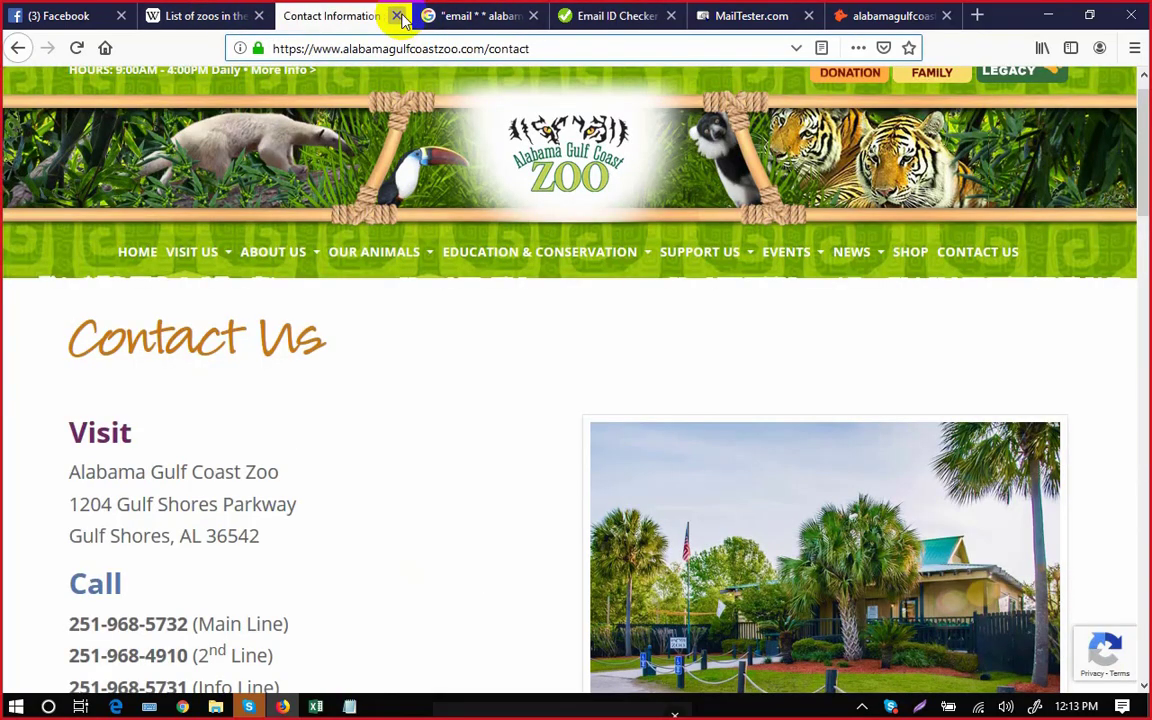
{"action": "left_click", "coordinate": [397, 17]}
{"action": "left_click", "coordinate": [228, 18]}
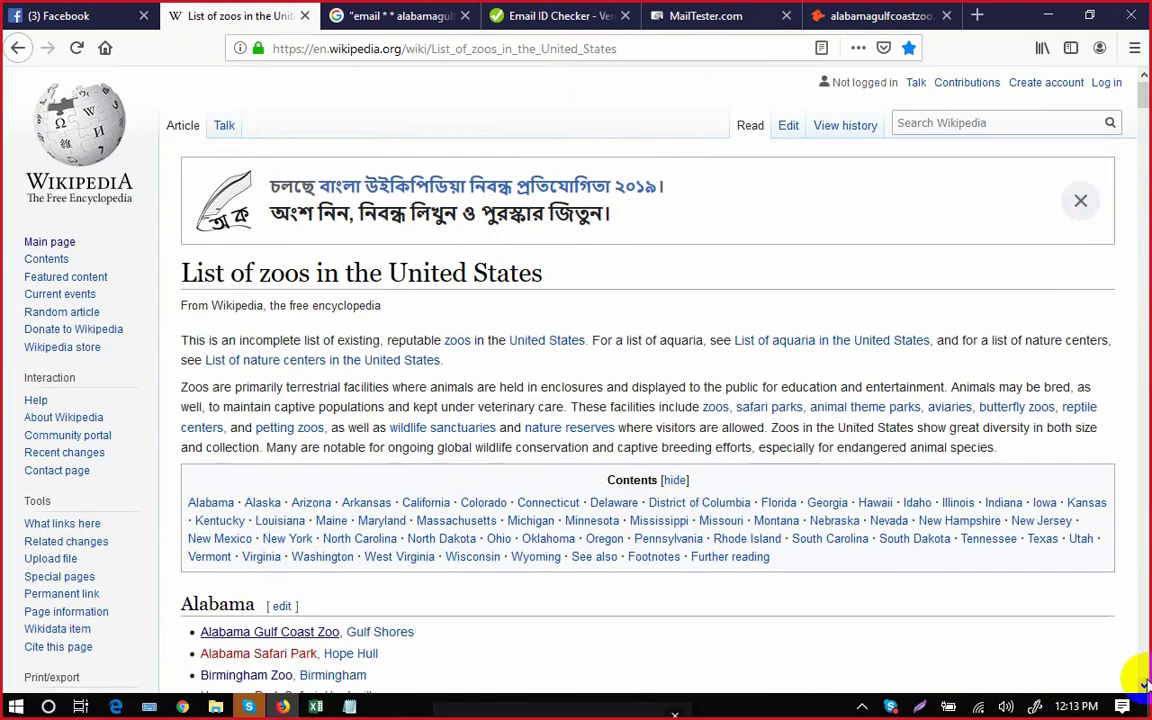
{"action": "scroll", "coordinate": [1143, 683], "scroll_direction": "down", "scroll_amount": 3}
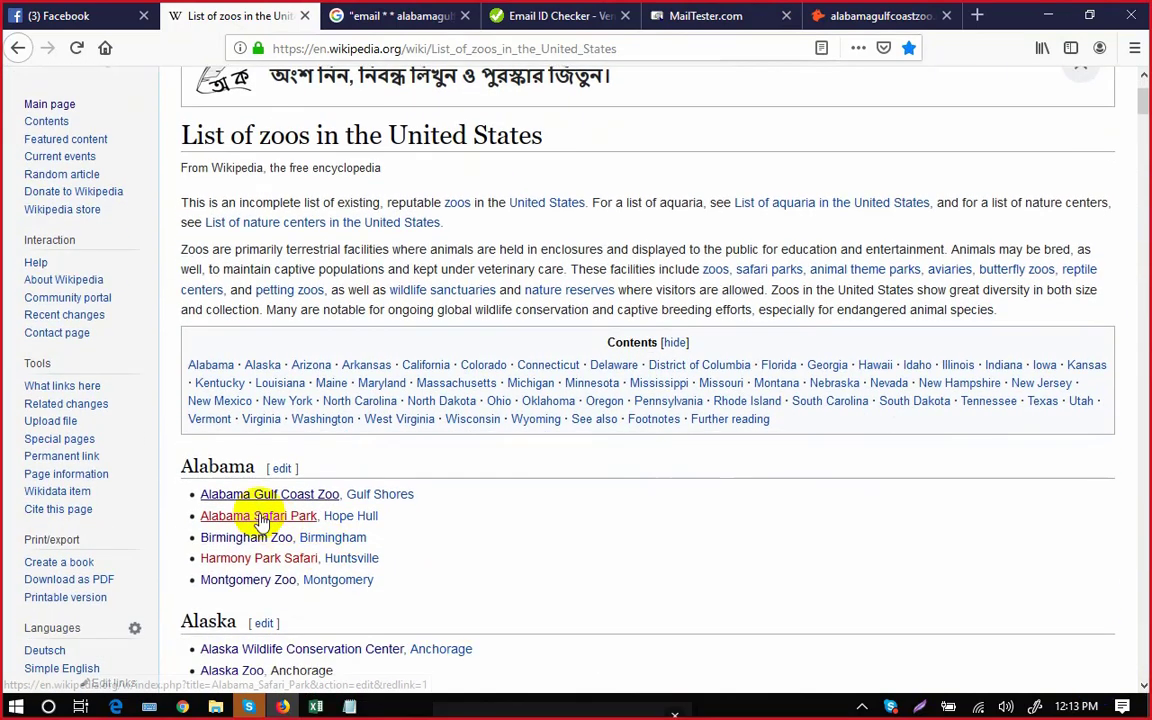
{"action": "right_click", "coordinate": [250, 541]}
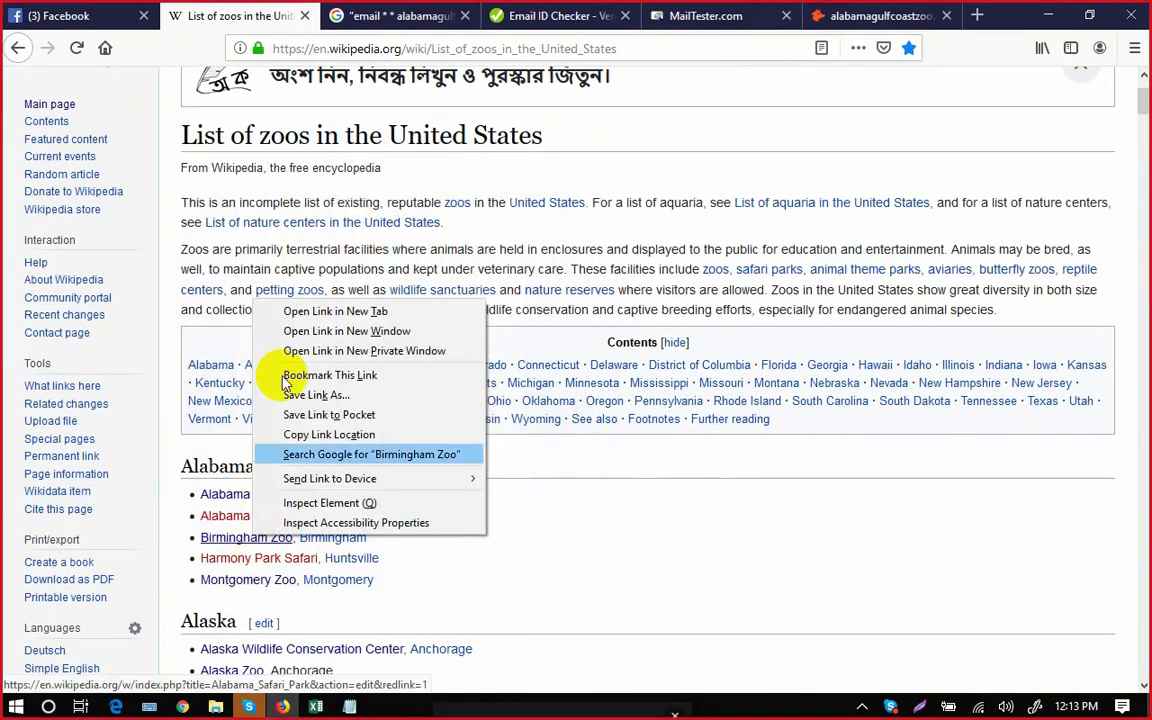
{"action": "left_click", "coordinate": [329, 312]}
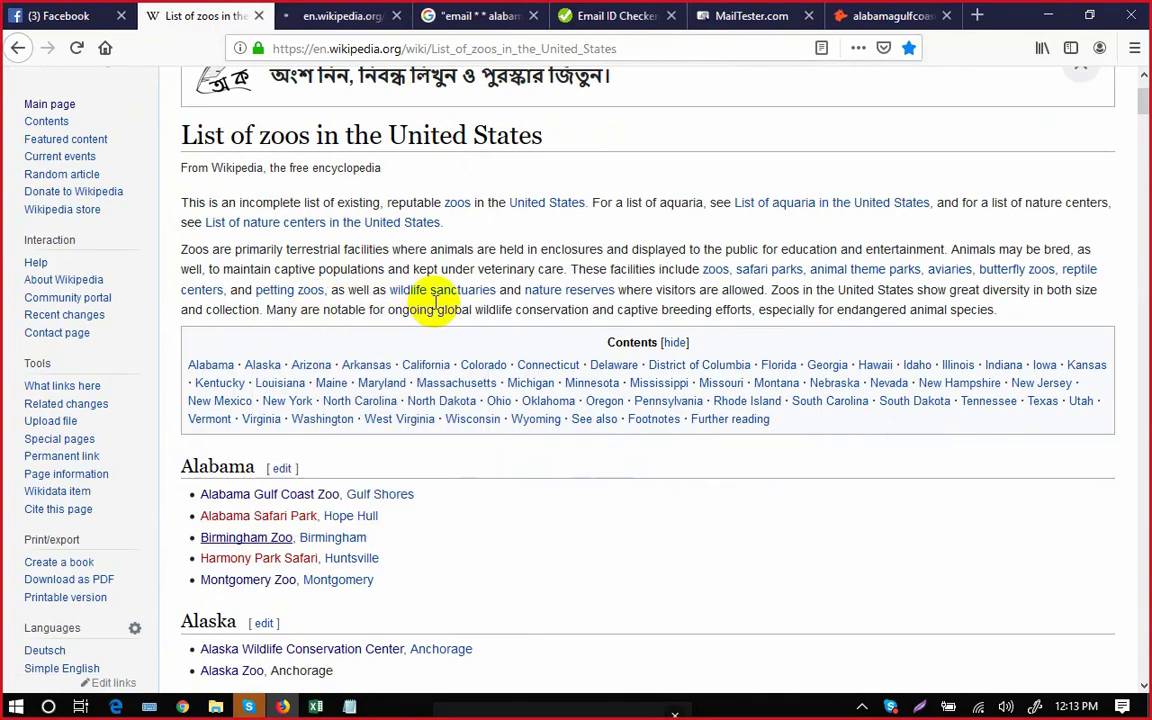
{"action": "left_click", "coordinate": [306, 18]}
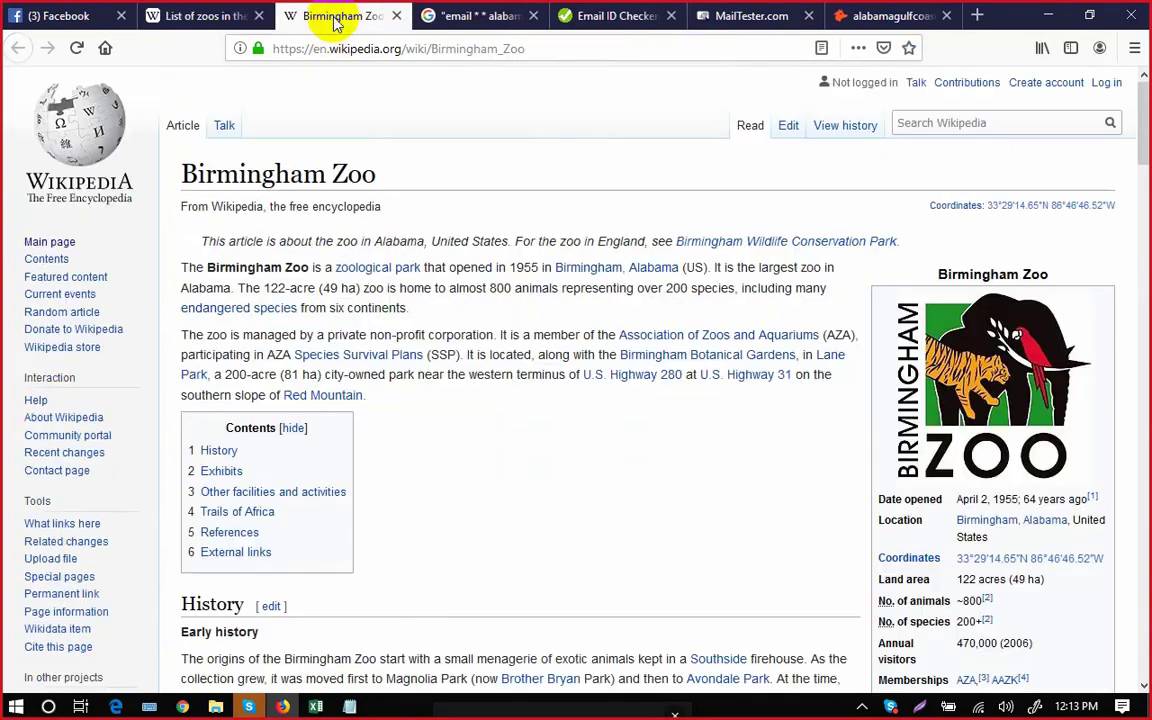
{"action": "scroll", "coordinate": [1134, 134], "scroll_direction": "down", "scroll_amount": 3}
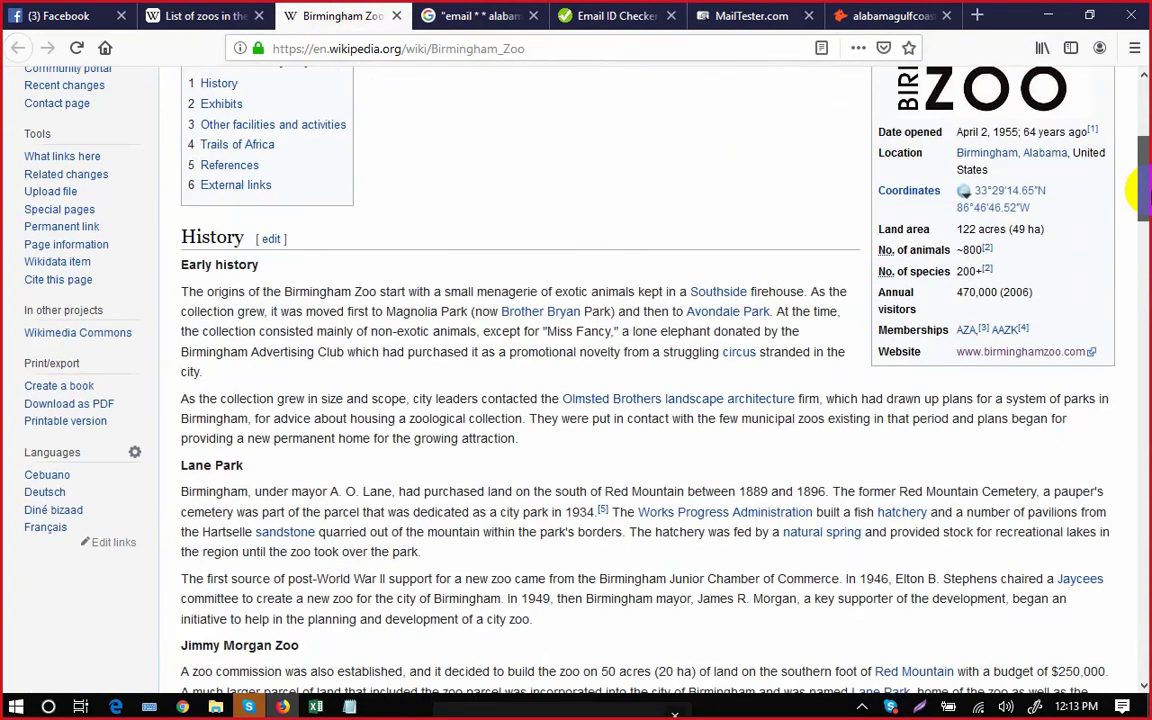
{"action": "left_click", "coordinate": [1021, 352]}
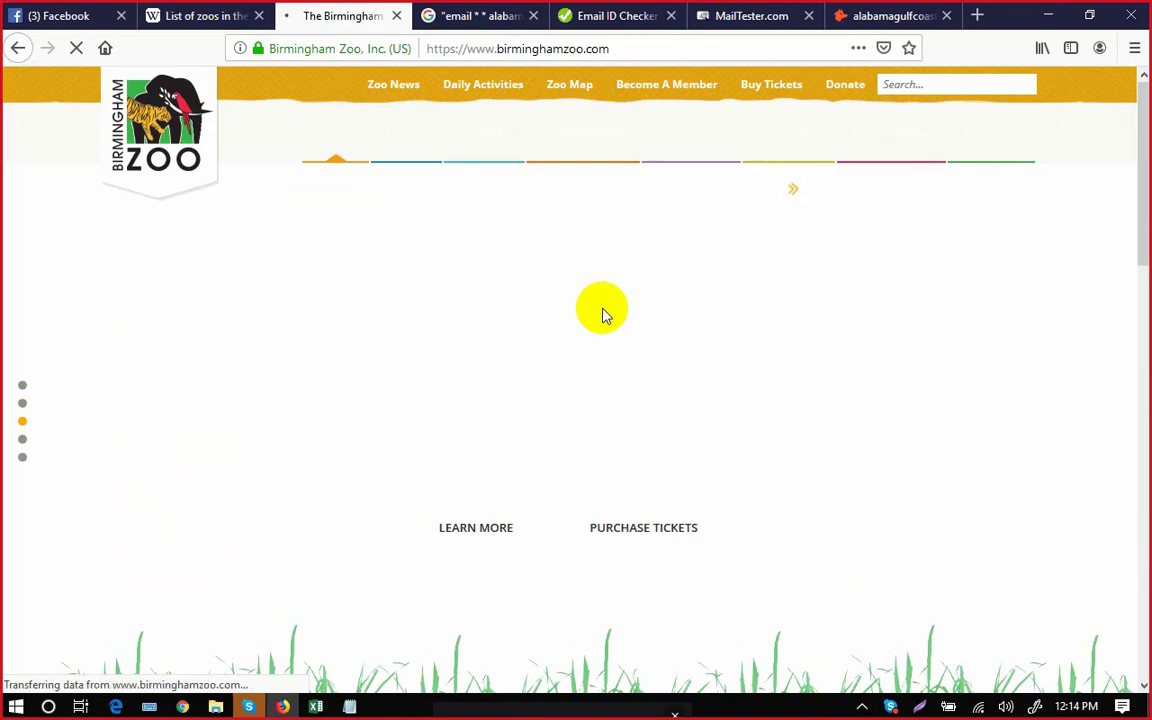
Browse the Birmingham Zoo site's menus to the About Us > Senior Management page.
{"action": "left_click_drag", "start_coordinate": [1140, 200], "coordinate": [1137, 160]}
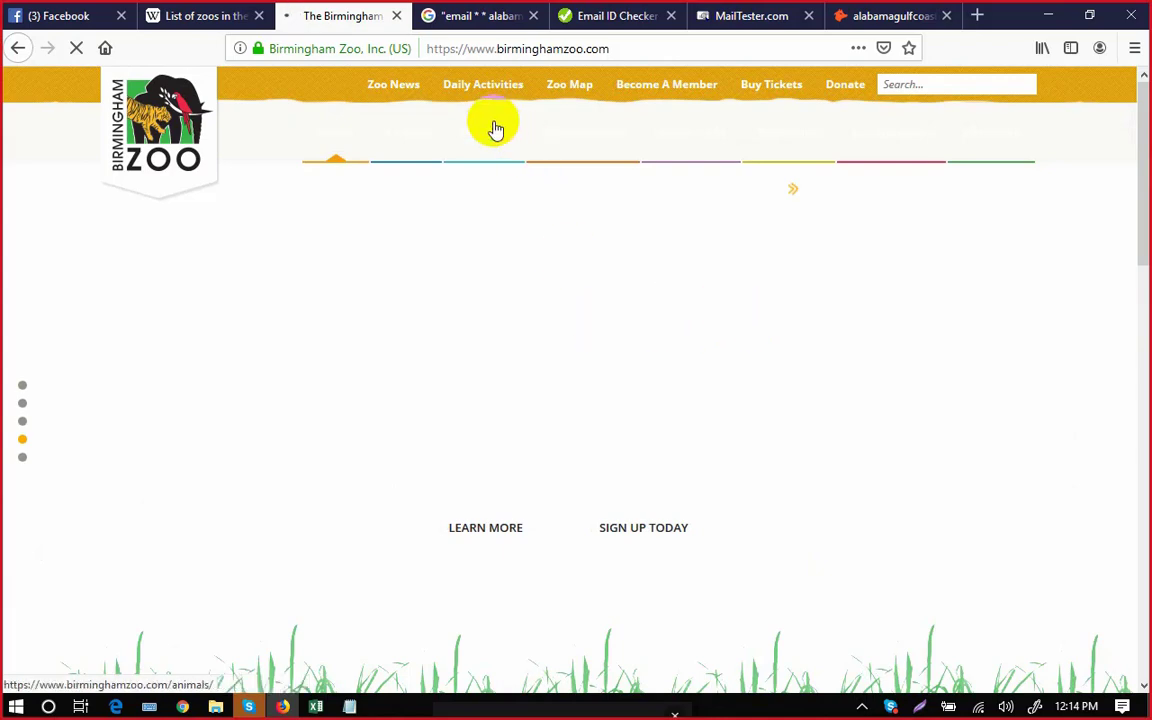
{"action": "mouse_move", "coordinate": [491, 143]}
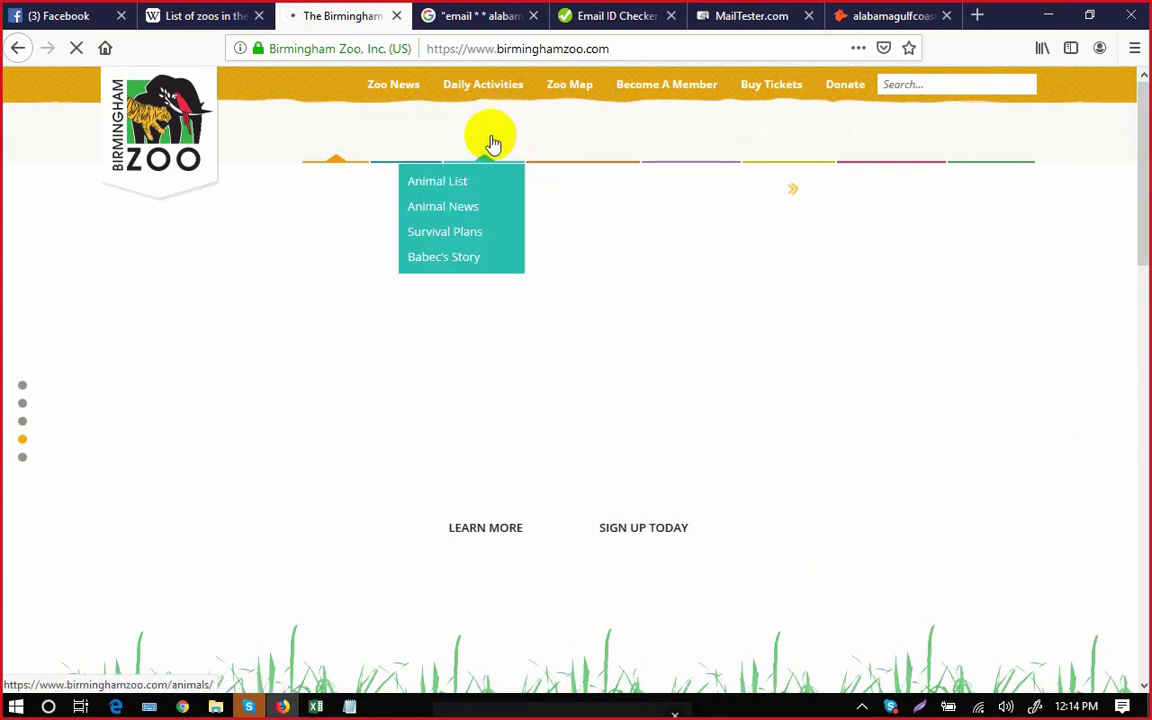
{"action": "mouse_move", "coordinate": [391, 143]}
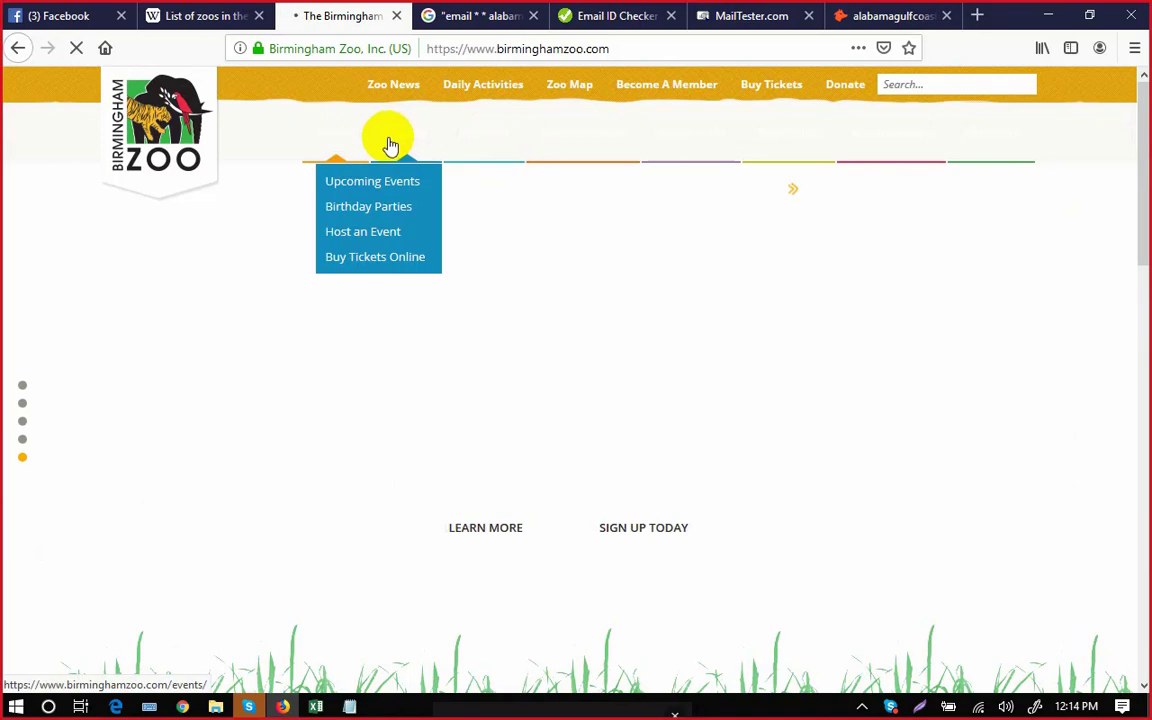
{"action": "mouse_move", "coordinate": [575, 142]}
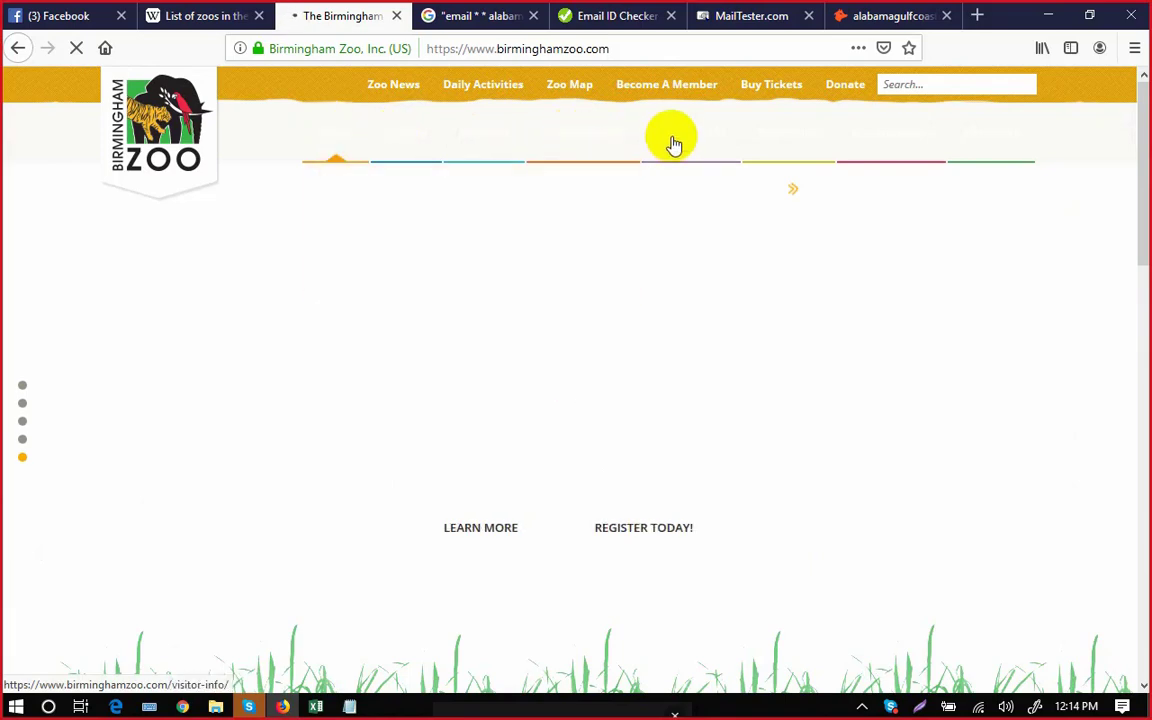
{"action": "mouse_move", "coordinate": [680, 143]}
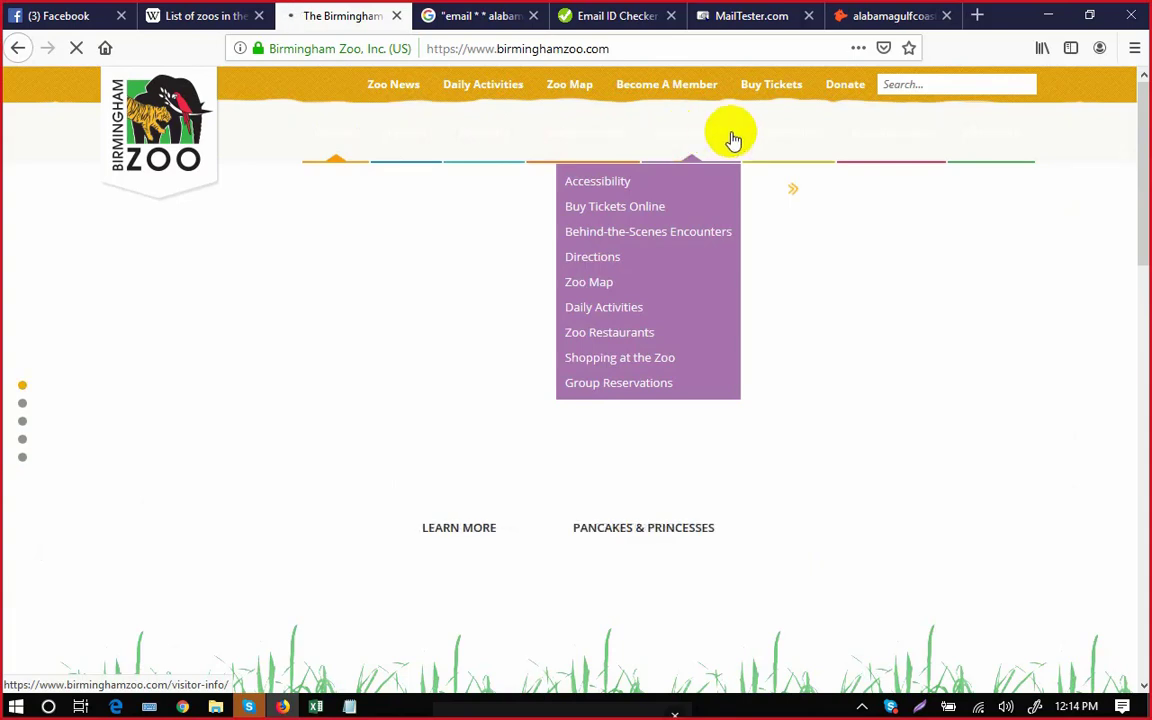
{"action": "mouse_move", "coordinate": [774, 137]}
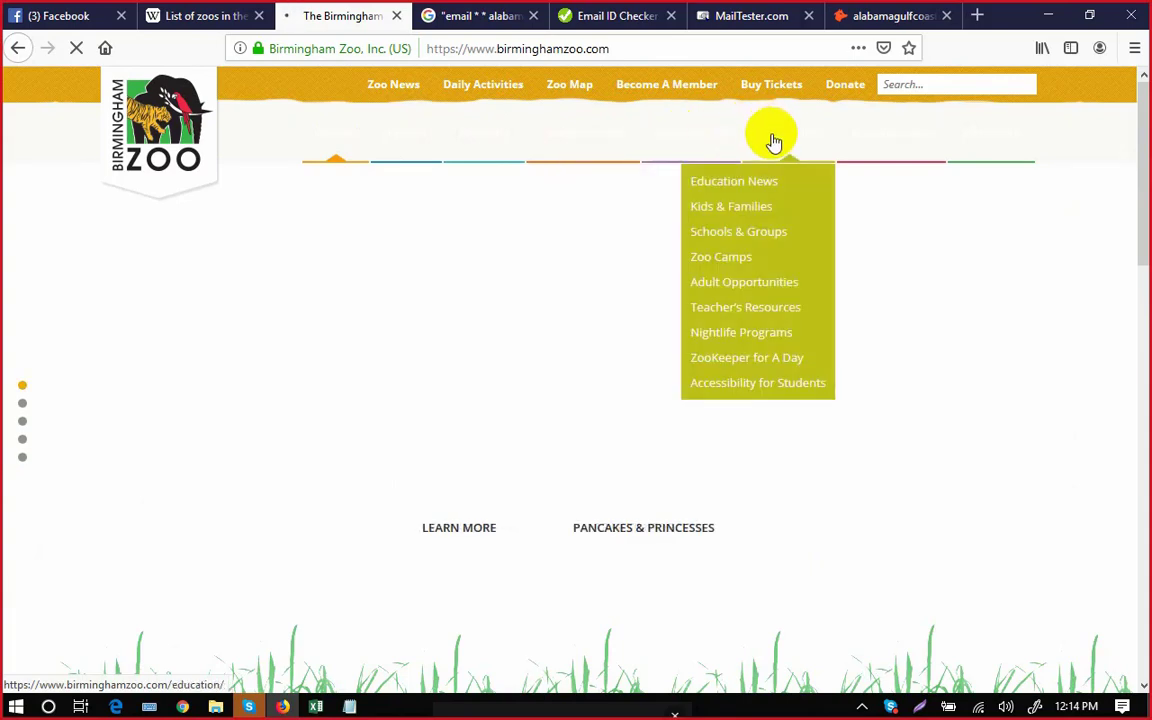
{"action": "mouse_move", "coordinate": [890, 143]}
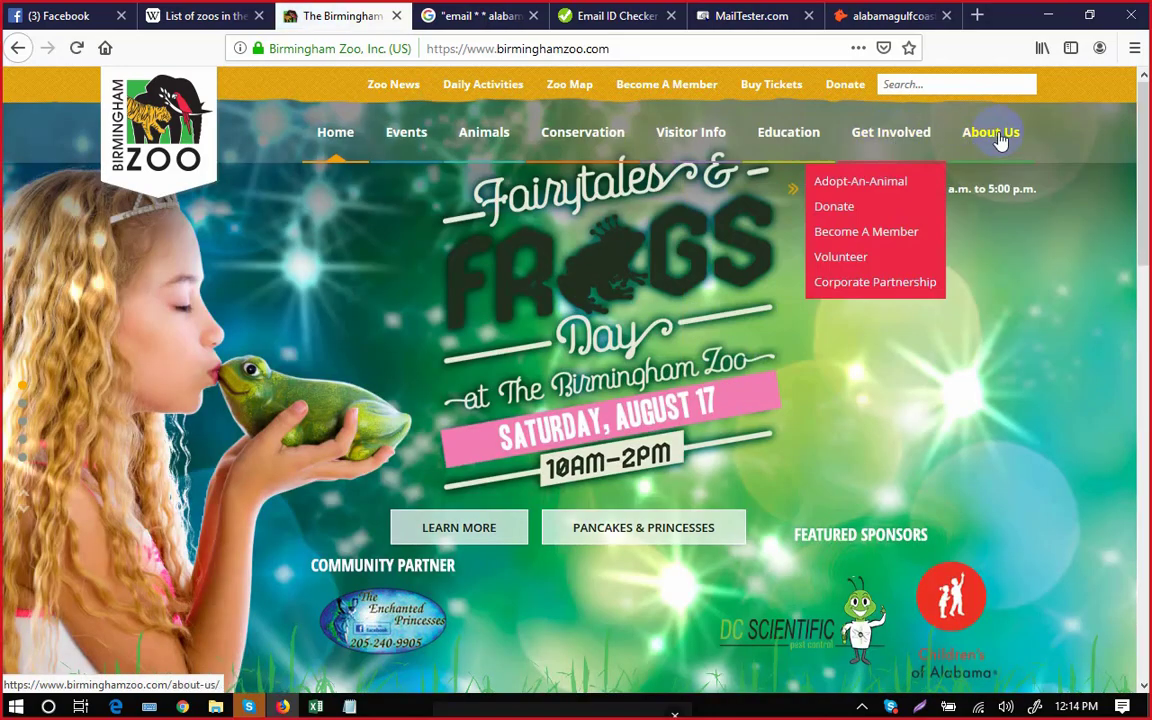
{"action": "mouse_move", "coordinate": [998, 141]}
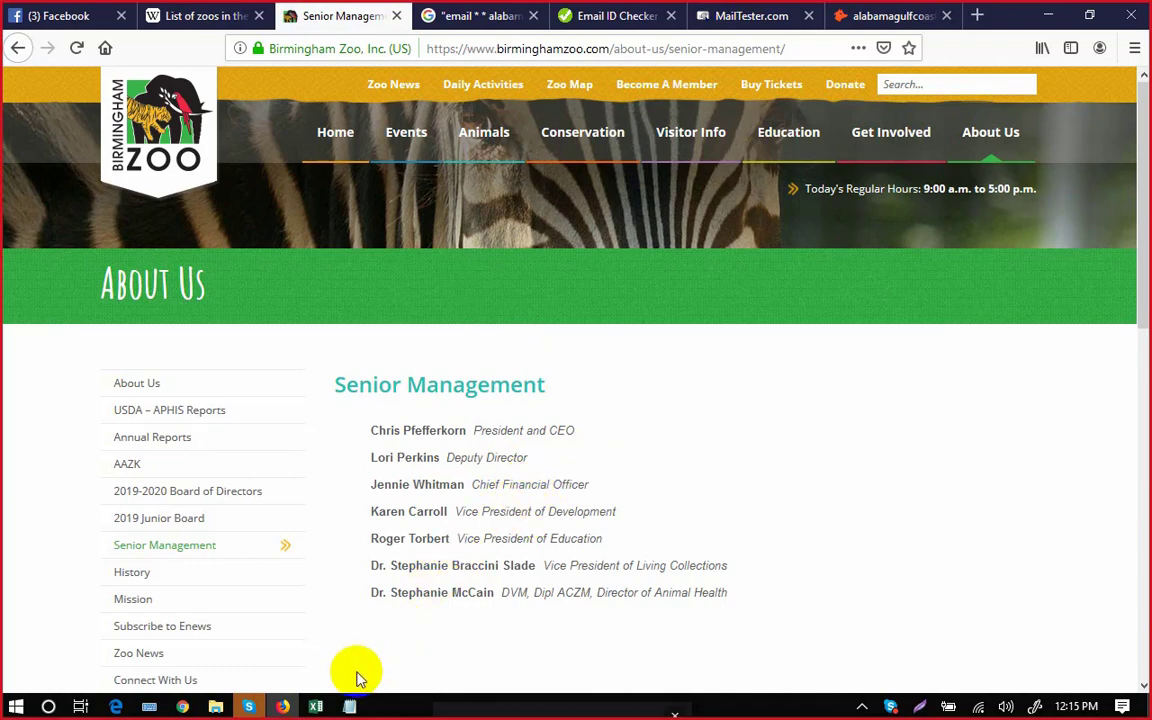
Bring the Excel zoo contact workbook back, briefly checking the Notepad notes.
{"action": "left_click", "coordinate": [318, 707]}
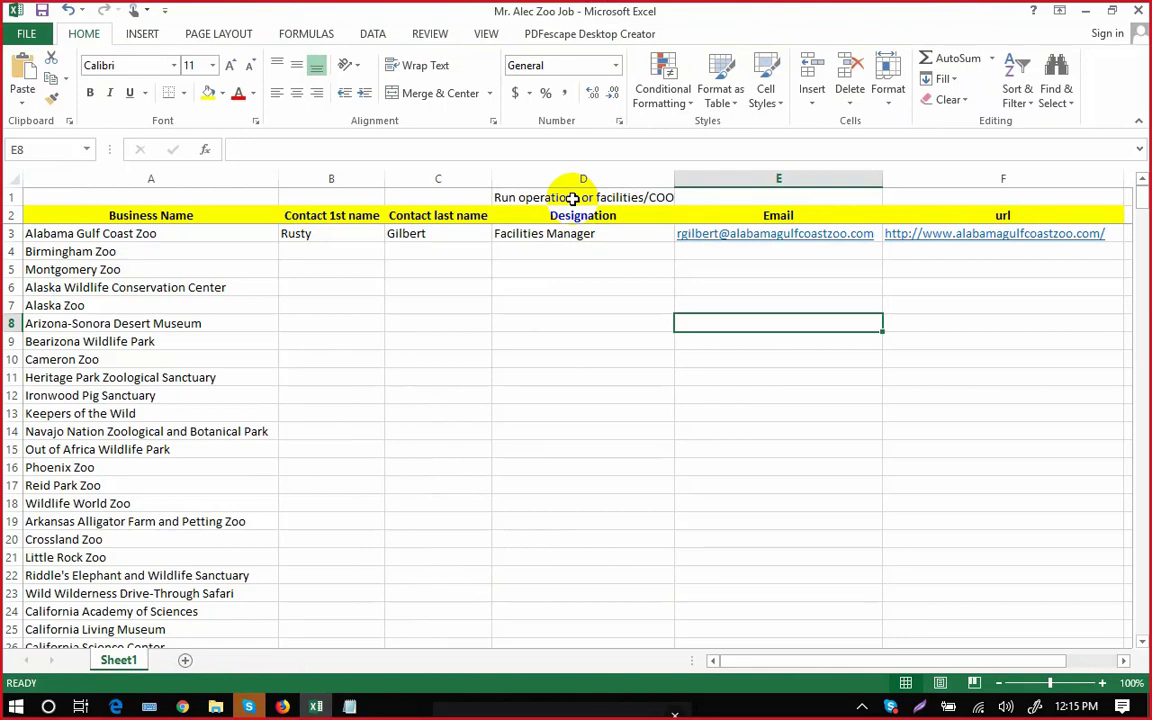
{"action": "left_click", "coordinate": [352, 707]}
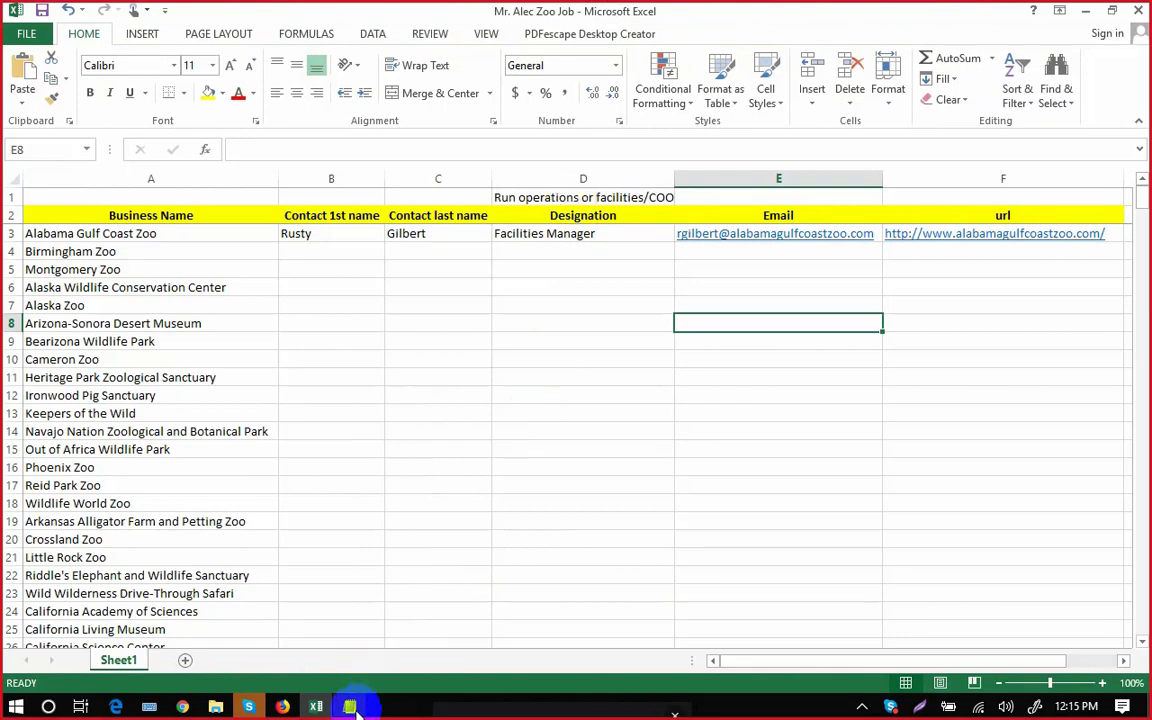
{"action": "left_click", "coordinate": [350, 707]}
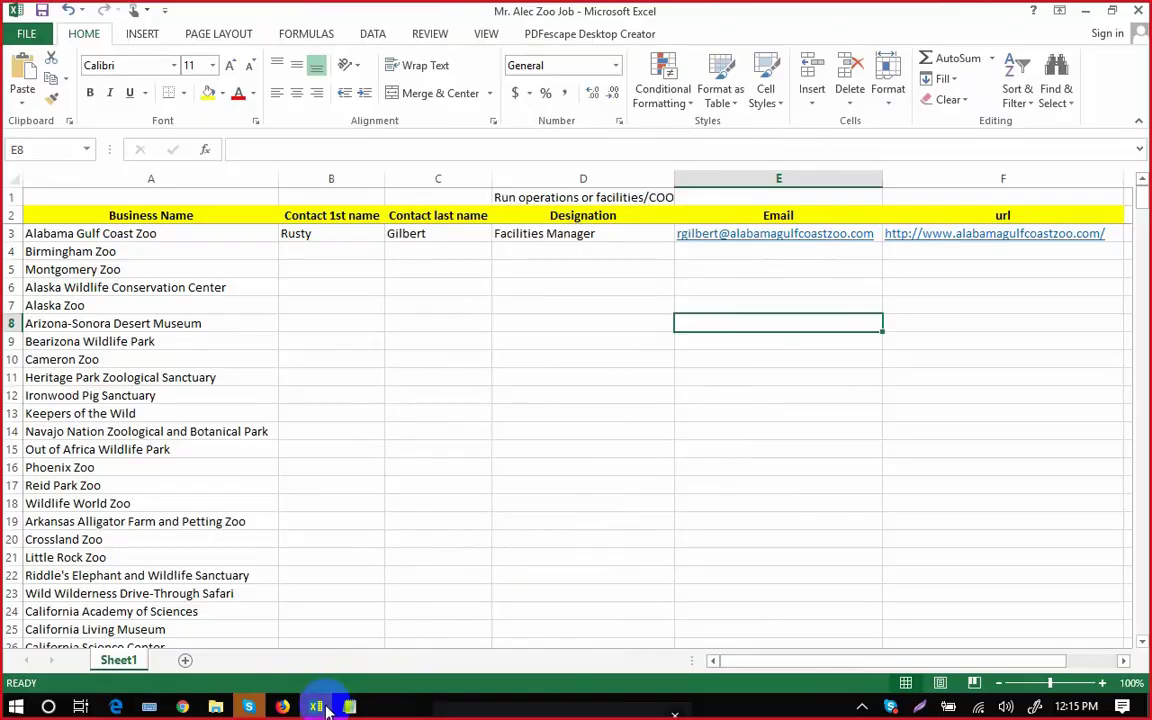
Copy the development VP's name from the zoo page into B4, moving the surname into C4.
{"action": "left_click", "coordinate": [318, 707]}
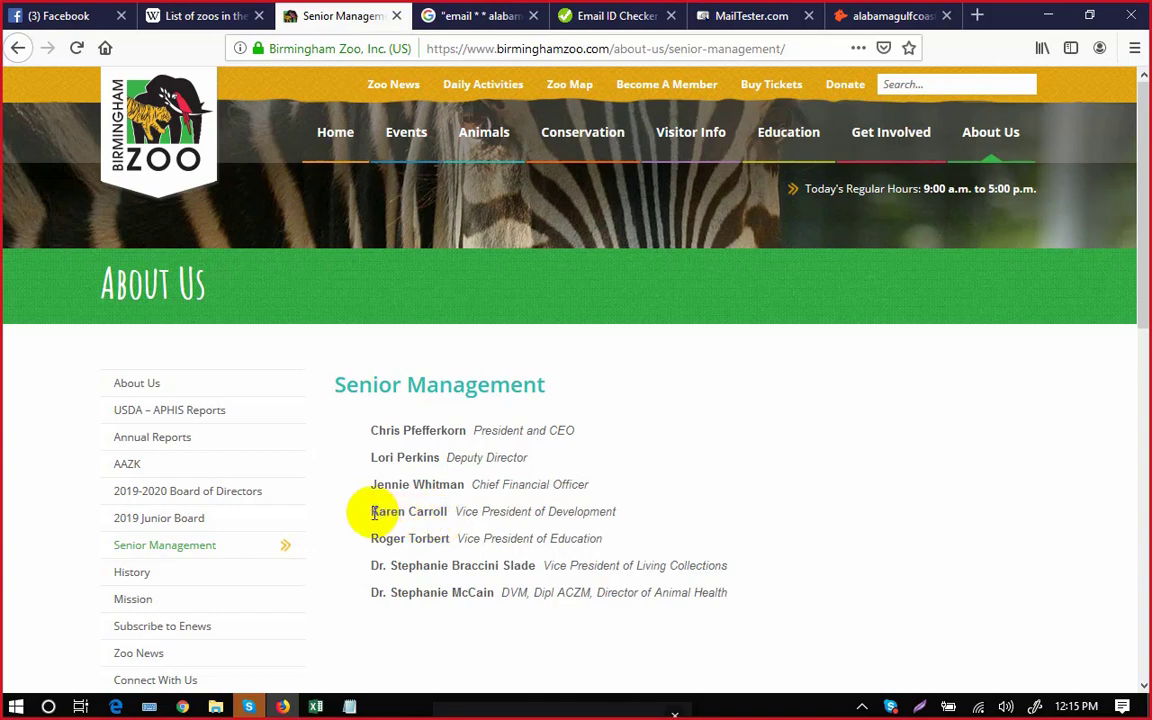
{"action": "left_click_drag", "start_coordinate": [370, 511], "coordinate": [453, 513]}
{"action": "key", "text": "ctrl+c"}
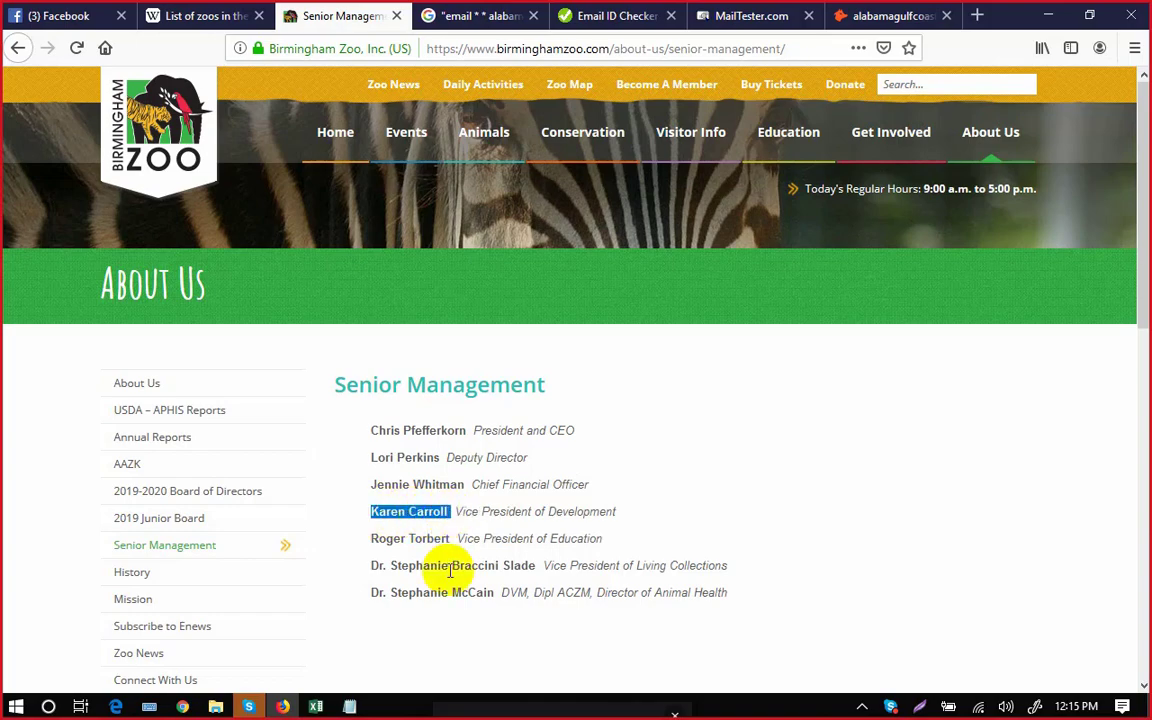
{"action": "left_click", "coordinate": [316, 706]}
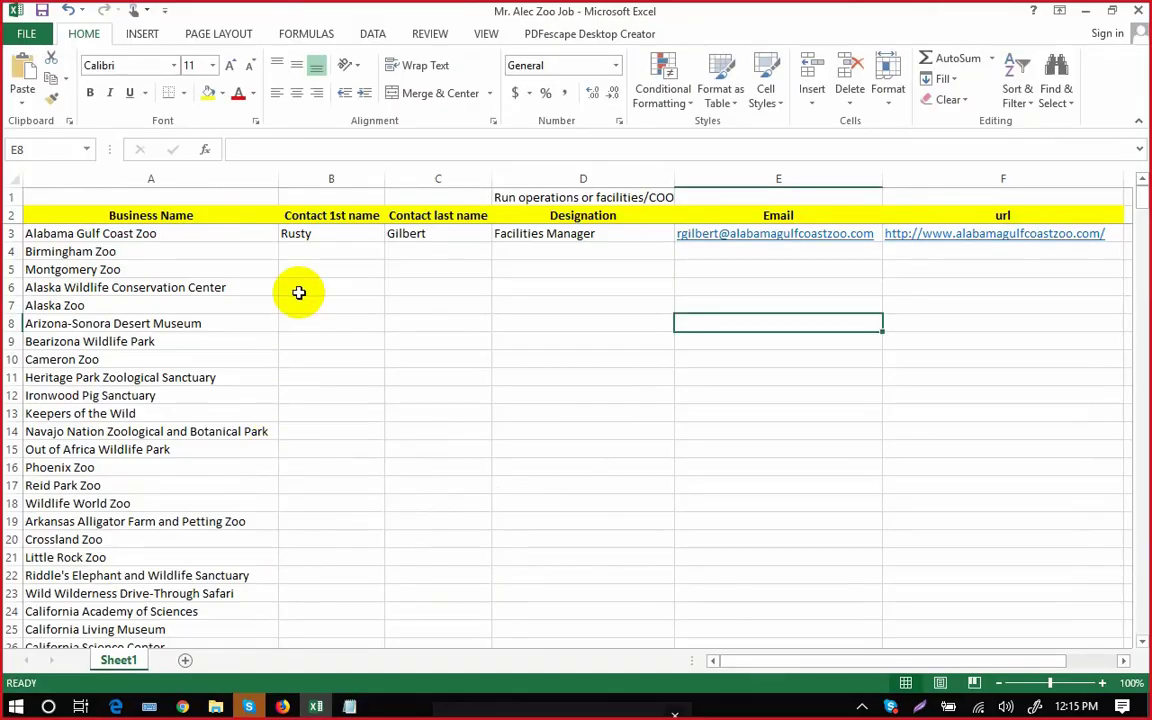
{"action": "double_click", "coordinate": [316, 250]}
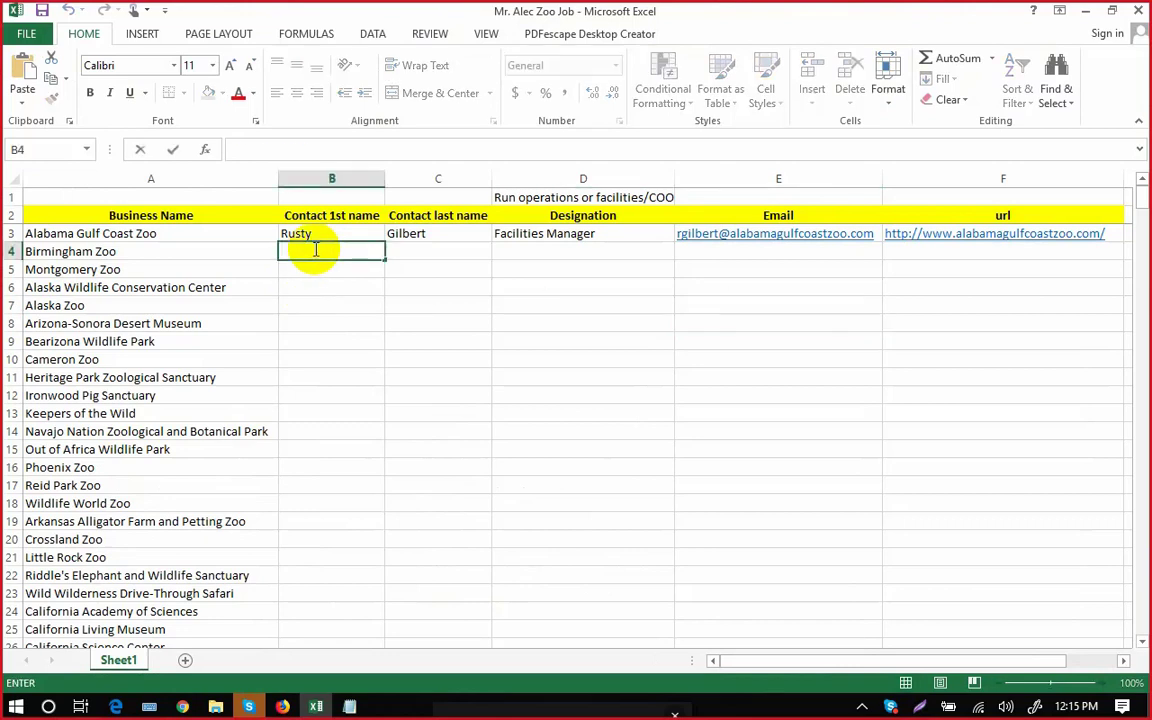
{"action": "key", "text": "ctrl+v"}
{"action": "double_click", "coordinate": [333, 251]}
{"action": "key", "text": "ctrl+x"}
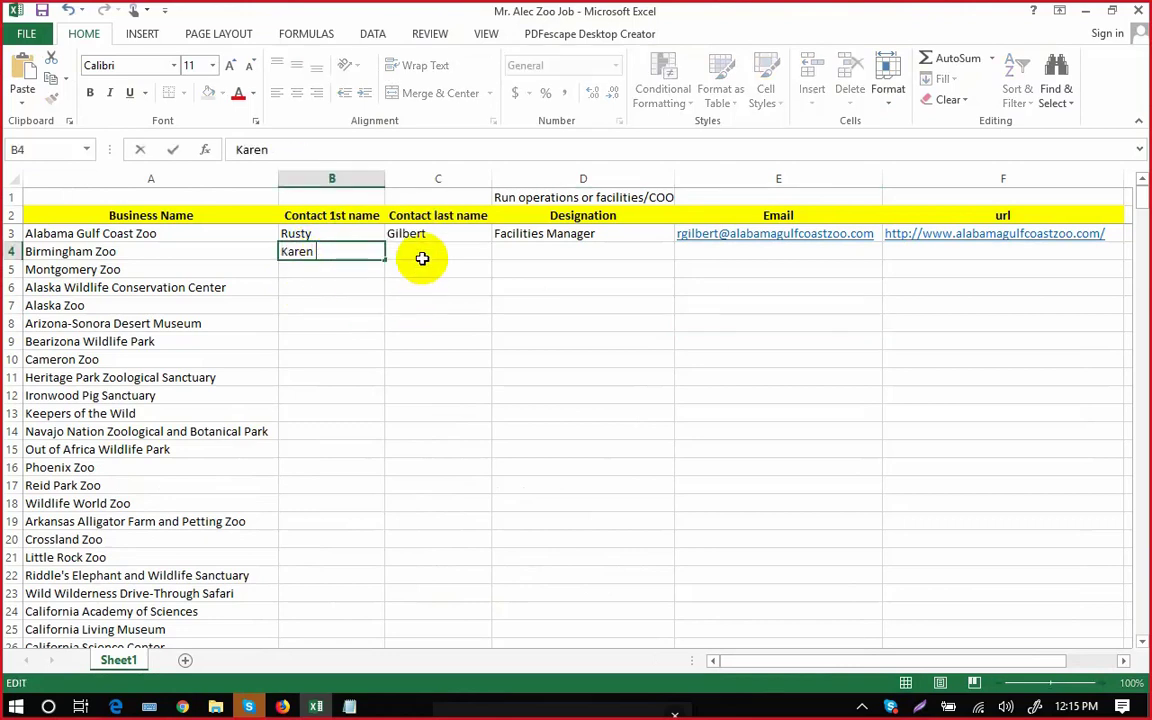
{"action": "double_click", "coordinate": [424, 250]}
{"action": "key", "text": "ctrl+v"}
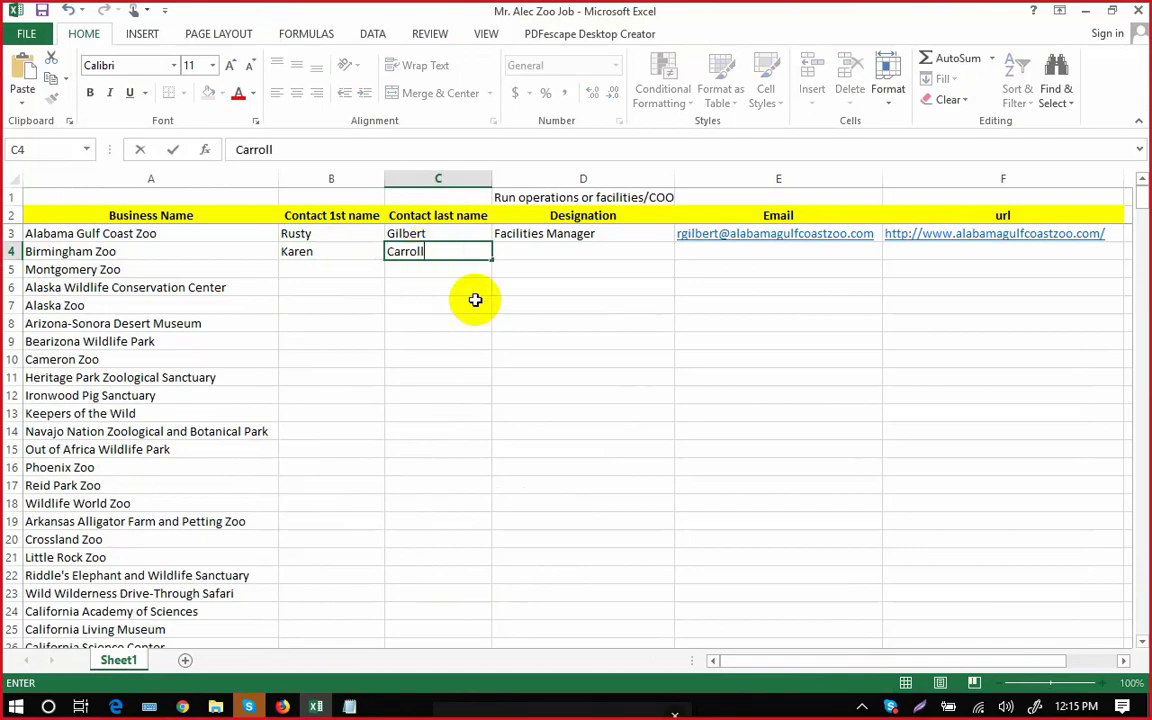
{"action": "left_click", "coordinate": [545, 319]}
Copy the title 'Vice President of Development' into D4.
{"action": "left_click", "coordinate": [283, 707]}
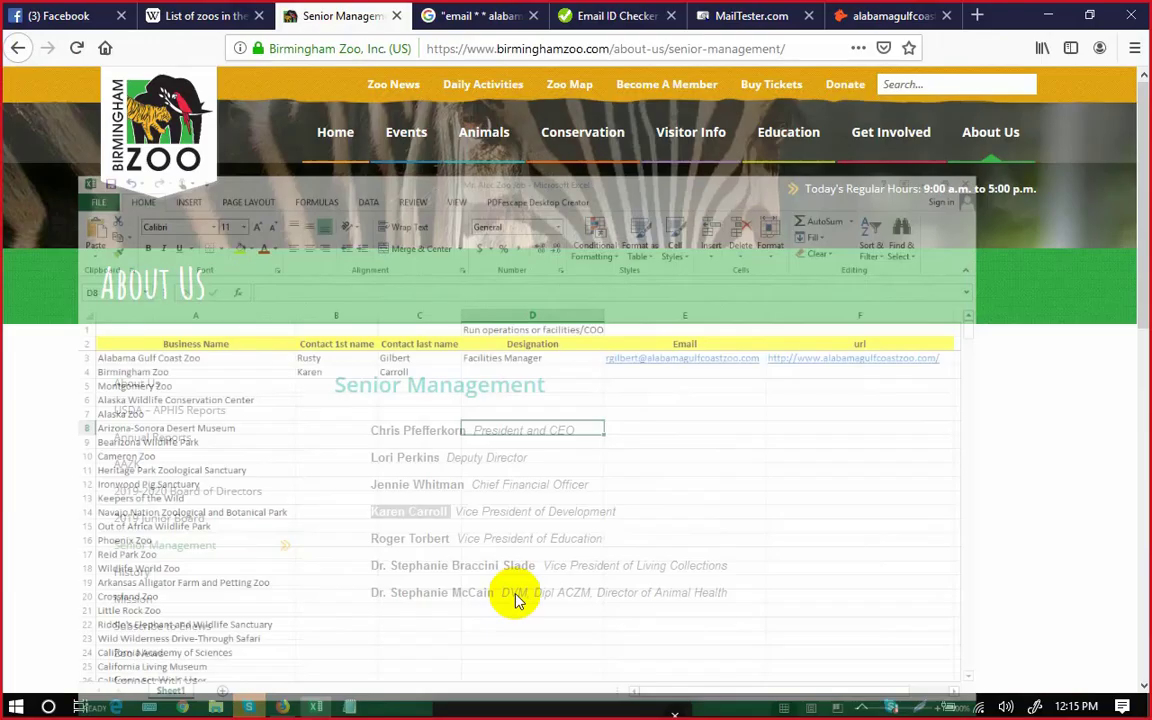
{"action": "left_click_drag", "start_coordinate": [456, 511], "coordinate": [618, 520]}
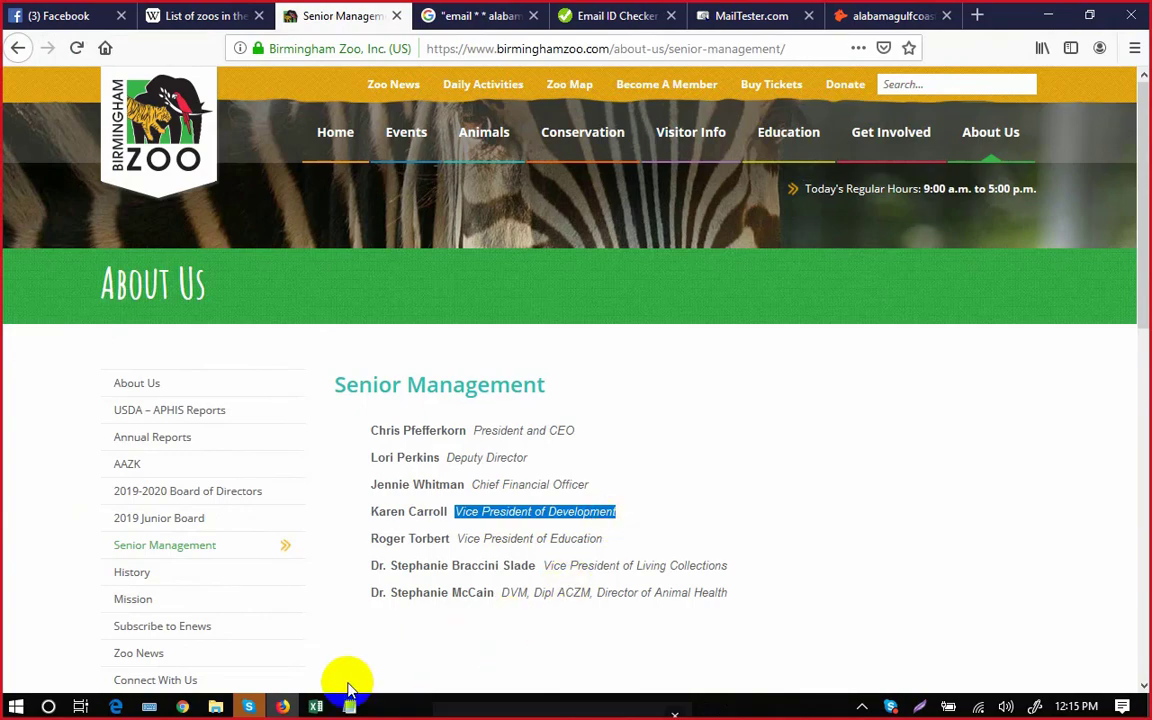
{"action": "left_click", "coordinate": [316, 703]}
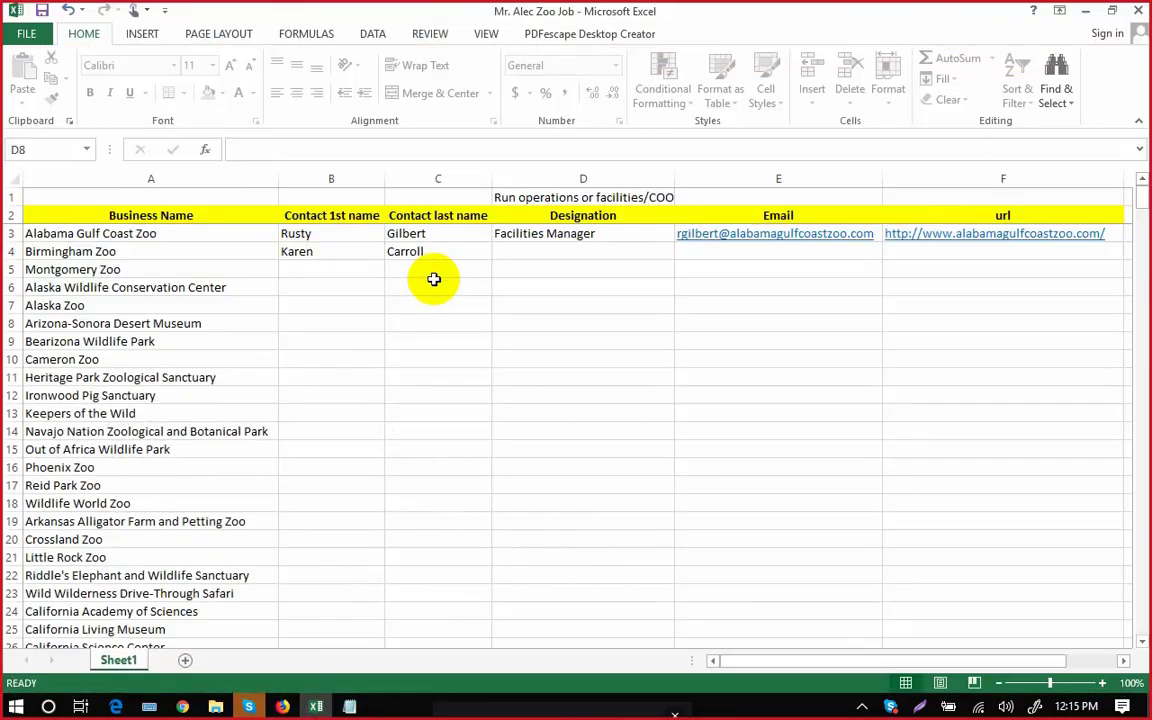
{"action": "left_click", "coordinate": [545, 251]}
{"action": "key", "text": "ctrl+v"}
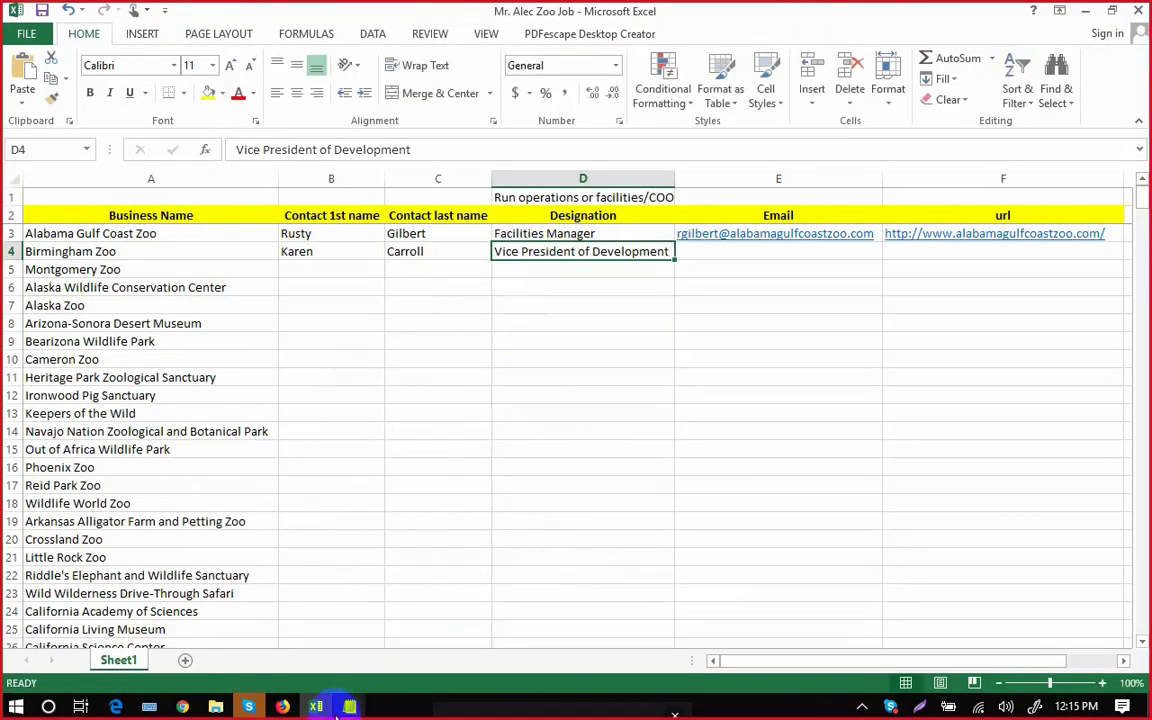
{"action": "left_click", "coordinate": [283, 706]}
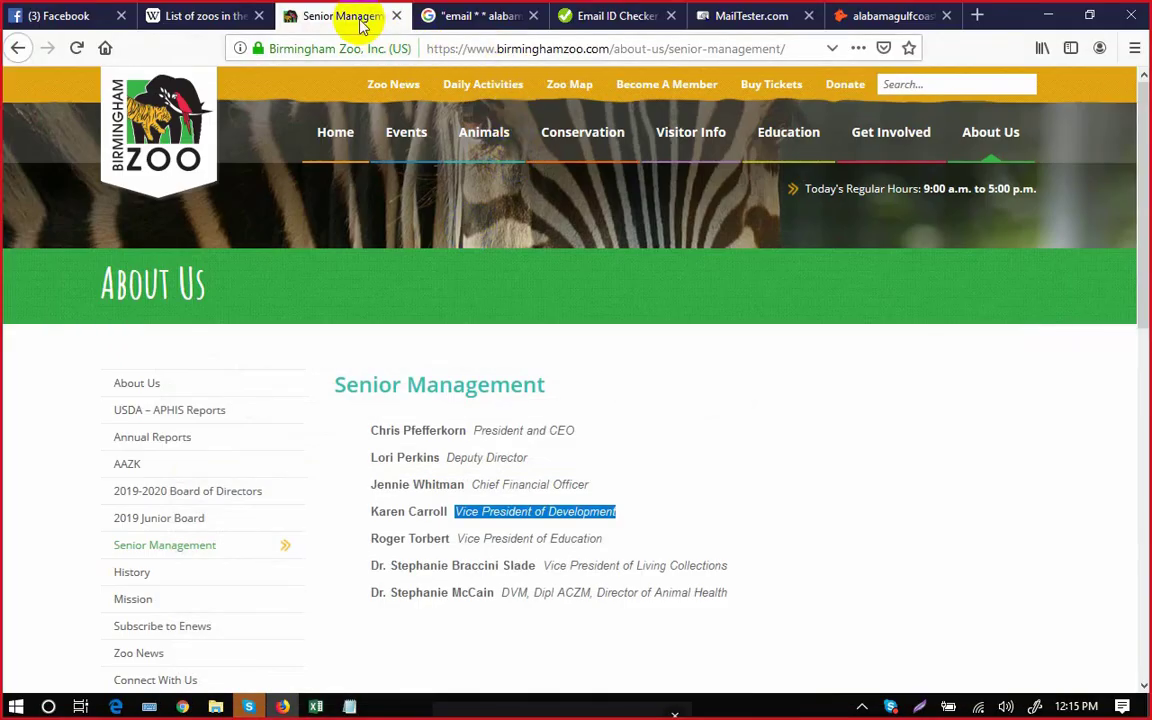
{"action": "left_click_drag", "start_coordinate": [607, 48], "coordinate": [425, 48]}
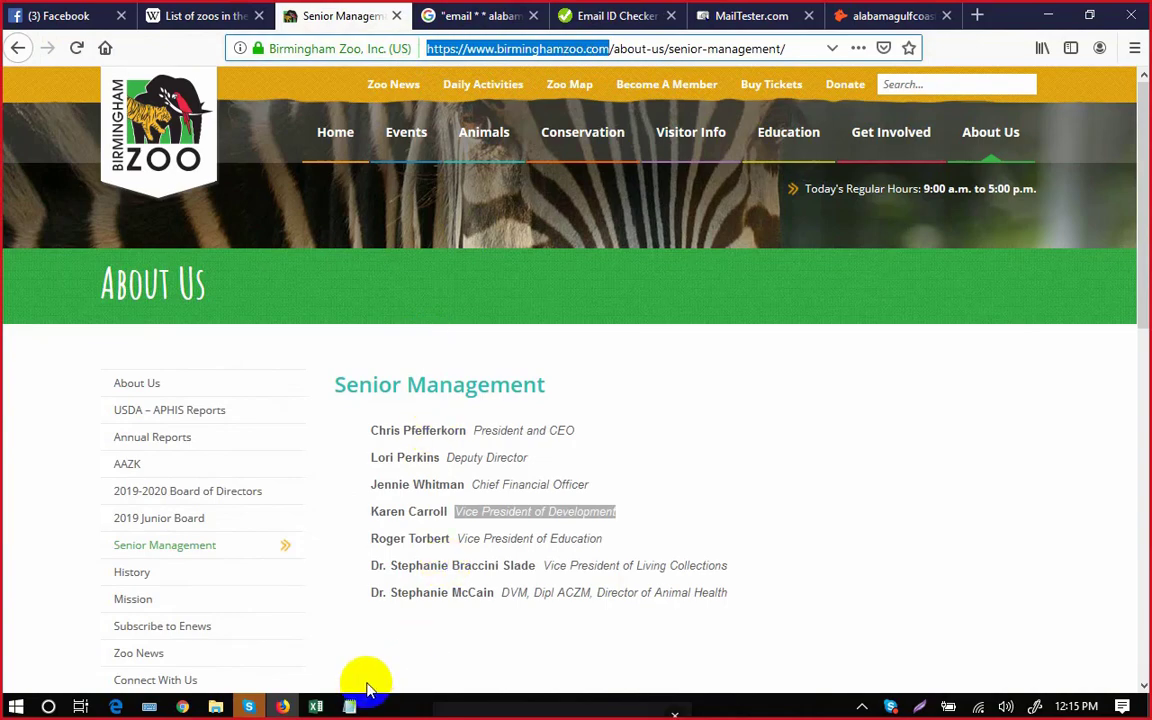
{"action": "left_click", "coordinate": [316, 706]}
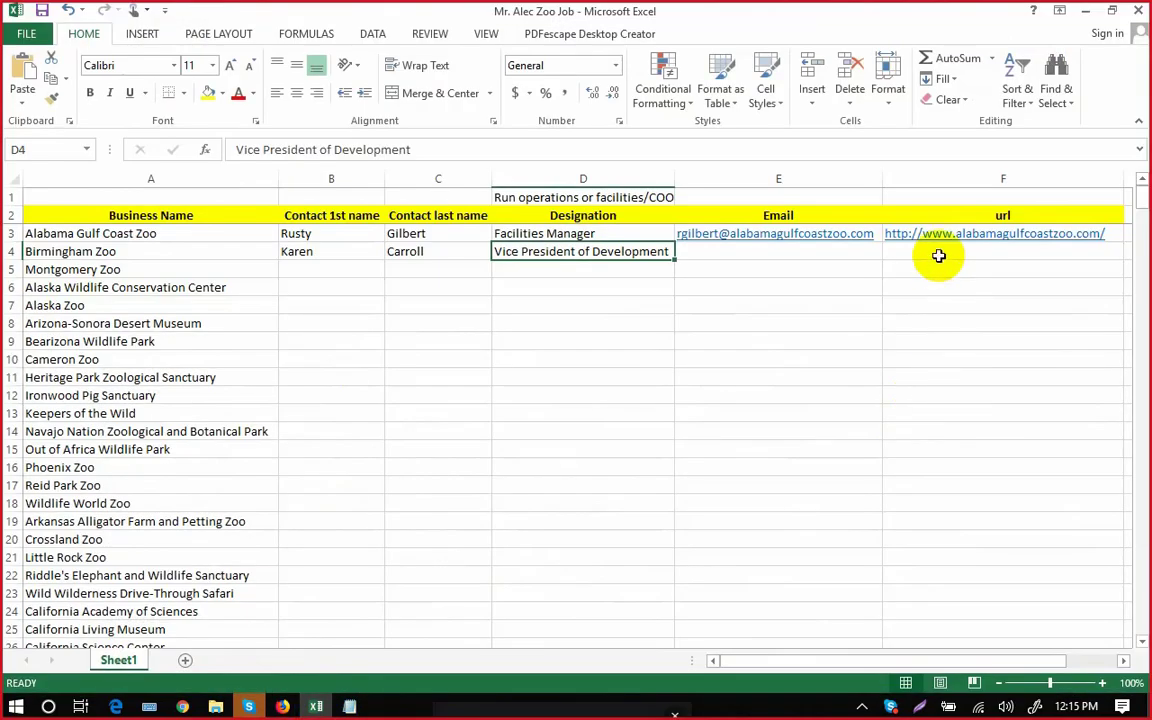
{"action": "left_click", "coordinate": [940, 252]}
{"action": "key", "text": "ctrl+v"}
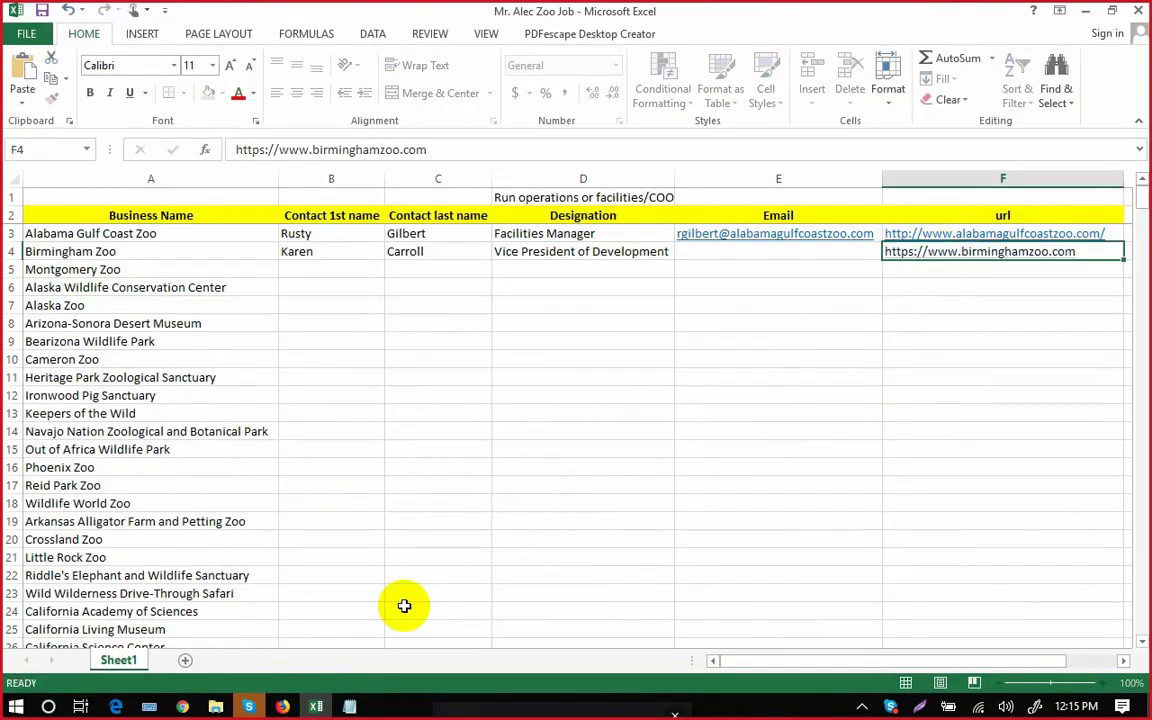
Open the Birmingham Zoo Contact Us page and copy the General Information e-mail address.
{"action": "left_click", "coordinate": [316, 706]}
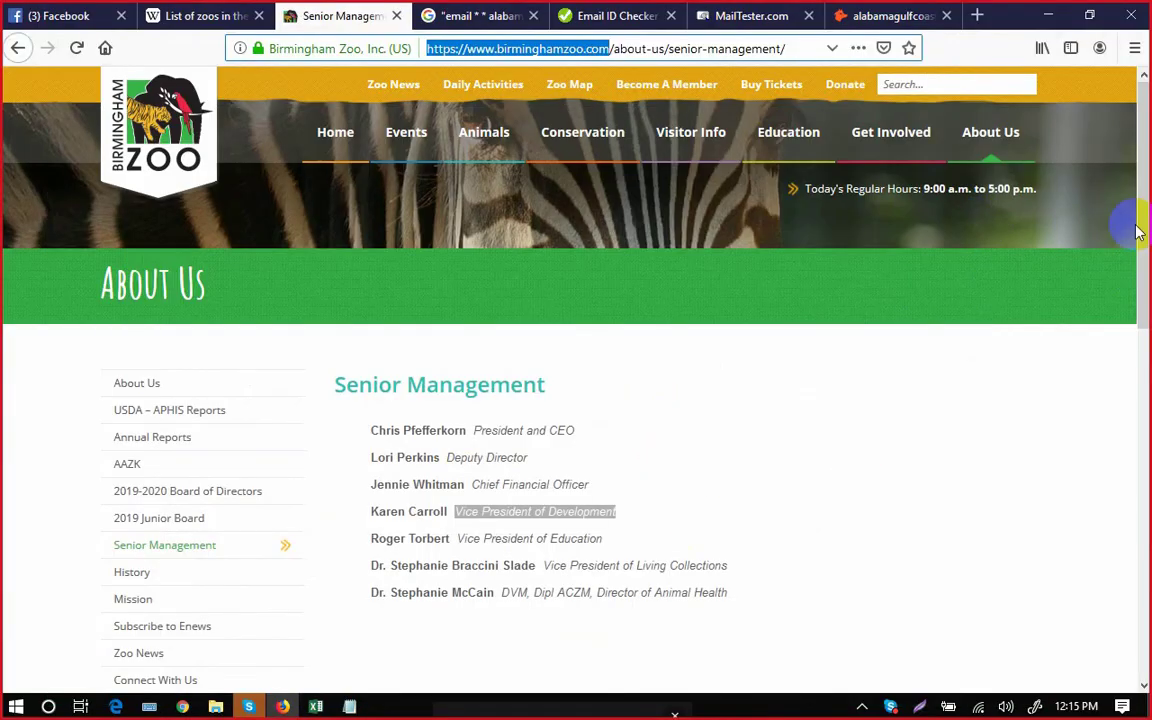
{"action": "left_click_drag", "start_coordinate": [1144, 231], "coordinate": [1143, 323]}
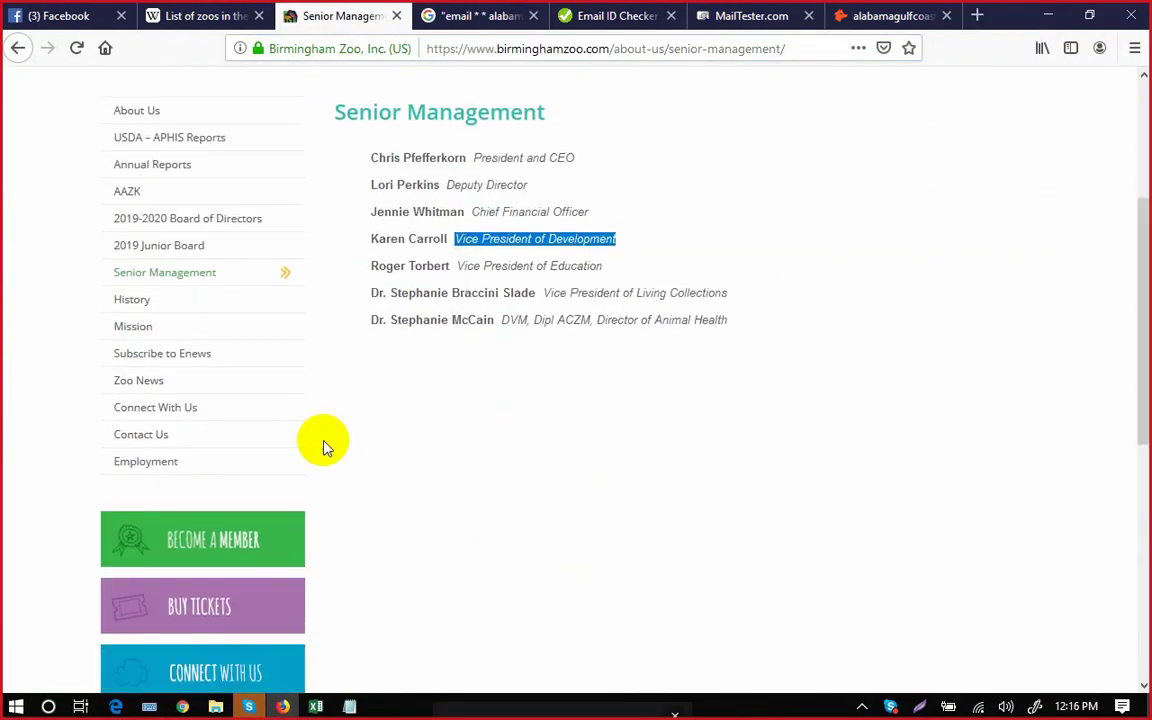
{"action": "left_click", "coordinate": [155, 438]}
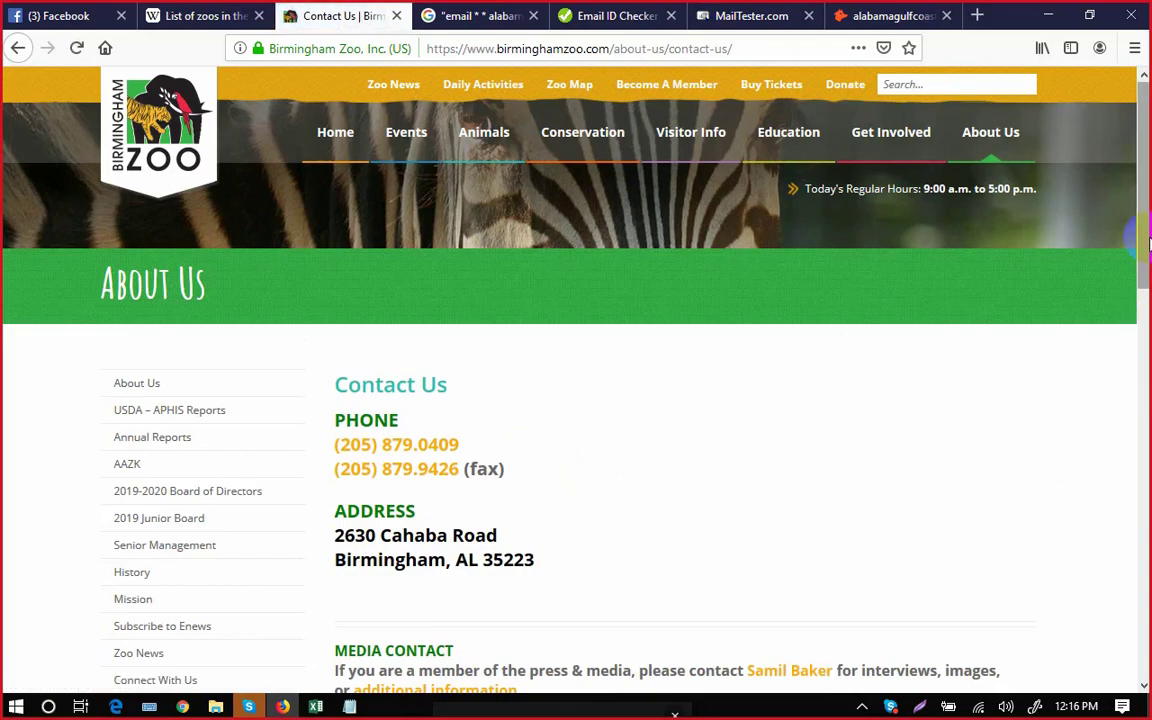
{"action": "left_click_drag", "start_coordinate": [1147, 243], "coordinate": [1134, 441]}
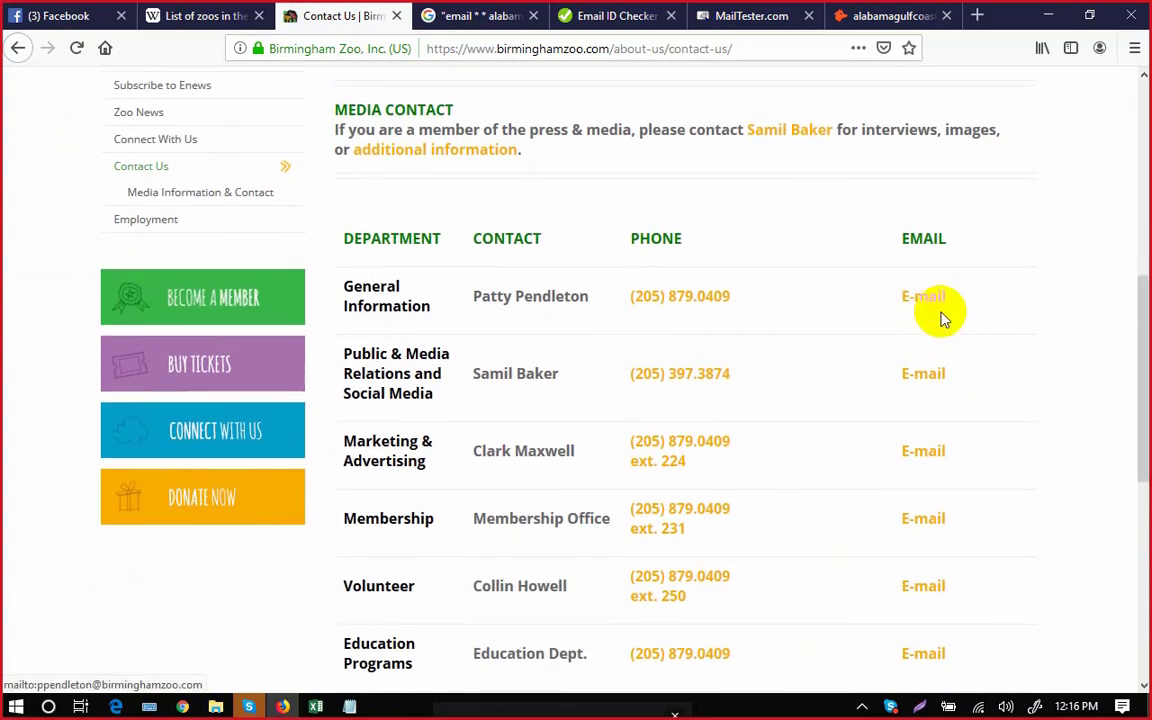
{"action": "right_click", "coordinate": [944, 310]}
{"action": "left_click", "coordinate": [985, 312]}
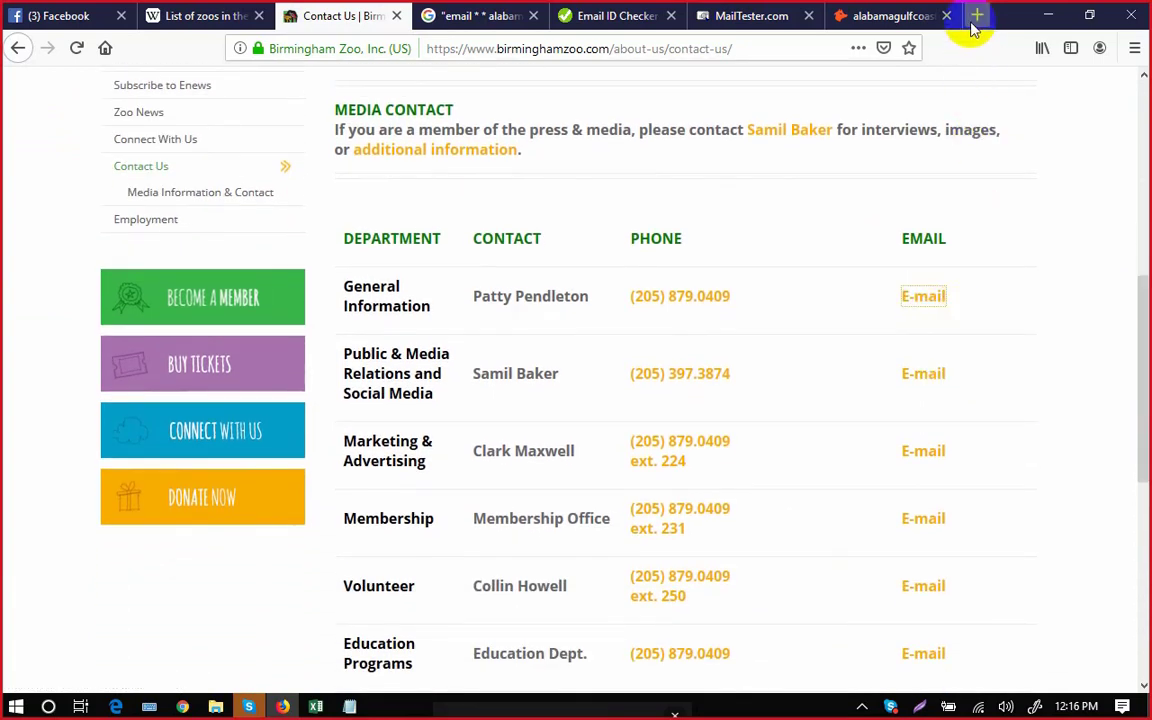
{"action": "left_click", "coordinate": [748, 18]}
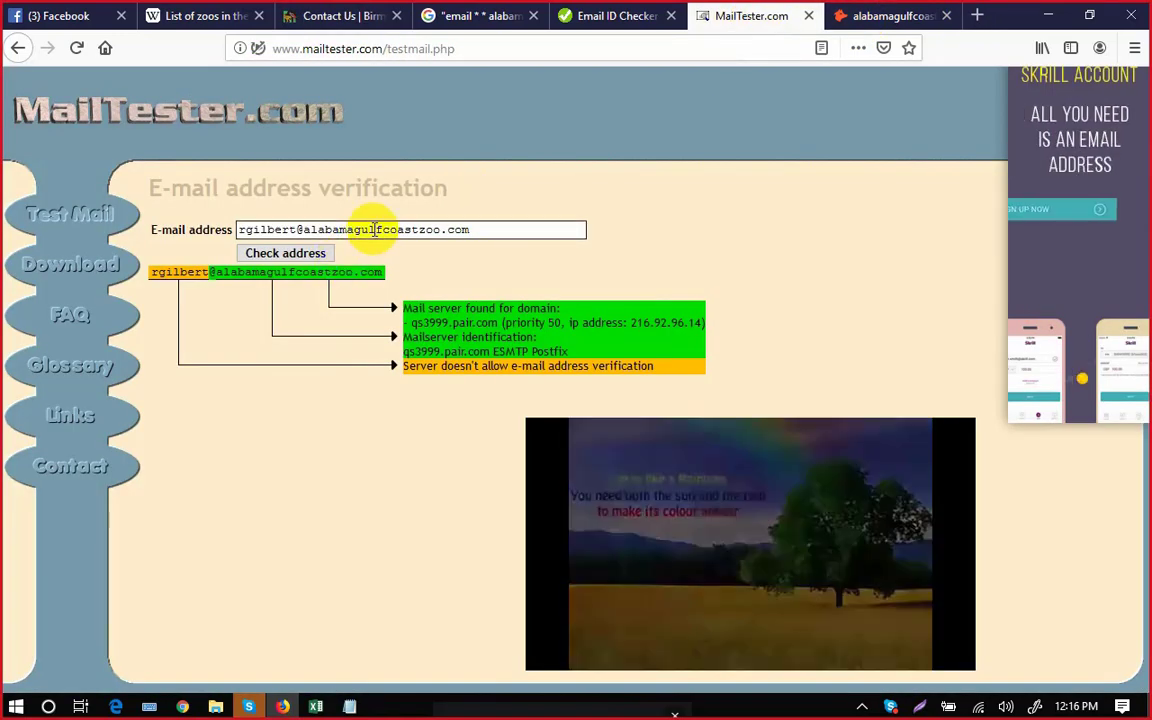
Paste the Birmingham Zoo general-information address over the old one in MailTester's field.
{"action": "triple_click", "coordinate": [375, 229]}
{"action": "key", "text": "ctrl+v"}
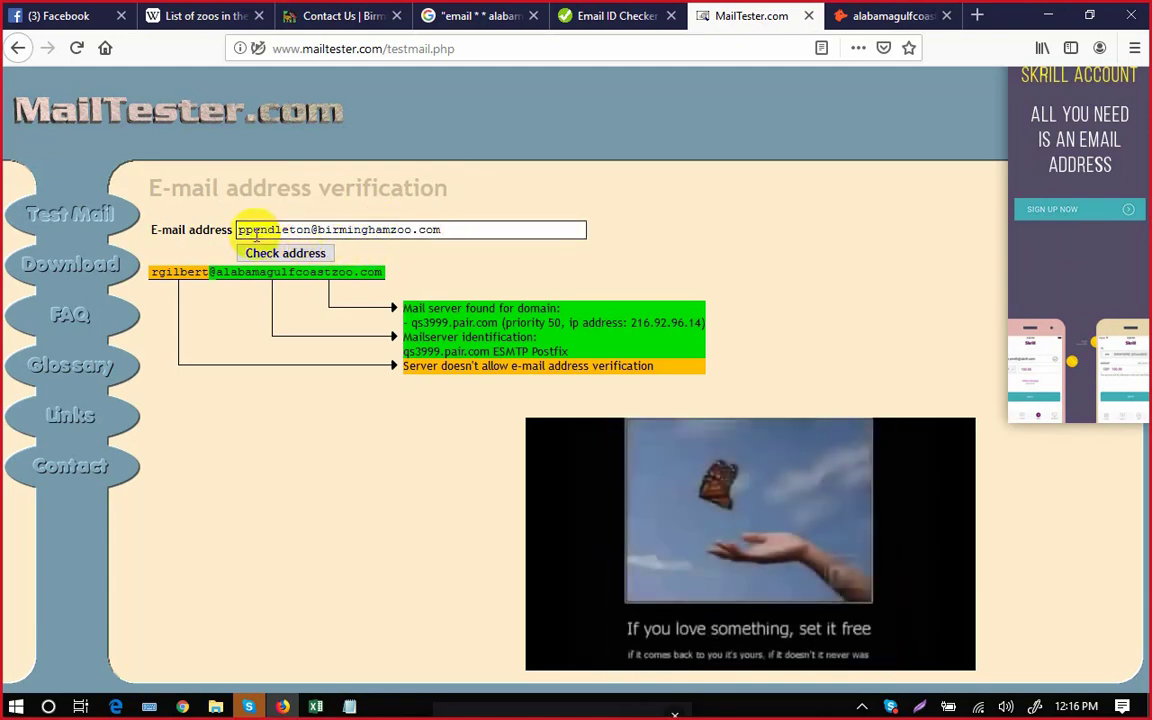
{"action": "triple_click", "coordinate": [322, 229]}
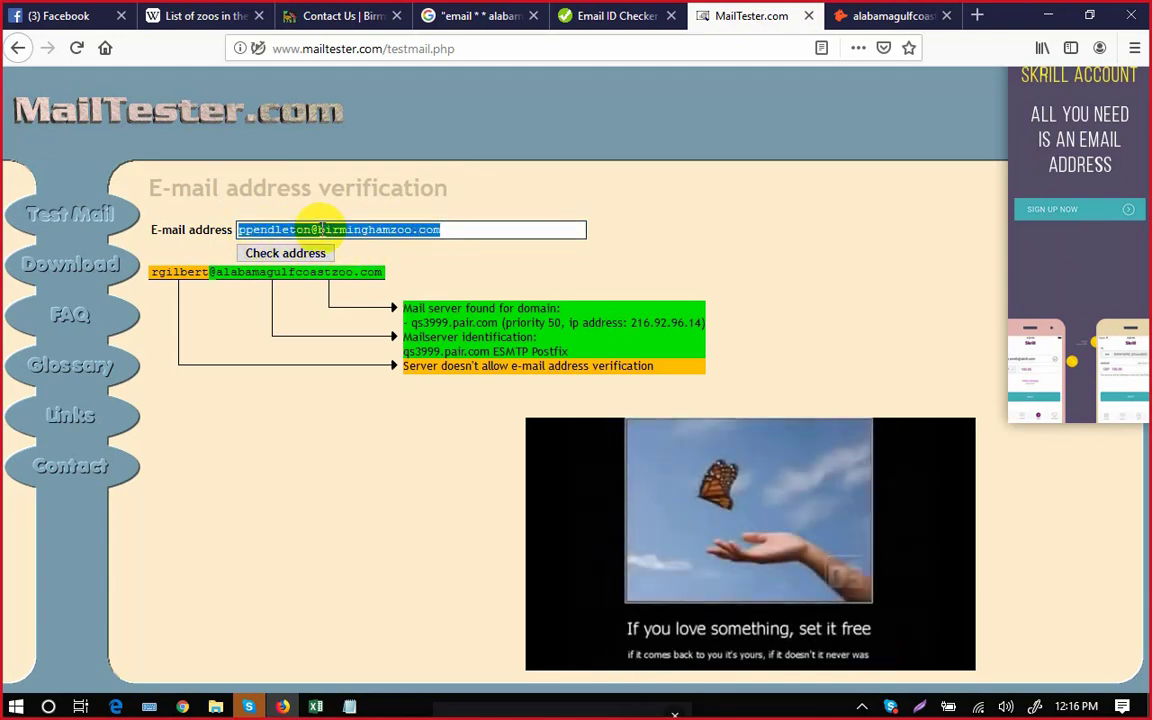
{"action": "left_click", "coordinate": [455, 22]}
Search Google for the copied Birmingham Zoo address and scroll through the results.
{"action": "left_click", "coordinate": [385, 105]}
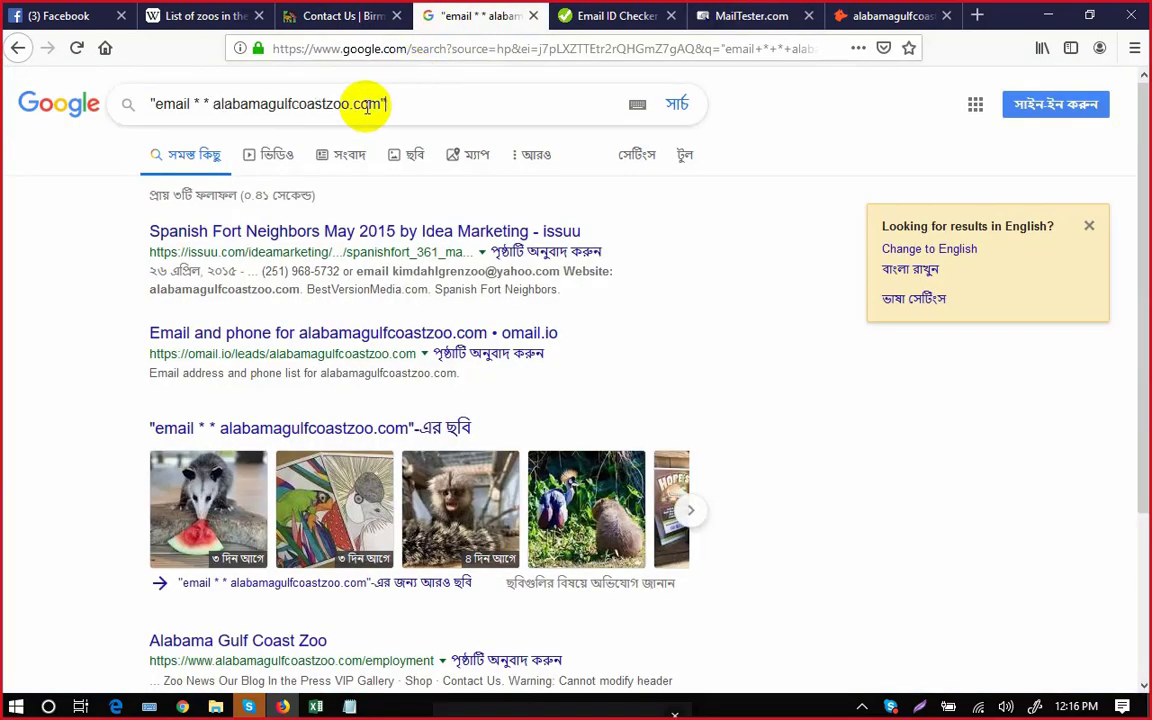
{"action": "left_click_drag", "start_coordinate": [367, 107], "coordinate": [116, 103]}
{"action": "key", "text": "ctrl+v"}
{"action": "key", "text": "Return"}
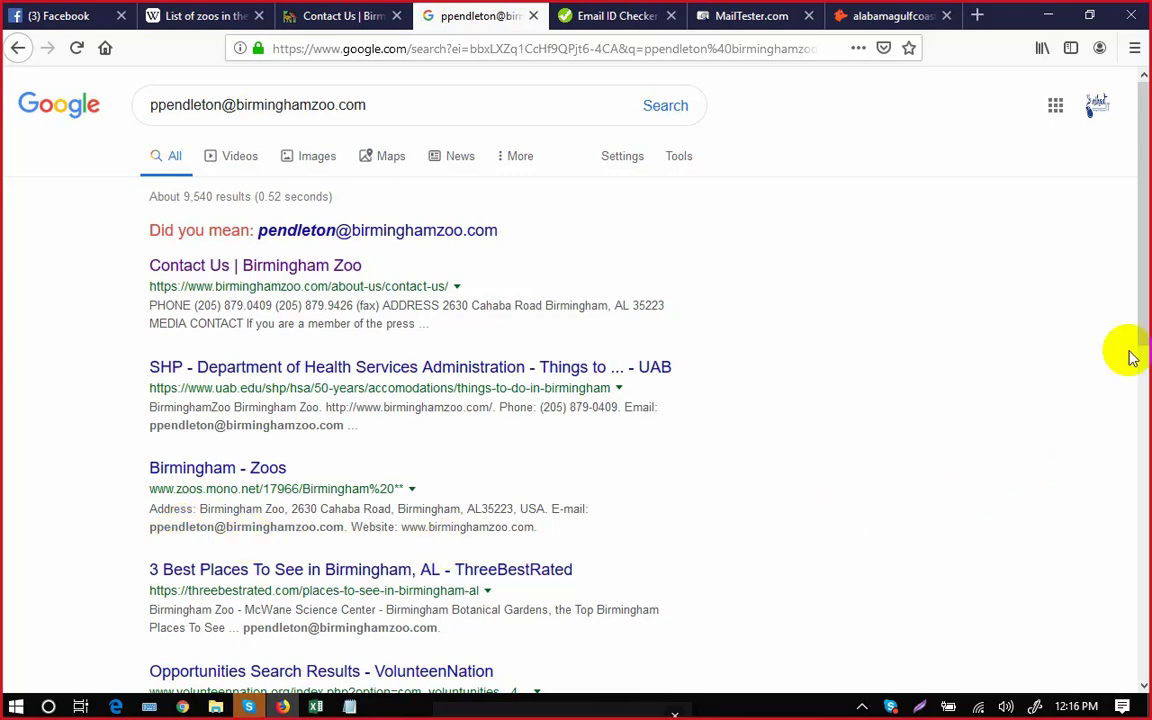
{"action": "scroll", "coordinate": [1140, 345], "scroll_direction": "down", "scroll_amount": 3}
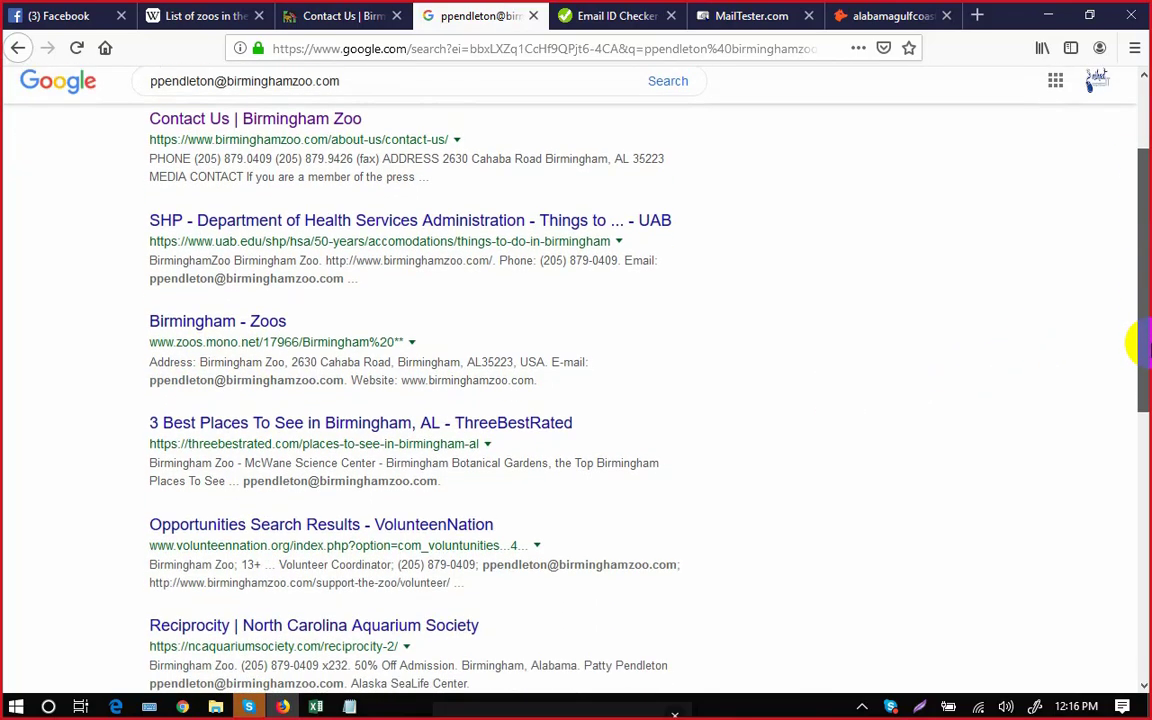
{"action": "scroll", "coordinate": [1140, 350], "scroll_direction": "down", "scroll_amount": 1}
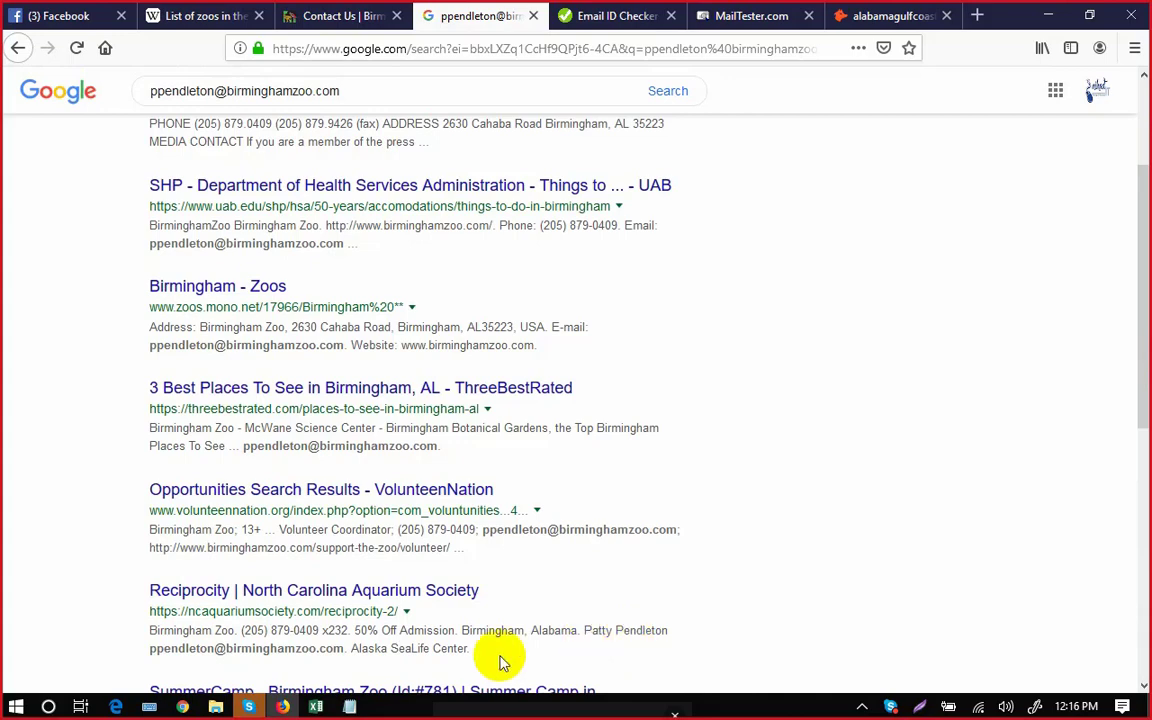
{"action": "left_click", "coordinate": [316, 707]}
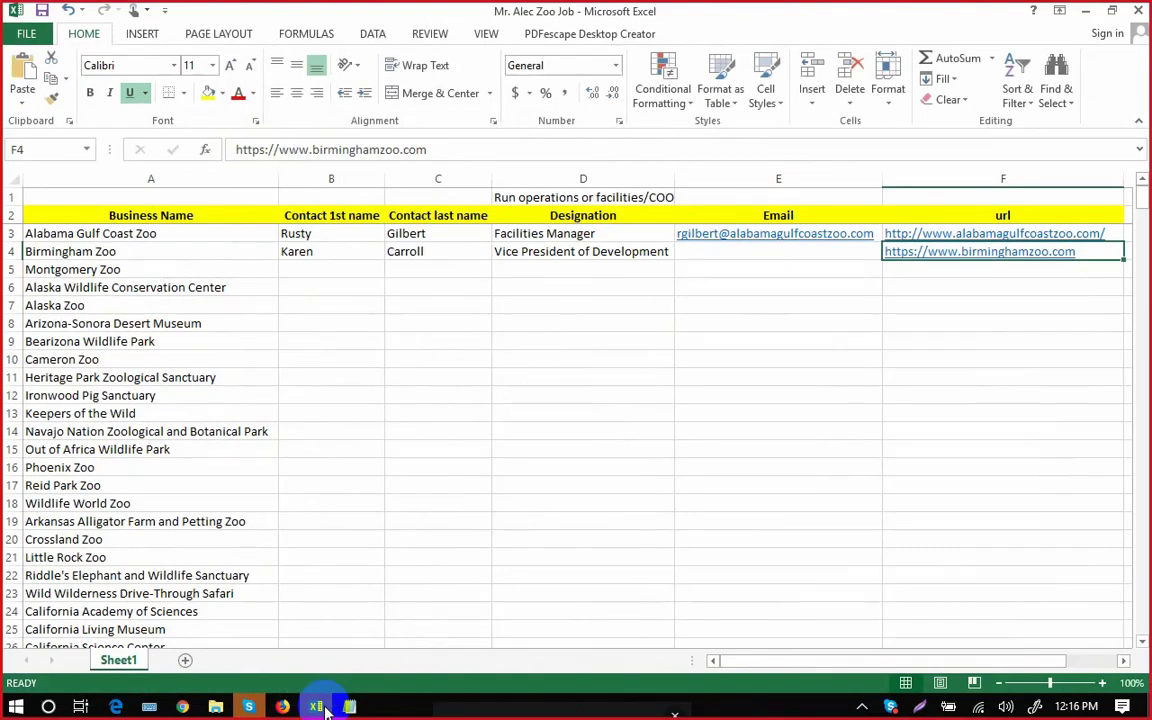
{"action": "left_click", "coordinate": [318, 707]}
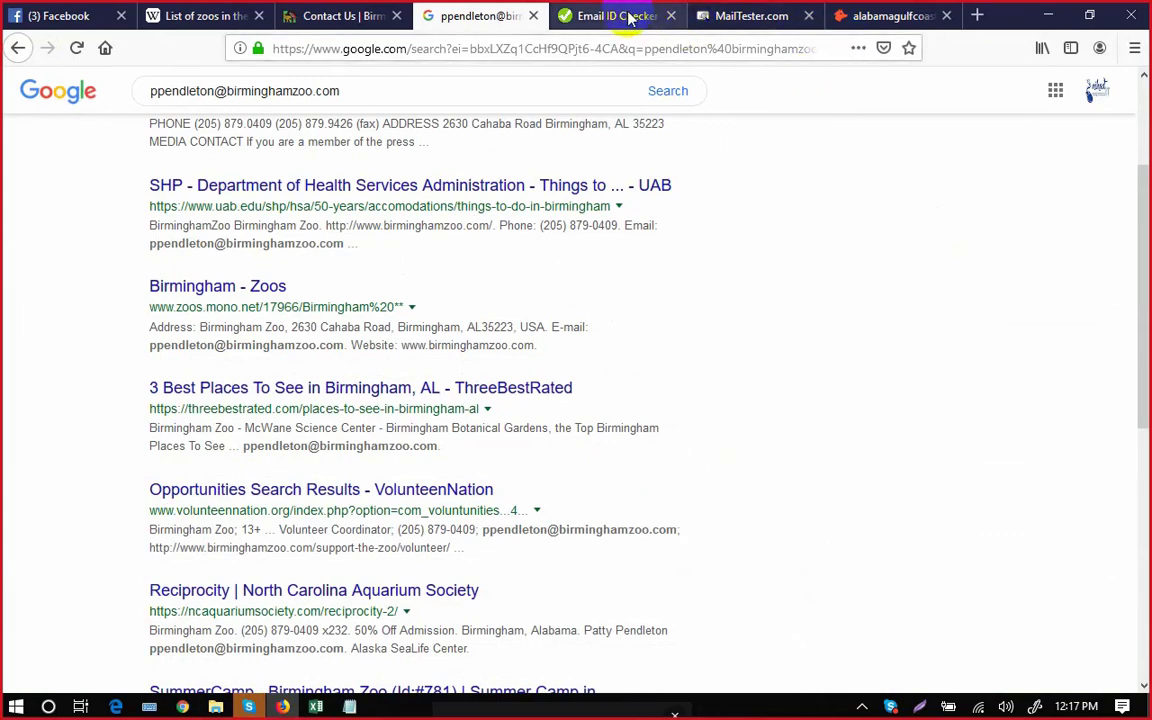
Replace the old address in the verifier field with the saved Birmingham Zoo address.
{"action": "left_click", "coordinate": [628, 16]}
{"action": "left_click_drag", "start_coordinate": [373, 192], "coordinate": [199, 173]}
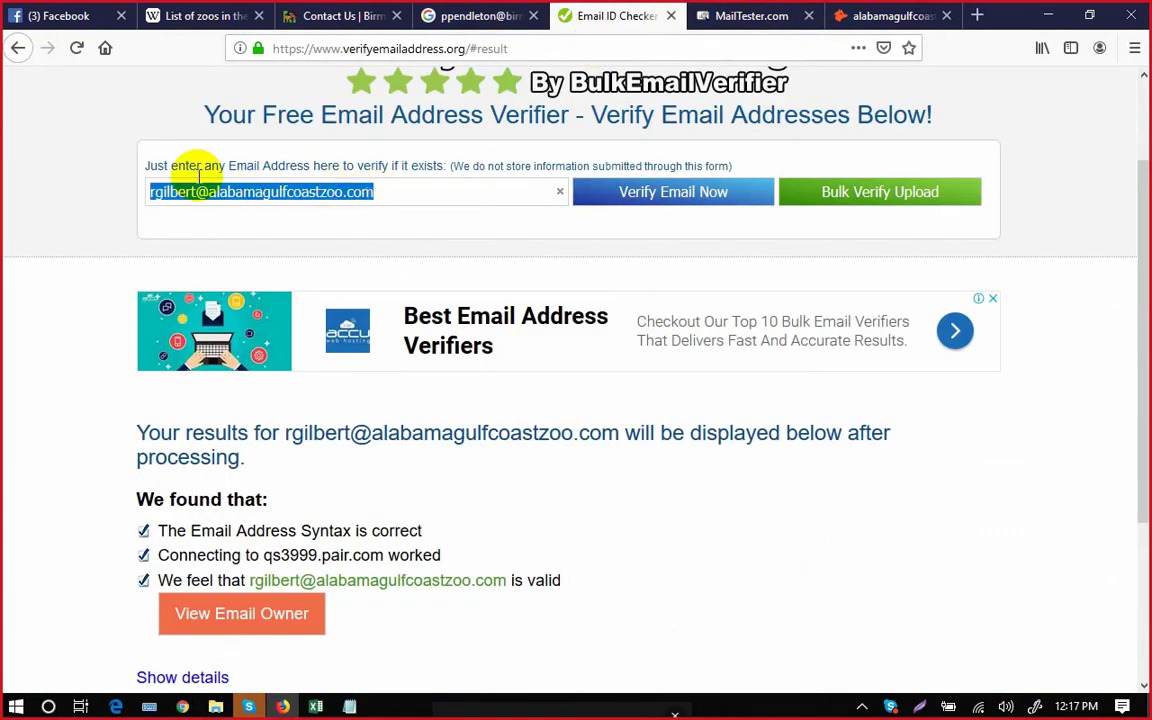
{"action": "left_click", "coordinate": [197, 189]}
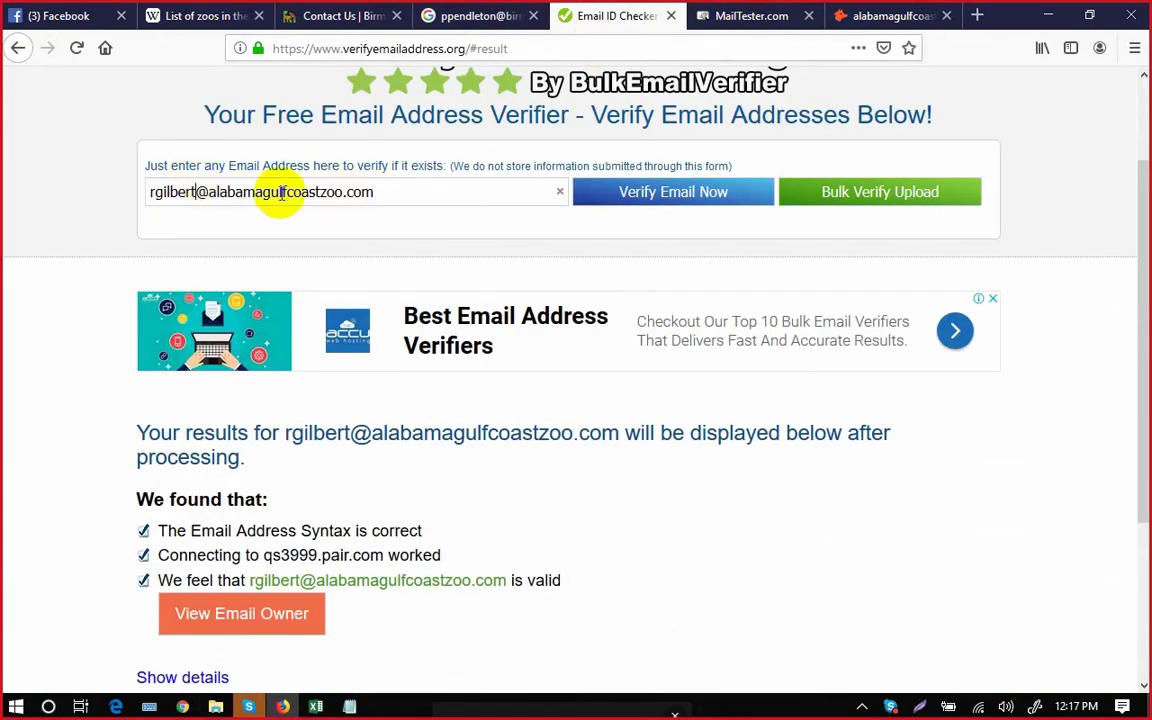
{"action": "left_click", "coordinate": [404, 196]}
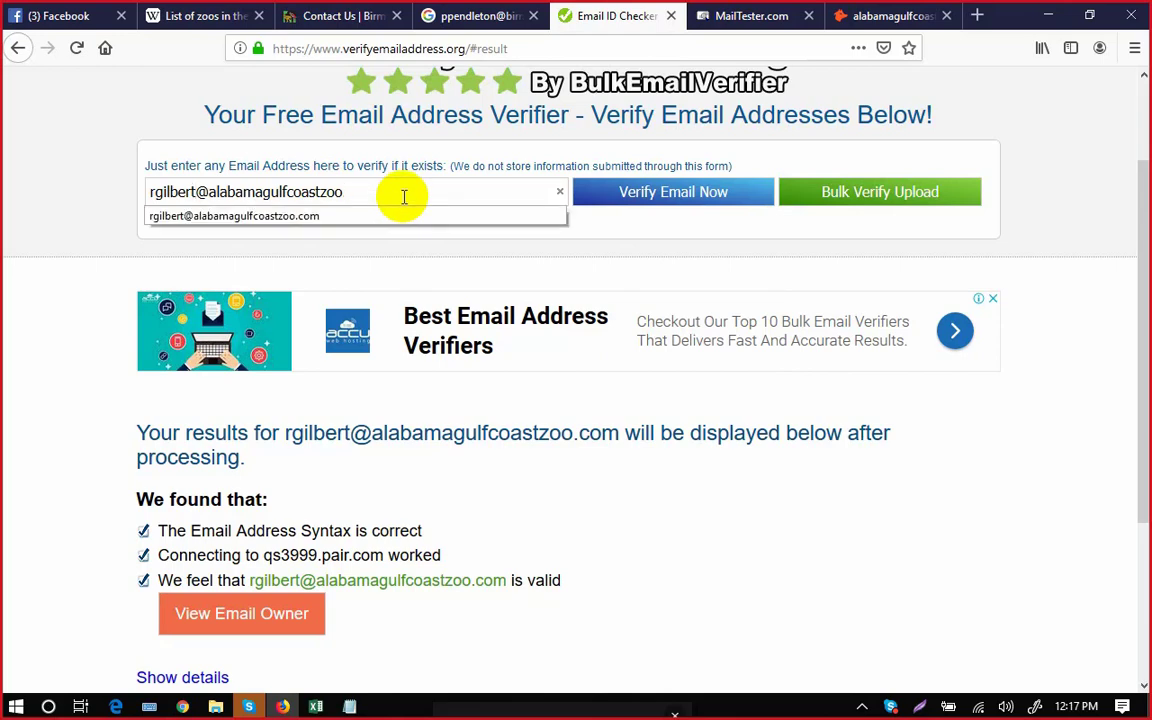
{"action": "key", "text": "BackSpace"}
{"action": "key", "text": "BackSpace"}
{"action": "key", "text": "BackSpace"}
{"action": "key", "text": "BackSpace"}
{"action": "key", "text": "BackSpace"}
{"action": "key", "text": "BackSpace"}
{"action": "key", "text": "BackSpace"}
{"action": "key", "text": "BackSpace"}
{"action": "key", "text": "BackSpace"}
{"action": "key", "text": "BackSpace"}
{"action": "key", "text": "BackSpace"}
{"action": "key", "text": "BackSpace"}
{"action": "key", "text": "BackSpace"}
{"action": "key", "text": "BackSpace"}
{"action": "key", "text": "BackSpace"}
{"action": "key", "text": "BackSpace"}
{"action": "key", "text": "BackSpace"}
{"action": "key", "text": "BackSpace"}
{"action": "key", "text": "BackSpace"}
{"action": "key", "text": "BackSpace"}
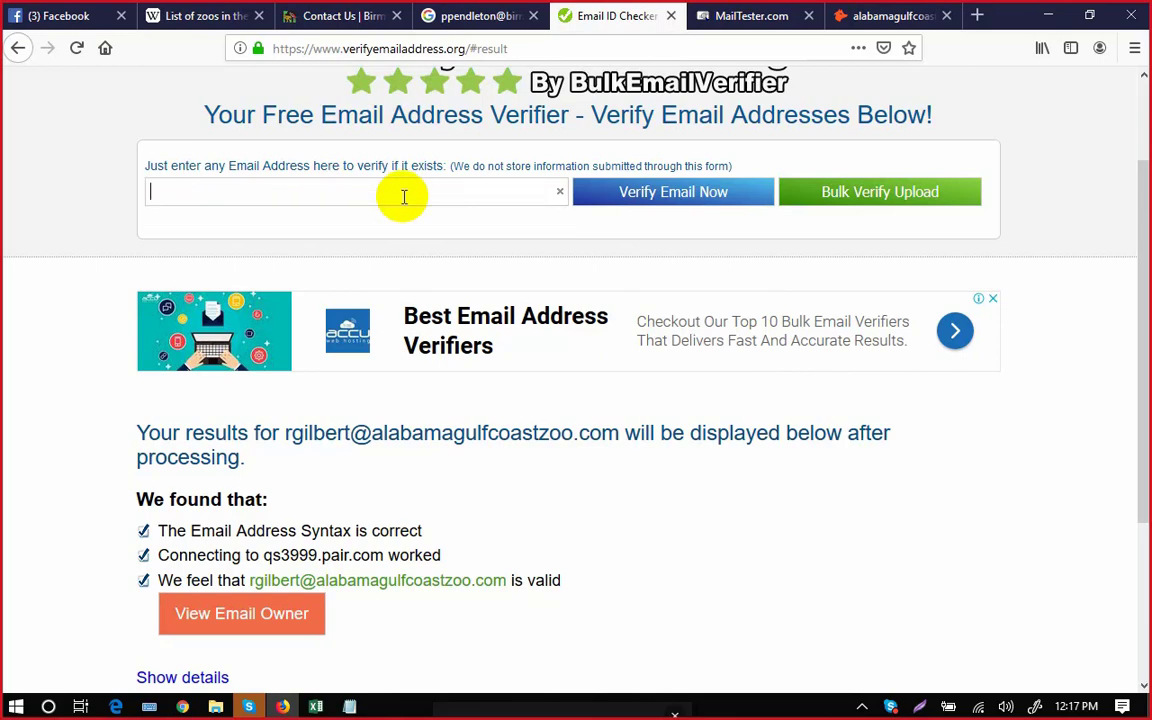
{"action": "type", "text": "kca"}
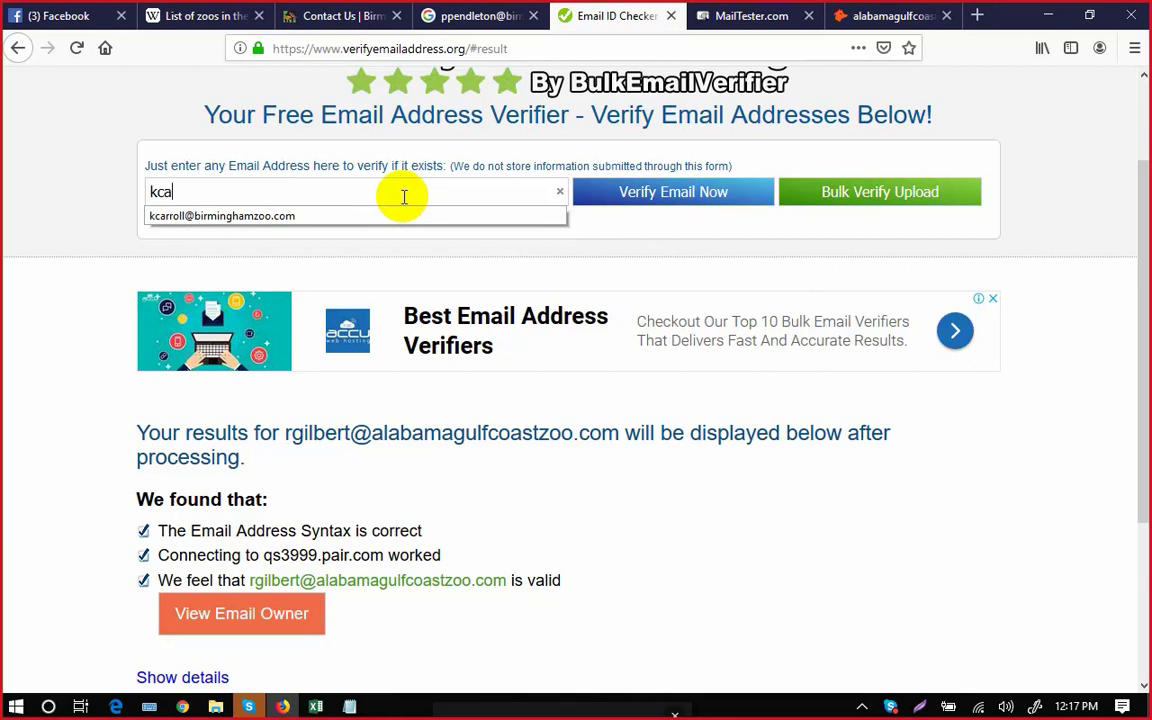
{"action": "left_click", "coordinate": [275, 215]}
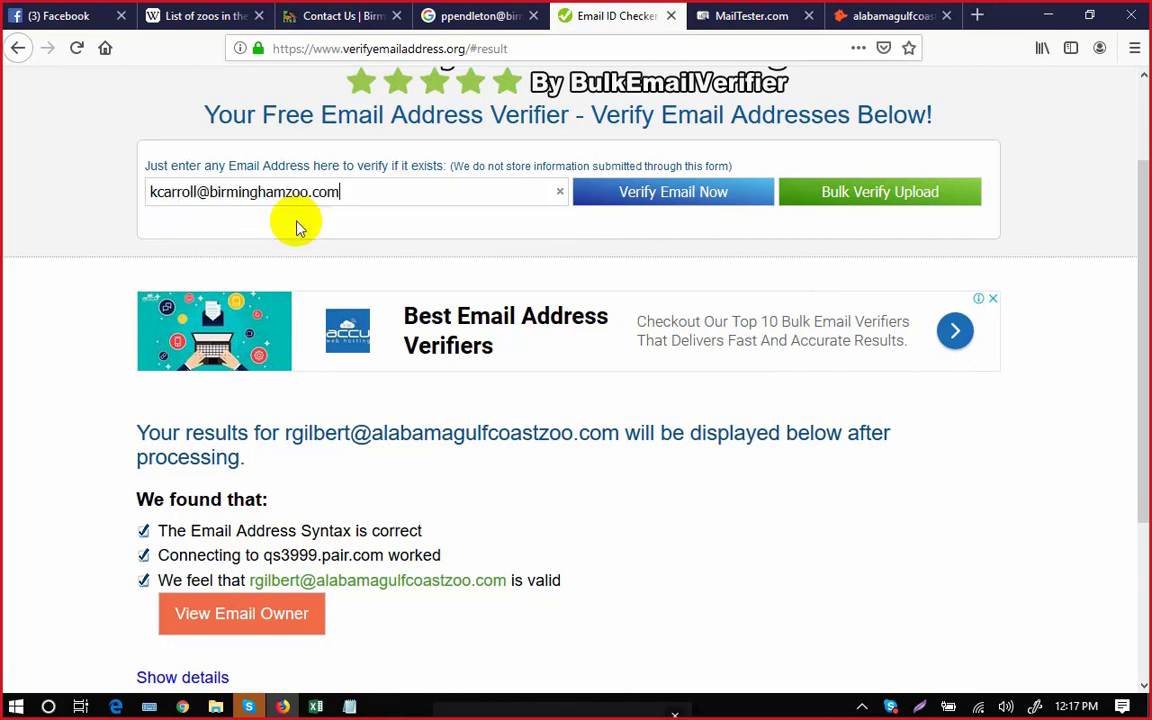
Verify the address, confirm it's reported valid, and select it for copying.
{"action": "left_click", "coordinate": [645, 204]}
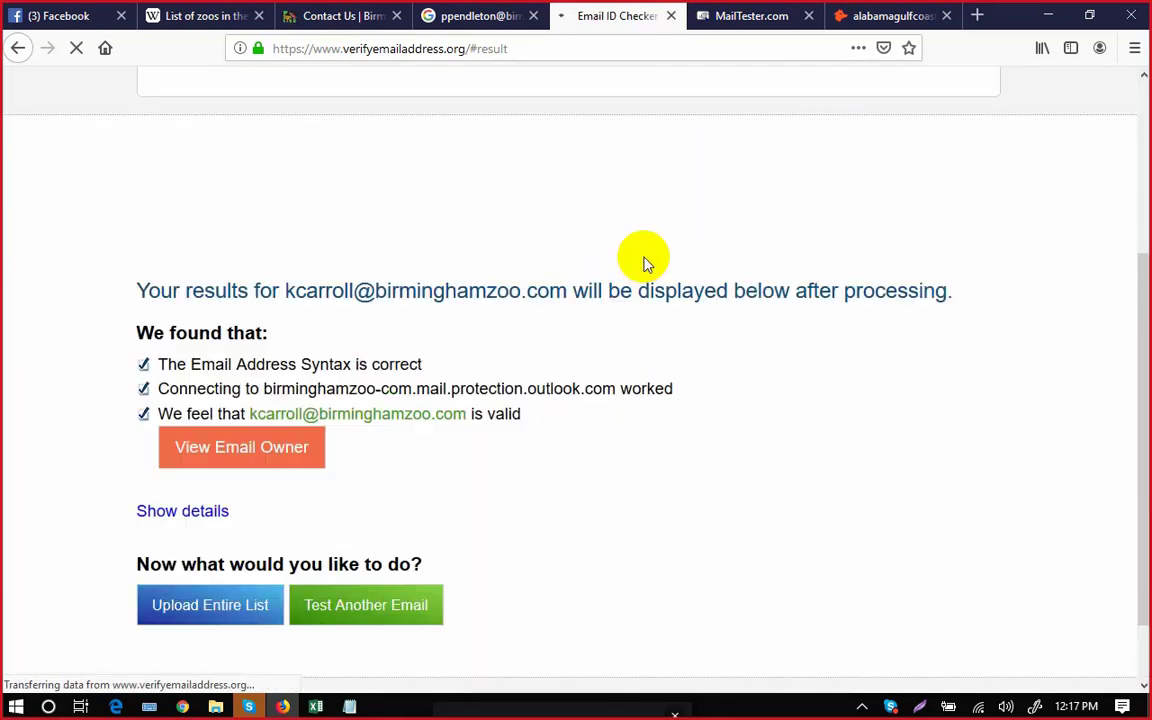
{"action": "scroll", "coordinate": [655, 470], "scroll_direction": "up", "scroll_amount": 2}
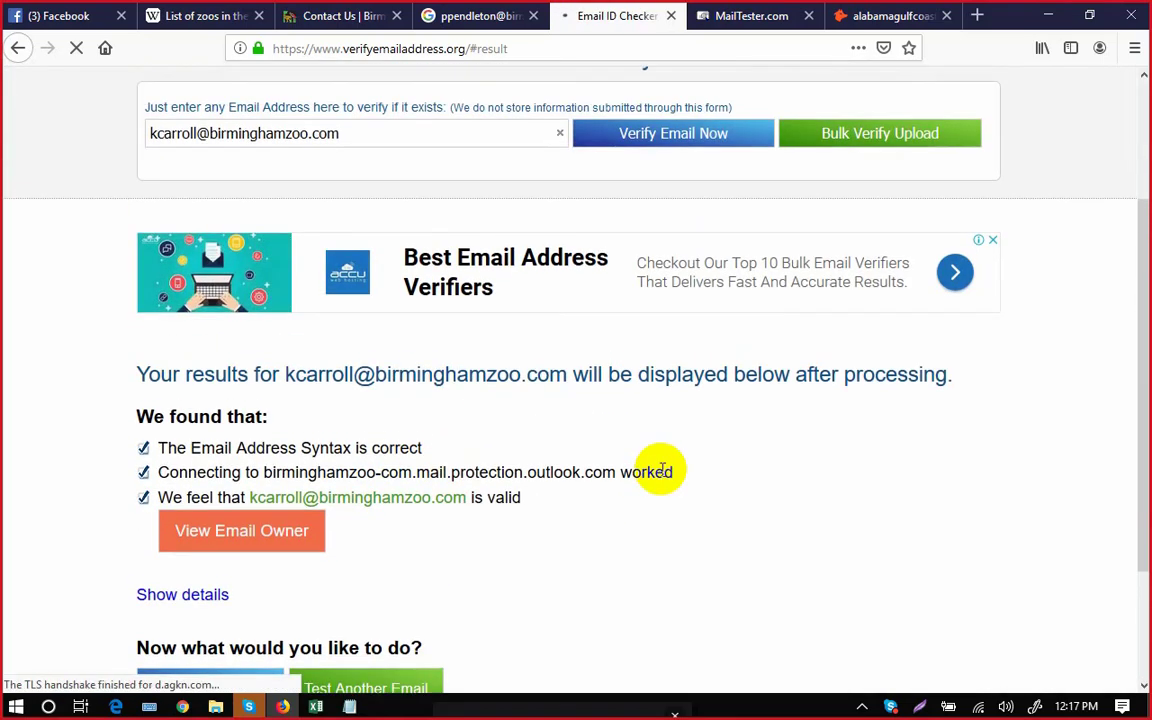
{"action": "triple_click", "coordinate": [242, 133]}
{"action": "key", "text": "ctrl+c"}
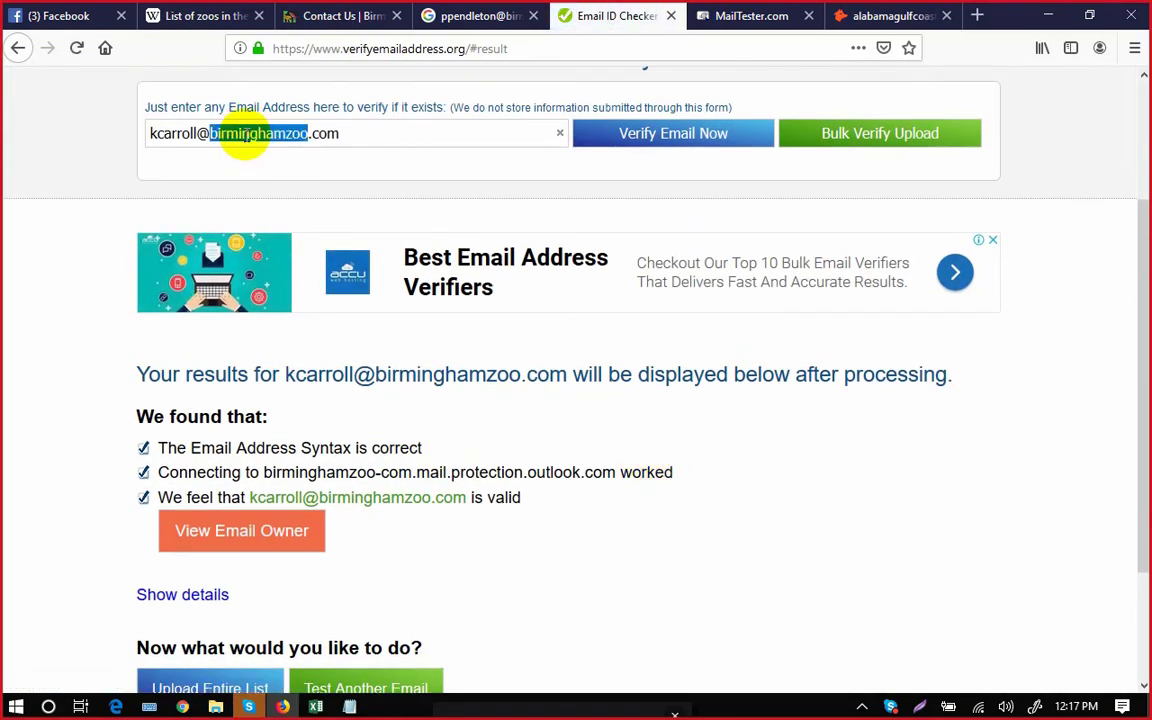
{"action": "left_click", "coordinate": [316, 706]}
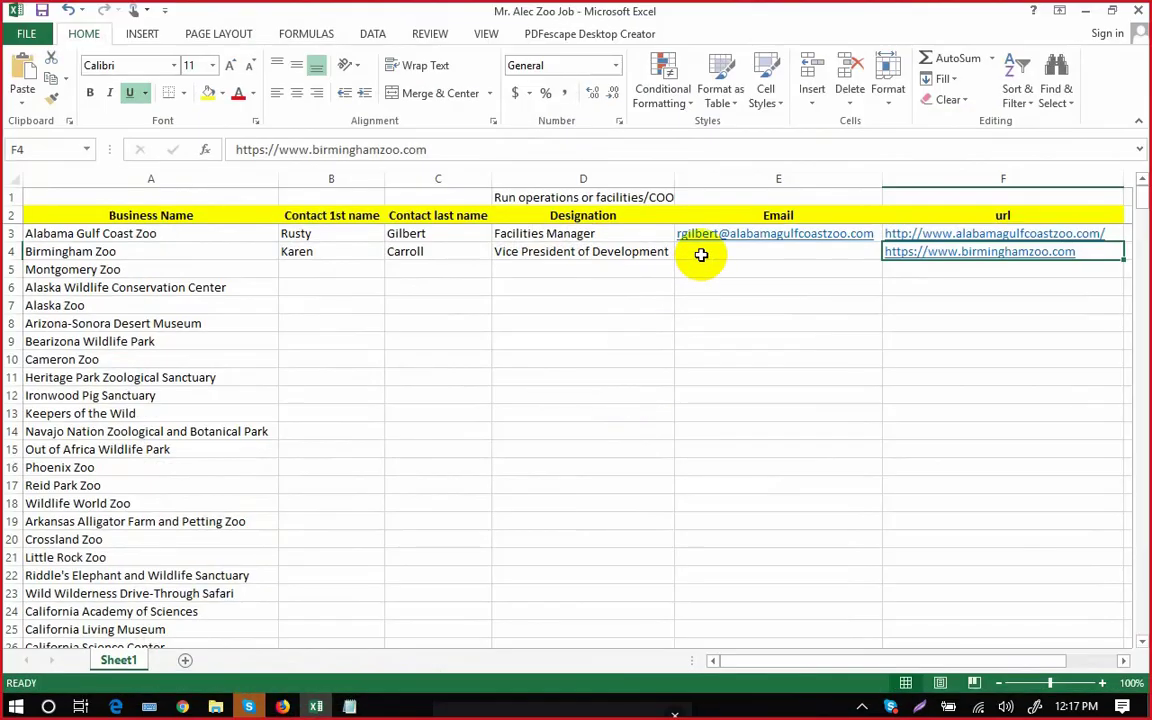
Paste the verified birminghamzoo.com address into E4, the Birmingham Zoo Email cell.
{"action": "double_click", "coordinate": [702, 254]}
{"action": "key", "text": "ctrl+v"}
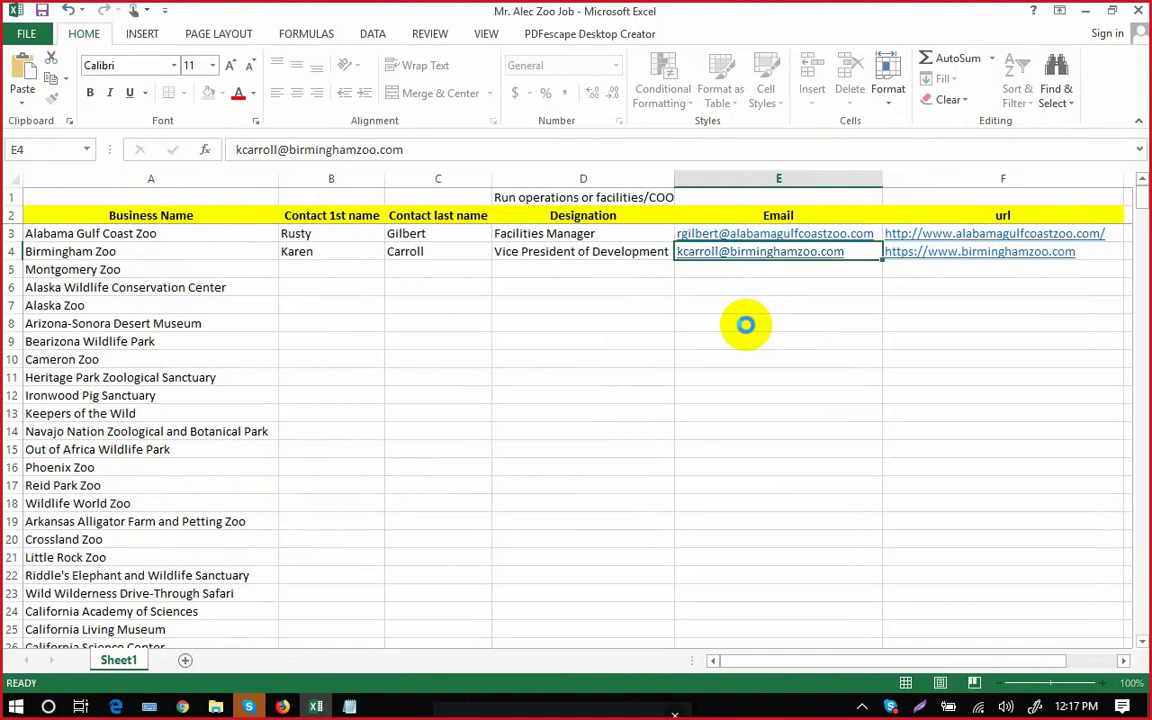
{"action": "key", "text": "ctrl+Return"}
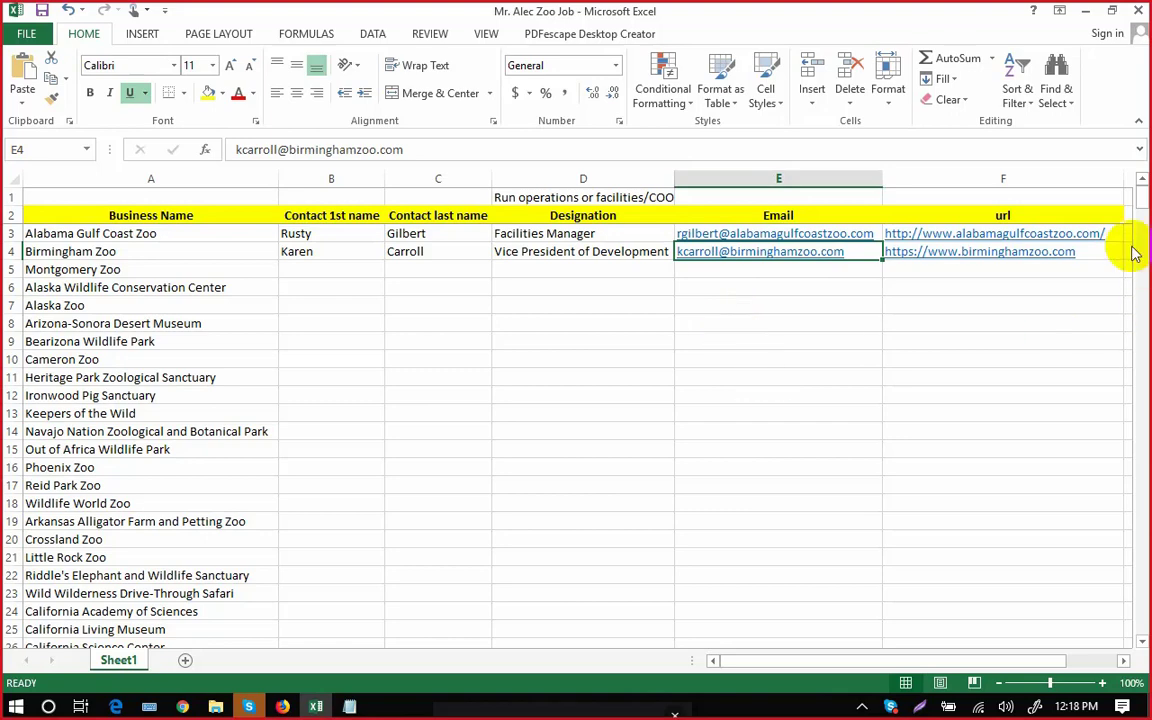
{"action": "left_click_drag", "start_coordinate": [1143, 207], "coordinate": [1140, 540]}
{"action": "left_click_drag", "start_coordinate": [1140, 460], "coordinate": [1141, 196]}
{"action": "scroll", "coordinate": [470, 483], "scroll_direction": "down", "scroll_amount": 1}
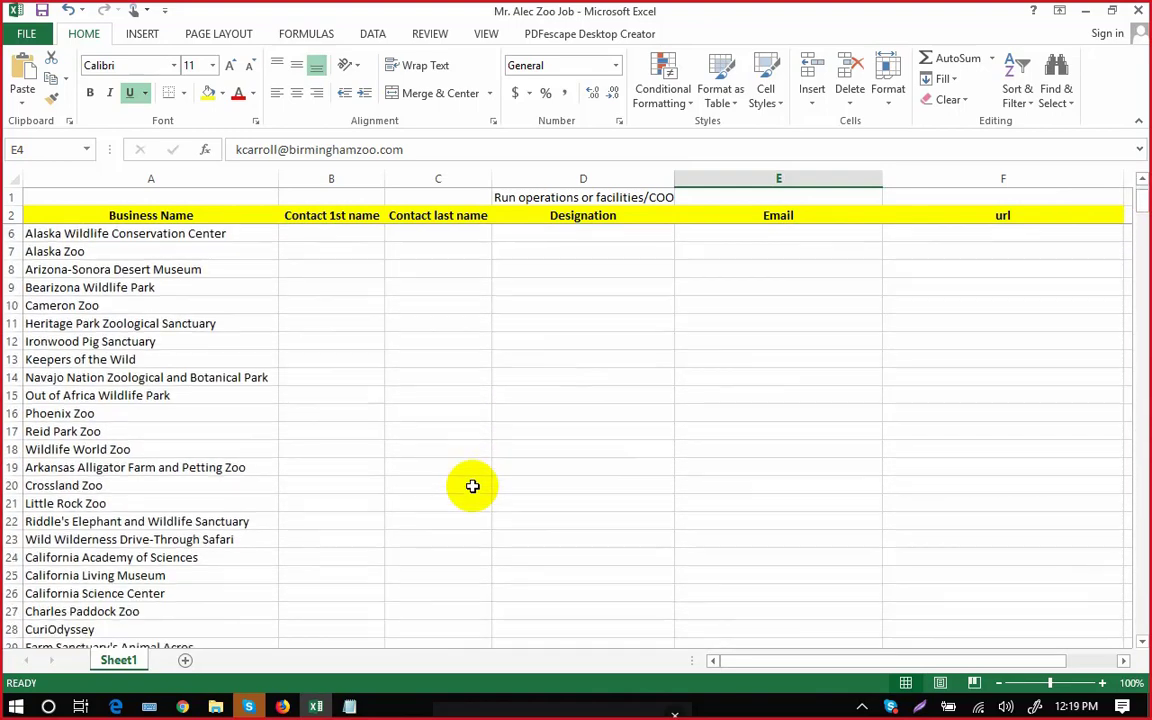
{"action": "scroll", "coordinate": [385, 544], "scroll_direction": "down", "scroll_amount": 1}
{"action": "scroll", "coordinate": [385, 544], "scroll_direction": "up", "scroll_amount": 1}
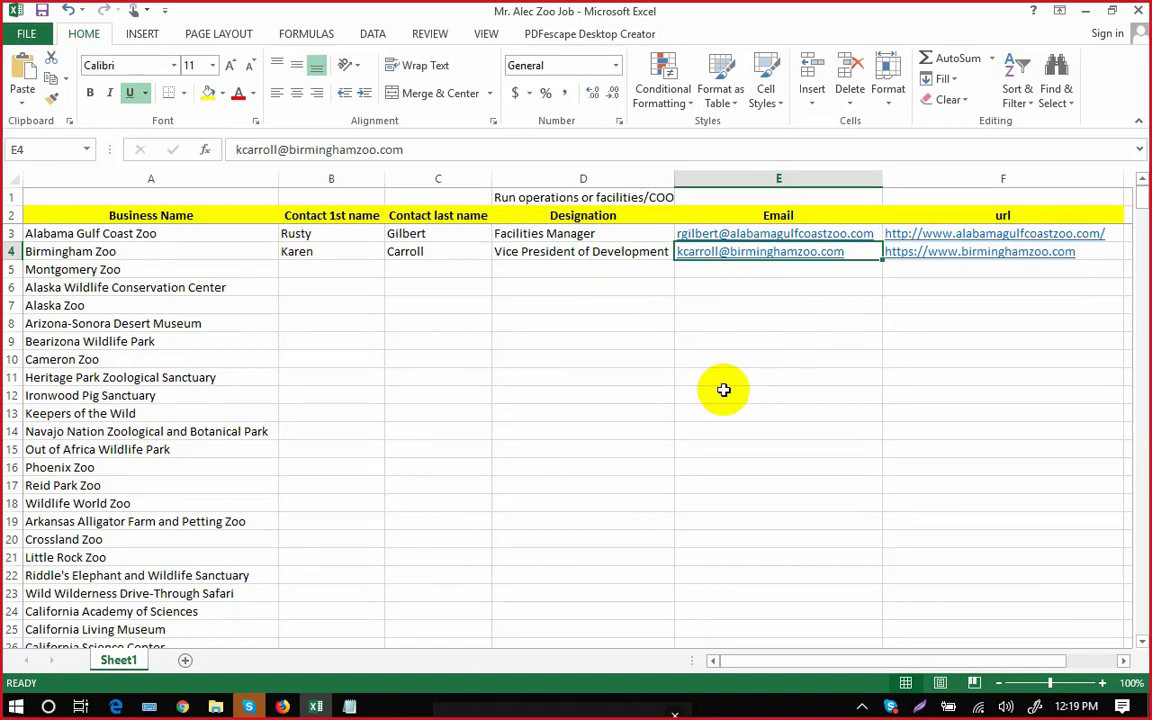
{"action": "scroll", "coordinate": [723, 389], "scroll_direction": "down", "scroll_amount": 3}
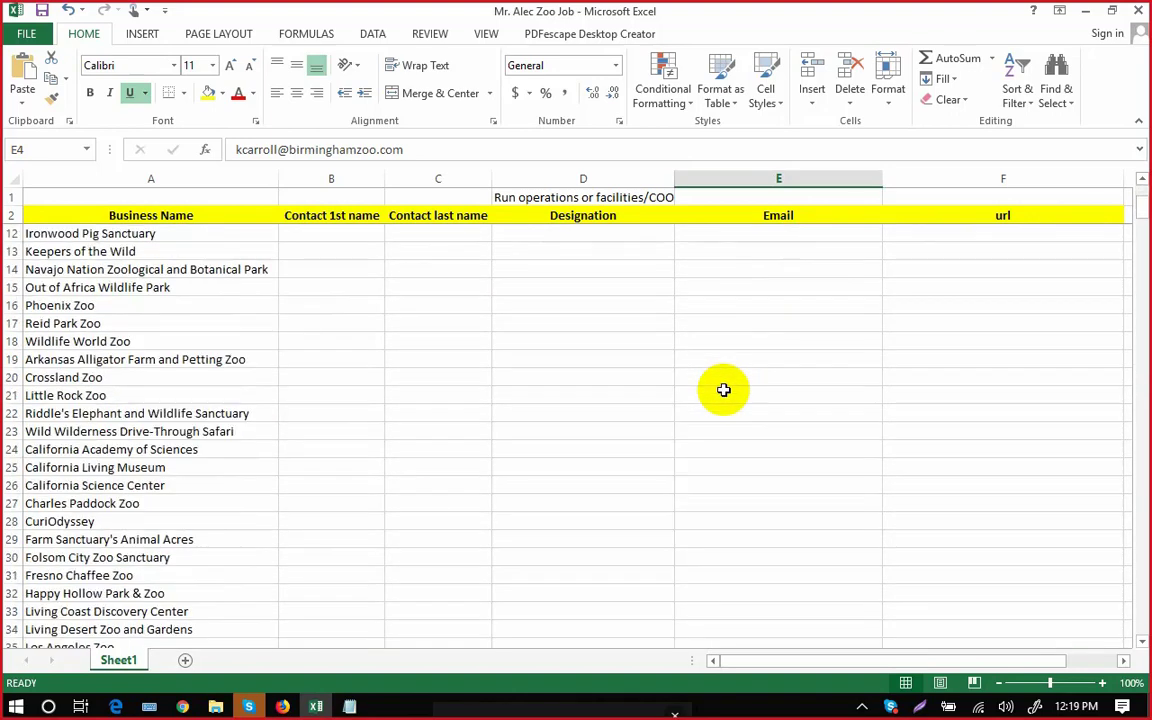
{"action": "left_click", "coordinate": [10, 557]}
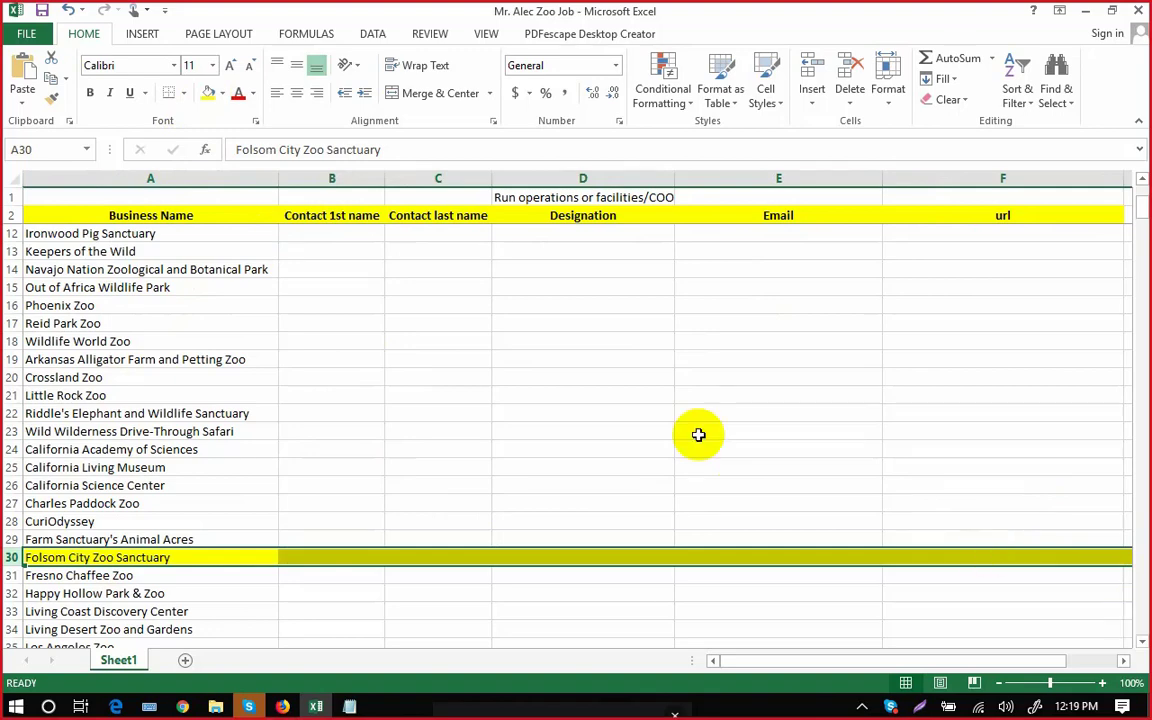
{"action": "scroll", "coordinate": [575, 432], "scroll_direction": "up", "scroll_amount": 2}
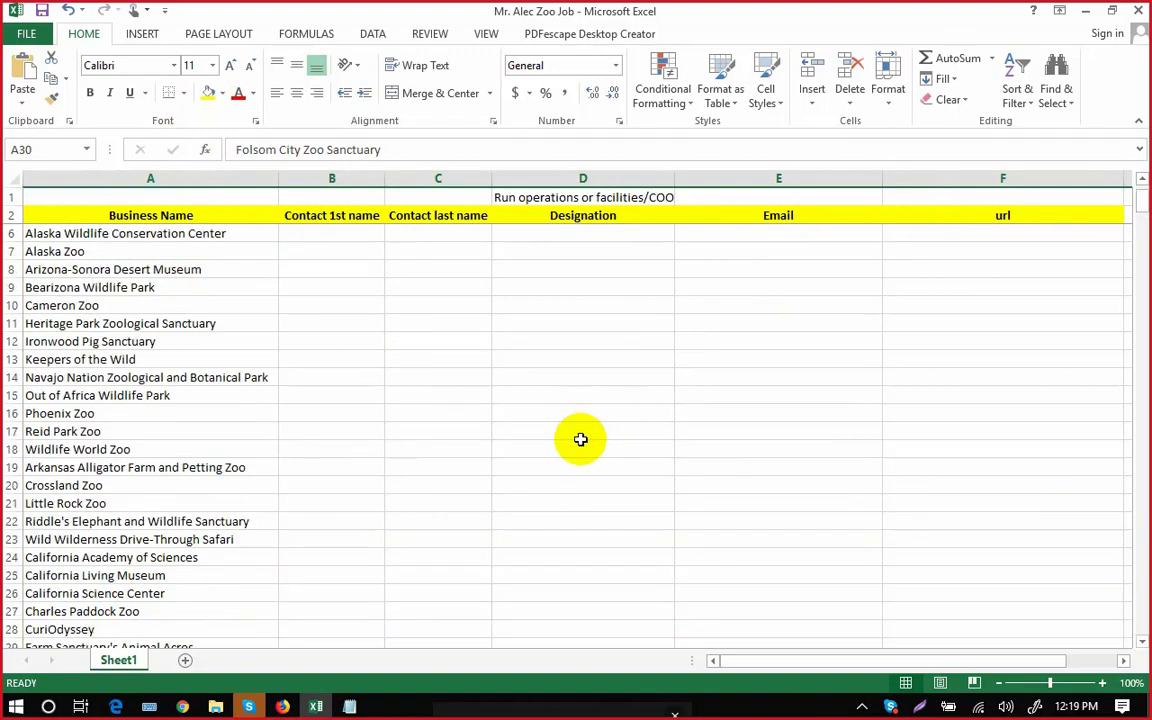
{"action": "scroll", "coordinate": [580, 439], "scroll_direction": "up", "scroll_amount": 1}
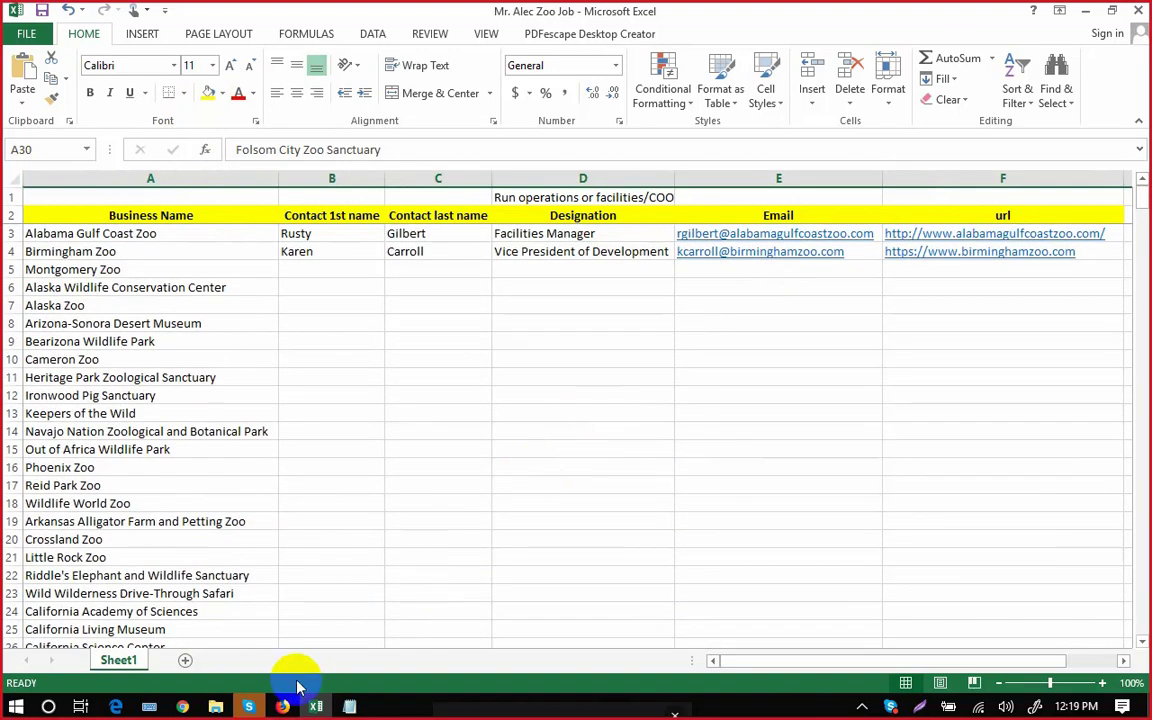
{"action": "left_click", "coordinate": [283, 706]}
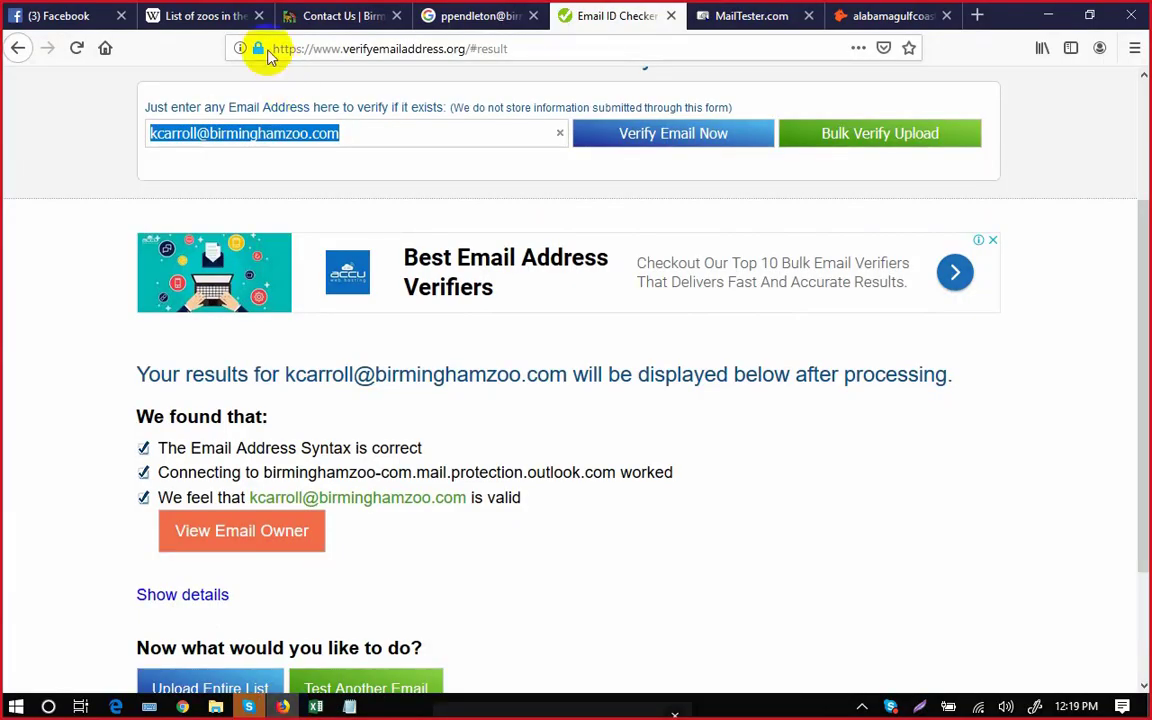
{"action": "left_click", "coordinate": [200, 16]}
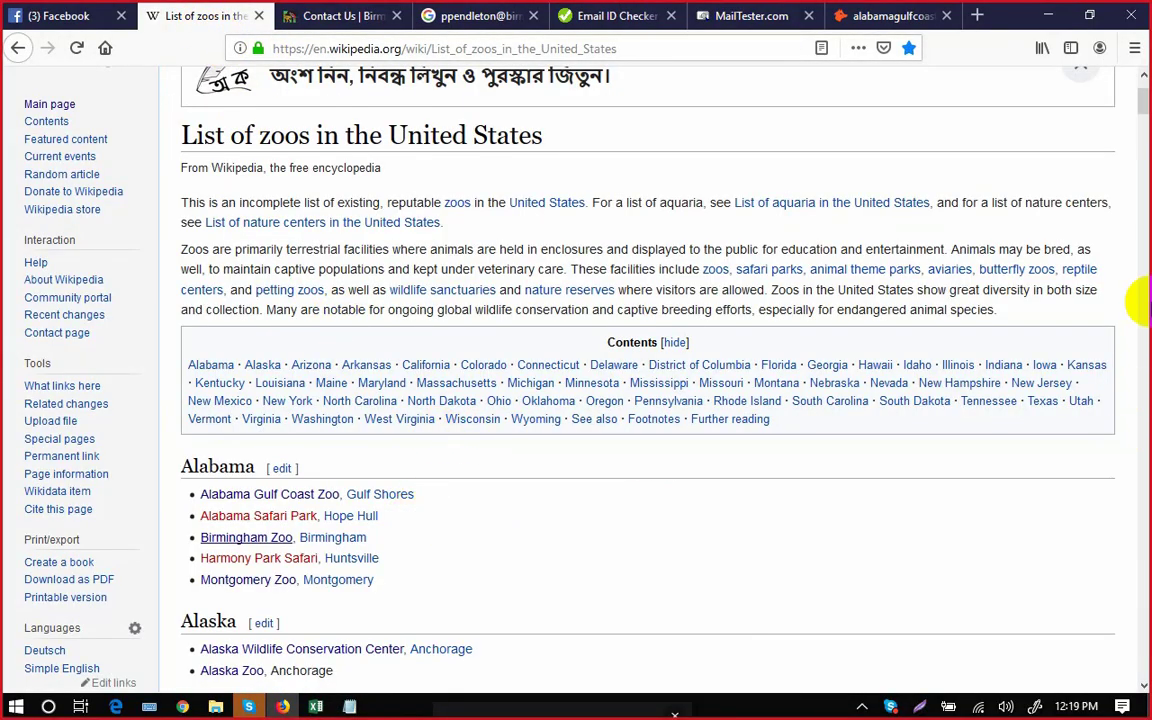
{"action": "scroll", "coordinate": [1143, 110], "scroll_direction": "down", "scroll_amount": 7}
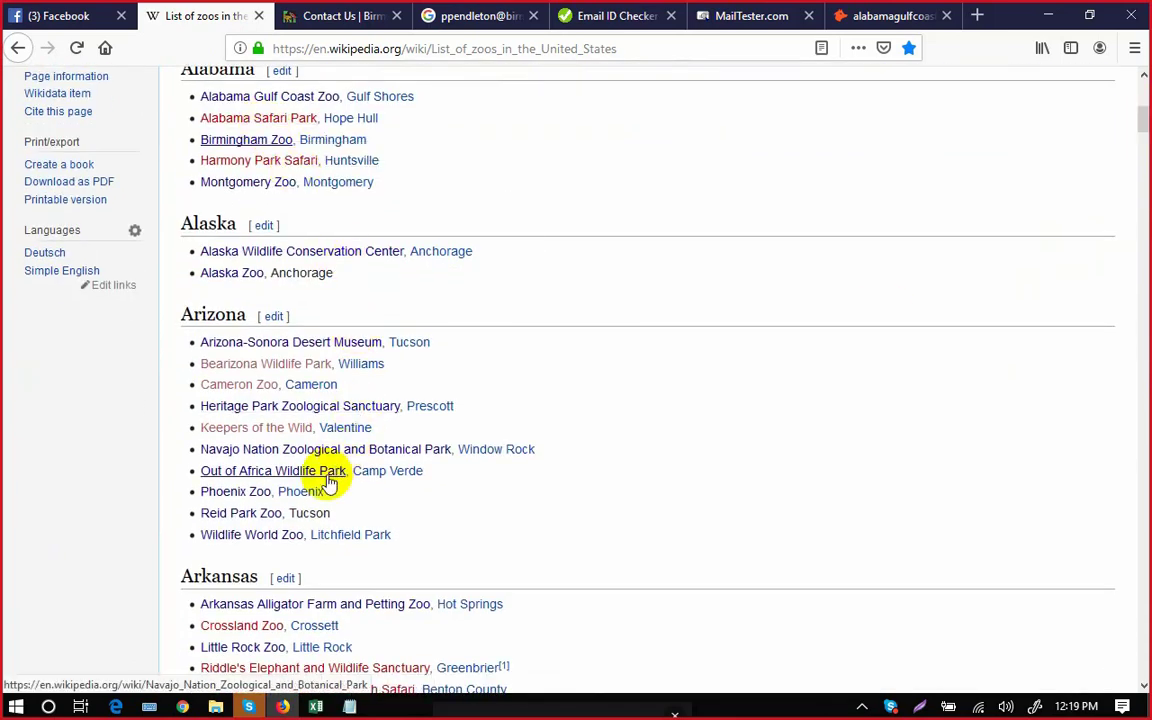
{"action": "left_click", "coordinate": [315, 706]}
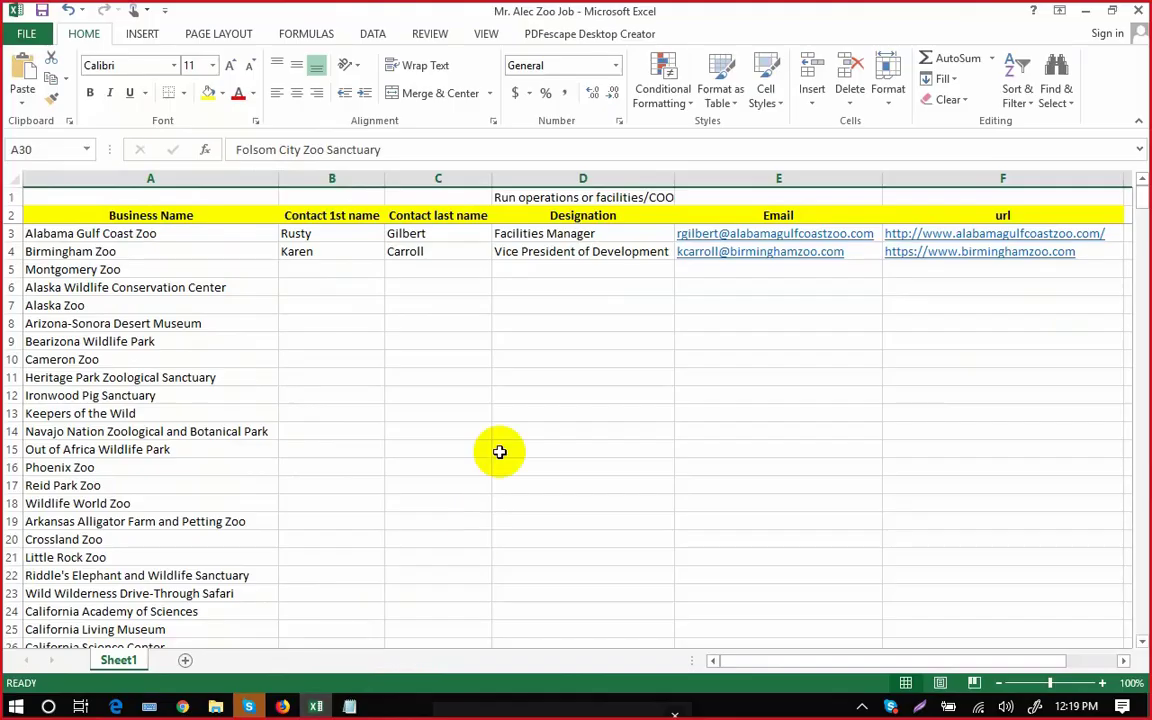
Clear all zoo names from column A starting at A3.
{"action": "left_click", "coordinate": [206, 237]}
{"action": "left_click_drag", "start_coordinate": [195, 395], "coordinate": [189, 543]}
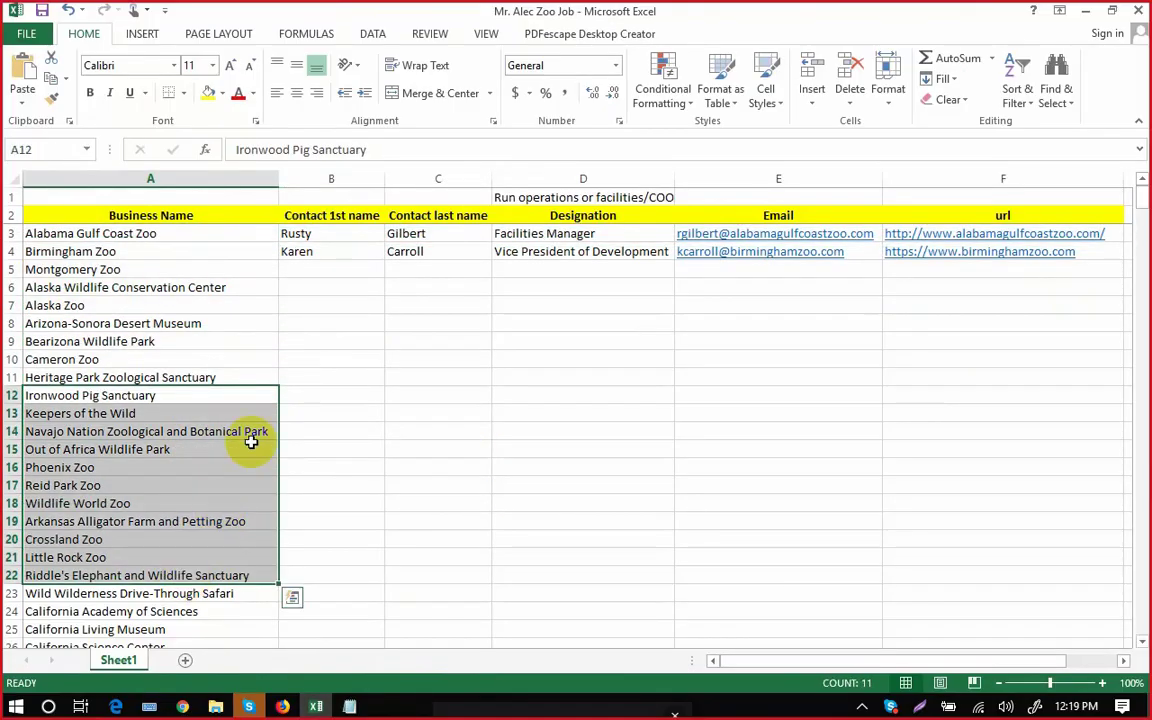
{"action": "left_click", "coordinate": [288, 321]}
{"action": "left_click", "coordinate": [193, 236]}
{"action": "left_click_drag", "start_coordinate": [196, 270], "coordinate": [236, 302]}
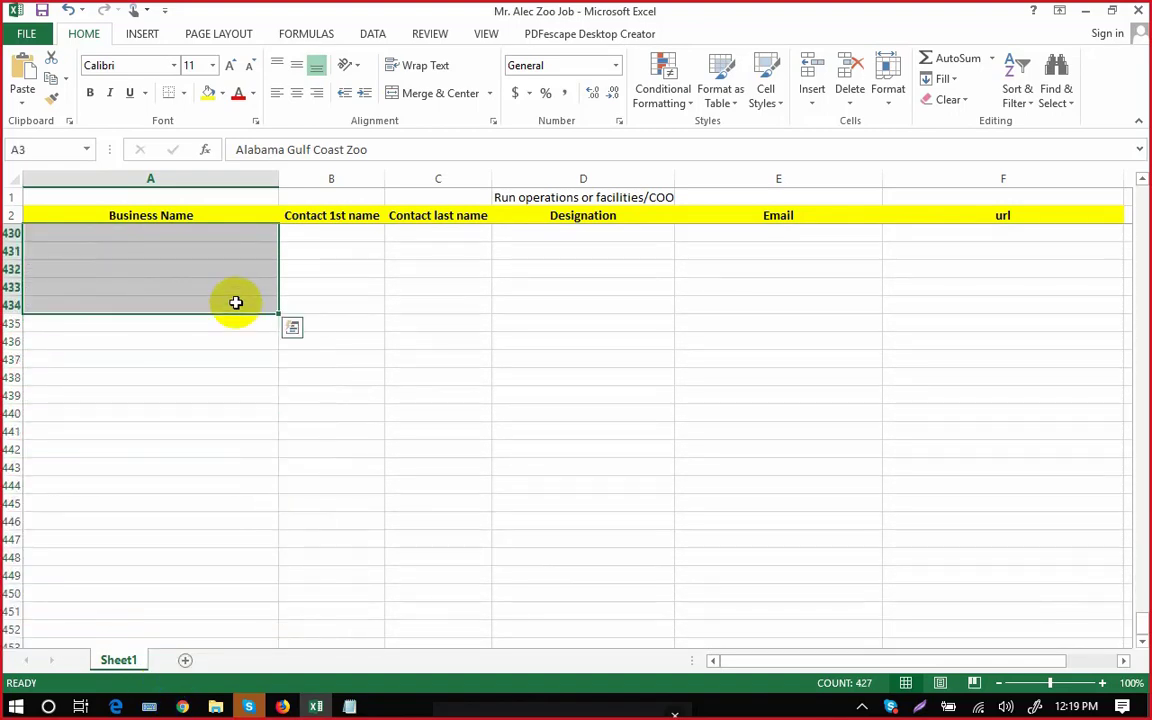
{"action": "key", "text": "Delete"}
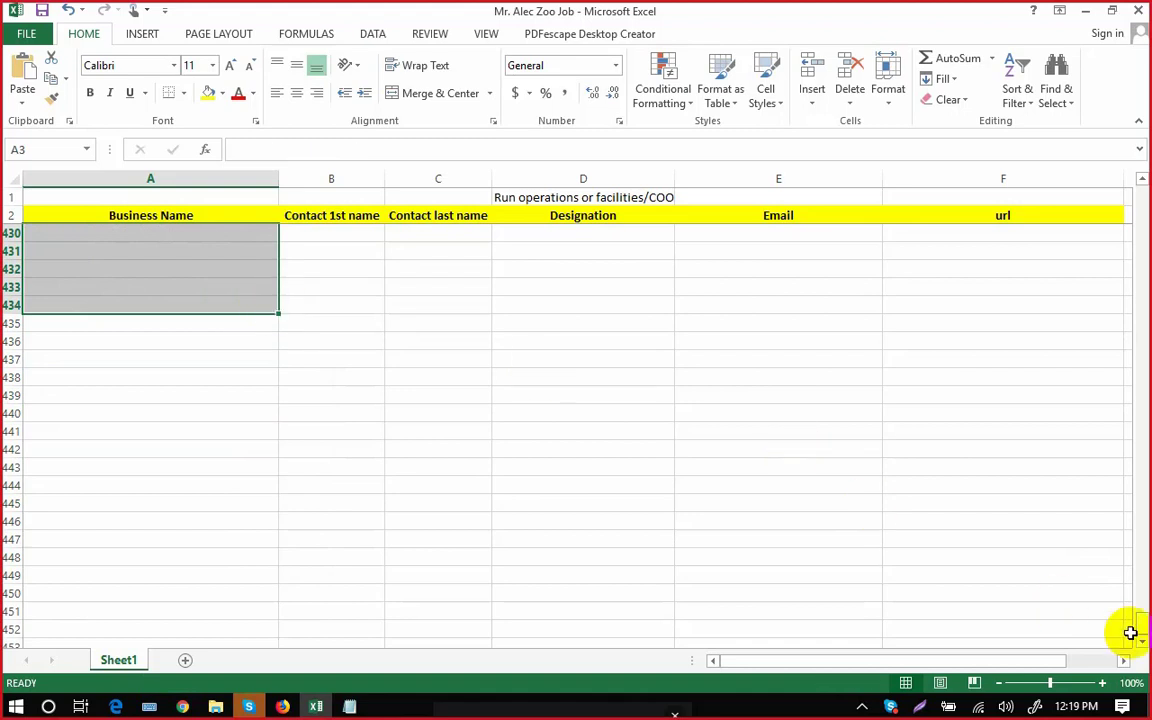
{"action": "left_click", "coordinate": [1059, 468]}
Clear the remaining contact details in A3:F4.
{"action": "left_click_drag", "start_coordinate": [1142, 628], "coordinate": [1140, 198]}
{"action": "scroll", "coordinate": [617, 378], "scroll_direction": "up", "scroll_amount": 2}
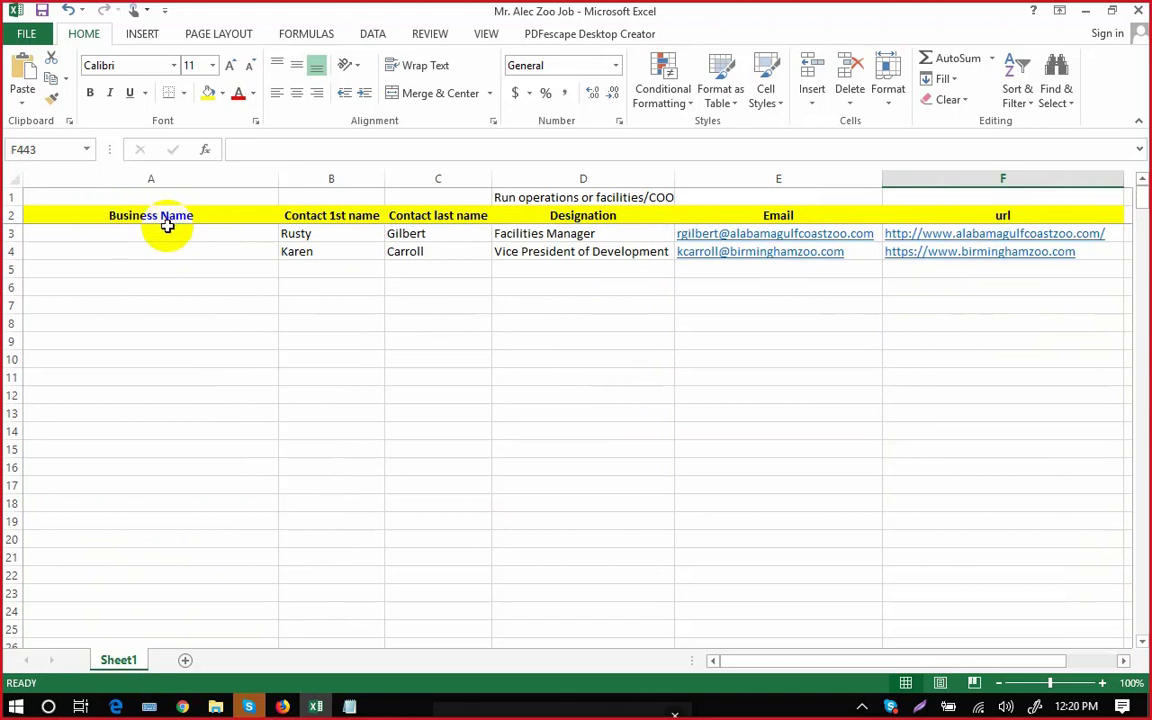
{"action": "left_click_drag", "start_coordinate": [253, 233], "coordinate": [836, 233]}
{"action": "left_click_drag", "start_coordinate": [754, 311], "coordinate": [590, 315]}
{"action": "left_click_drag", "start_coordinate": [265, 231], "coordinate": [938, 258]}
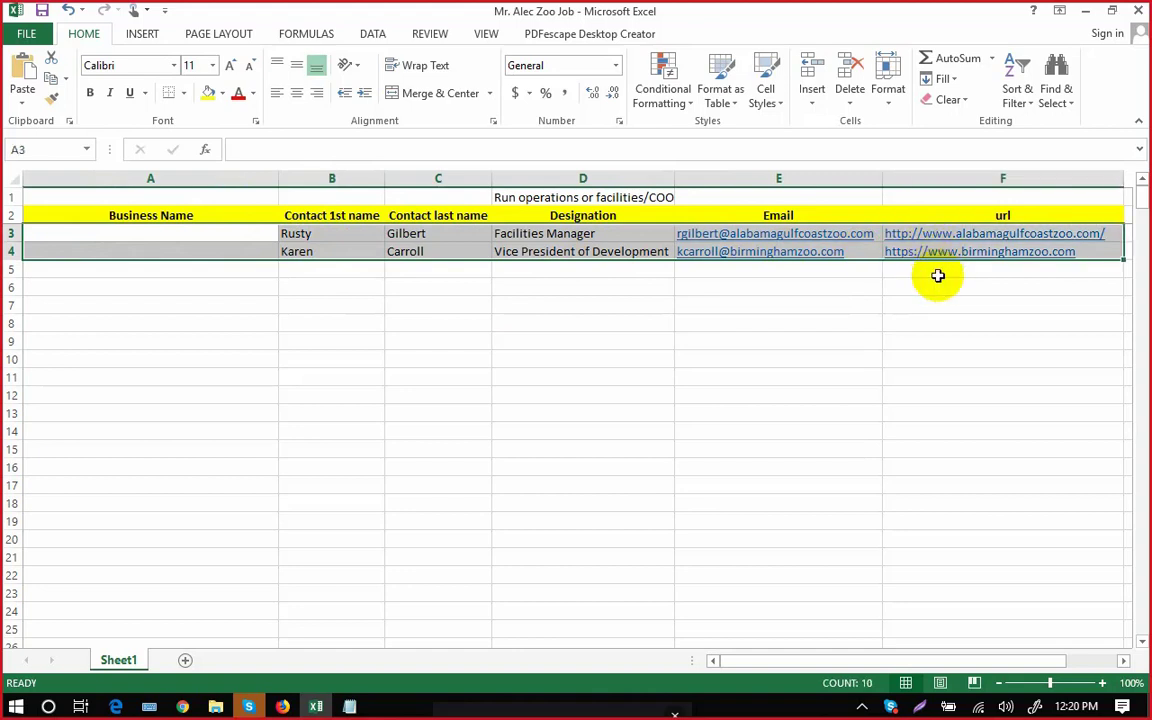
{"action": "key", "text": "Delete"}
{"action": "left_click", "coordinate": [886, 431]}
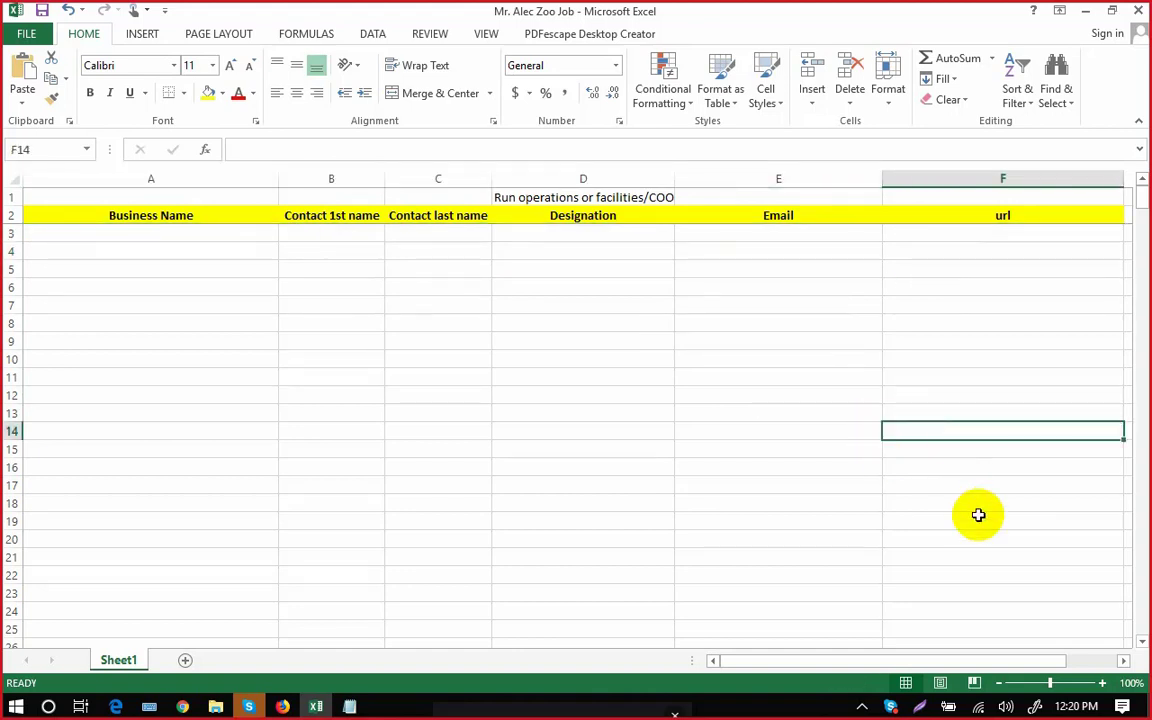
{"action": "scroll", "coordinate": [722, 372], "scroll_direction": "down", "scroll_amount": 5}
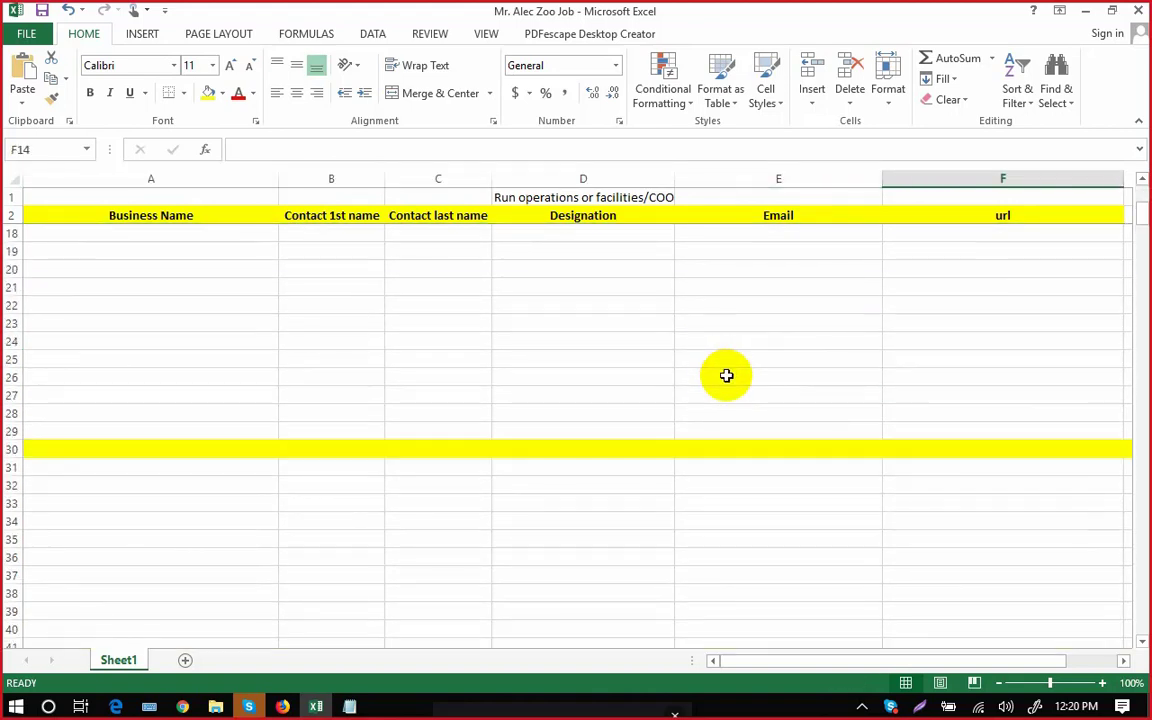
{"action": "left_click", "coordinate": [722, 376]}
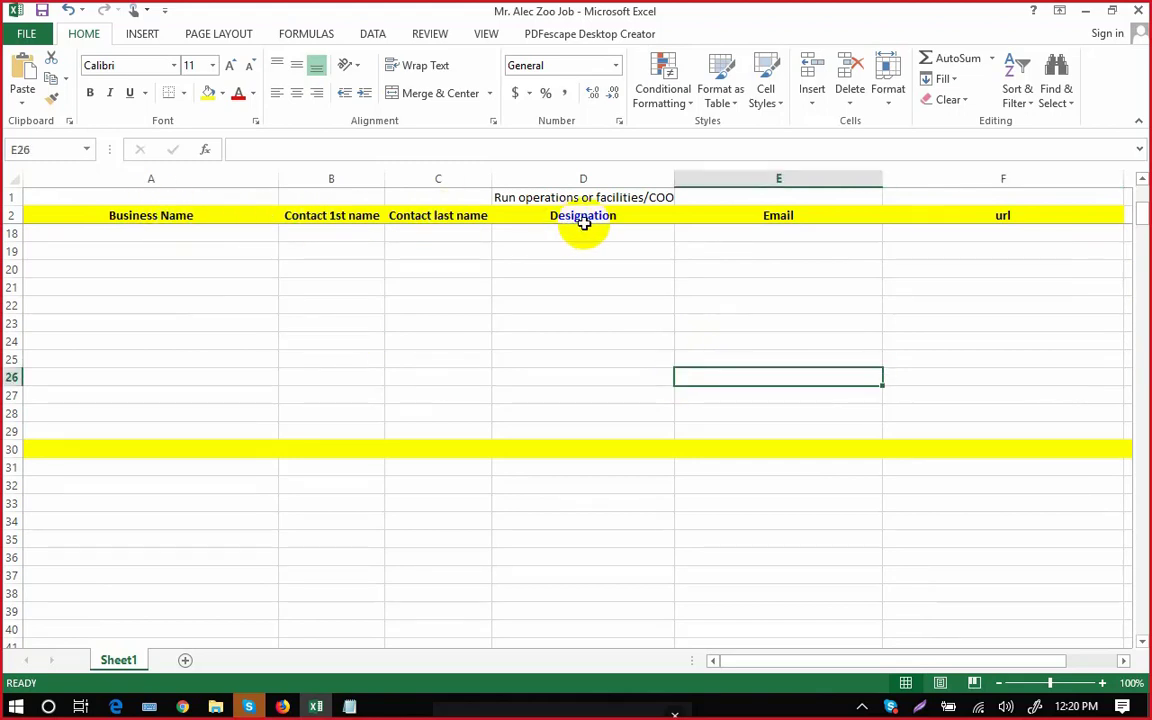
{"action": "left_click", "coordinate": [982, 264]}
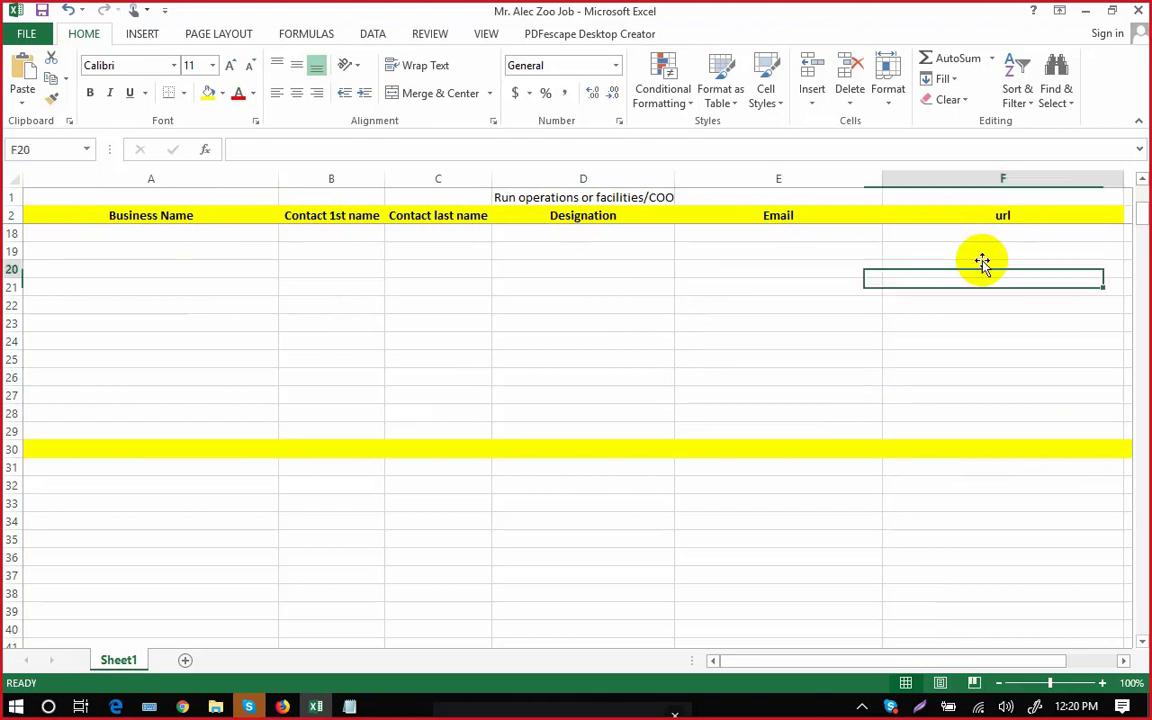
{"action": "left_click", "coordinate": [845, 334]}
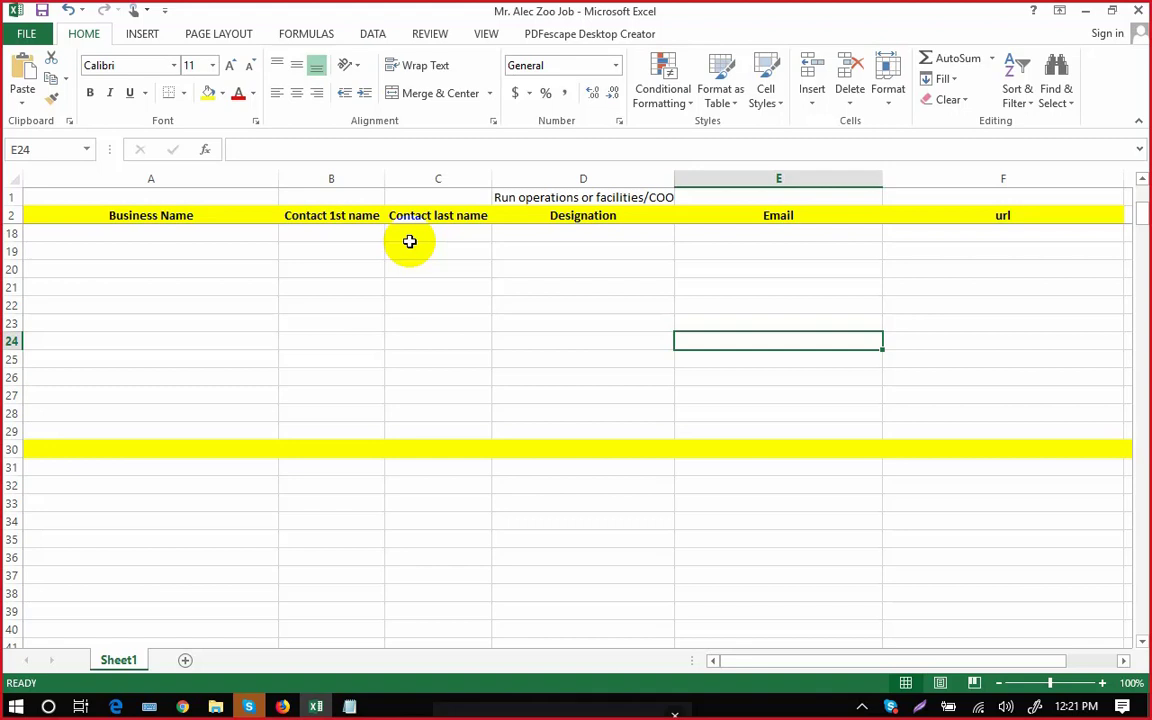
Bring Firefox forward and select the Wikipedia 'List of zoos in the United States' URL.
{"action": "left_click", "coordinate": [283, 704]}
{"action": "left_click", "coordinate": [365, 48]}
{"action": "key", "text": "ctrl+c"}
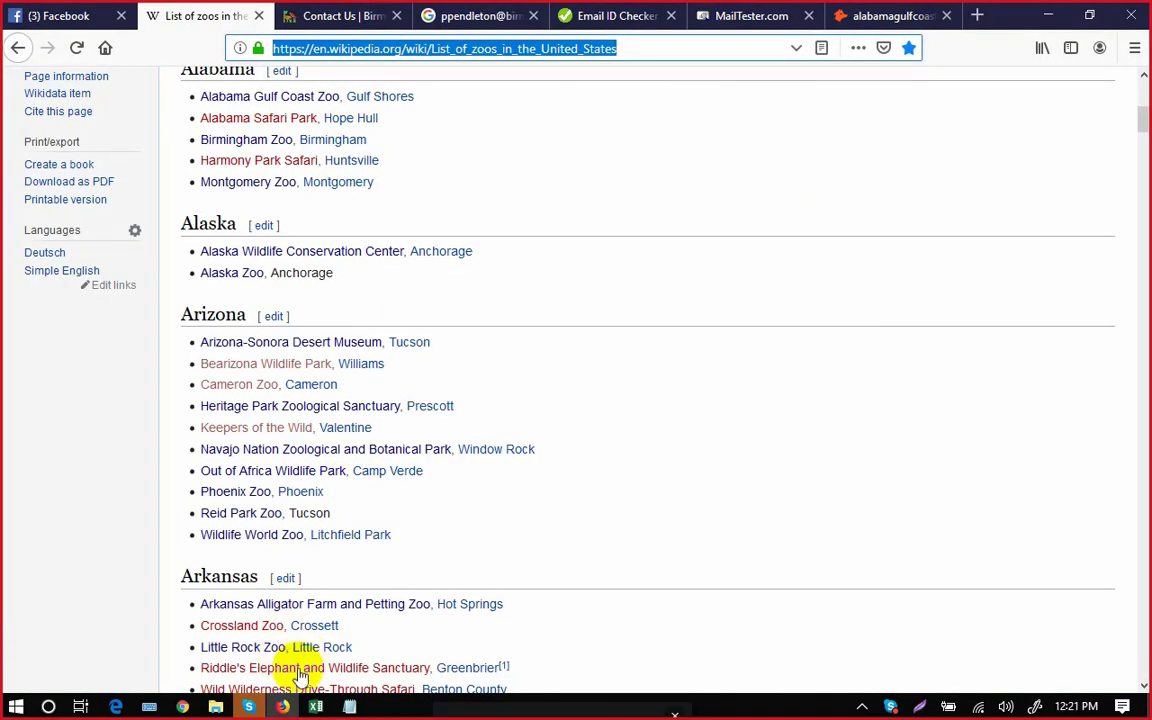
Paste the Wikipedia US zoo-list URL into the Skype call chat, send it, and minimize the call.
{"action": "left_click", "coordinate": [316, 706]}
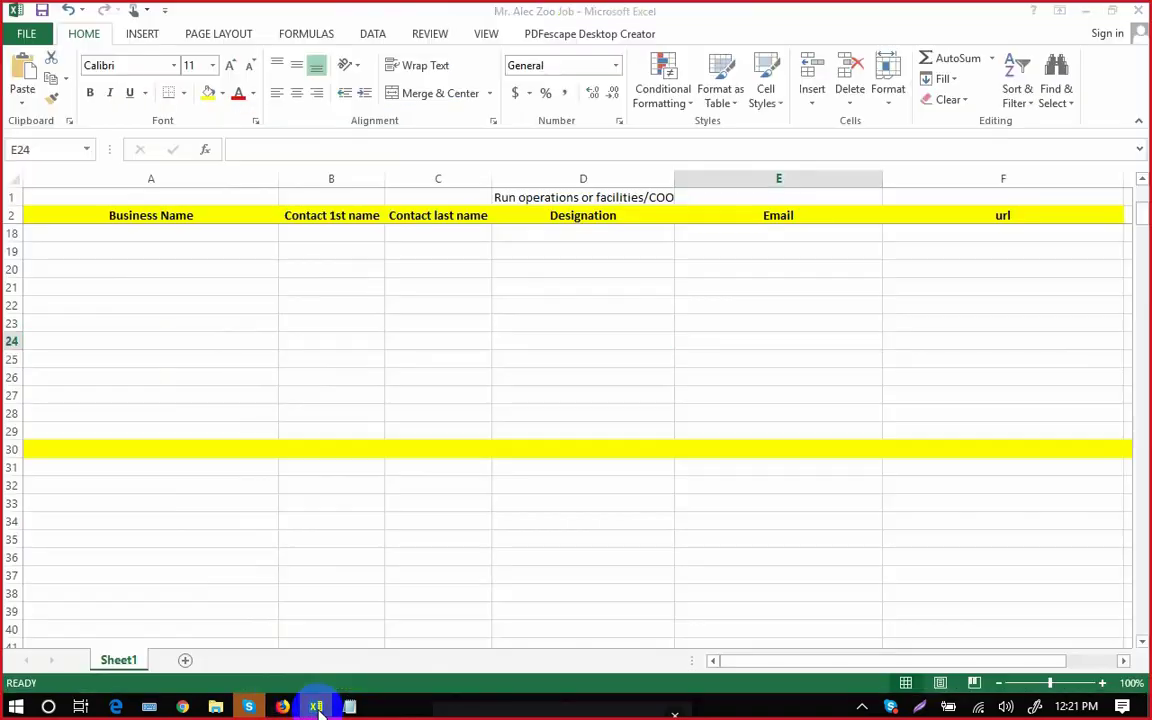
{"action": "left_click", "coordinate": [249, 706]}
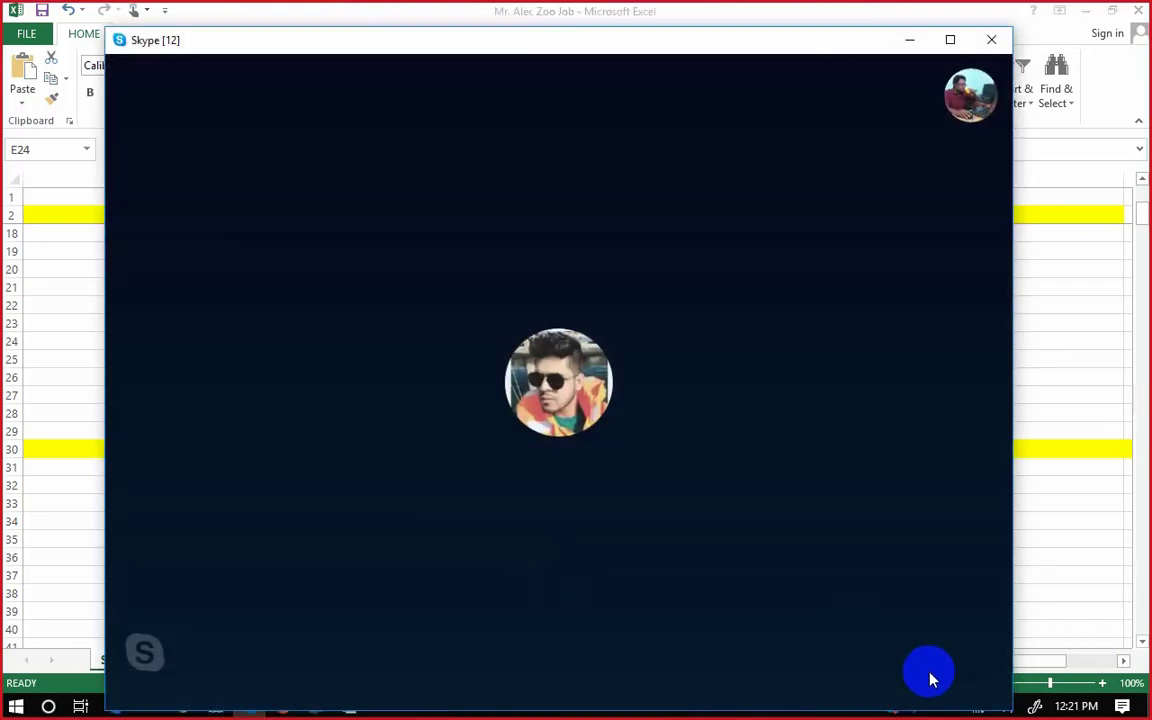
{"action": "mouse_move", "coordinate": [902, 683]}
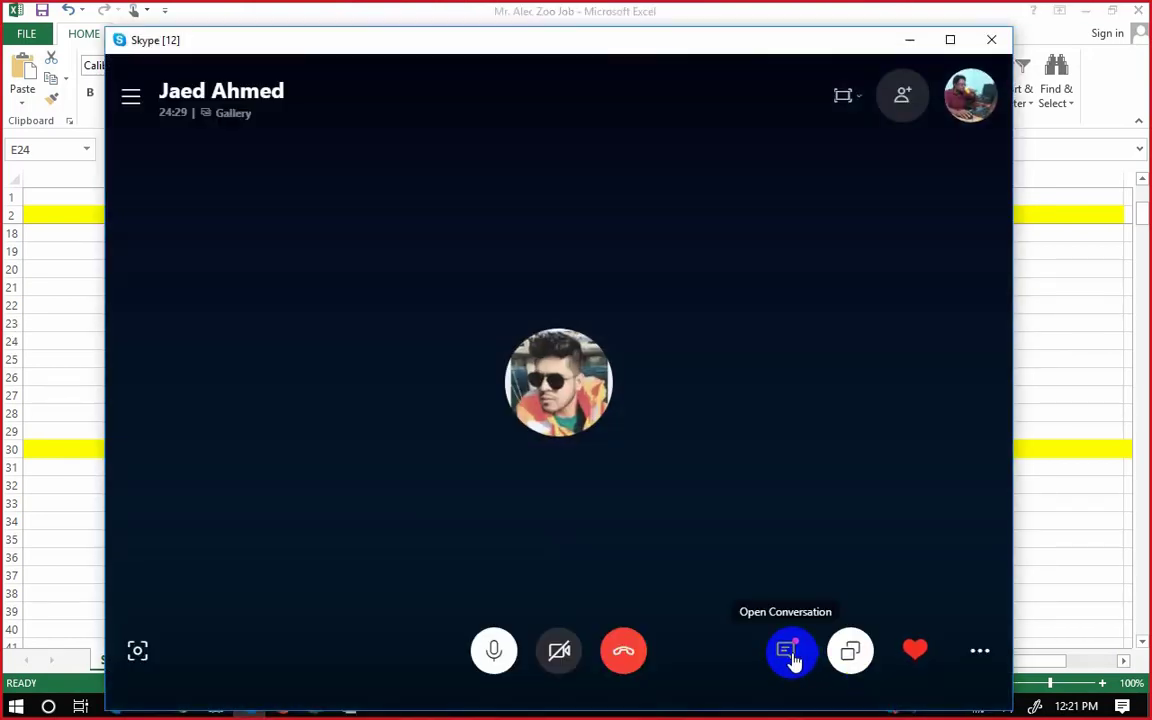
{"action": "left_click", "coordinate": [788, 655]}
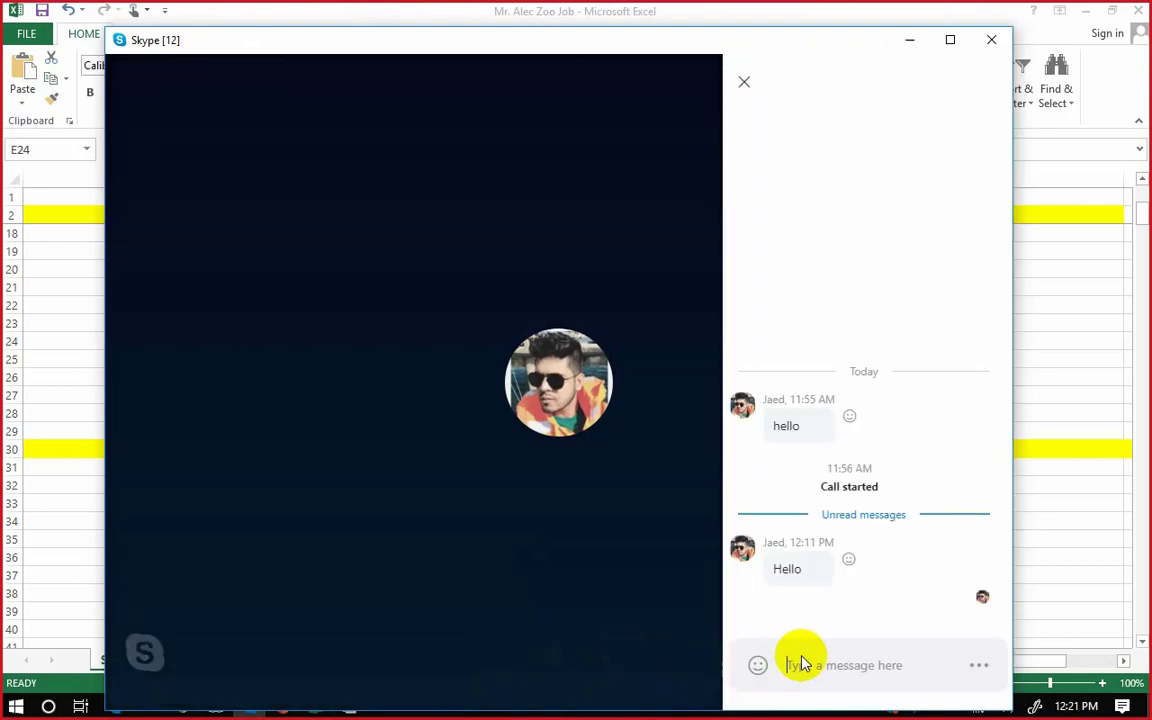
{"action": "left_click", "coordinate": [812, 665]}
{"action": "key", "text": "ctrl+v"}
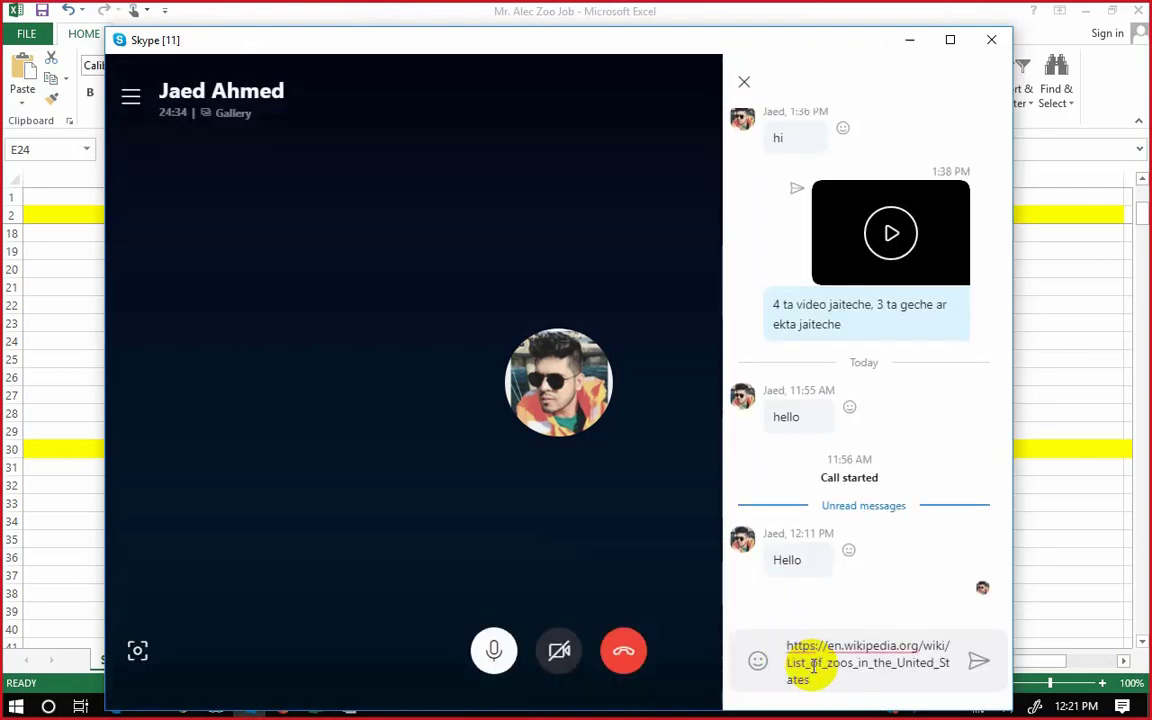
{"action": "key", "text": "Return"}
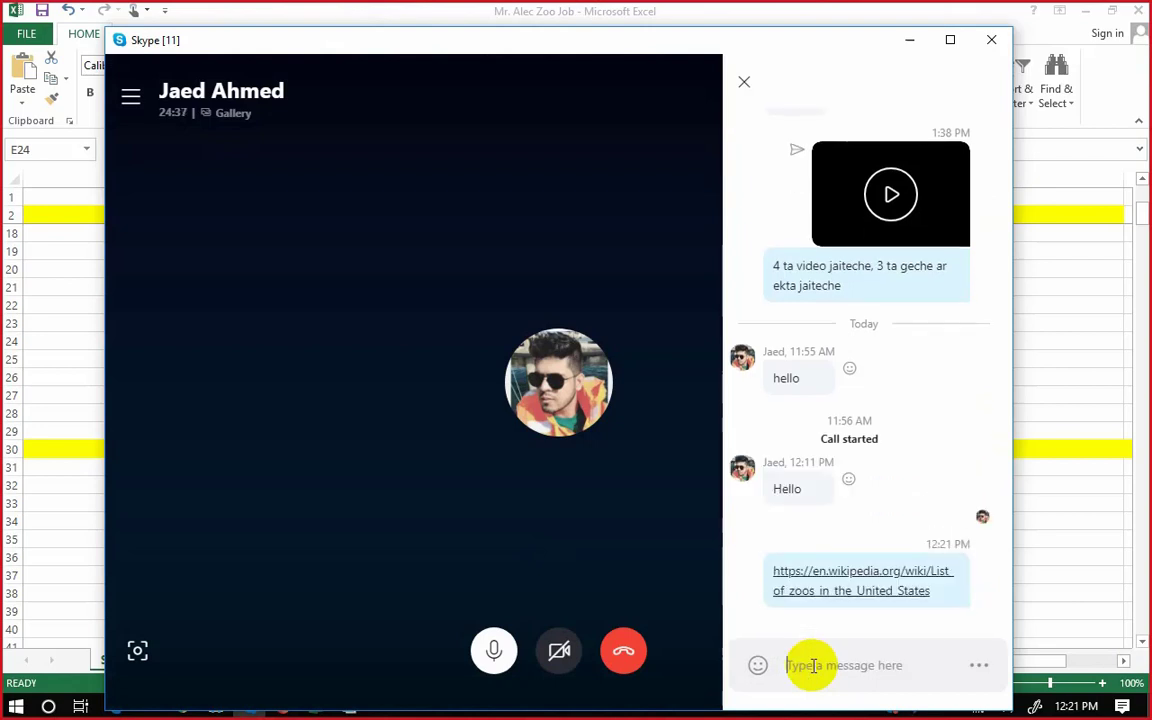
{"action": "left_click", "coordinate": [910, 40]}
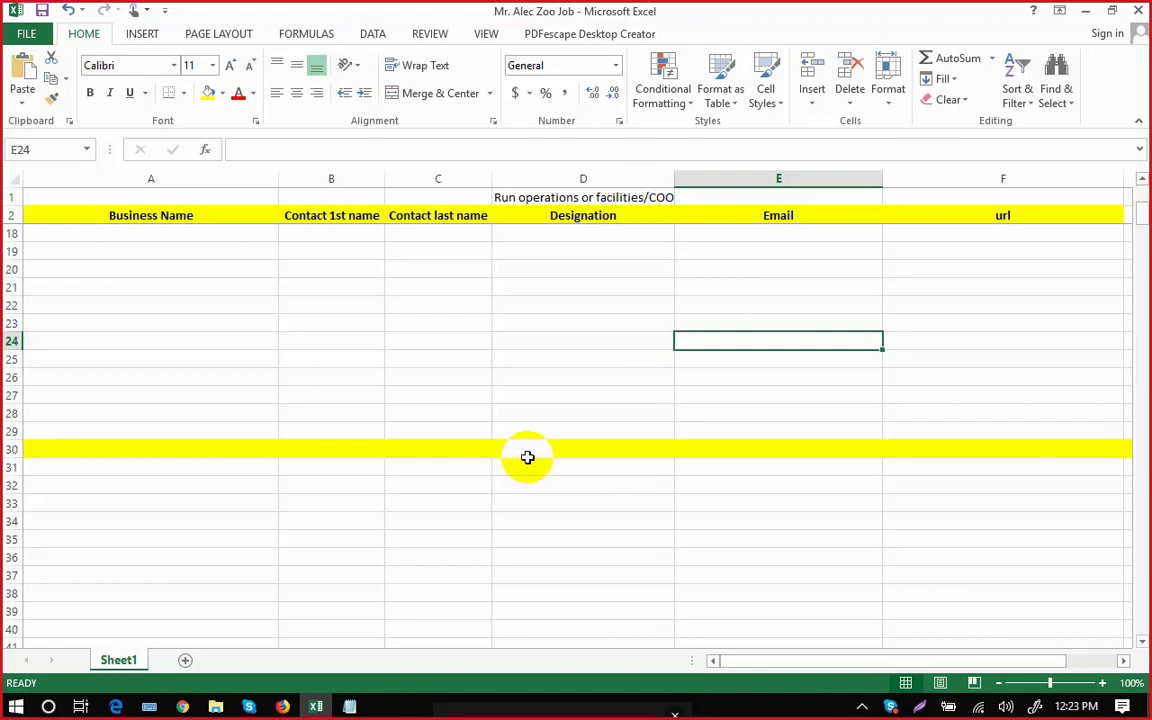
Drag the scrollbar up until the title and yellow header row show at the top.
{"action": "left_click_drag", "start_coordinate": [1143, 218], "coordinate": [1140, 184]}
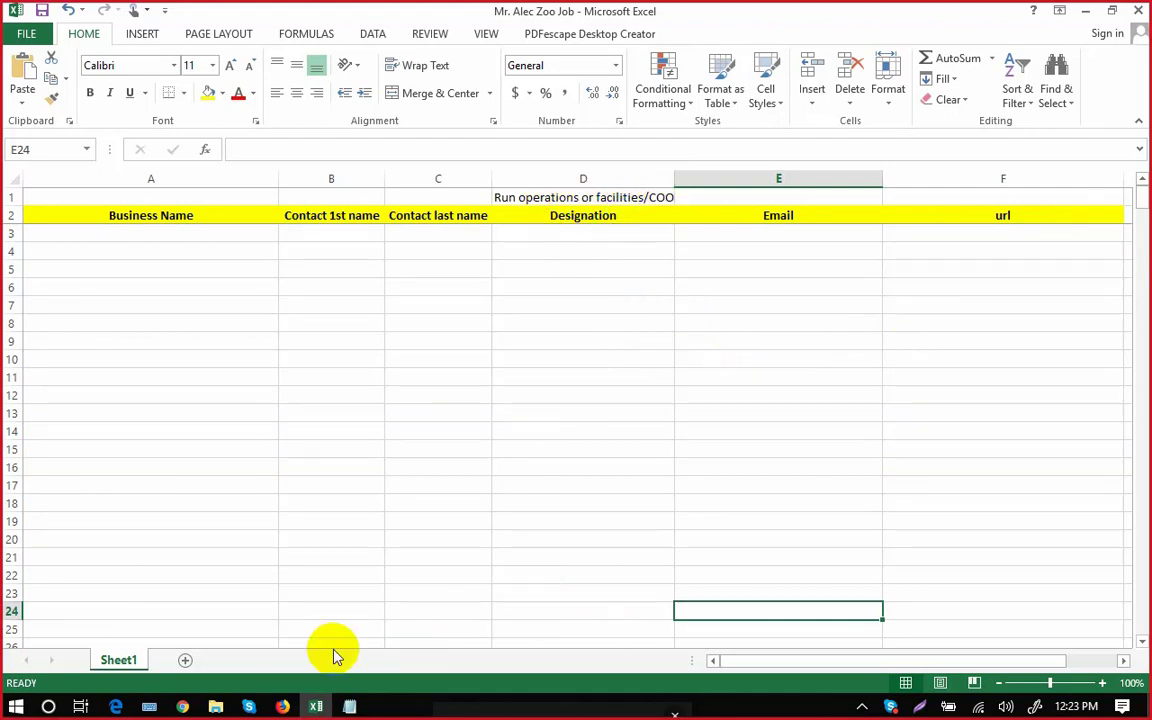
Copy the verifyemailaddress.org address from Firefox and send it in the Skype call chat.
{"action": "left_click", "coordinate": [283, 706]}
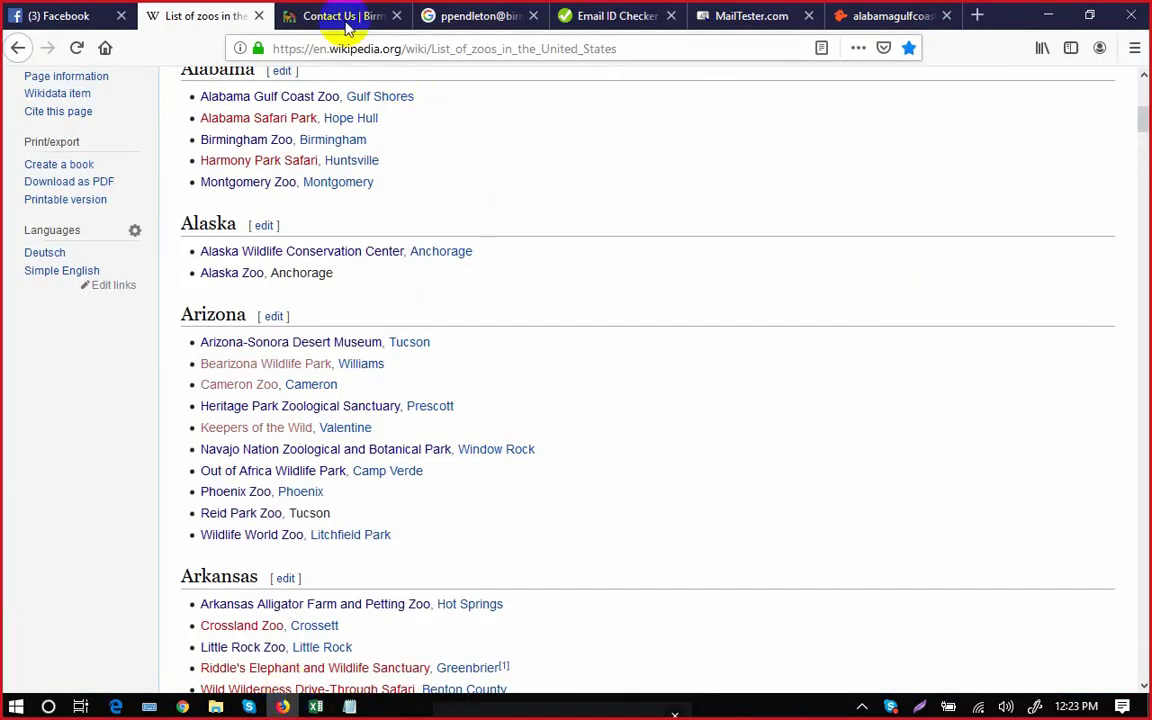
{"action": "left_click", "coordinate": [330, 16]}
{"action": "left_click", "coordinate": [478, 16]}
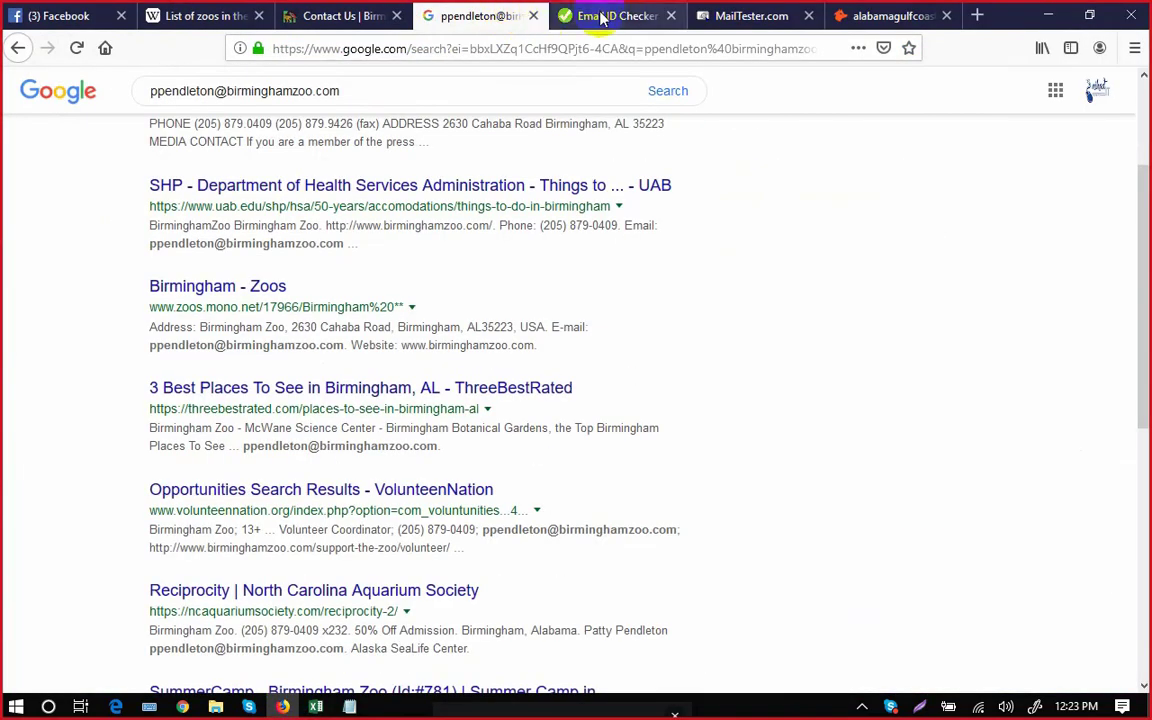
{"action": "left_click", "coordinate": [588, 18]}
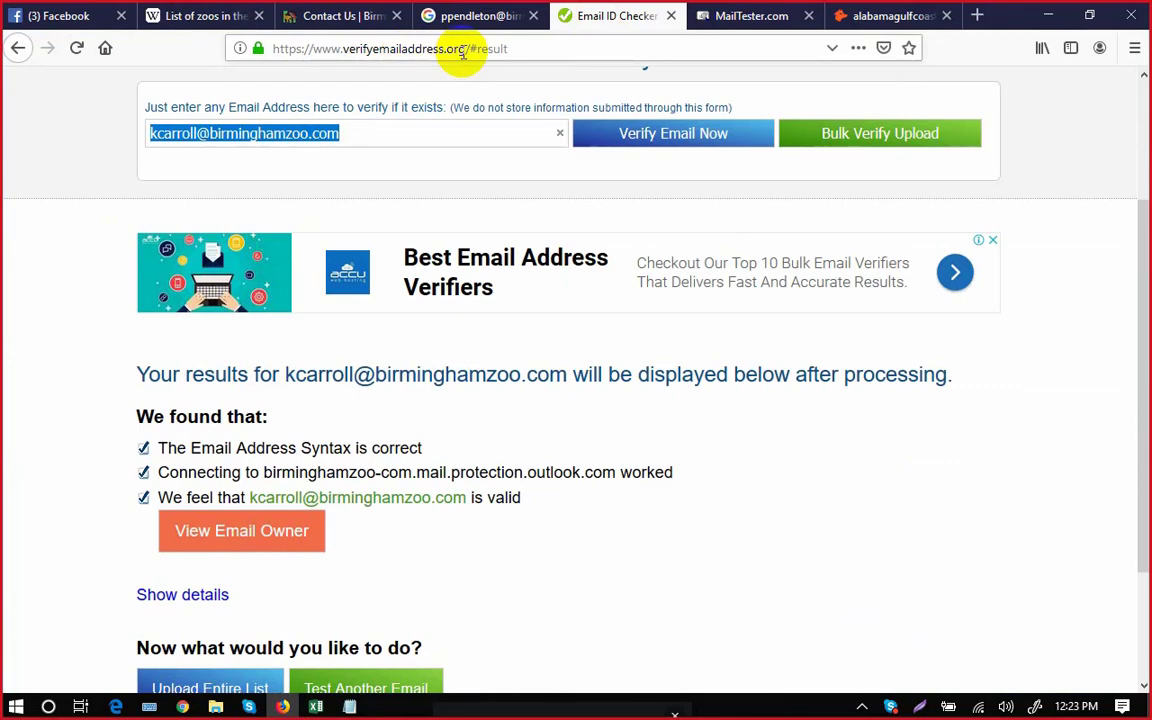
{"action": "left_click_drag", "start_coordinate": [463, 49], "coordinate": [260, 47]}
{"action": "key", "text": "ctrl+c"}
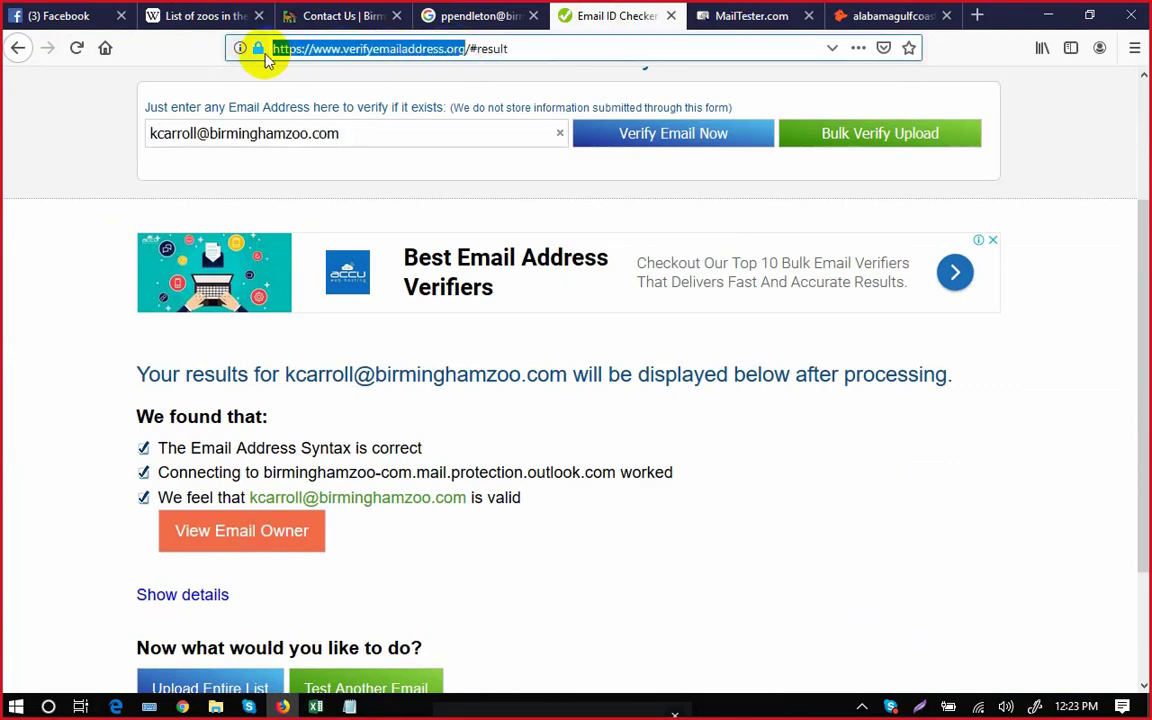
{"action": "left_click", "coordinate": [250, 705]}
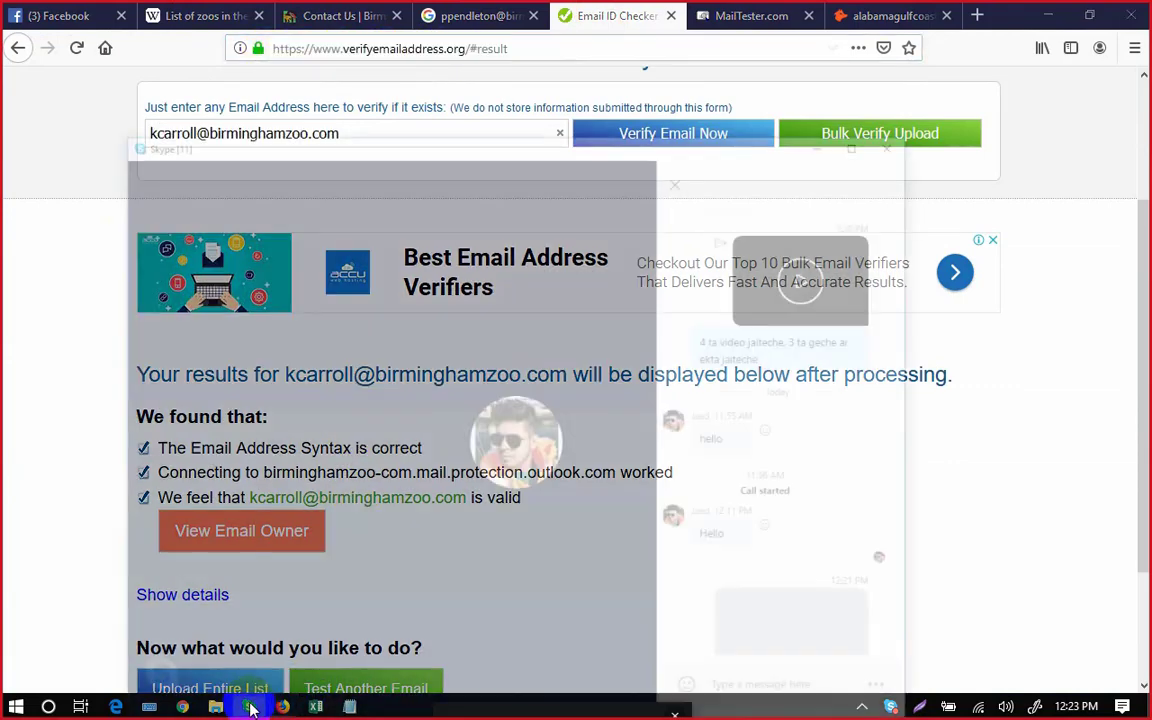
{"action": "key", "text": "ctrl+v"}
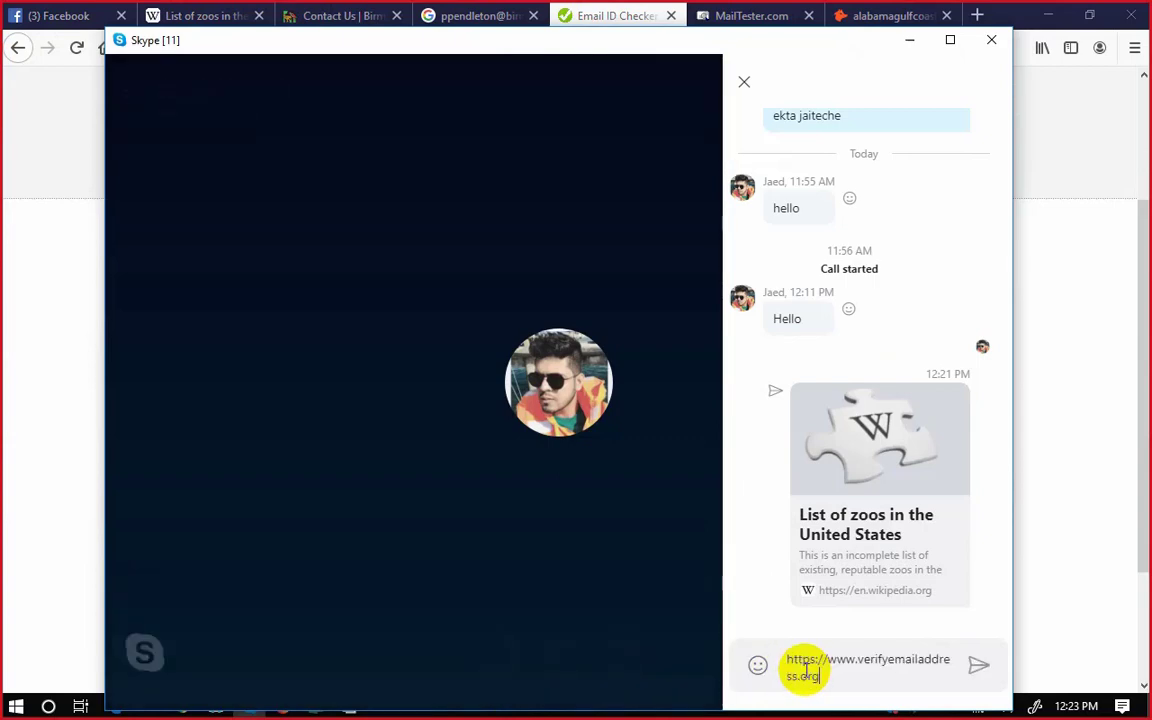
{"action": "key", "text": "Return"}
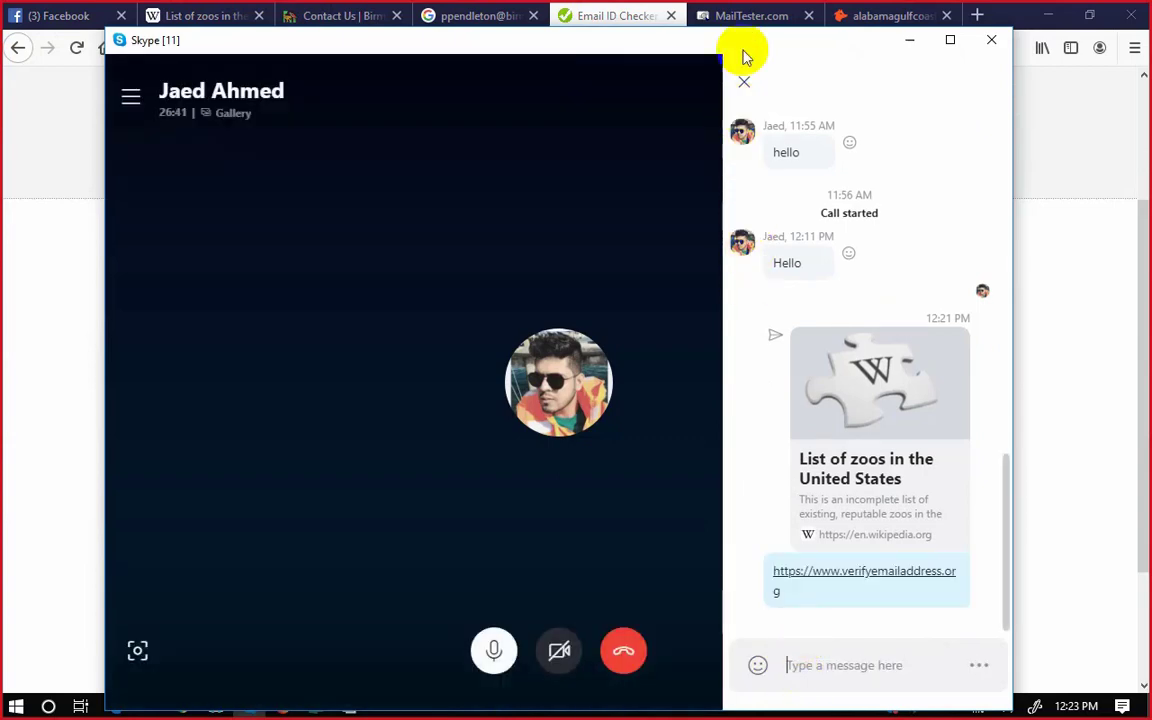
Send the MailTester.com link in the call chat, then return to Firefox's Google results tab.
{"action": "left_click", "coordinate": [745, 22]}
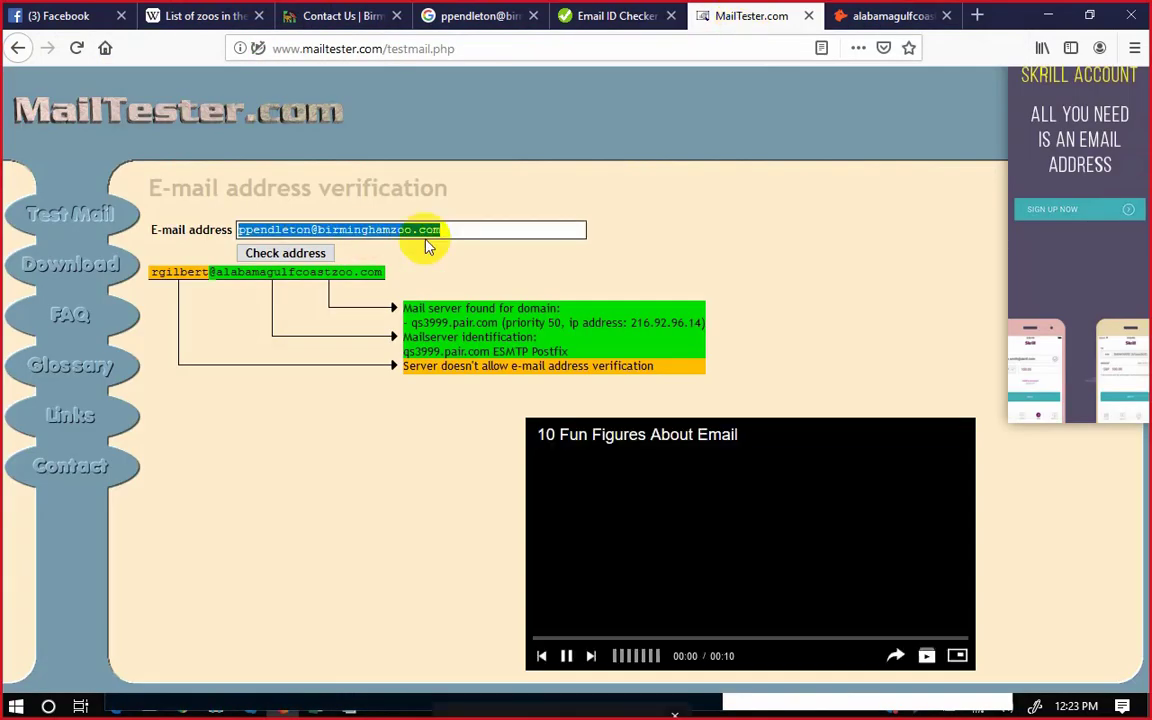
{"action": "double_click", "coordinate": [425, 48]}
{"action": "left_click", "coordinate": [425, 48]}
{"action": "key", "text": "ctrl+c"}
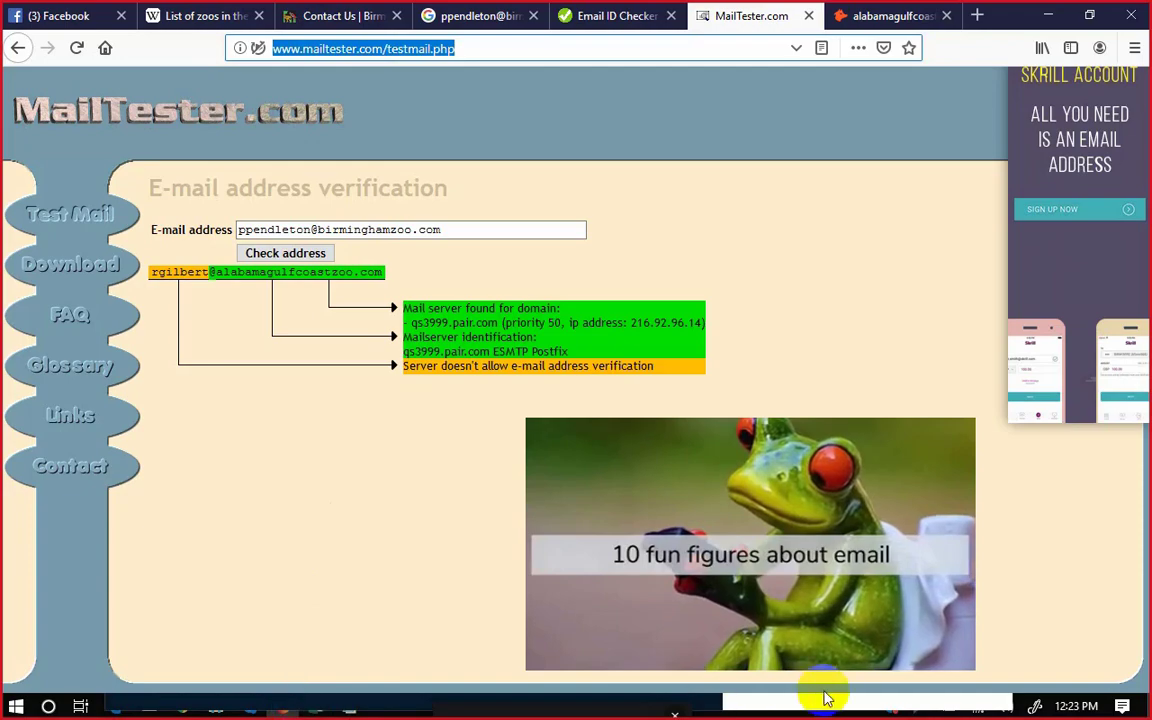
{"action": "left_click", "coordinate": [1047, 16]}
{"action": "left_click", "coordinate": [812, 664]}
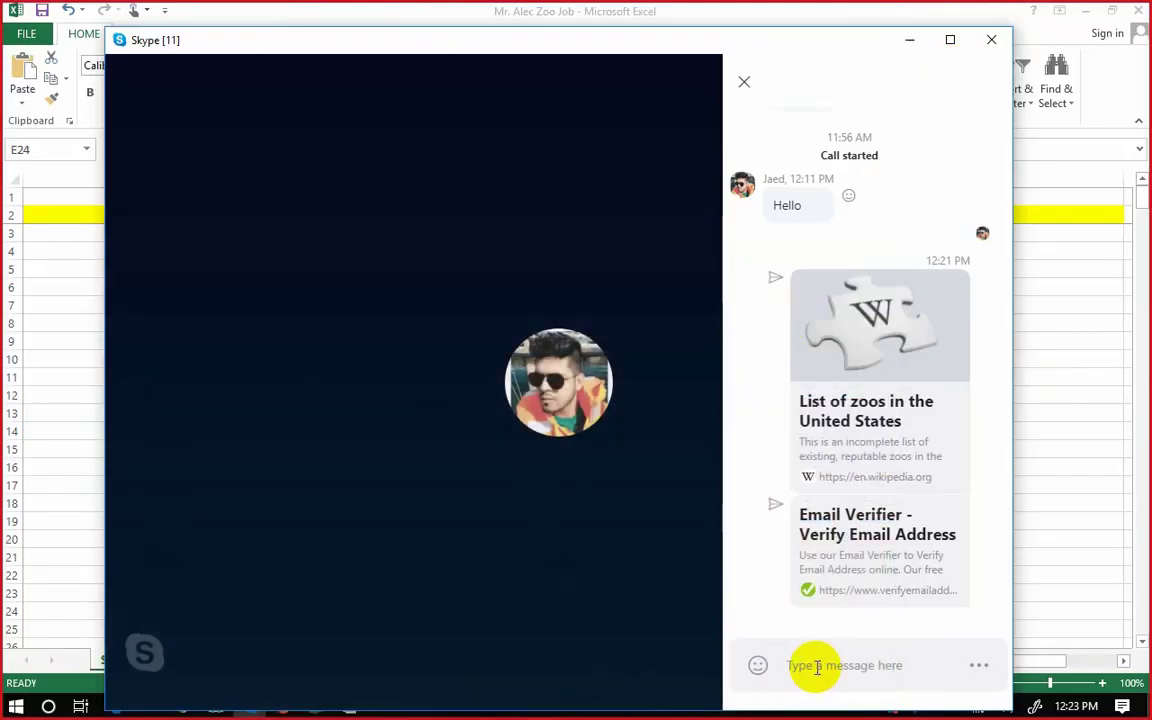
{"action": "key", "text": "ctrl+v"}
{"action": "key", "text": "Return"}
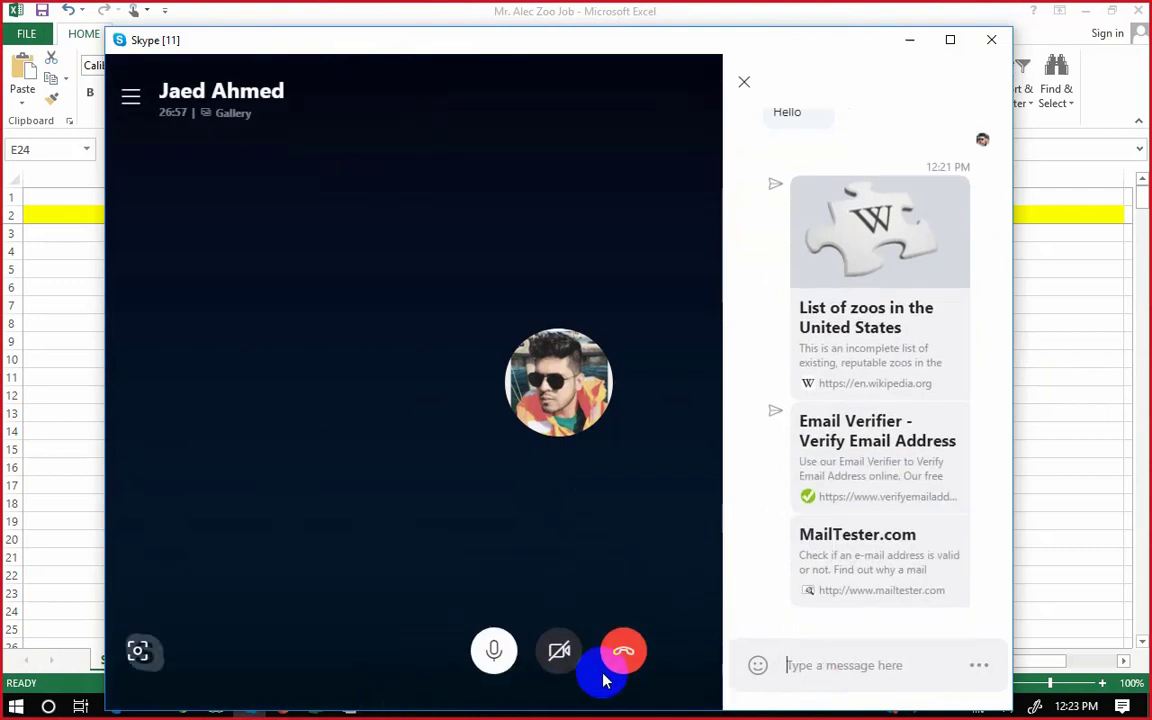
{"action": "left_click", "coordinate": [909, 40]}
{"action": "left_click", "coordinate": [284, 705]}
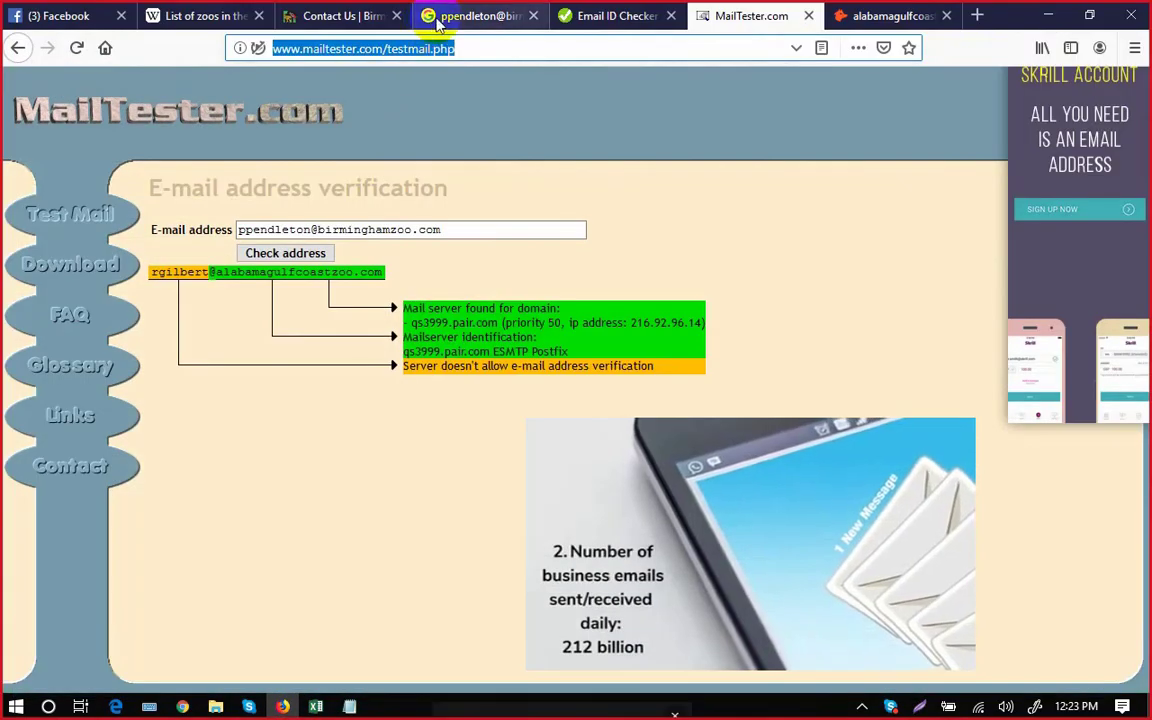
{"action": "left_click", "coordinate": [440, 18]}
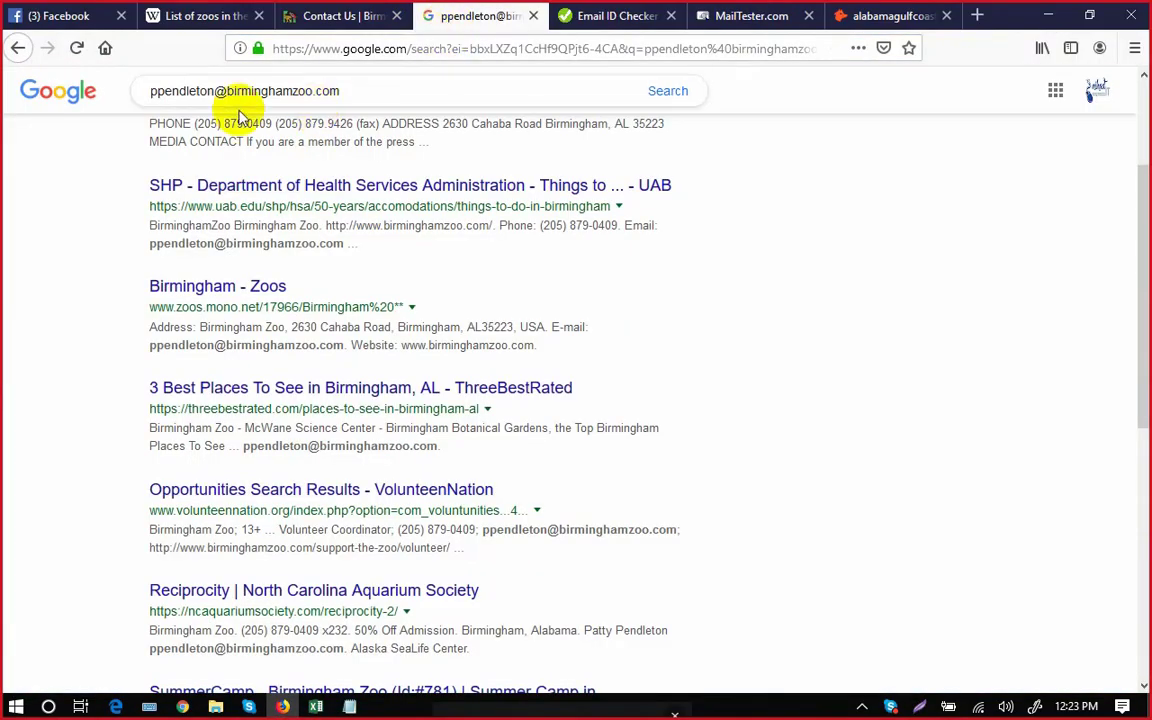
Go back to the 'email * * alabamagulfcoastzoo.com' search and select its query, undoing an accidental rearrangement.
{"action": "left_click", "coordinate": [18, 50]}
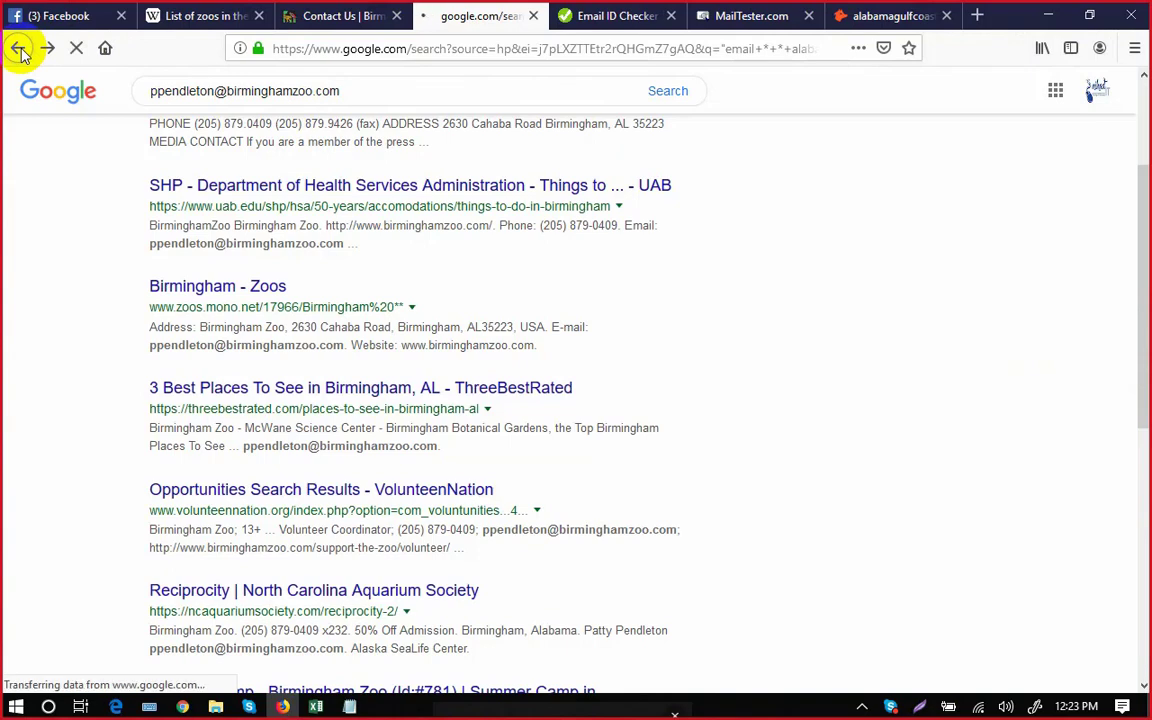
{"action": "left_click", "coordinate": [398, 103]}
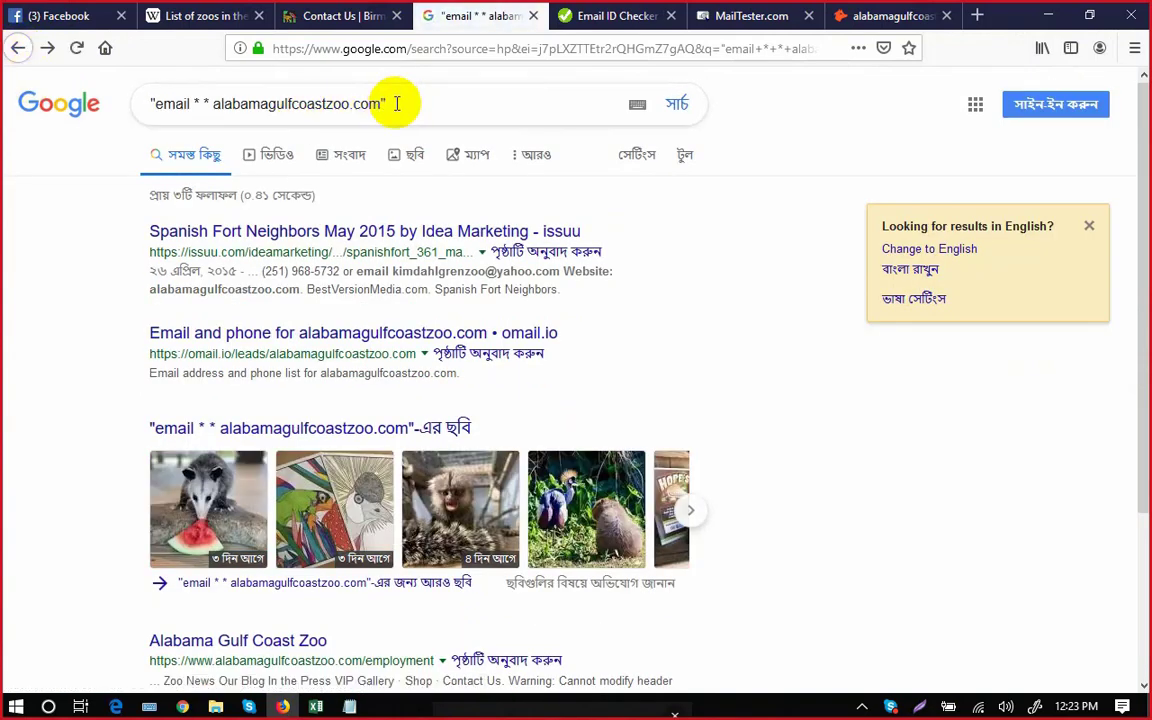
{"action": "left_click_drag", "start_coordinate": [386, 103], "coordinate": [151, 92]}
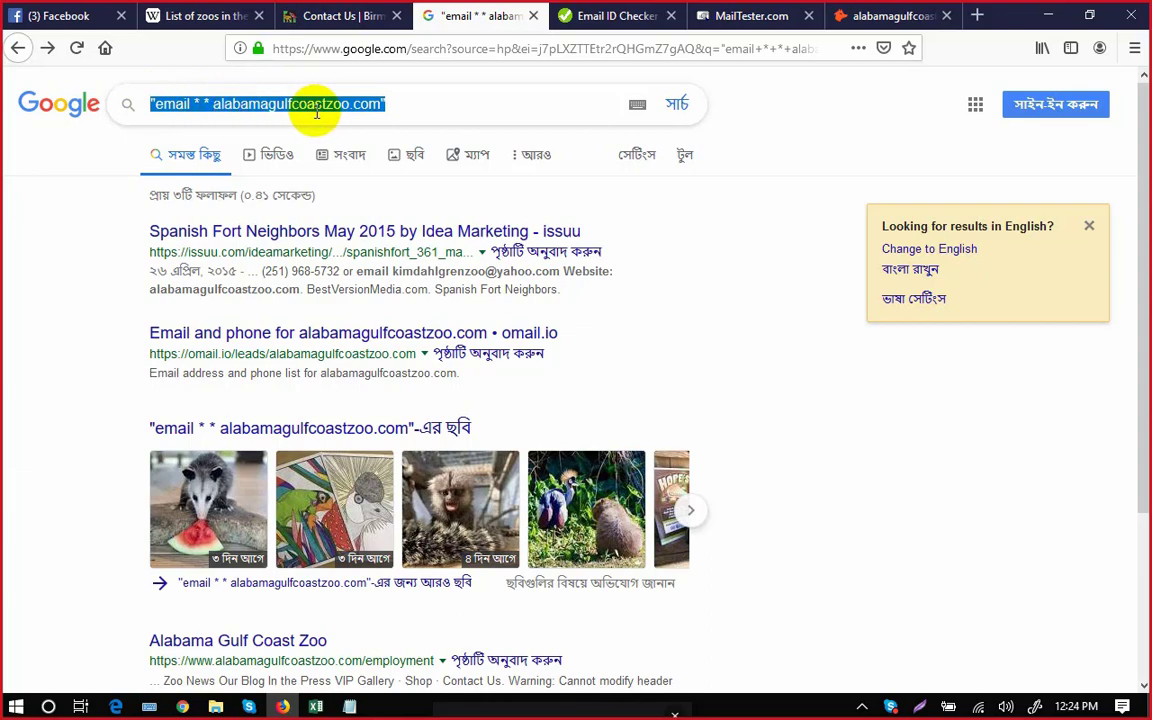
{"action": "double_click", "coordinate": [214, 103]}
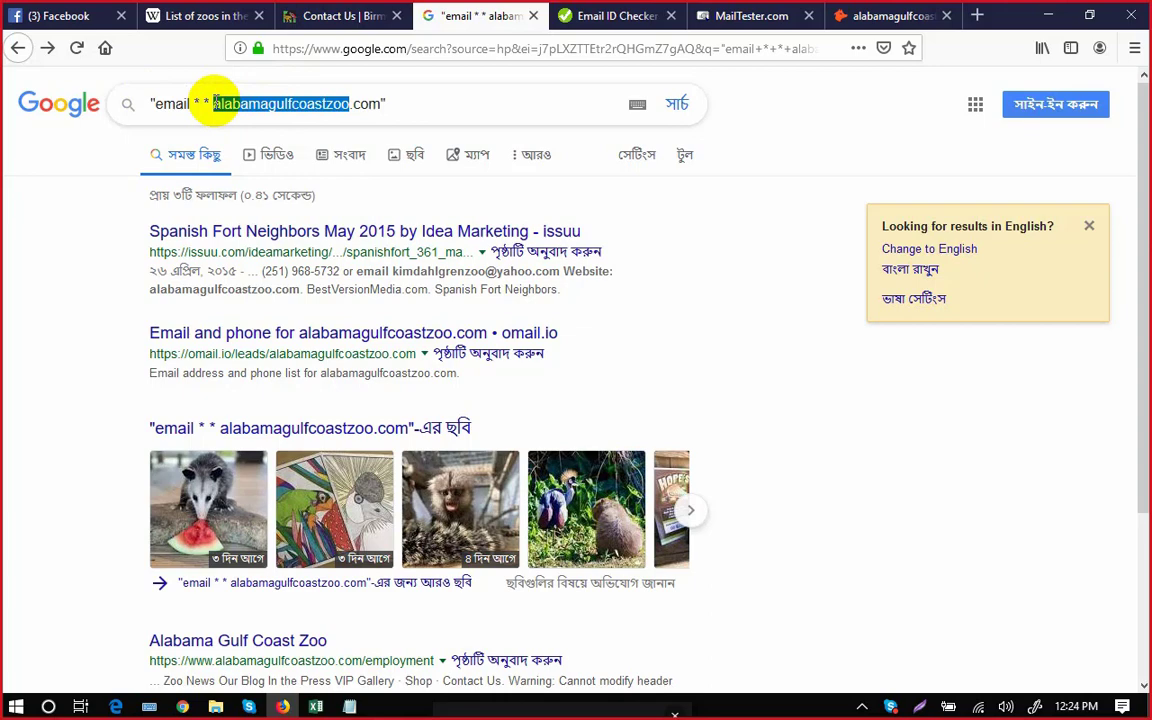
{"action": "left_click", "coordinate": [321, 100]}
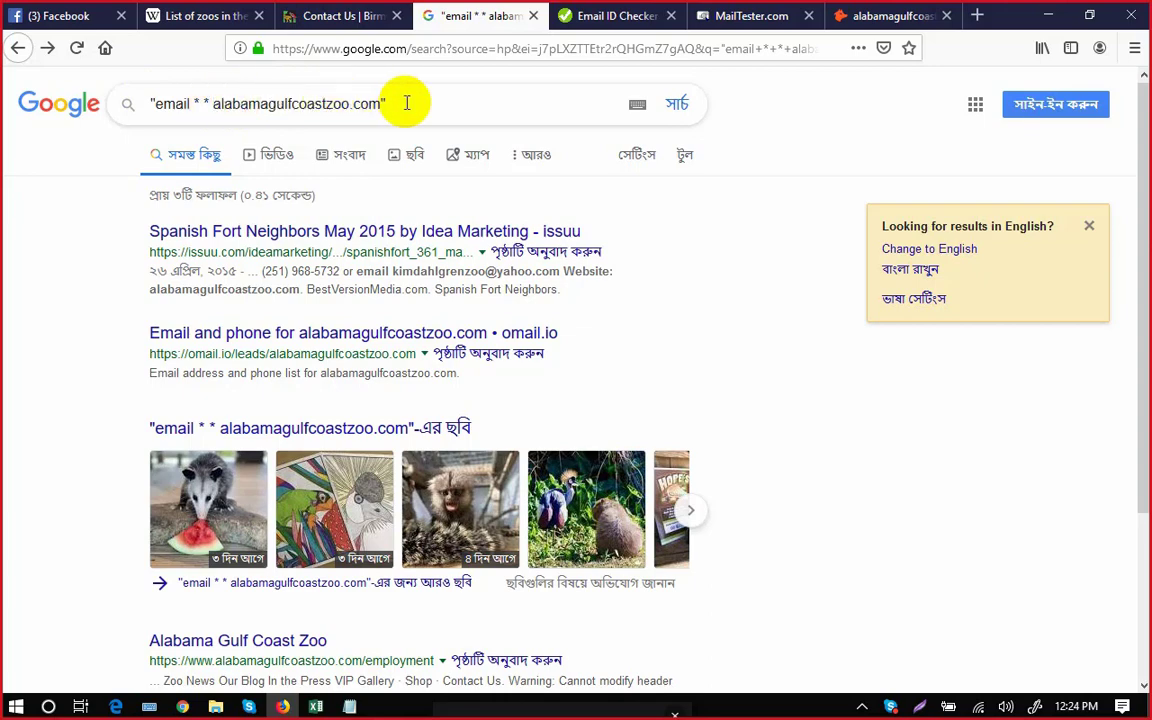
{"action": "left_click_drag", "start_coordinate": [406, 103], "coordinate": [152, 103]}
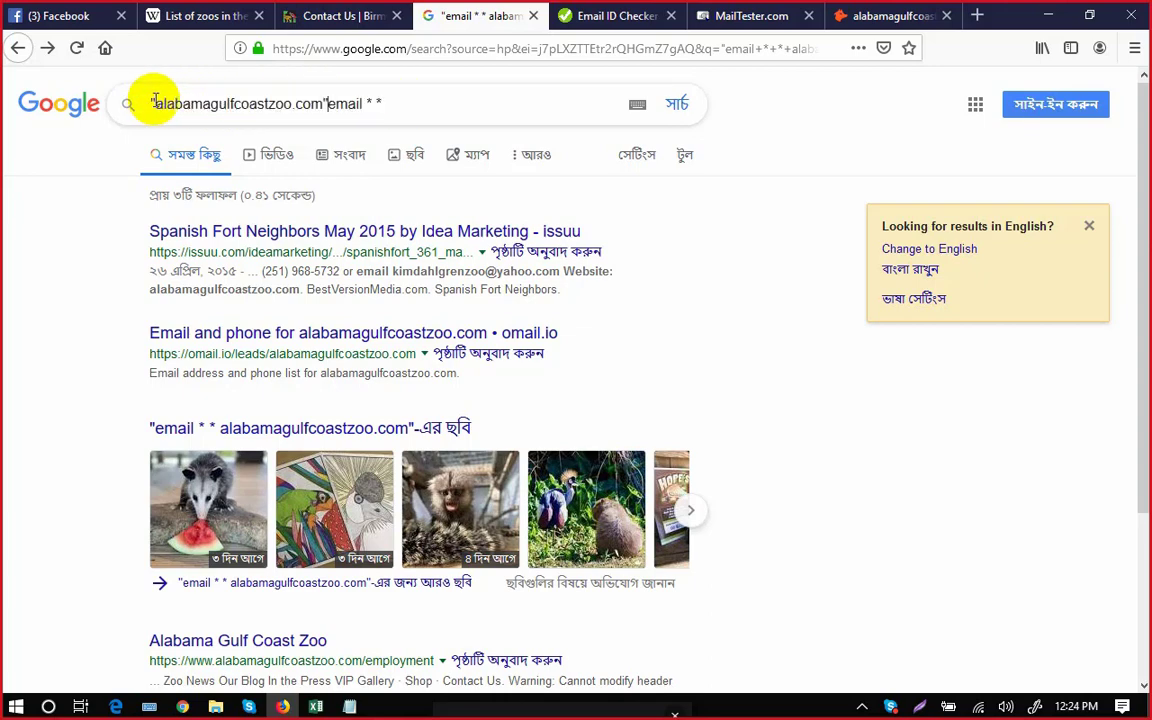
{"action": "key", "text": "ctrl+z"}
{"action": "left_click", "coordinate": [404, 103]}
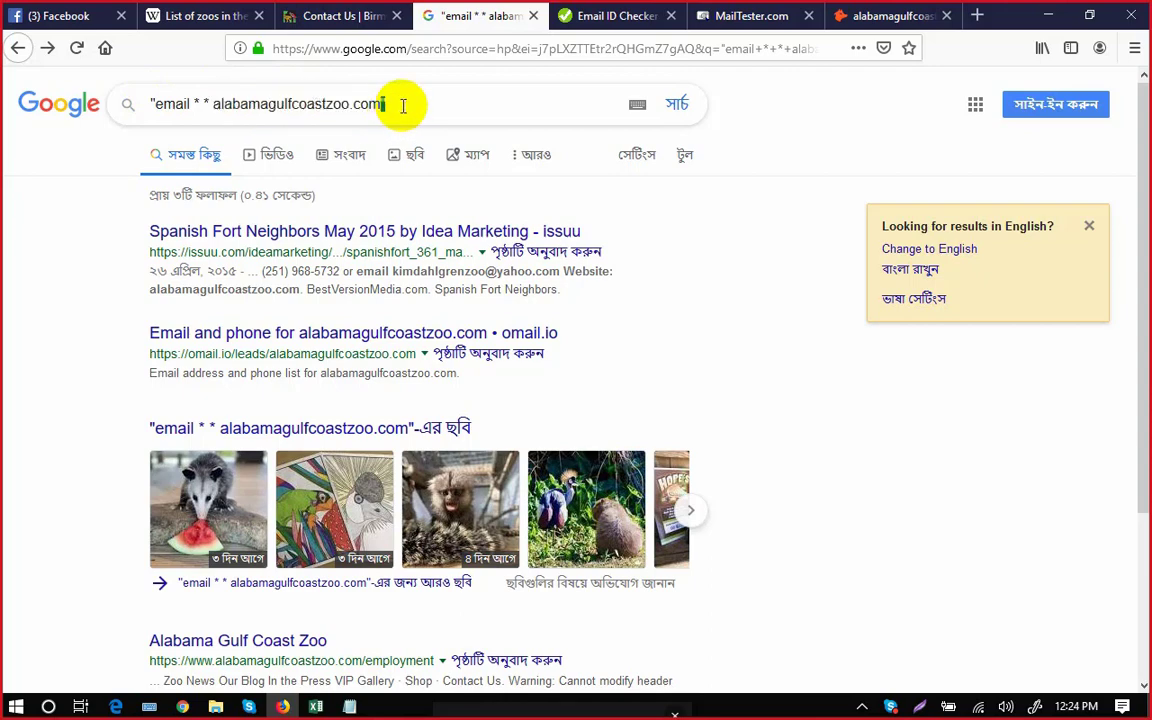